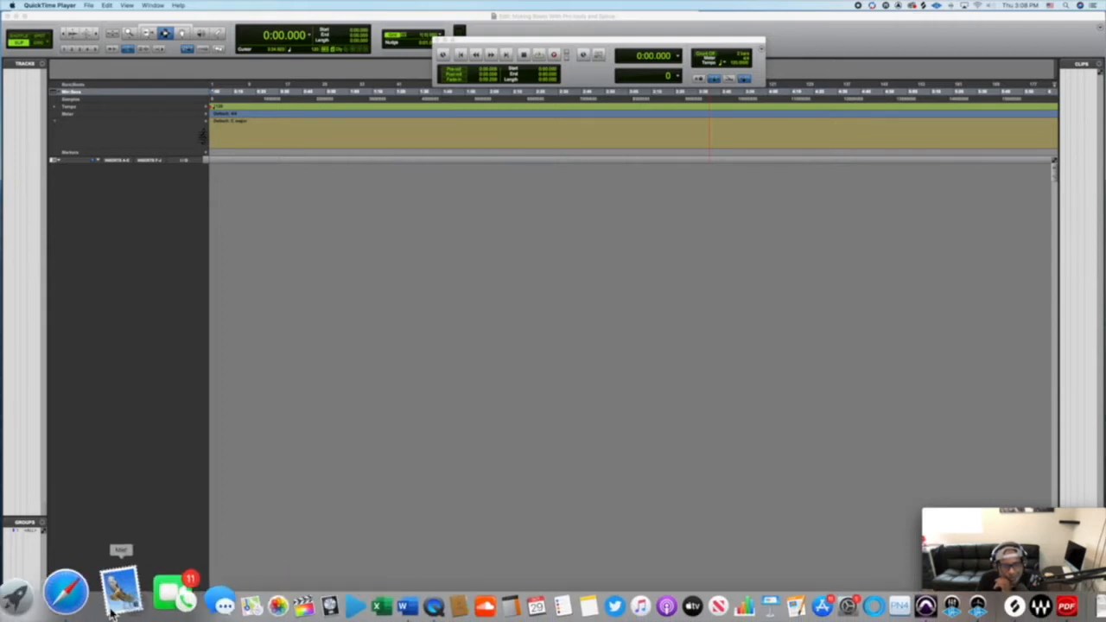
Switch to Safari and open splice.com
click(84, 596)
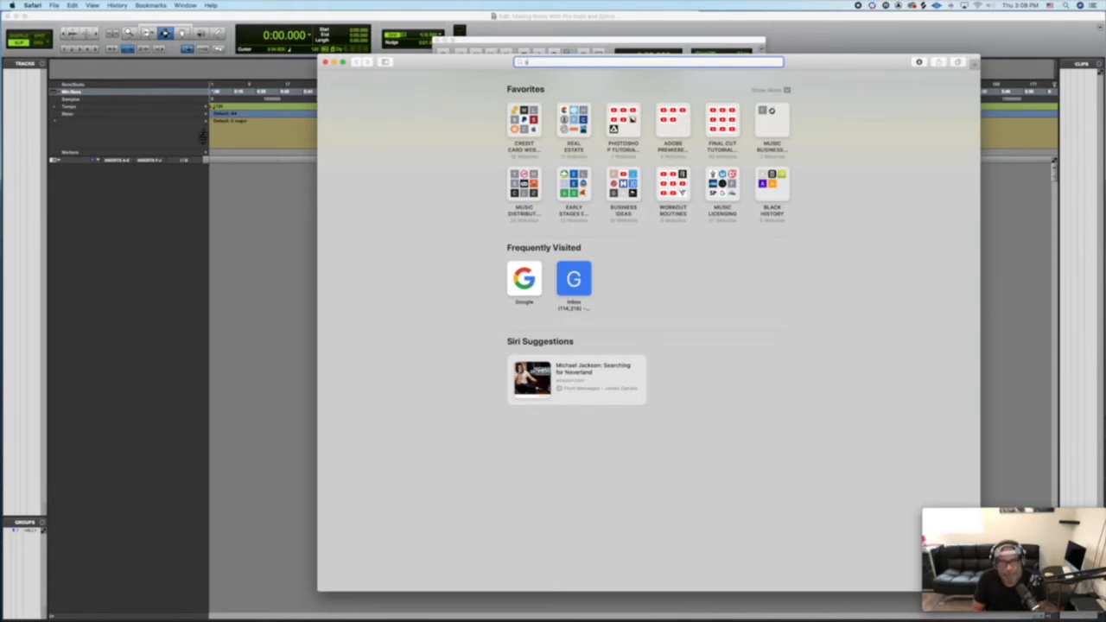
text(spl)
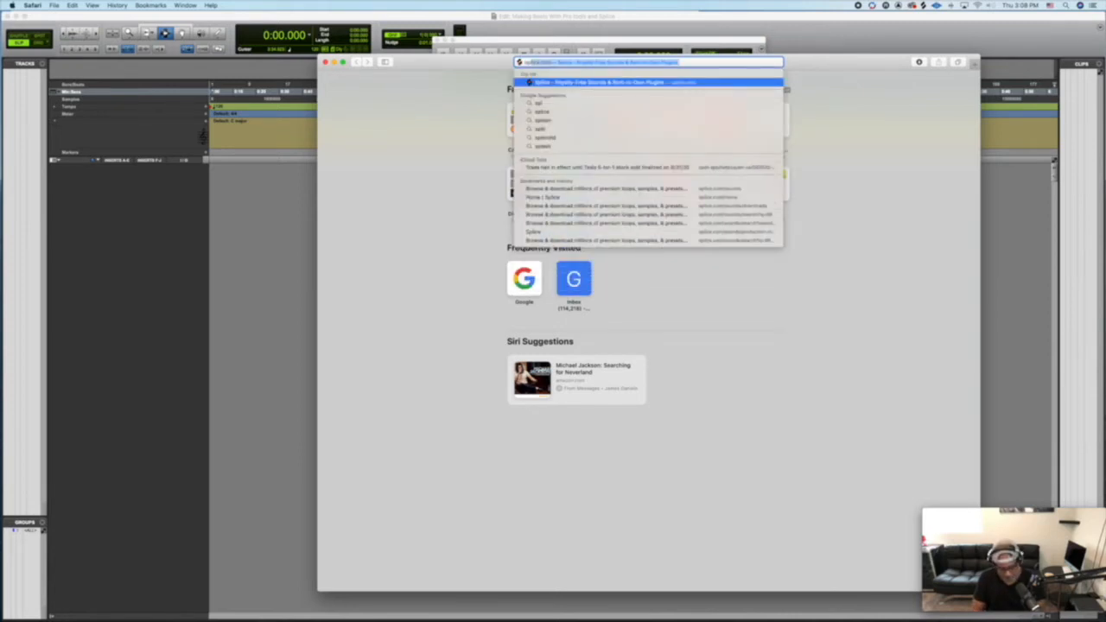
text(ice.com)
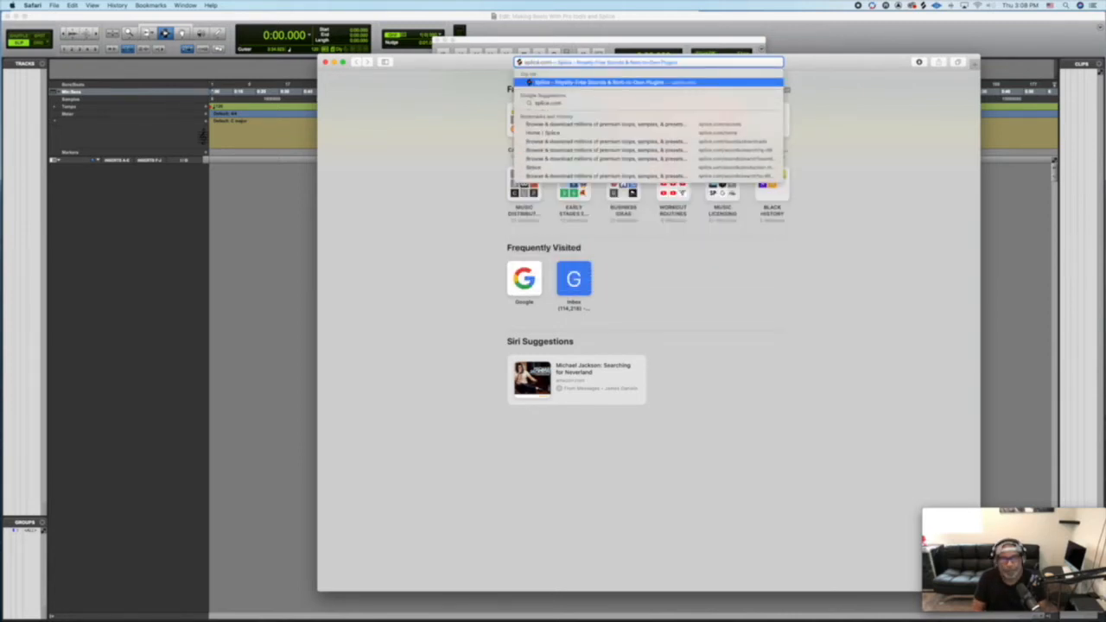
key(Return)
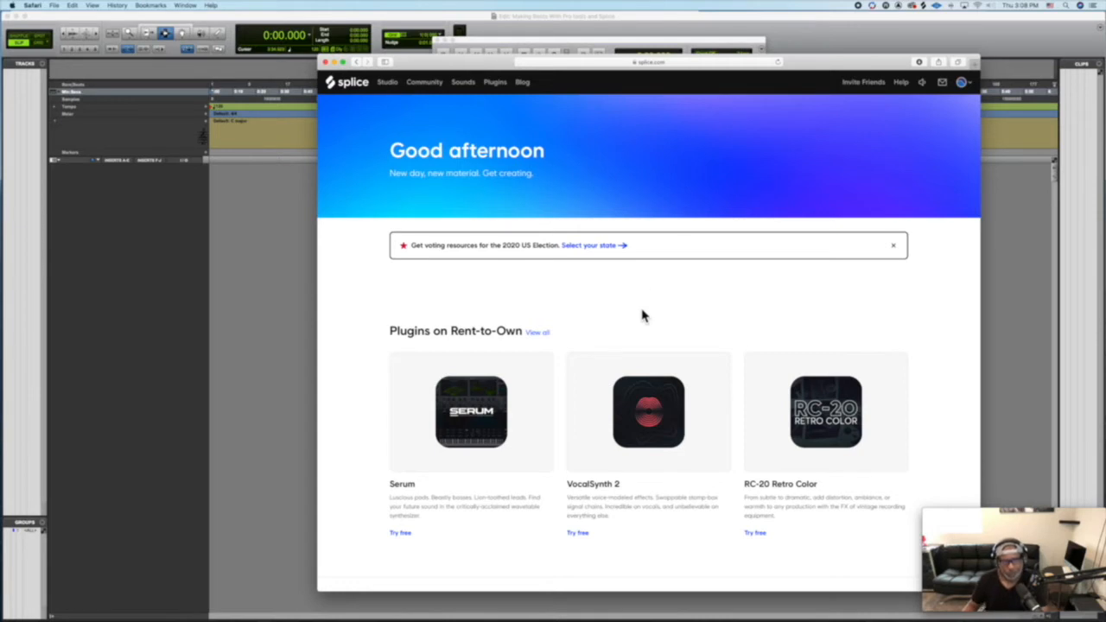
Look over the Splice home page and open the Sounds section
scroll(642, 316, down, 5)
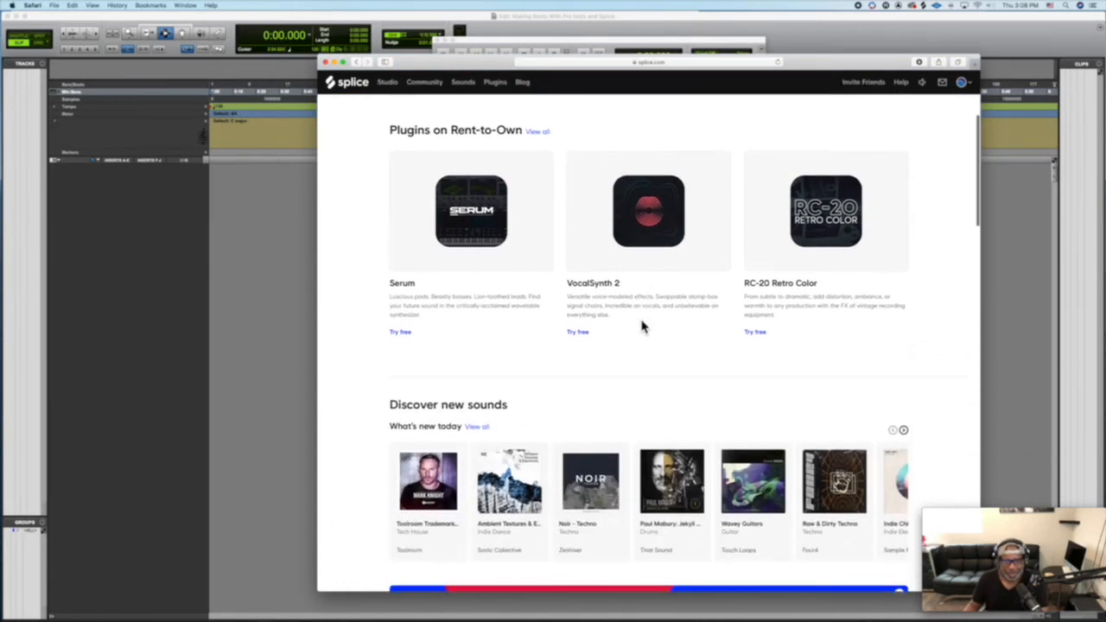
scroll(642, 326, down, 5)
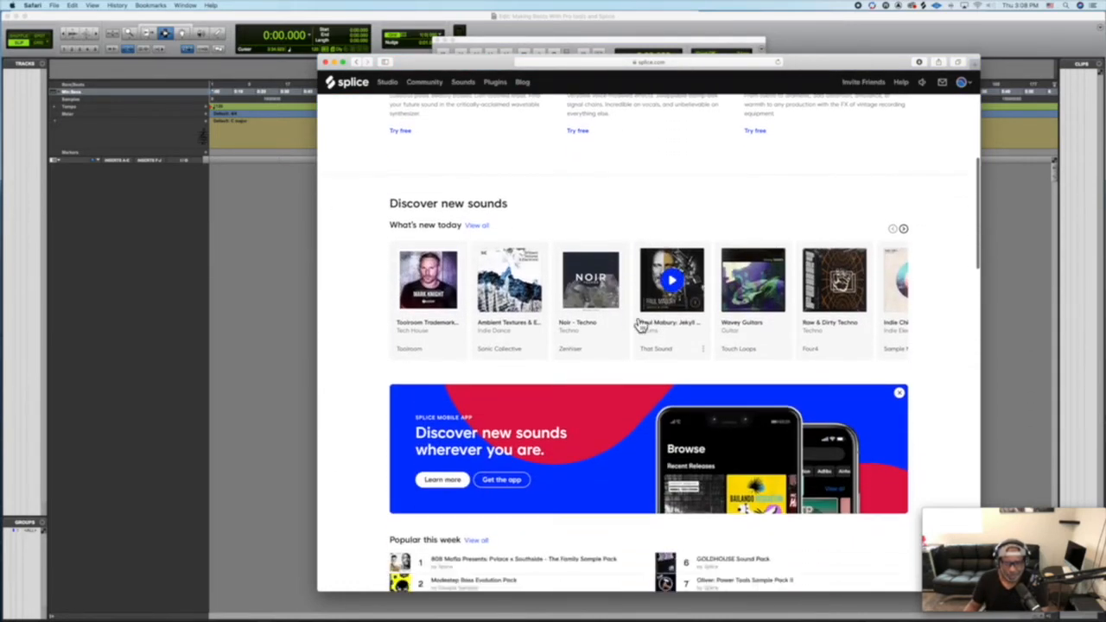
scroll(642, 327, down, 2)
scroll(642, 326, up, 12)
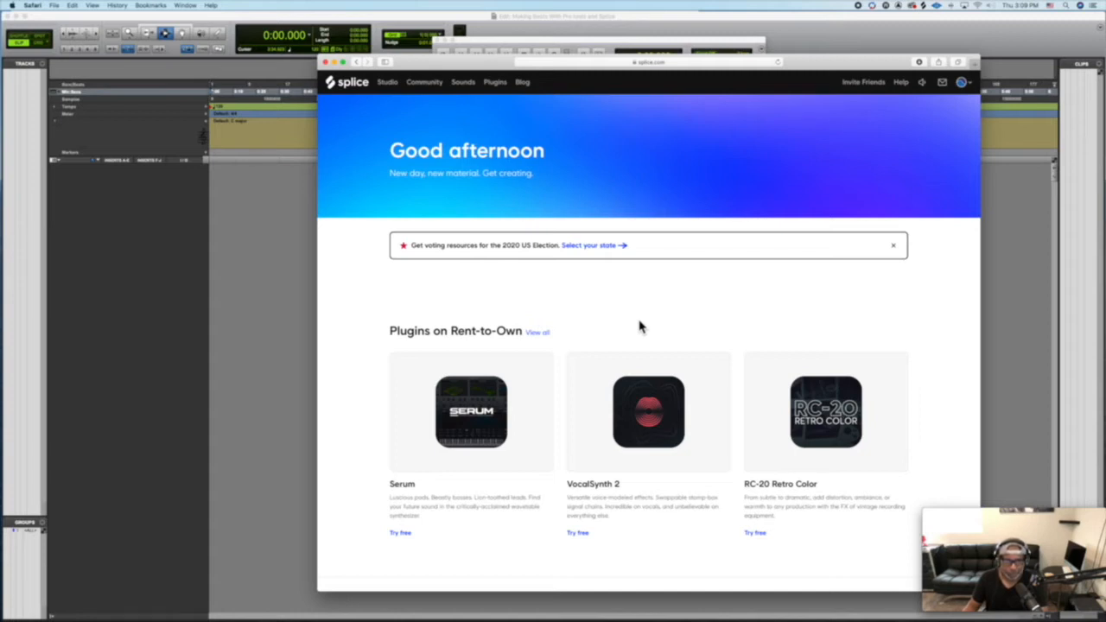
click(465, 84)
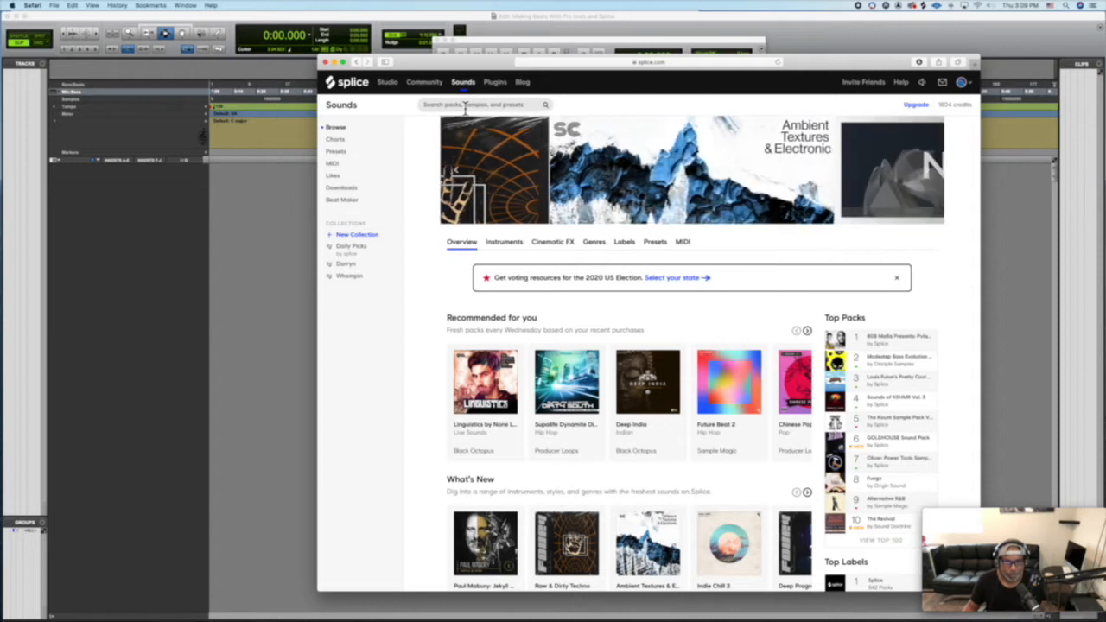
Search the Splice sound library for 105 and limit the sample results to loops
click(442, 107)
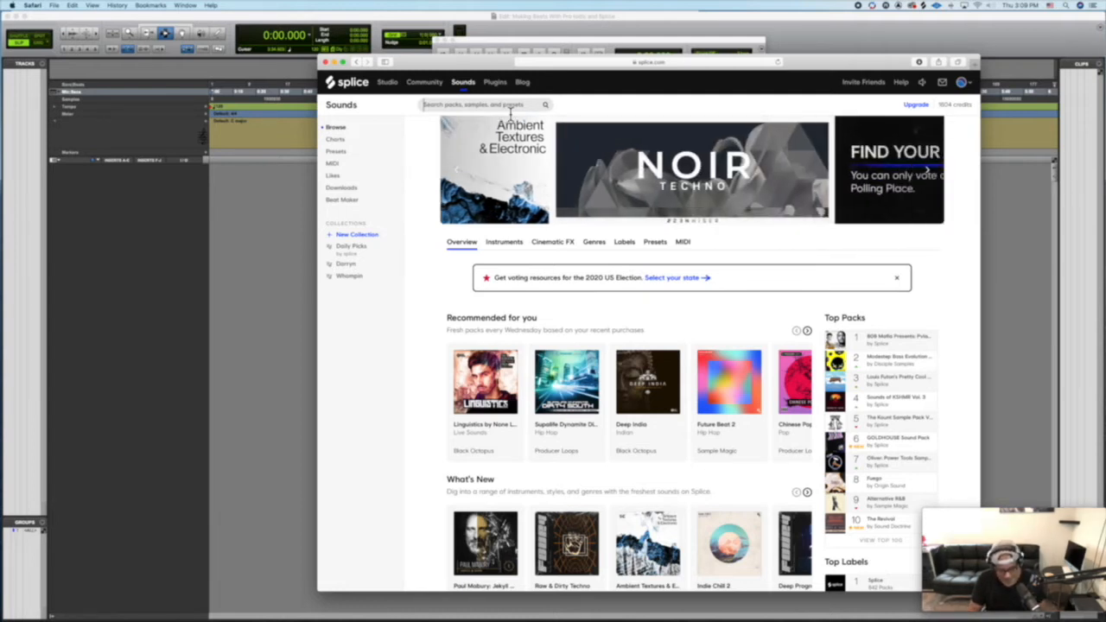
text(tlc)
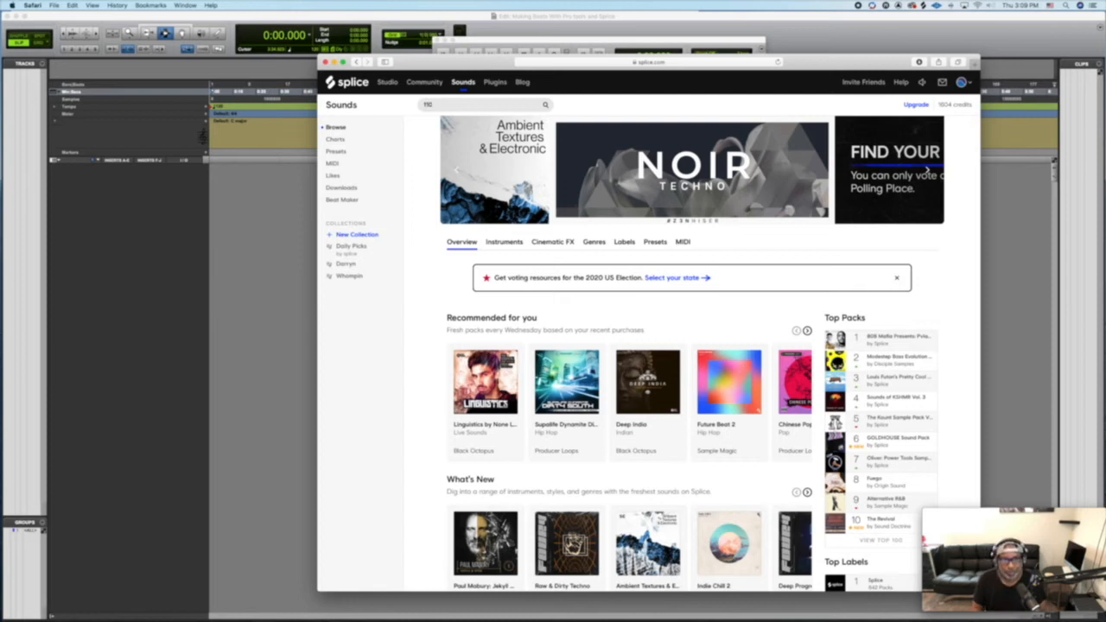
key(BackSpace)
key(BackSpace)
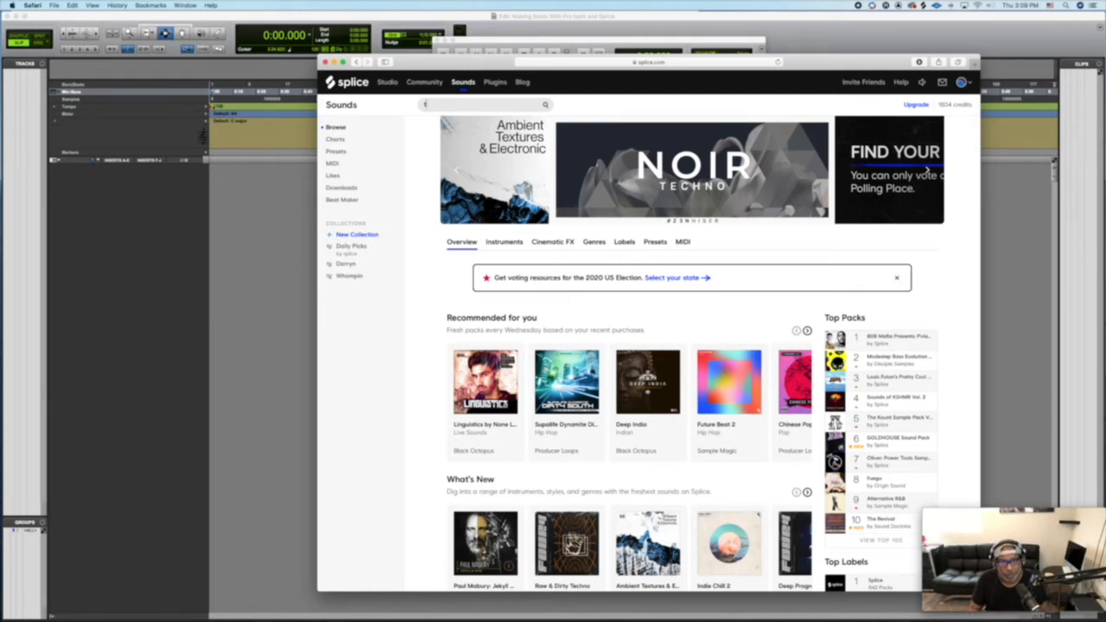
text(o)
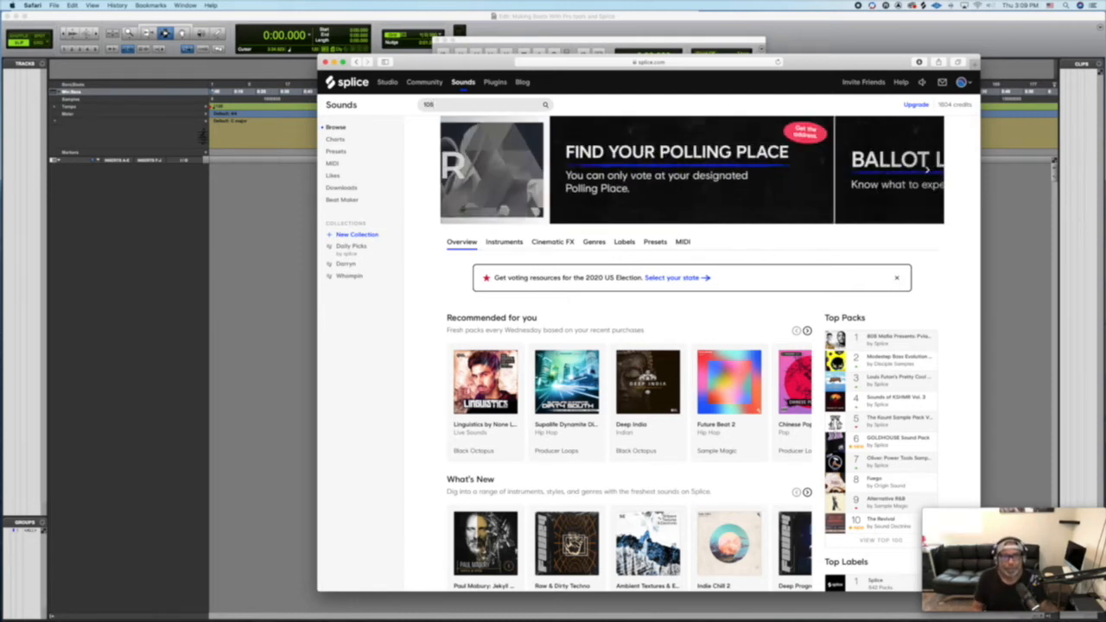
key(Return)
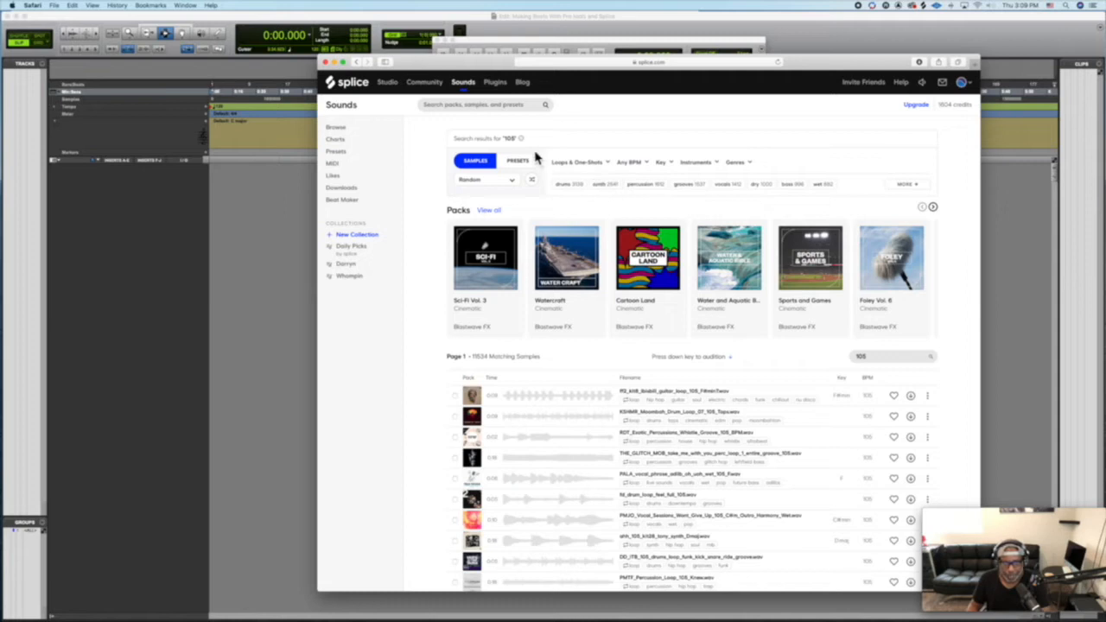
click(577, 163)
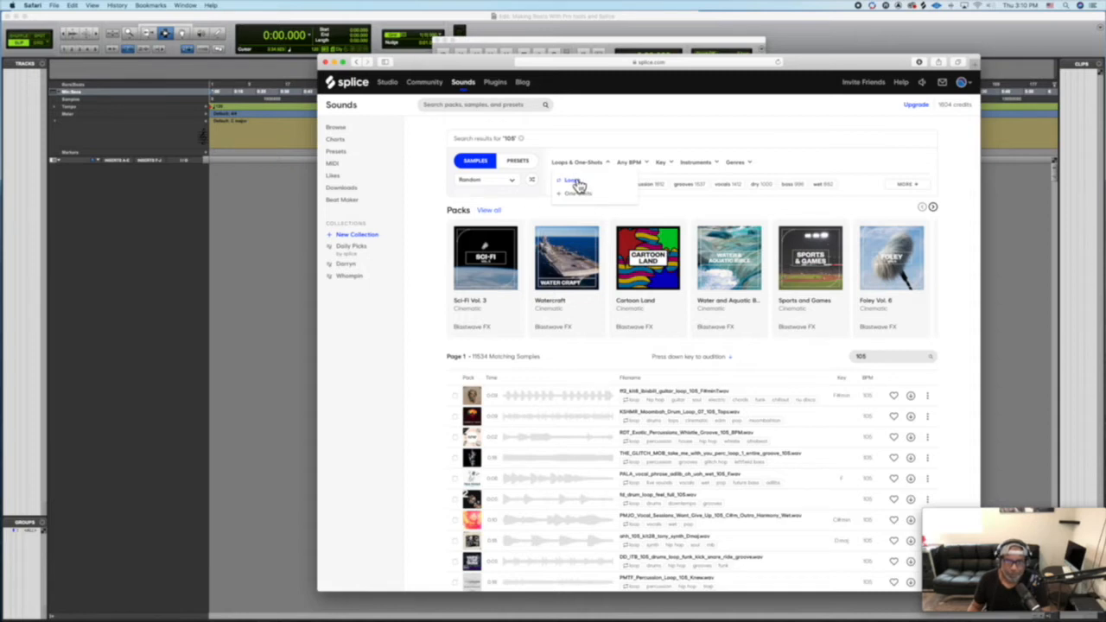
click(574, 182)
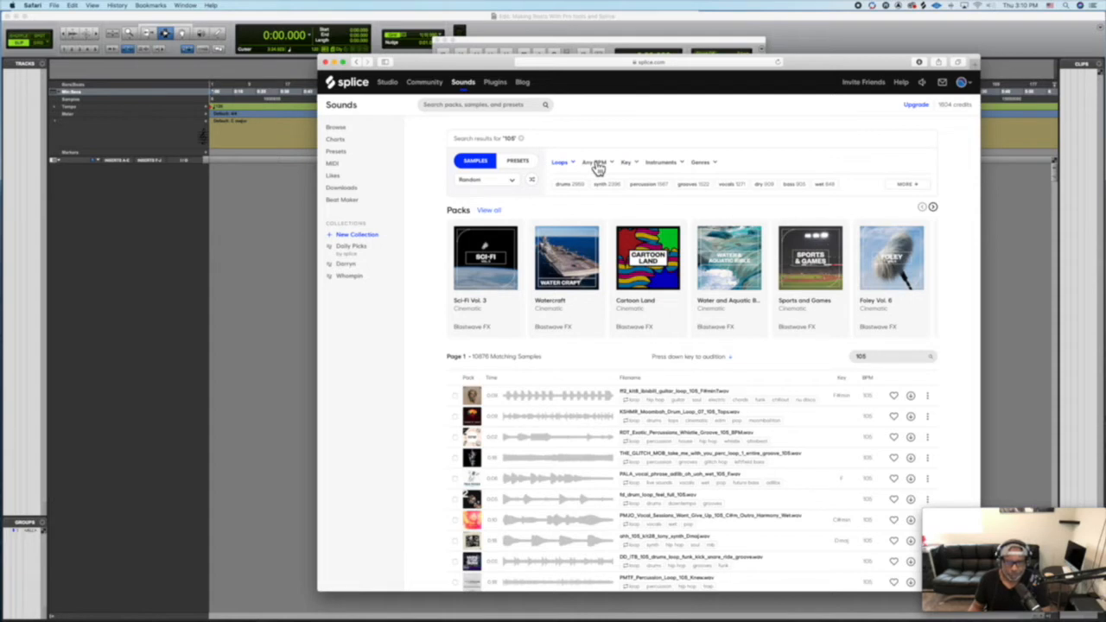
Filter the loops by an exact BPM of 100
click(596, 167)
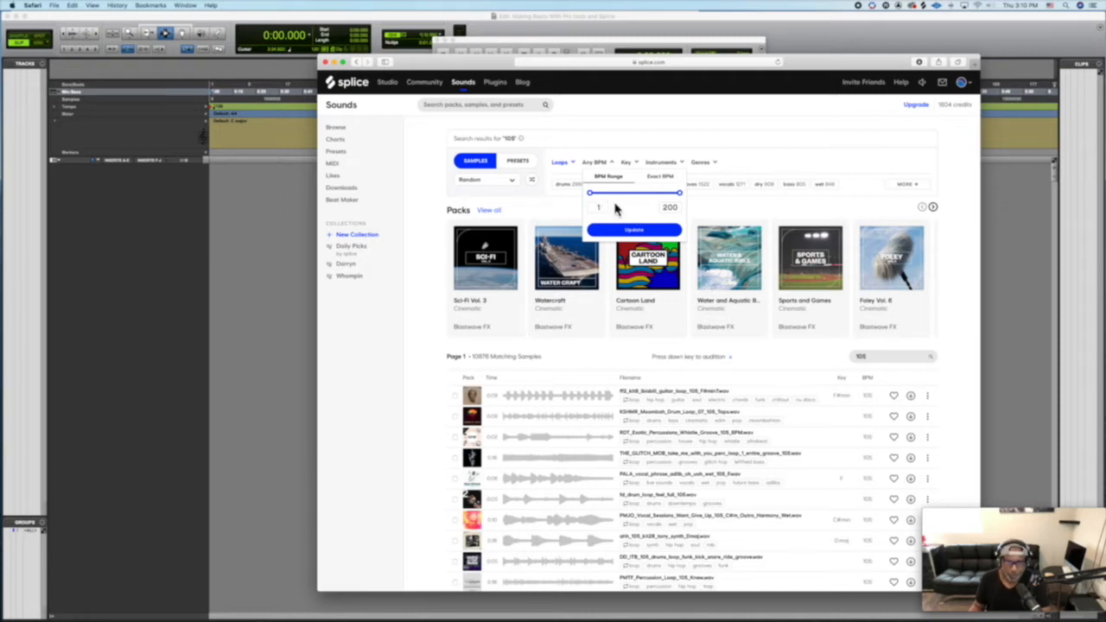
click(662, 180)
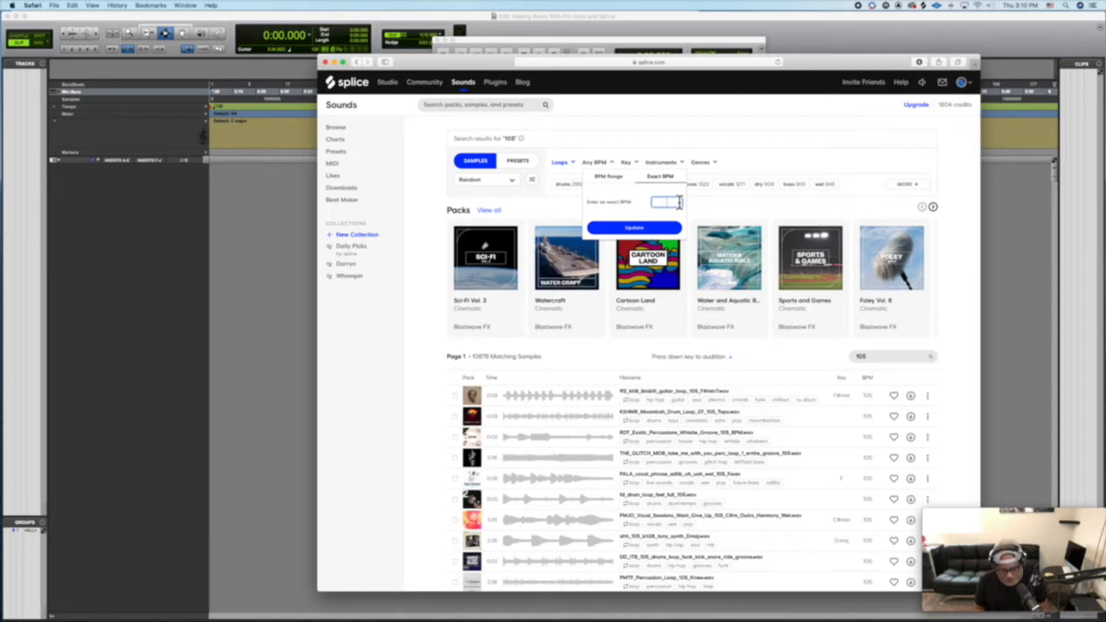
text(105)
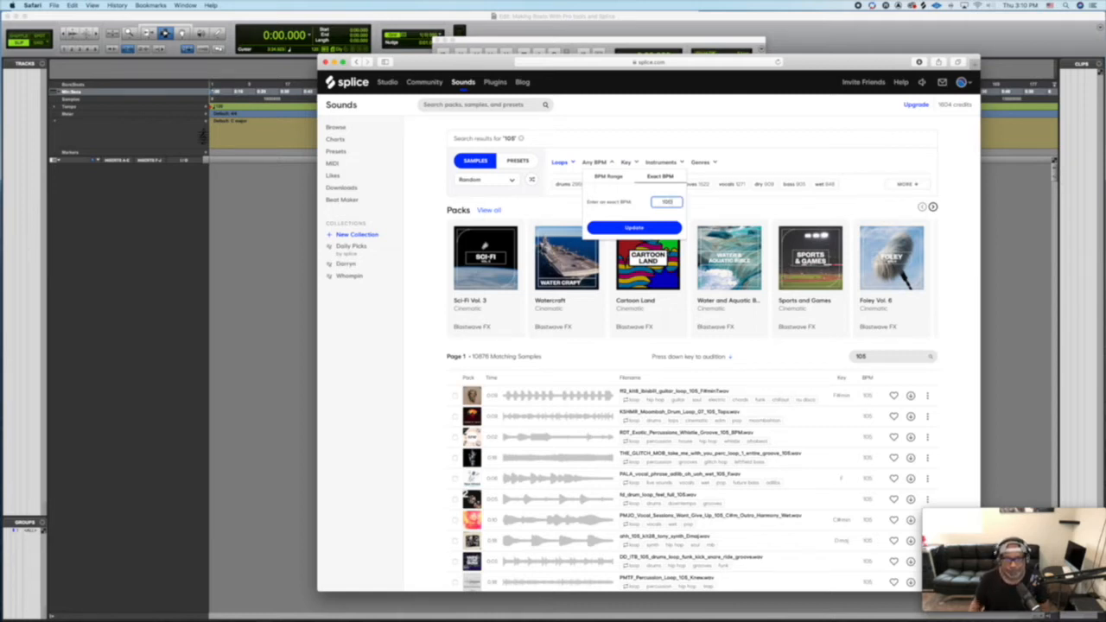
double_click(668, 202)
text(98)
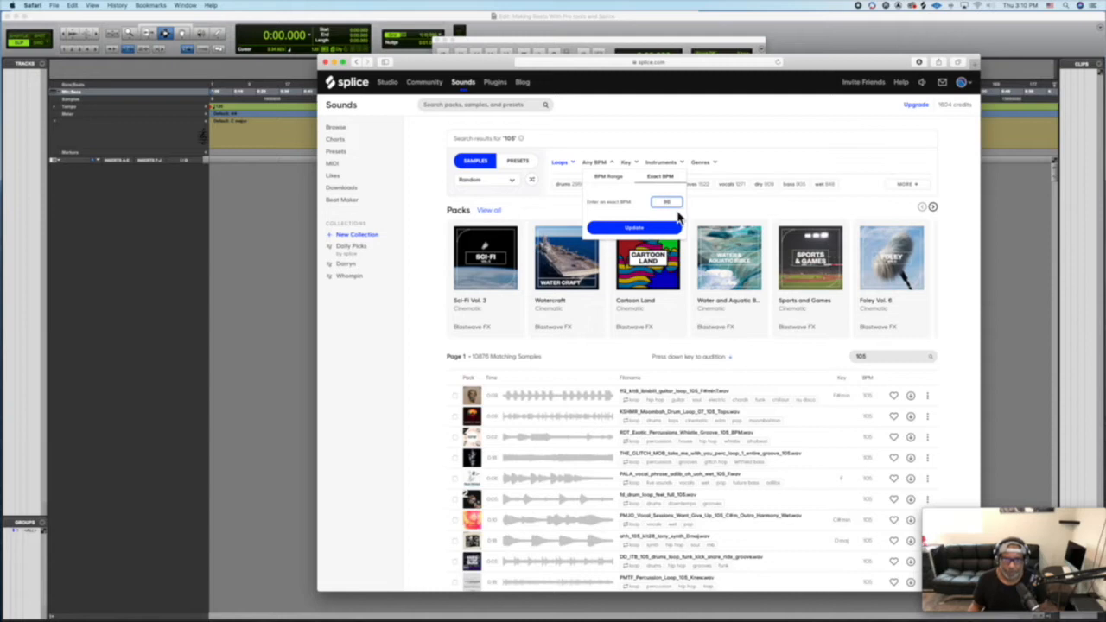
scroll(678, 218, down, 1)
key(BackSpace)
key(BackSpace)
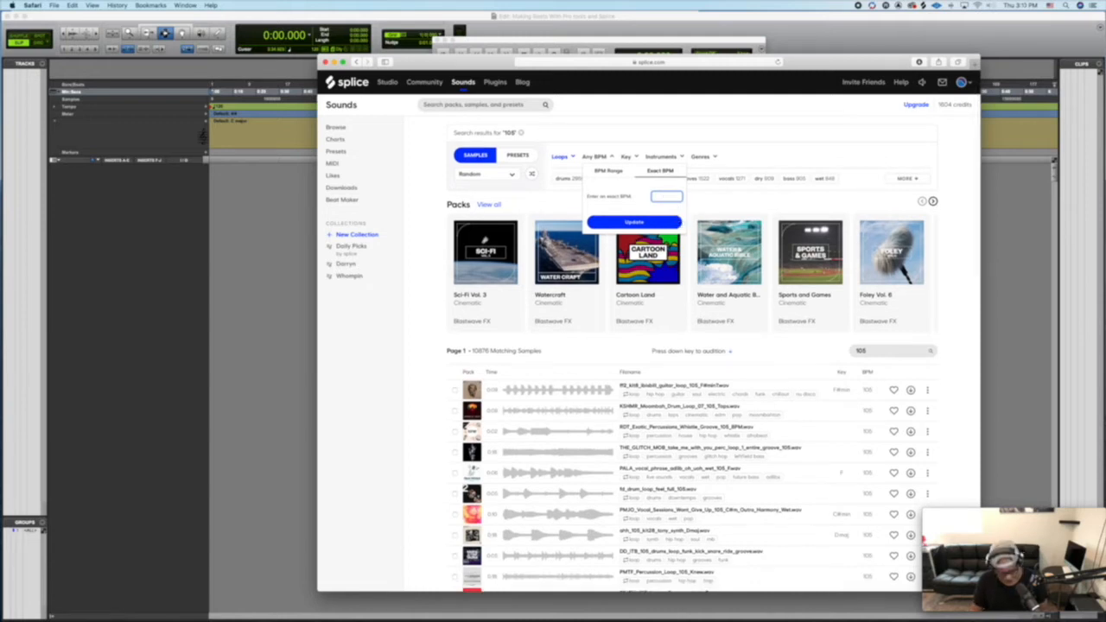
text(100)
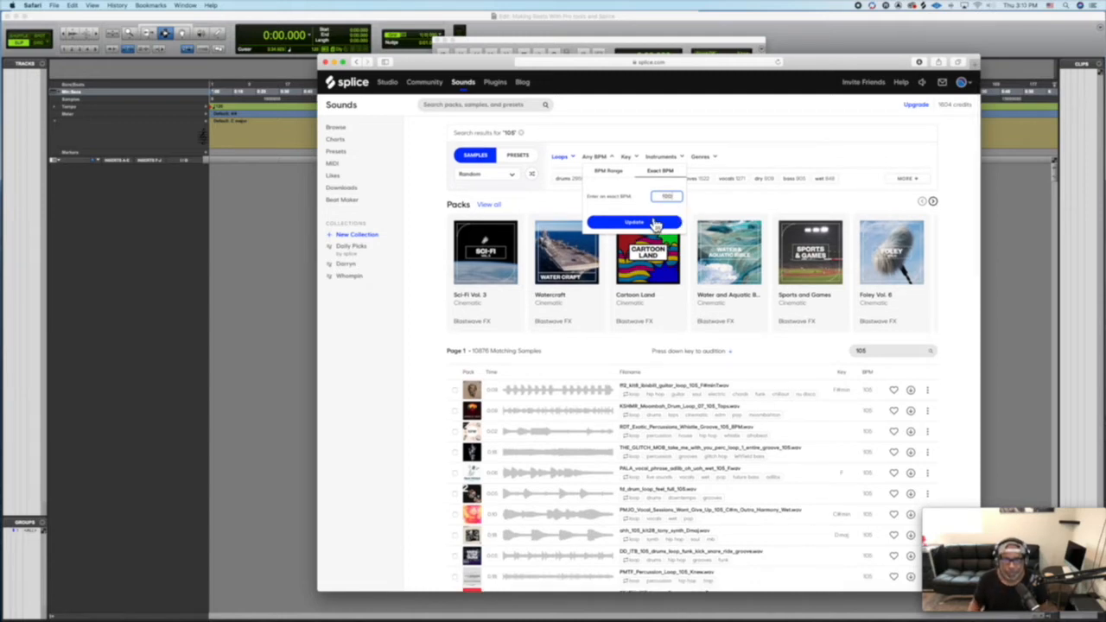
click(662, 222)
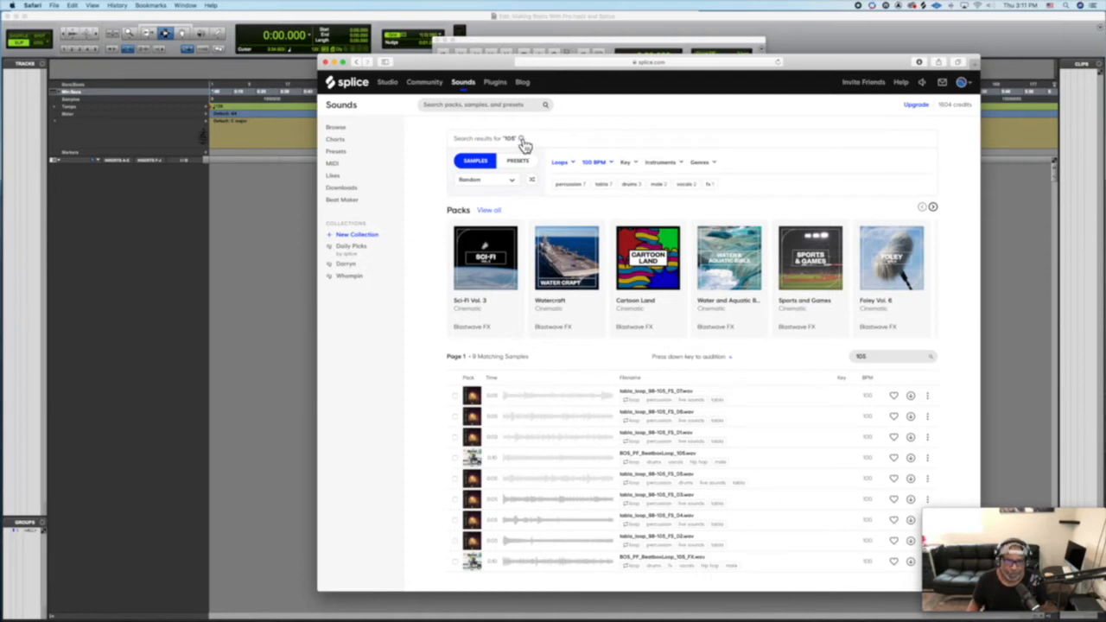
Clear the 105 search term and briefly audition the first loop in the 100 BPM results
click(520, 139)
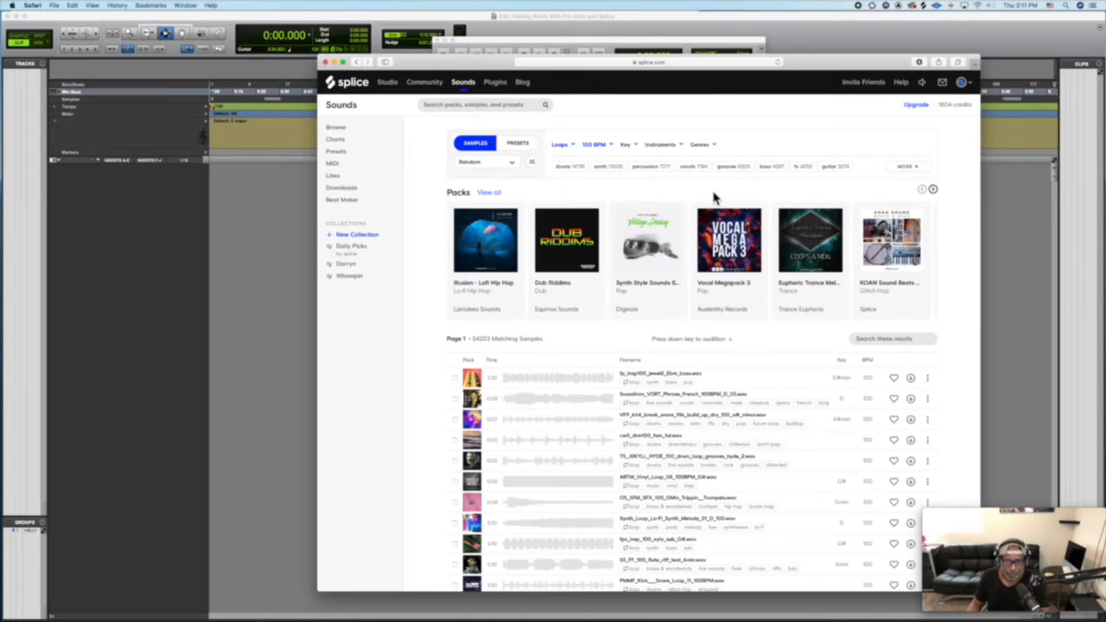
scroll(716, 198, down, 2)
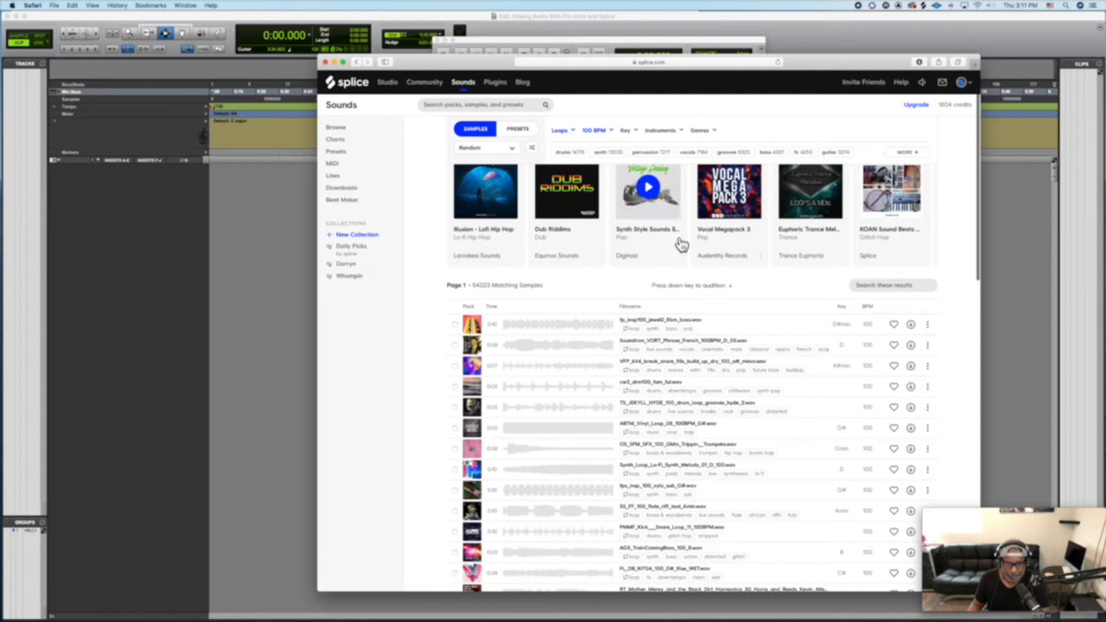
click(492, 326)
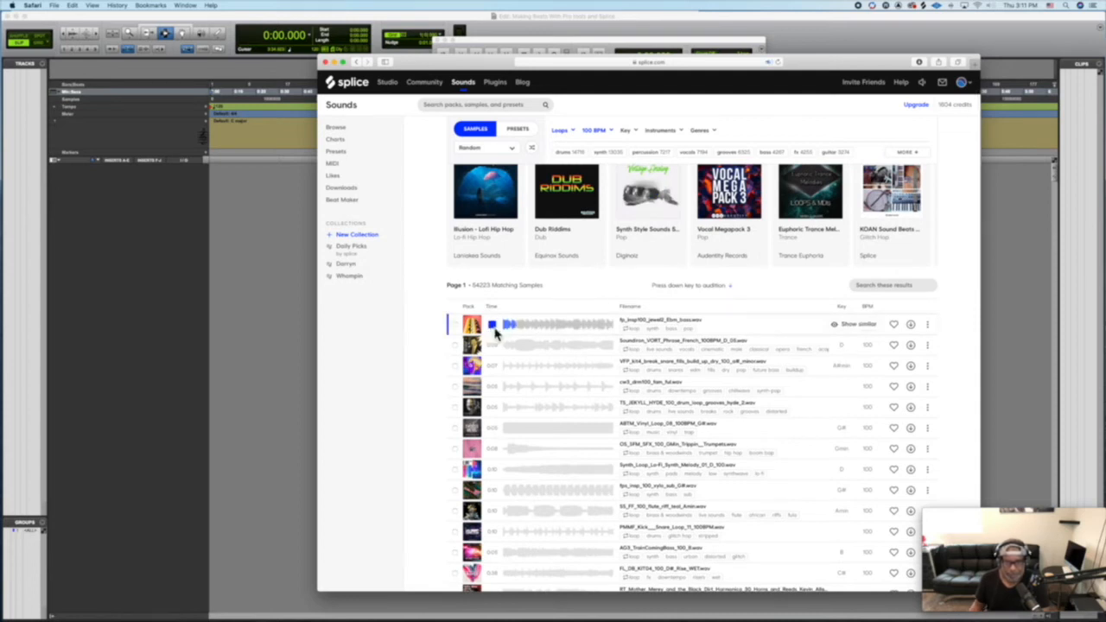
click(494, 327)
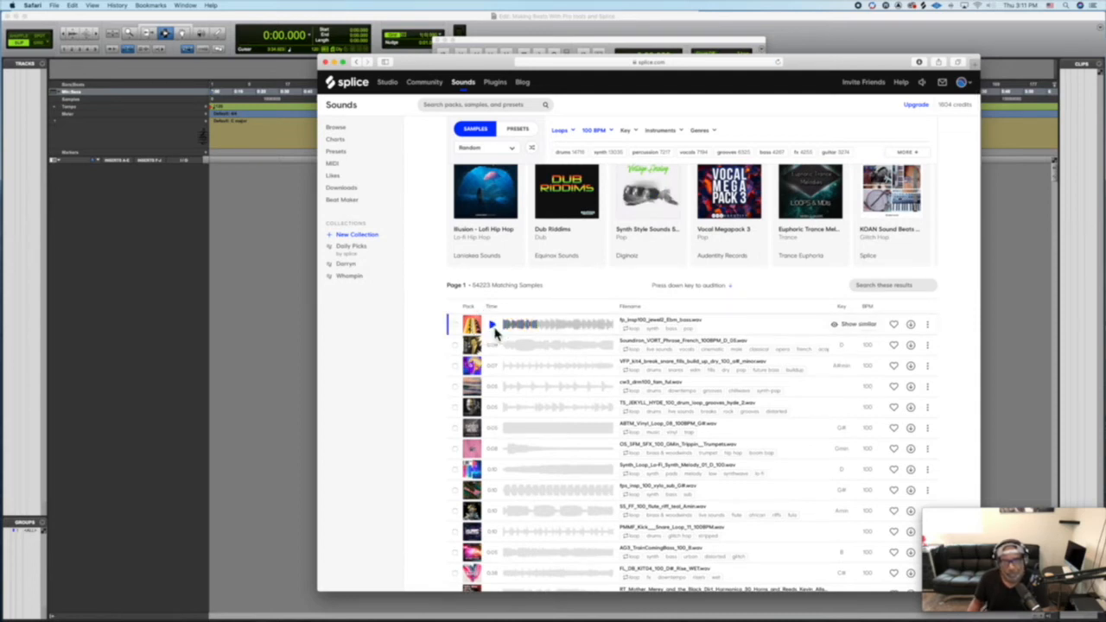
Check the key filter options and restrict the 100 BPM loops to the Hip Hop genre
click(629, 134)
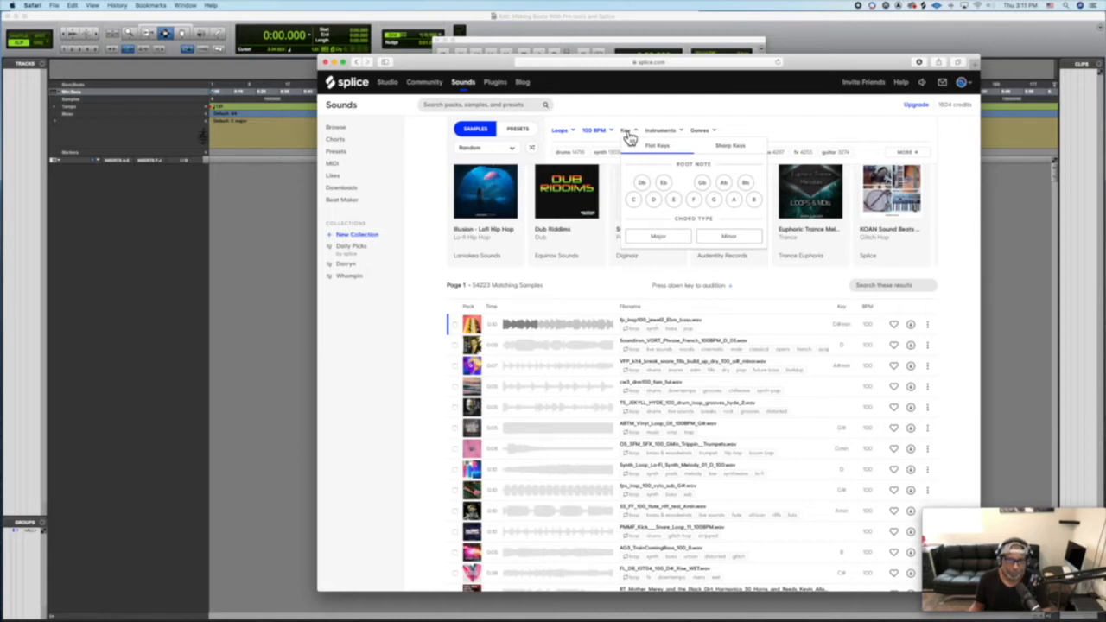
click(628, 132)
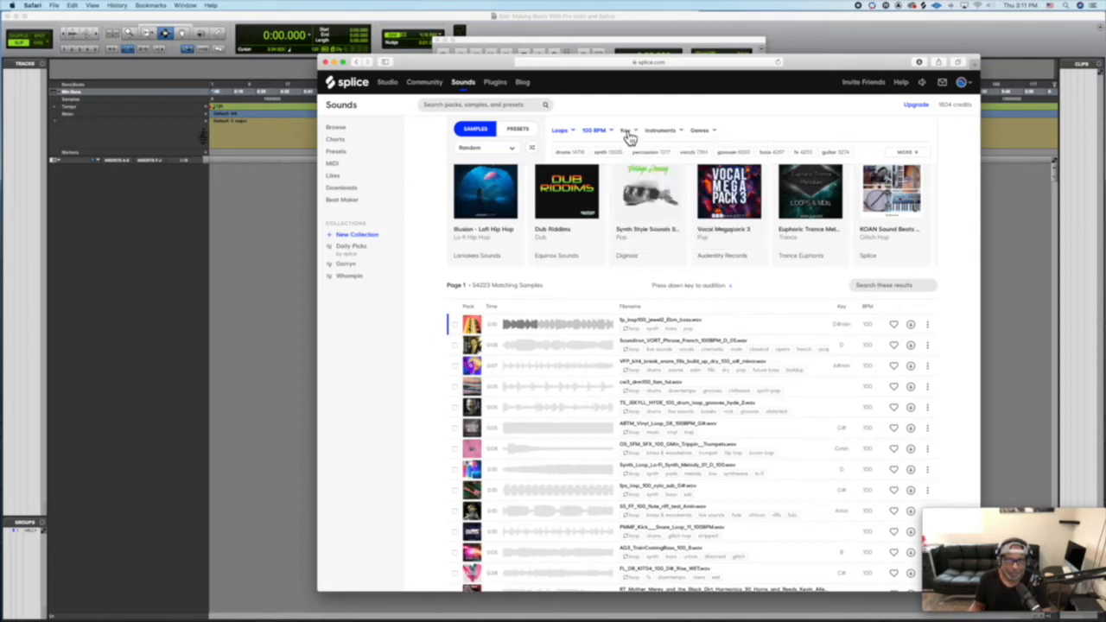
click(701, 131)
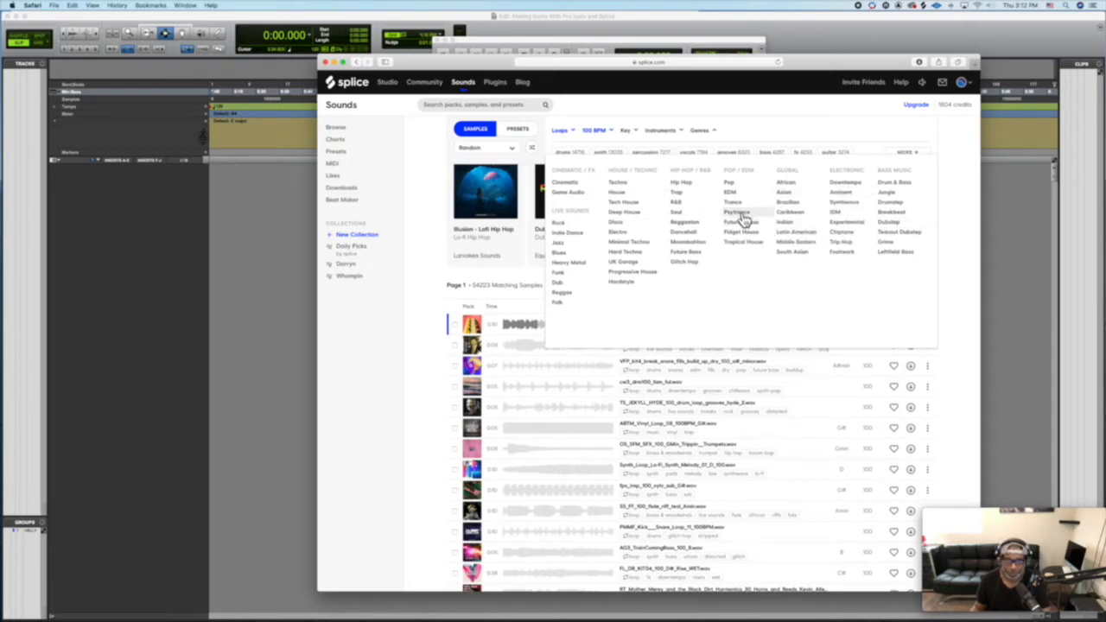
click(689, 185)
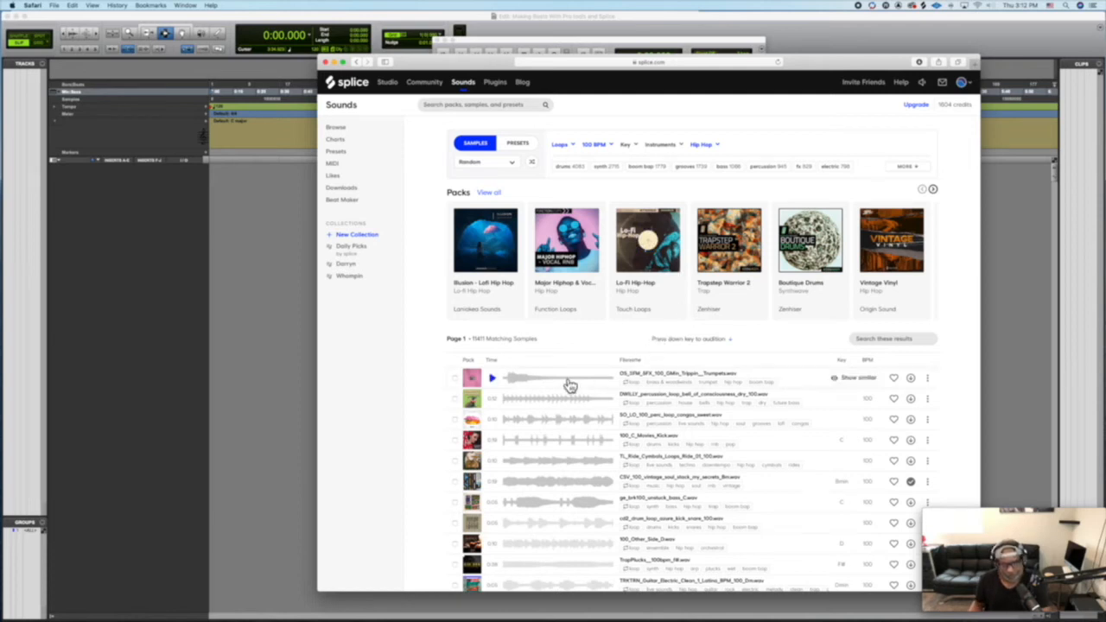
Audition the first two hip hop loops, the Trippin Trumpets sample and the DWILLY percussion sample
click(492, 380)
scroll(494, 382, down, 3)
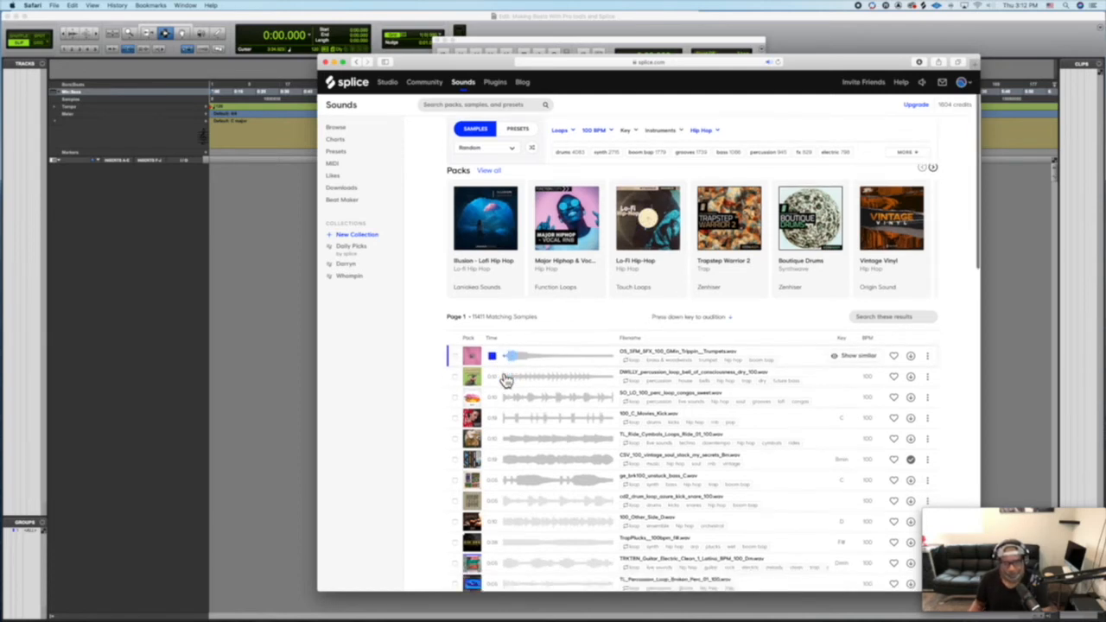
click(494, 353)
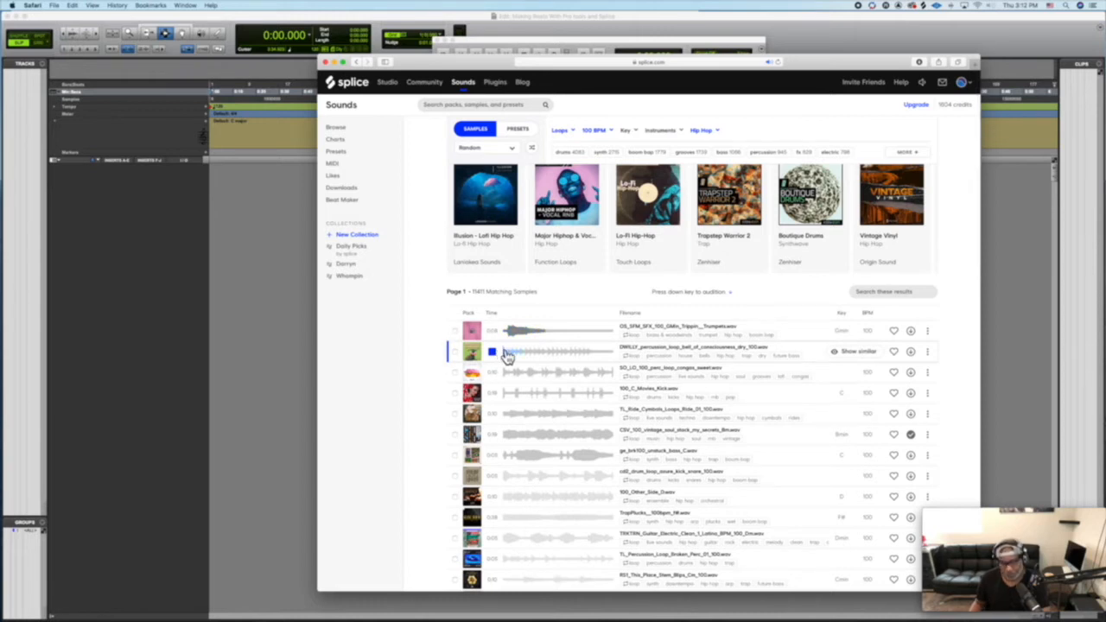
Lower the Splice preview volume while the DWILLY percussion loop plays
mouse_move(921, 83)
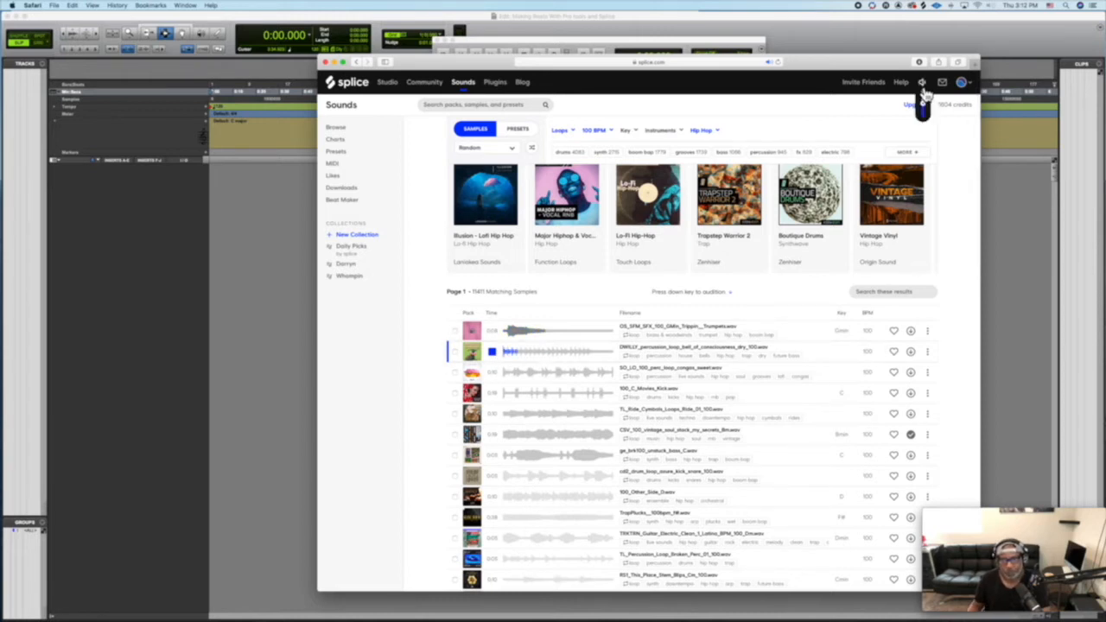
drag(923, 105, 926, 112)
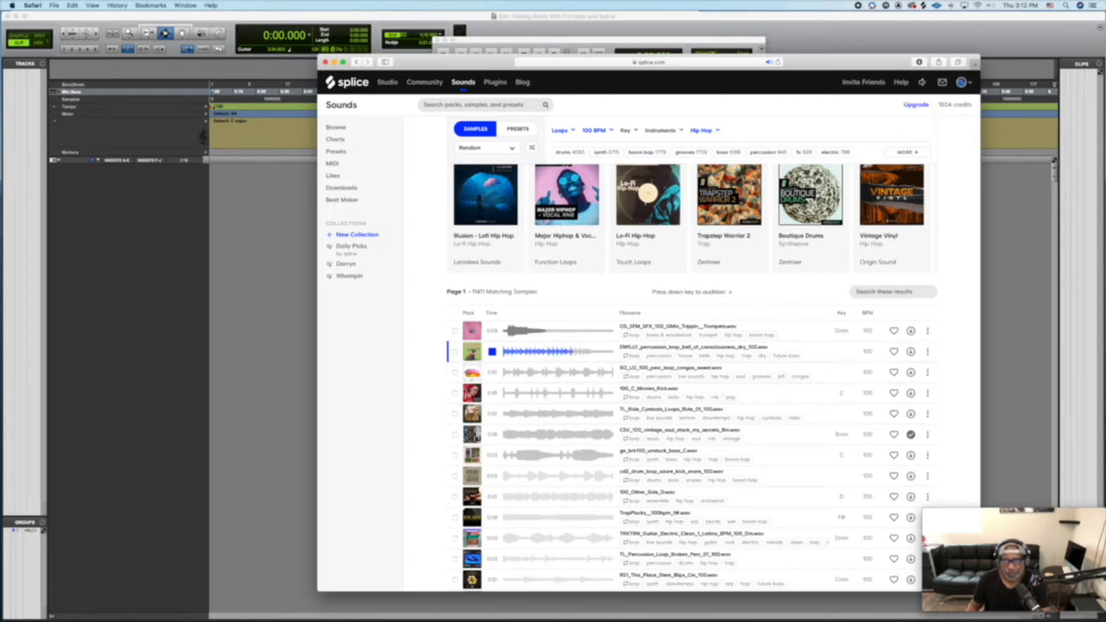
mouse_move(921, 84)
drag(923, 110, 923, 110)
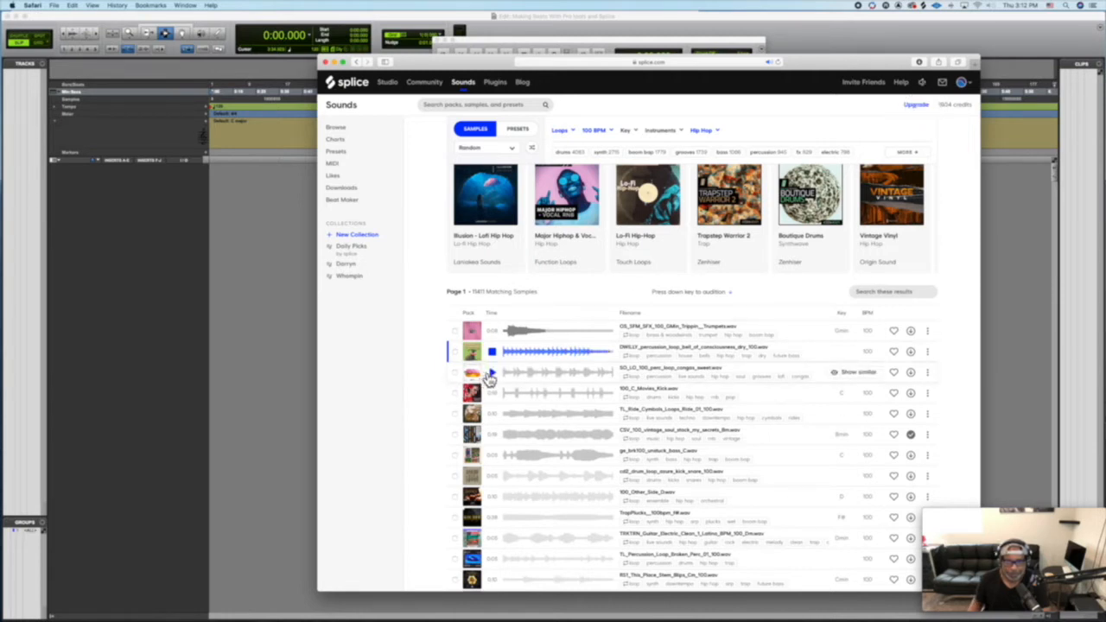
Audition three more hip hop loops in order: the sweet congas percussion, 100_C_Movies_Kick and TL_Ride_Cymbals samples
click(491, 373)
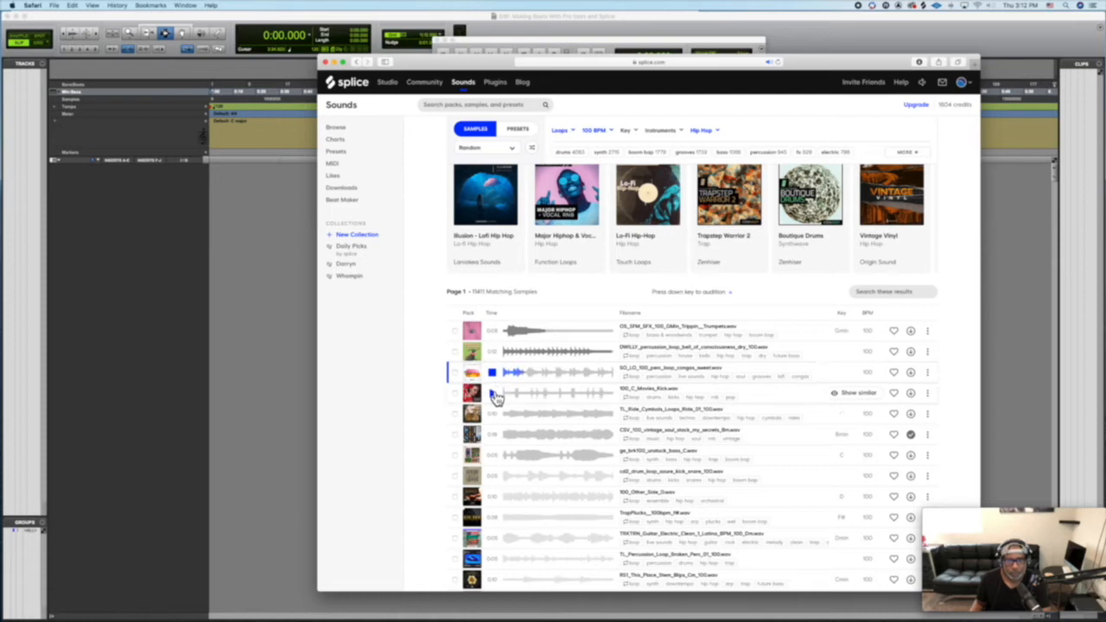
click(494, 394)
scroll(495, 397, down, 2)
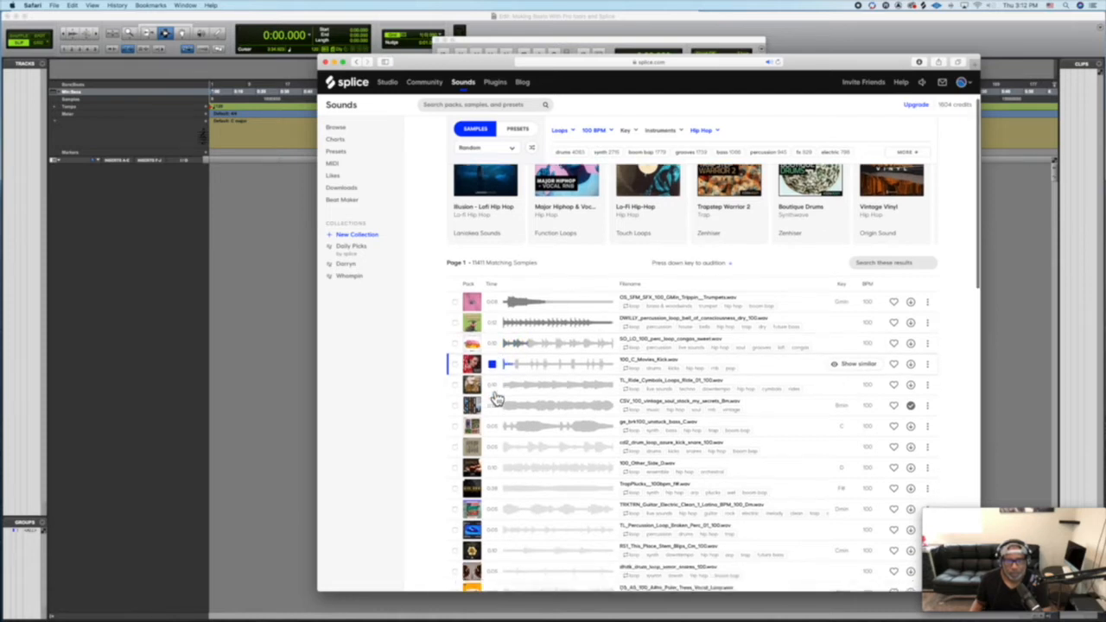
click(493, 386)
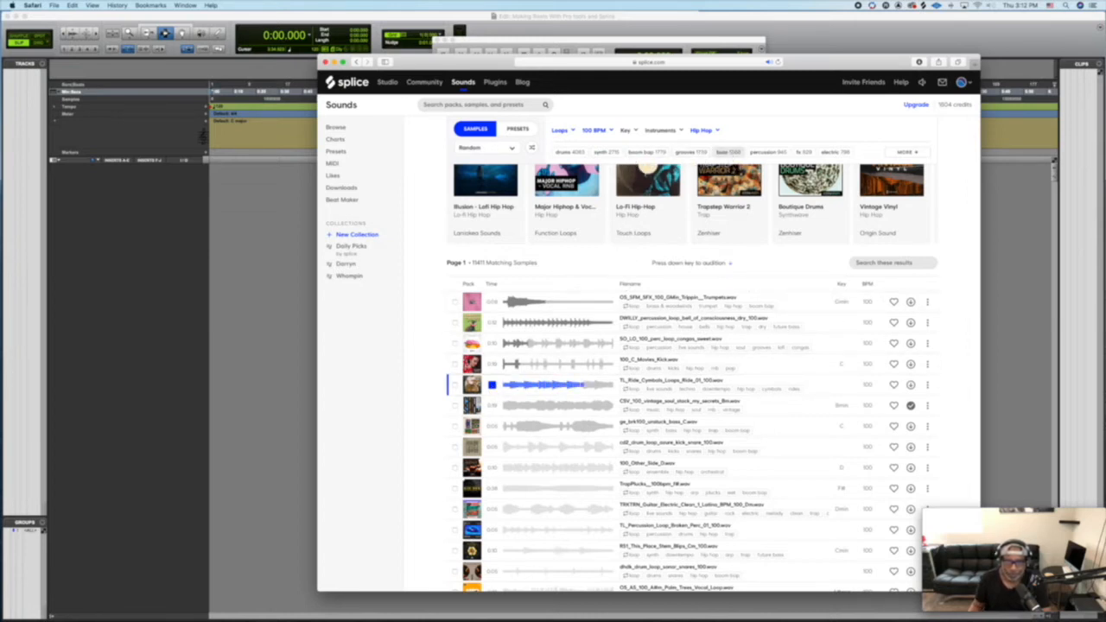
Narrow the 100 BPM hip hop loops to the bass tag and audition the first four bass loops
click(737, 155)
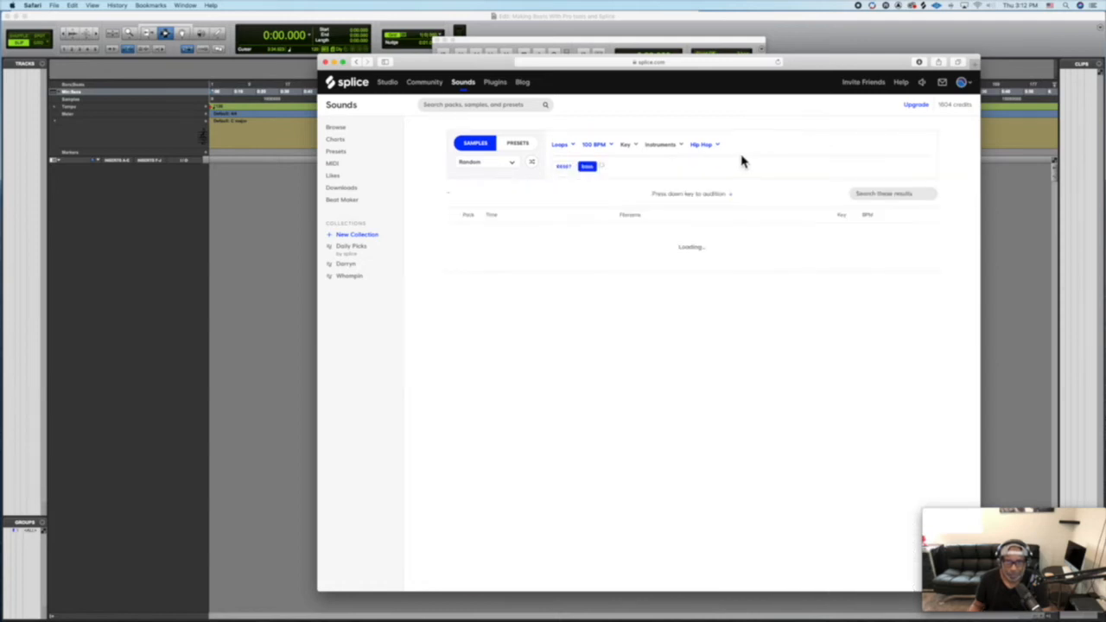
scroll(488, 424, down, 2)
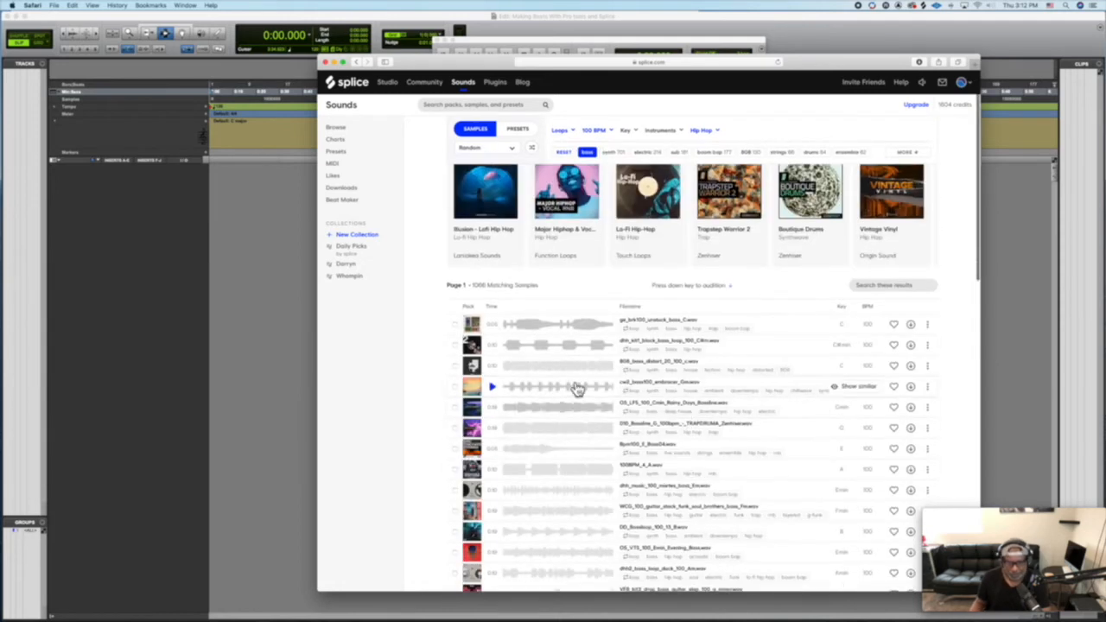
click(492, 325)
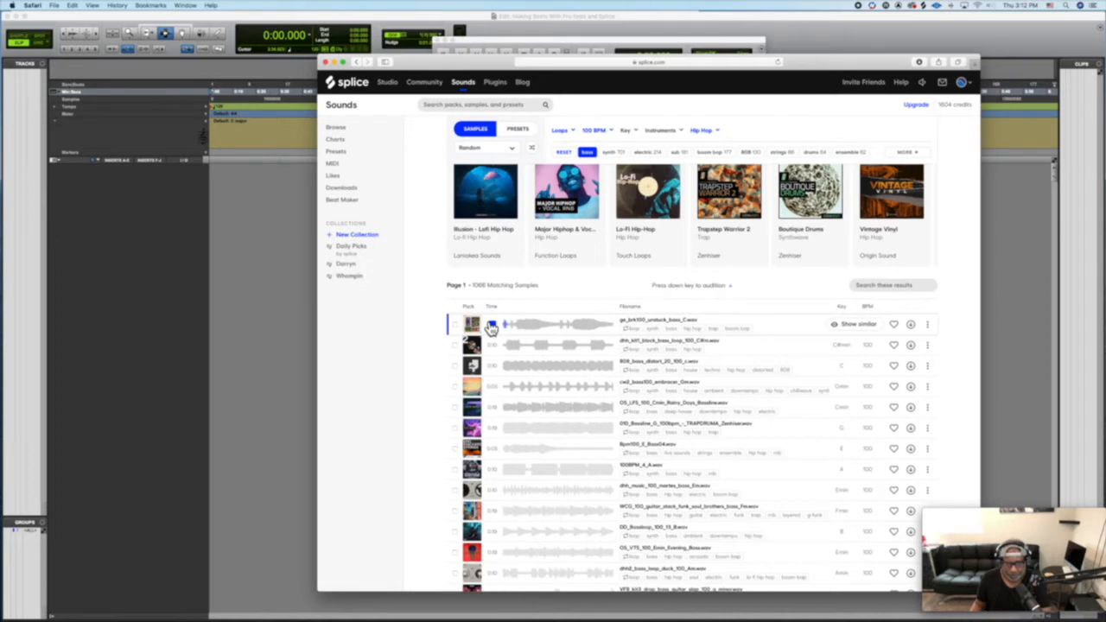
click(491, 345)
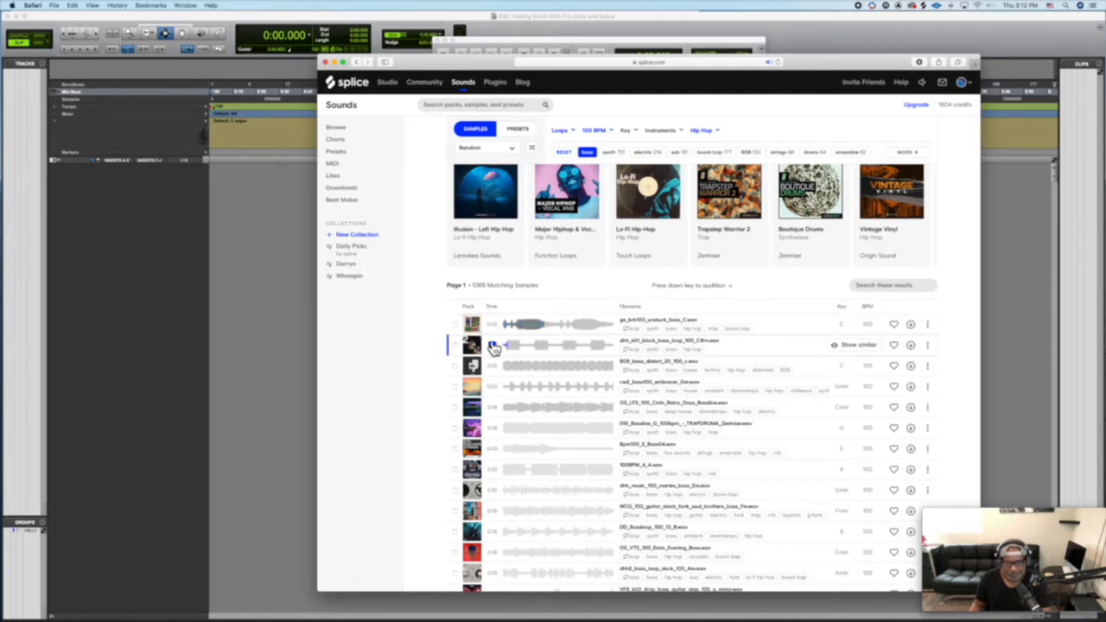
click(491, 366)
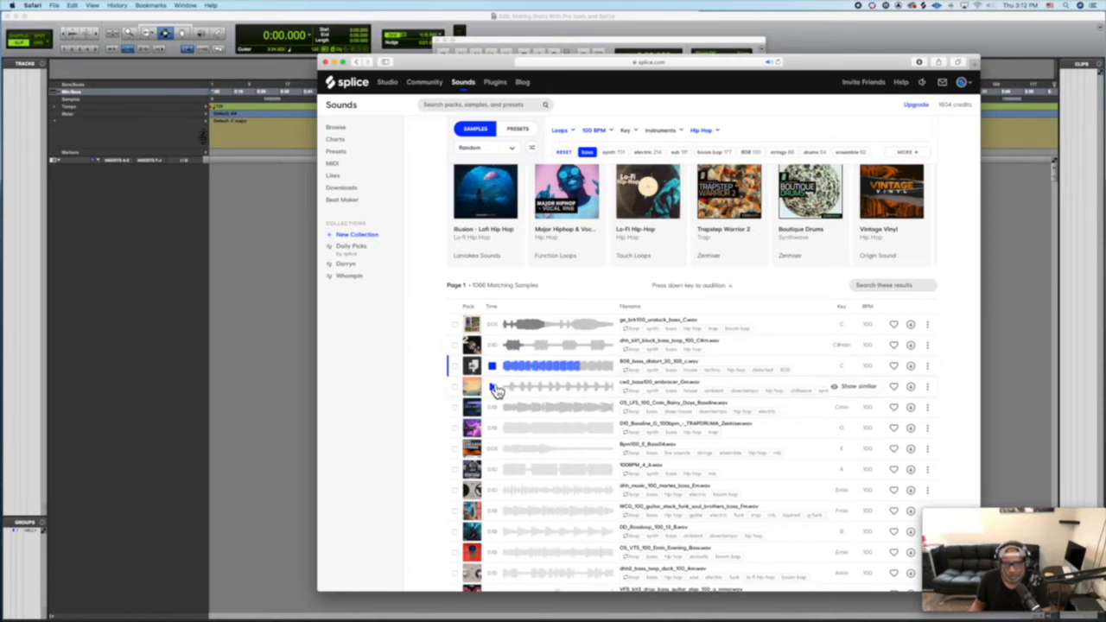
click(495, 388)
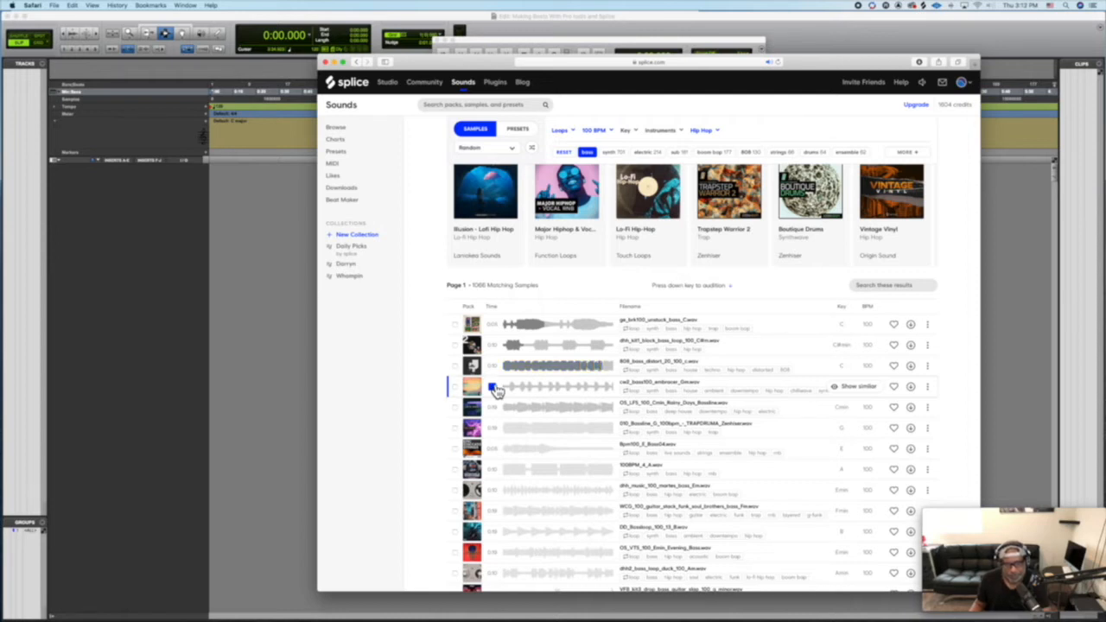
Audition the next three bass loops, from the Rainy Days bassline through the TRAPDRUMA bassline to Bpm100_E_Bass04
scroll(496, 388, down, 2)
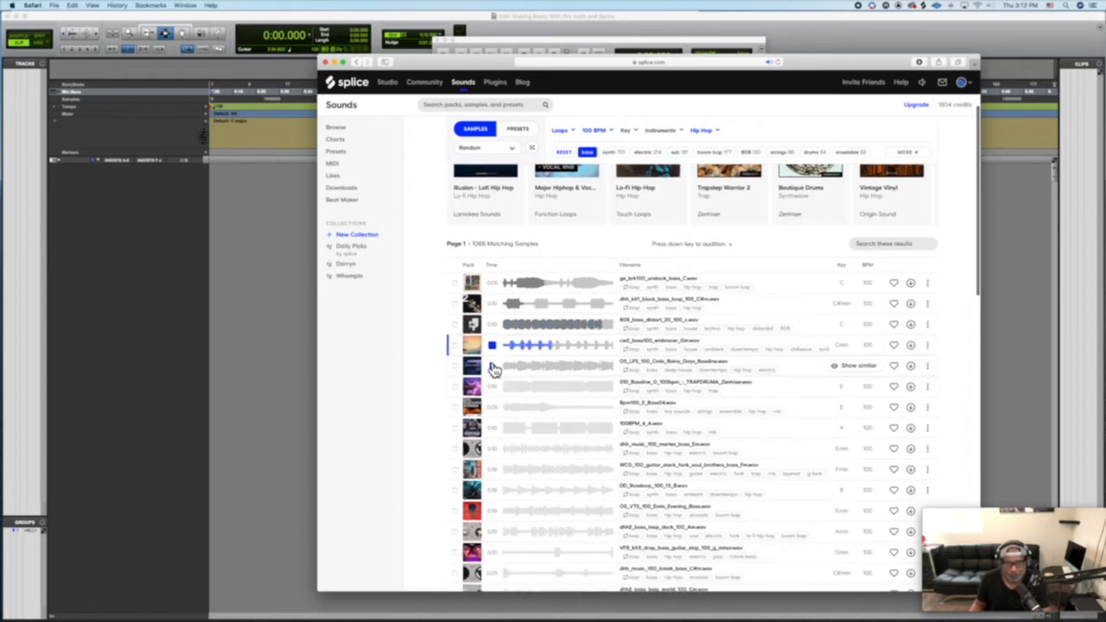
click(491, 367)
scroll(491, 381, down, 1)
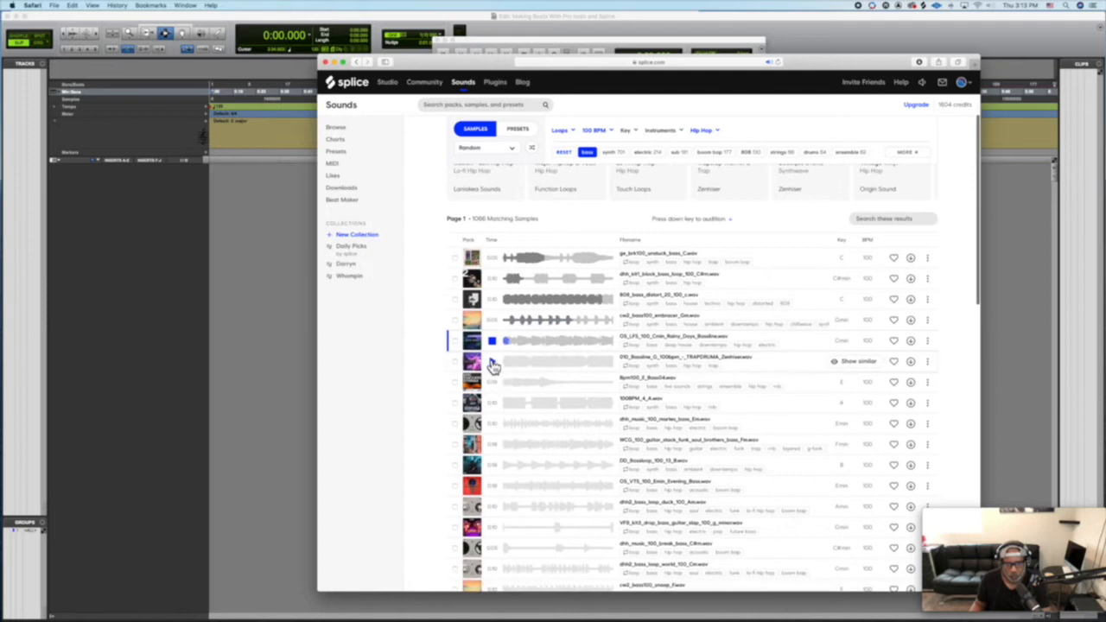
click(491, 366)
scroll(492, 364, down, 1)
click(491, 362)
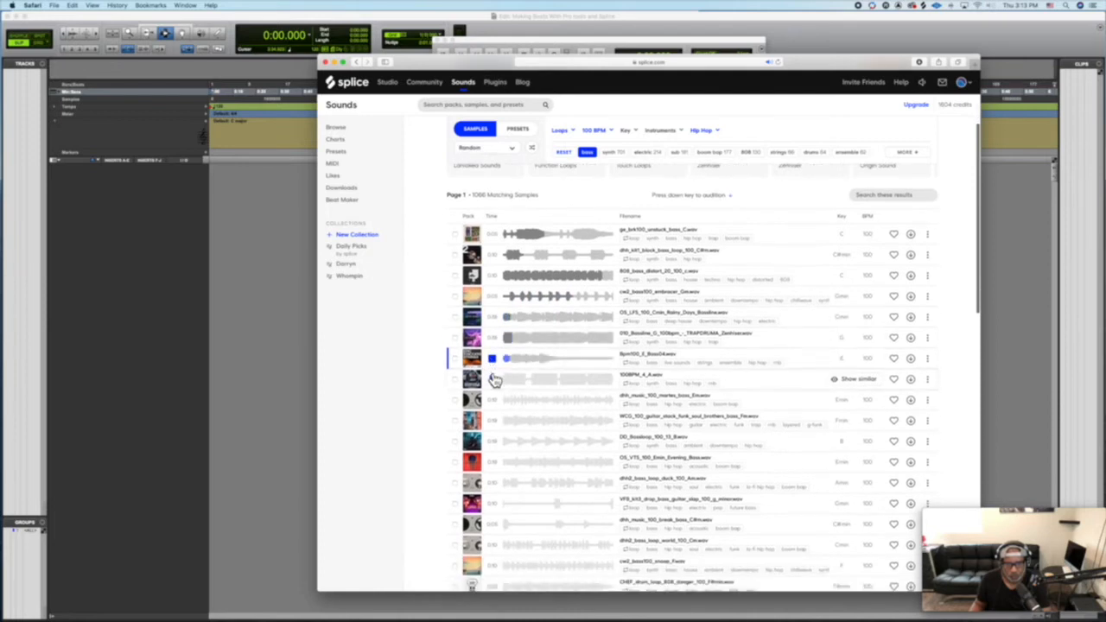
Audition the 100BPM_4_A, martes bass and DD_Bassloop_100_13_B loops
scroll(493, 359, down, 1)
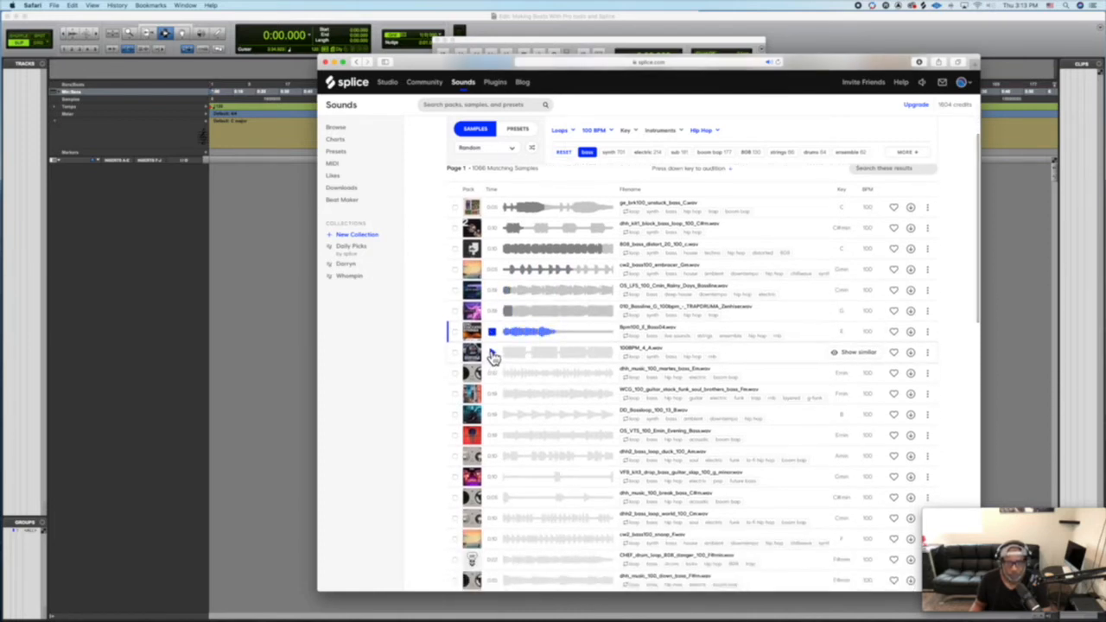
click(491, 355)
scroll(492, 360, down, 1)
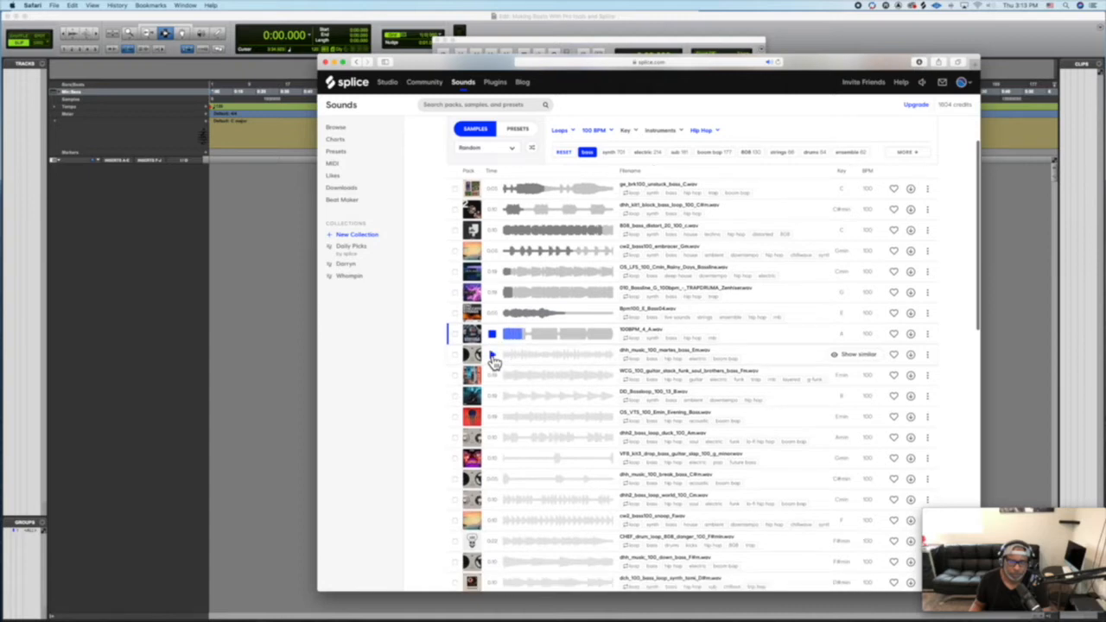
click(492, 356)
scroll(493, 378, down, 1)
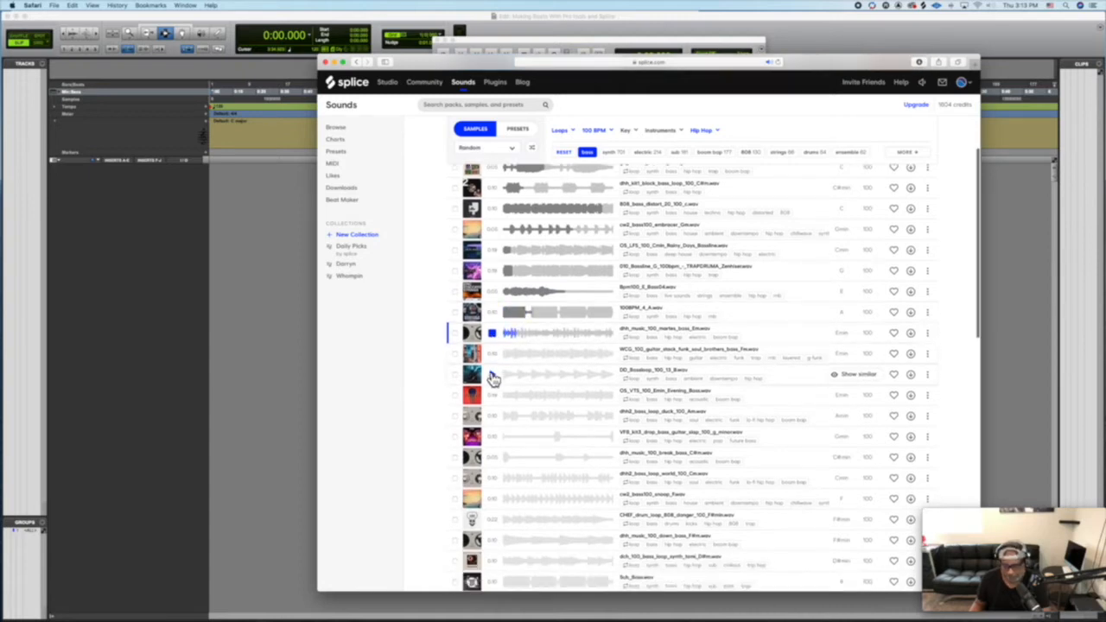
click(494, 372)
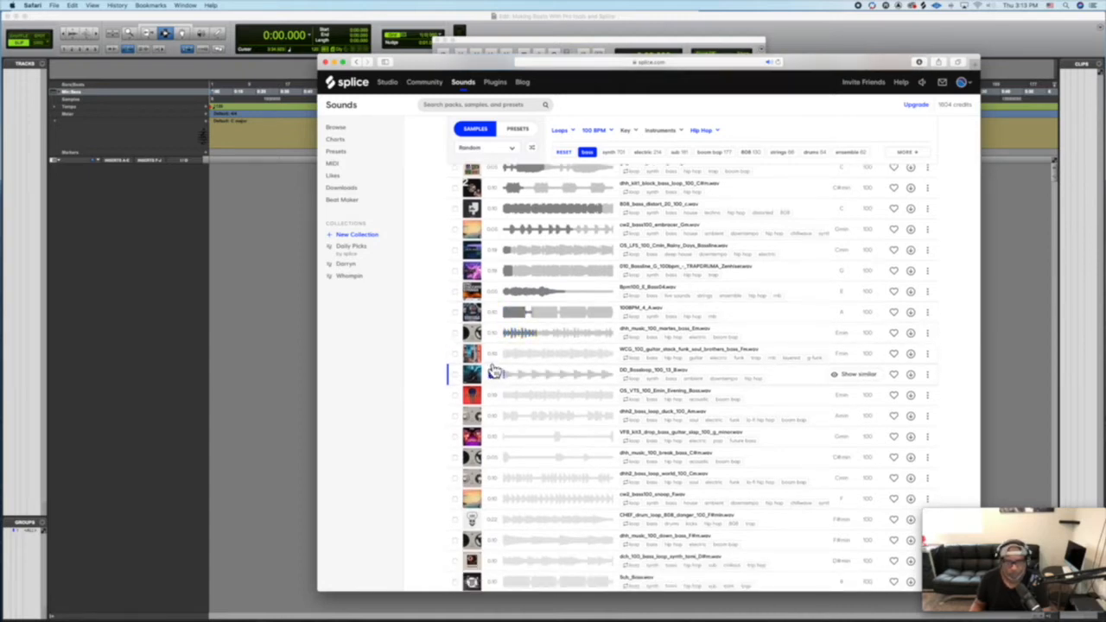
Audition the WCG_100_guitar_stack_funk_soul_brothers_bass_Fm loop twice and download it
click(491, 354)
scroll(493, 389, down, 2)
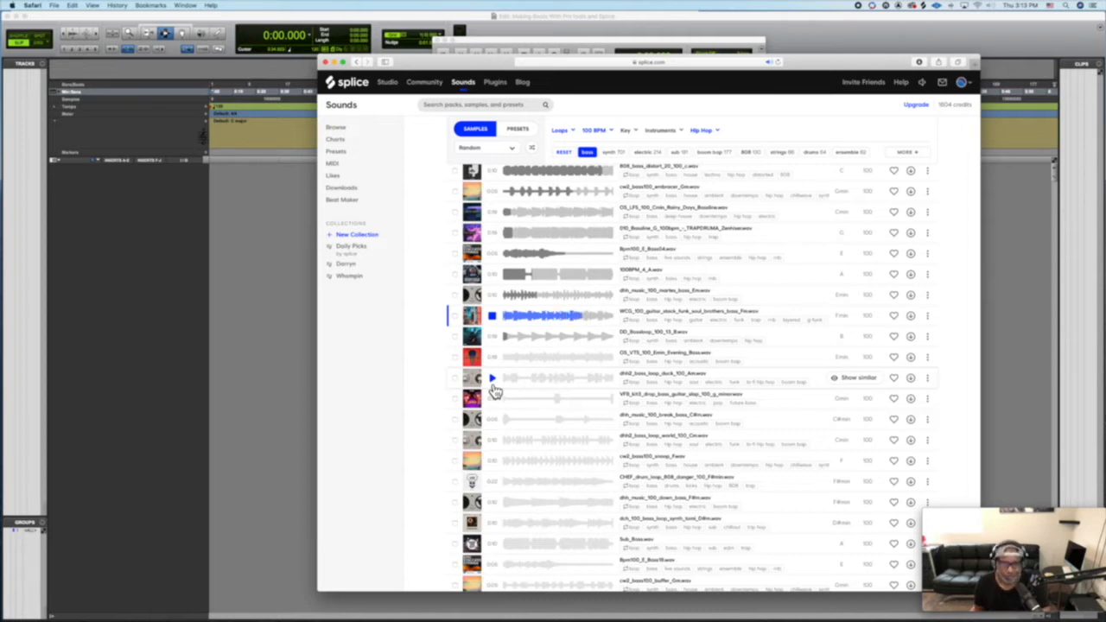
click(492, 316)
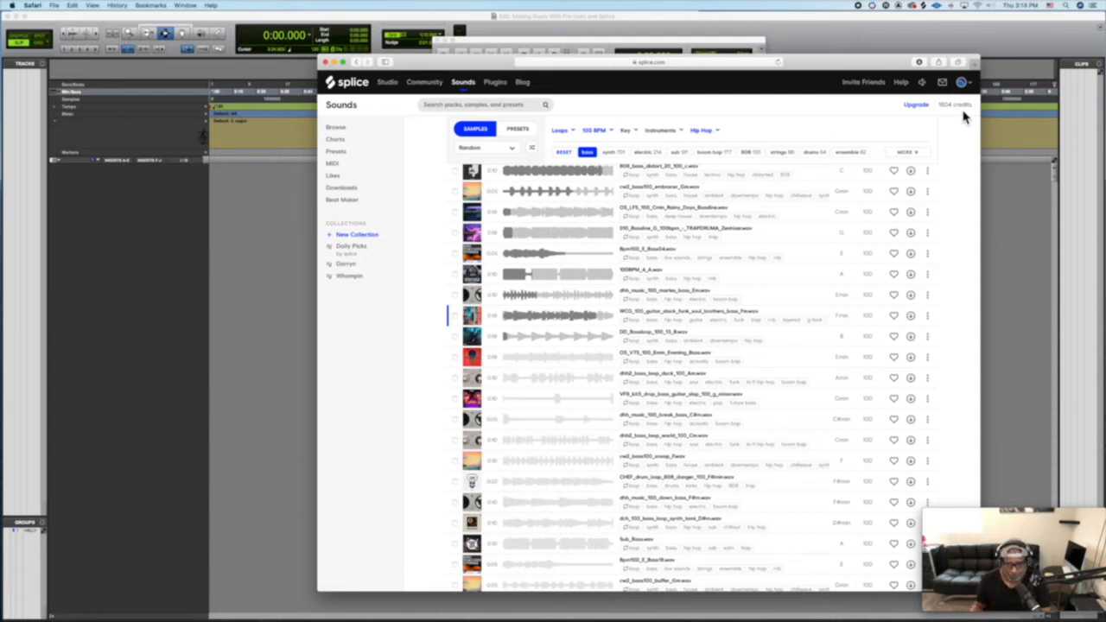
click(489, 319)
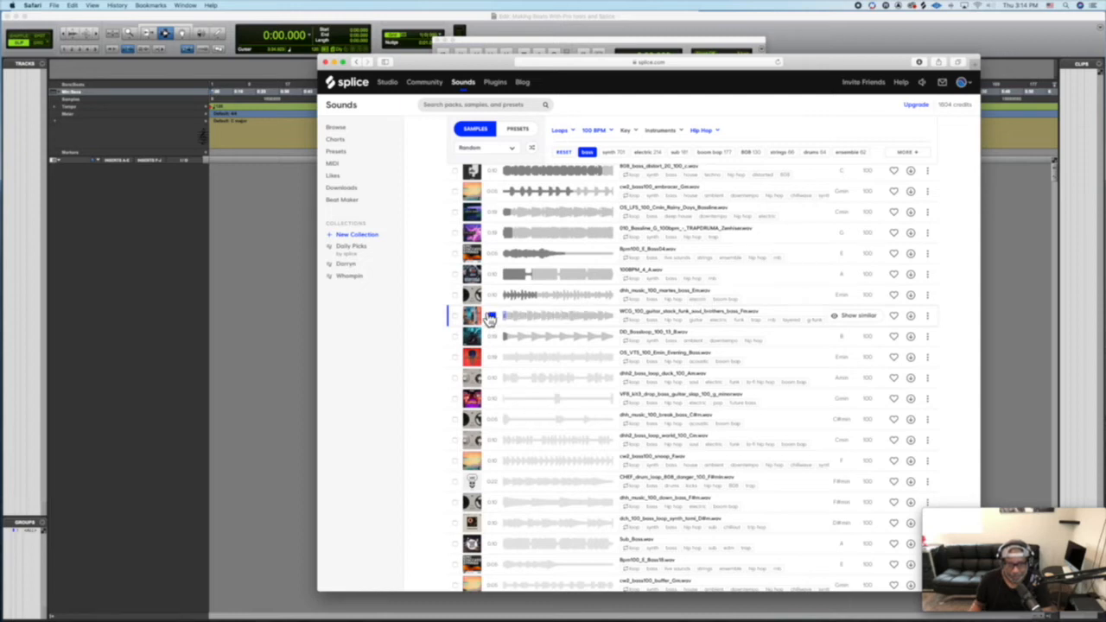
click(911, 319)
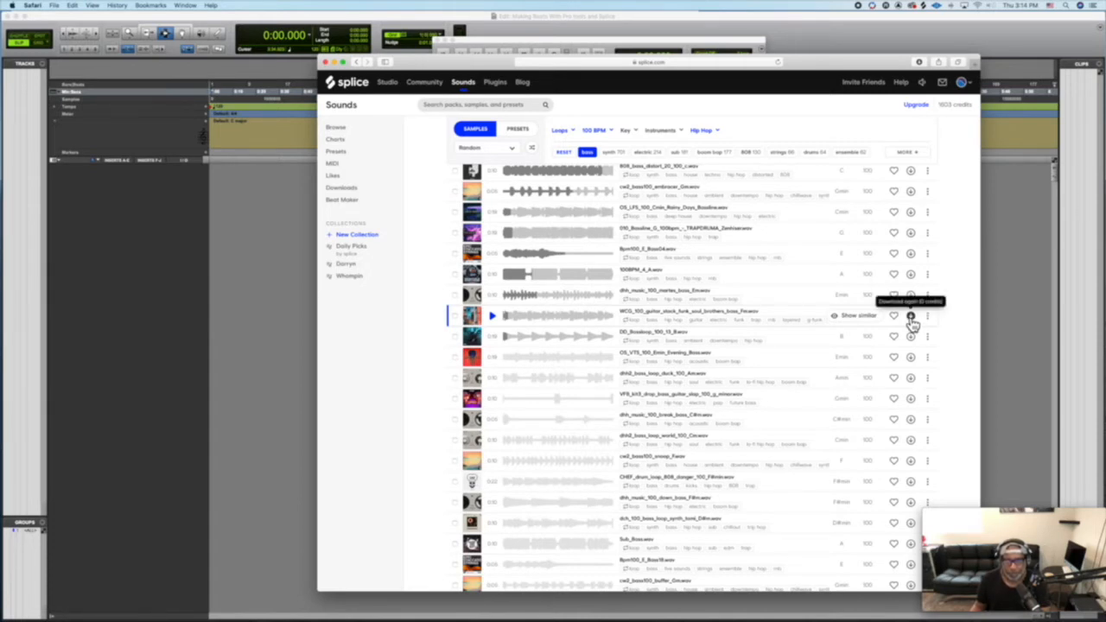
Move the browser out of the way and import the downloaded WCG_100 bass loop from the Splice desktop app onto a new Pro Tools track
drag(807, 64, 916, 115)
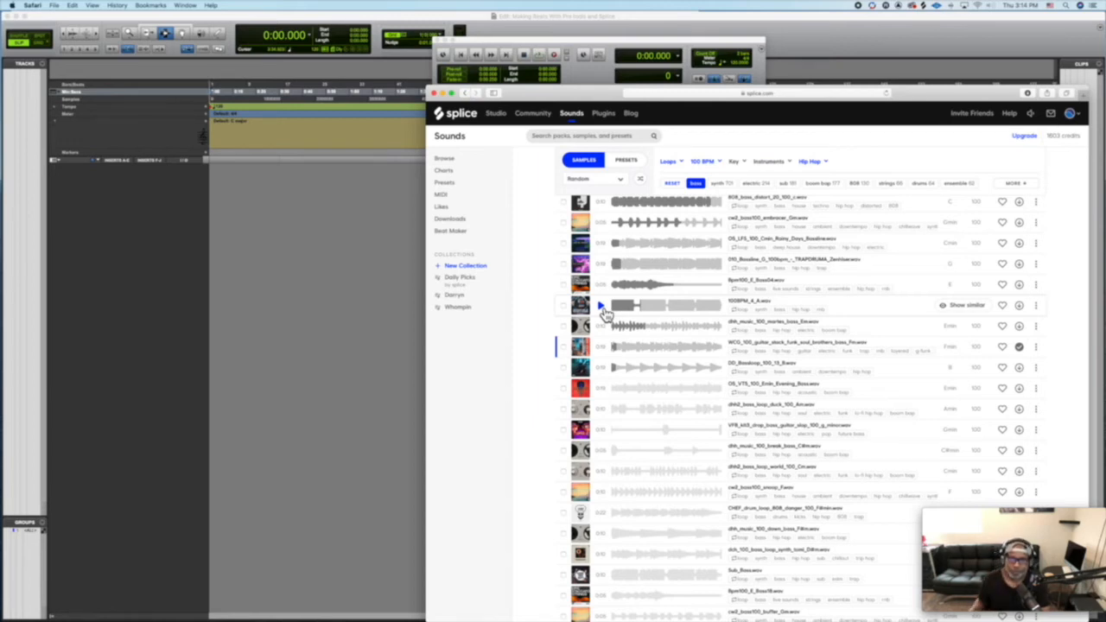
drag(584, 93, 662, 443)
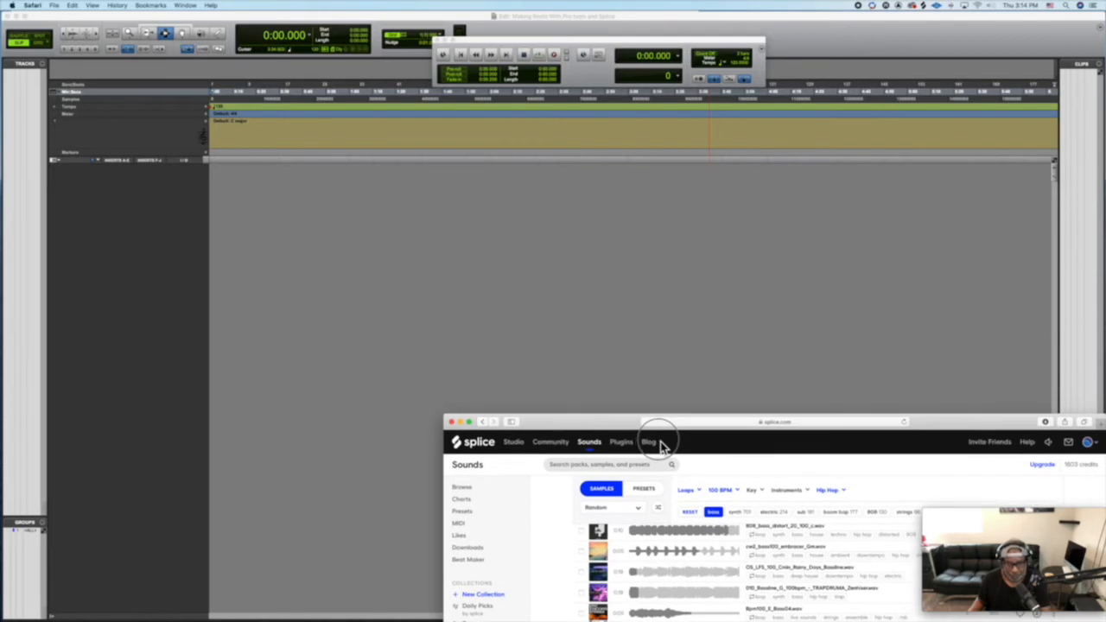
click(924, 5)
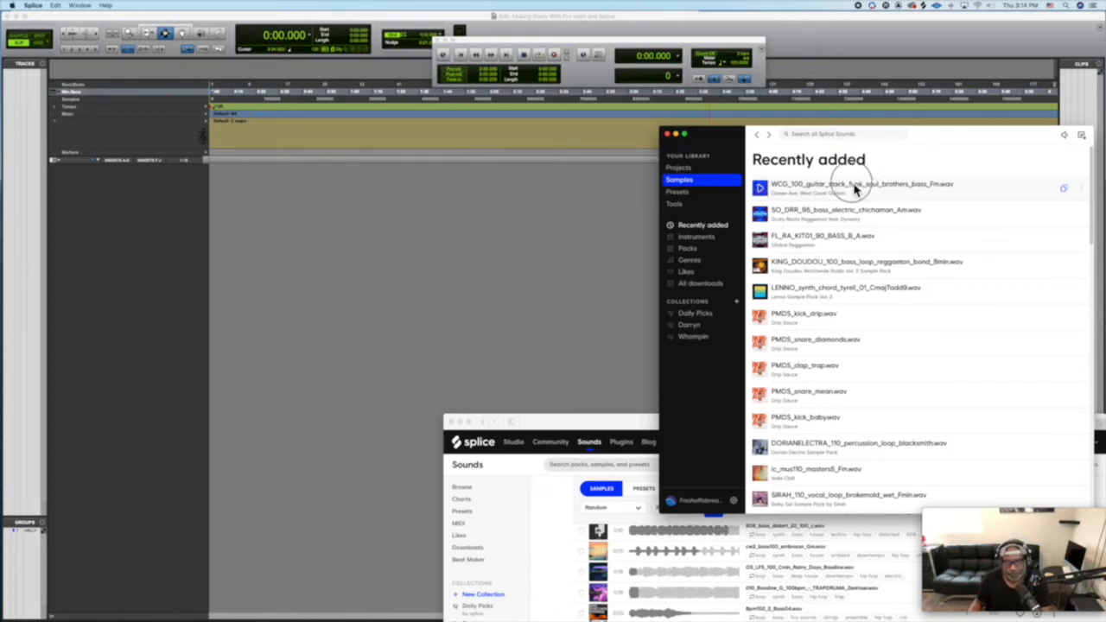
drag(851, 185, 426, 239)
drag(307, 221, 213, 215)
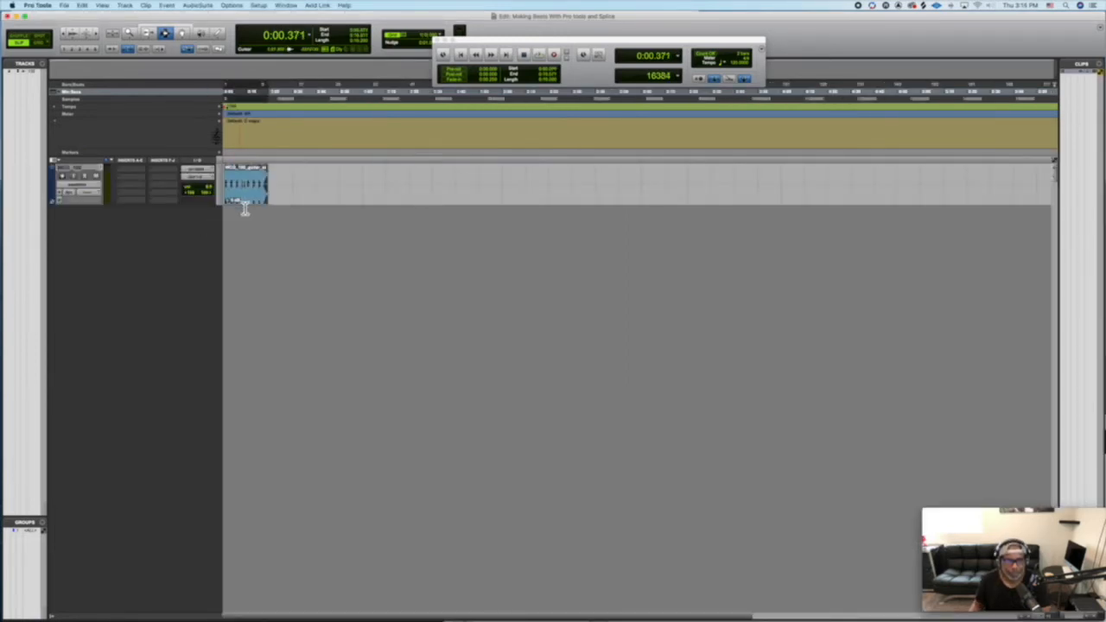
Magnify the timeline and move the bass clip with the Grabber tool so it starts at 0:00.000
click(185, 35)
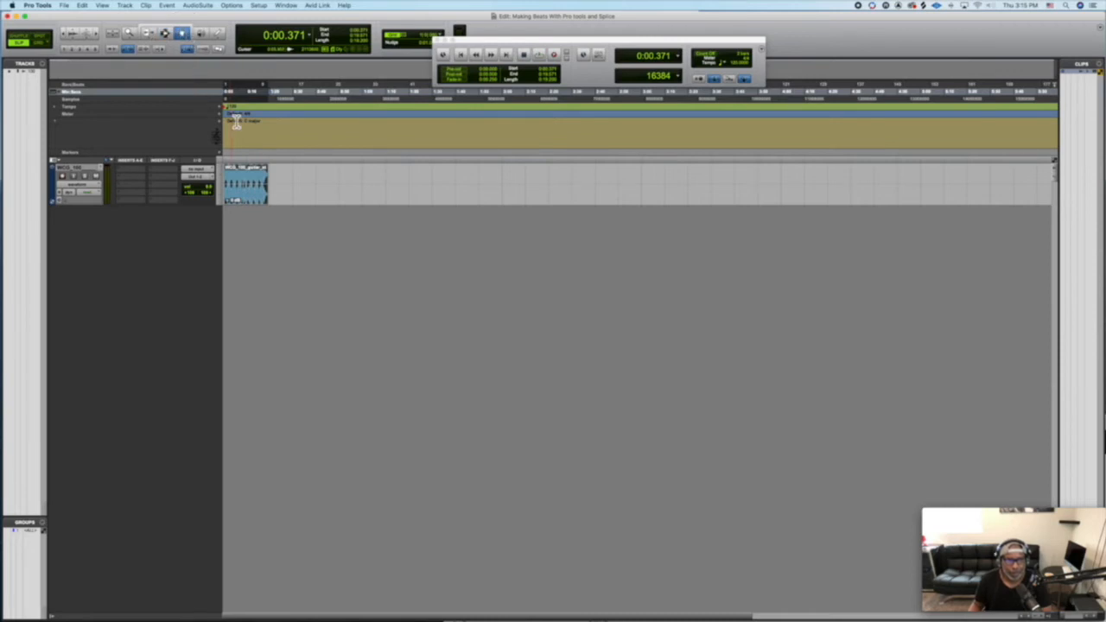
key(t)
key(t)
key(t)
key(t)
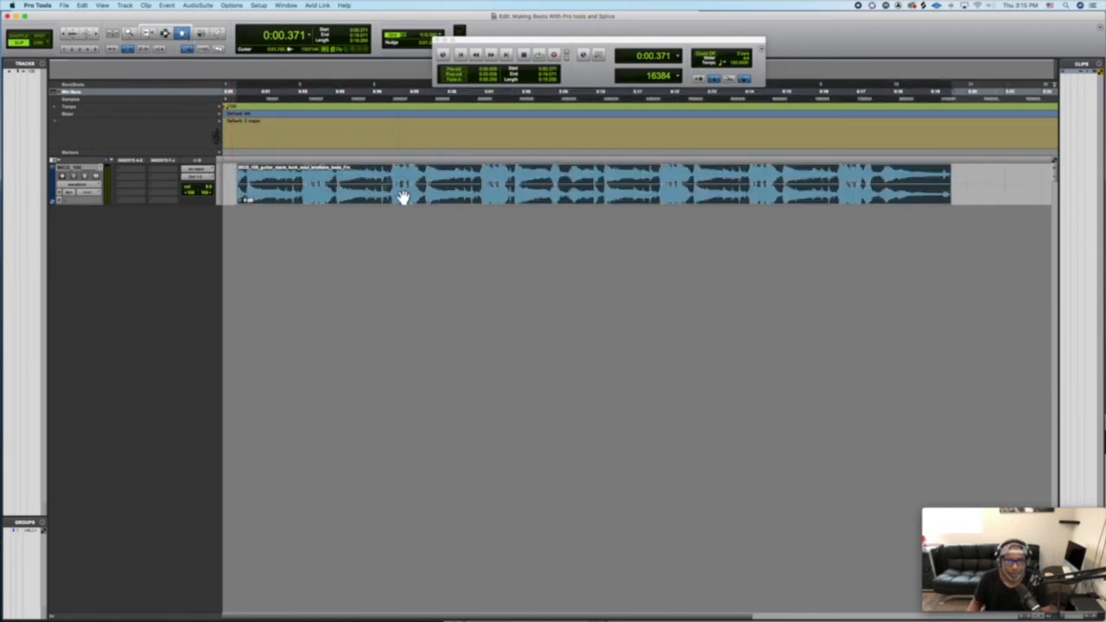
drag(402, 197, 365, 198)
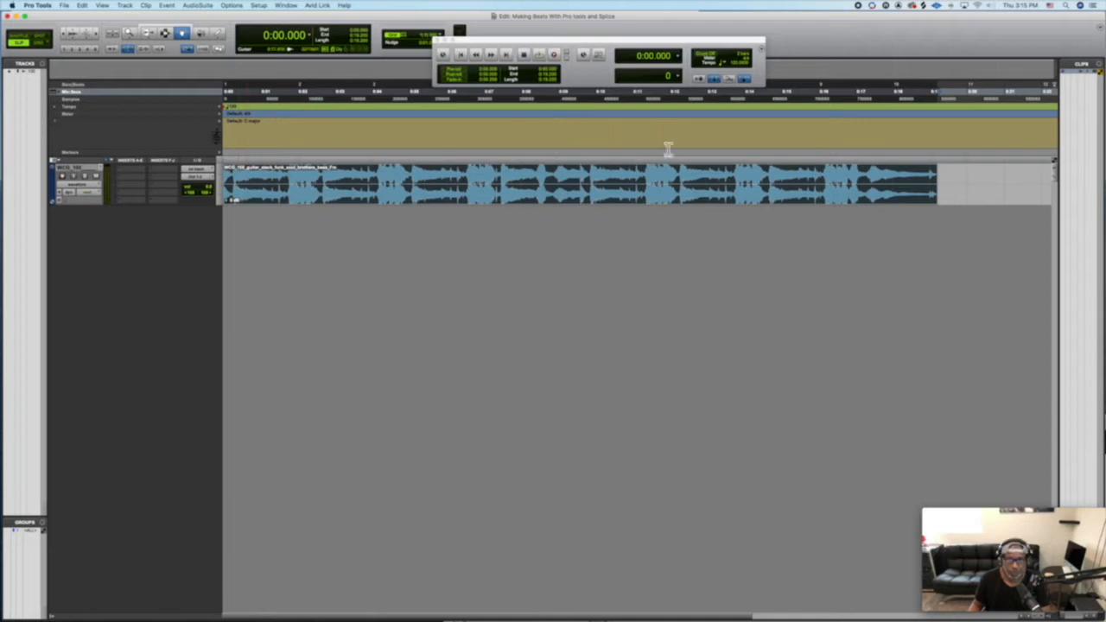
Switch the session to manual tempo and change its key signature to F minor
click(745, 81)
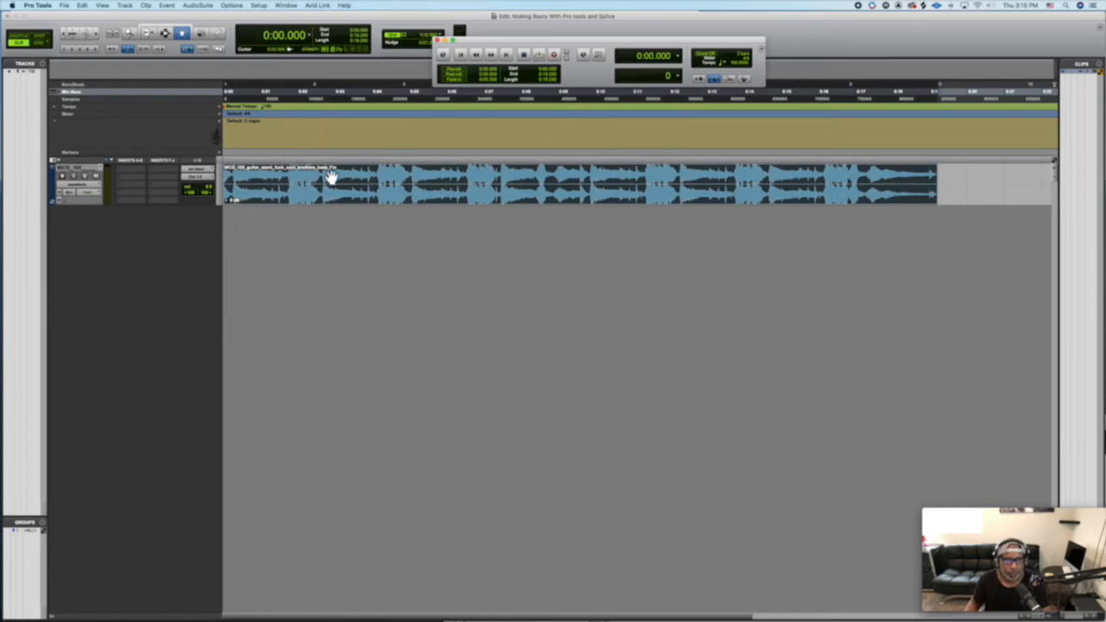
click(220, 123)
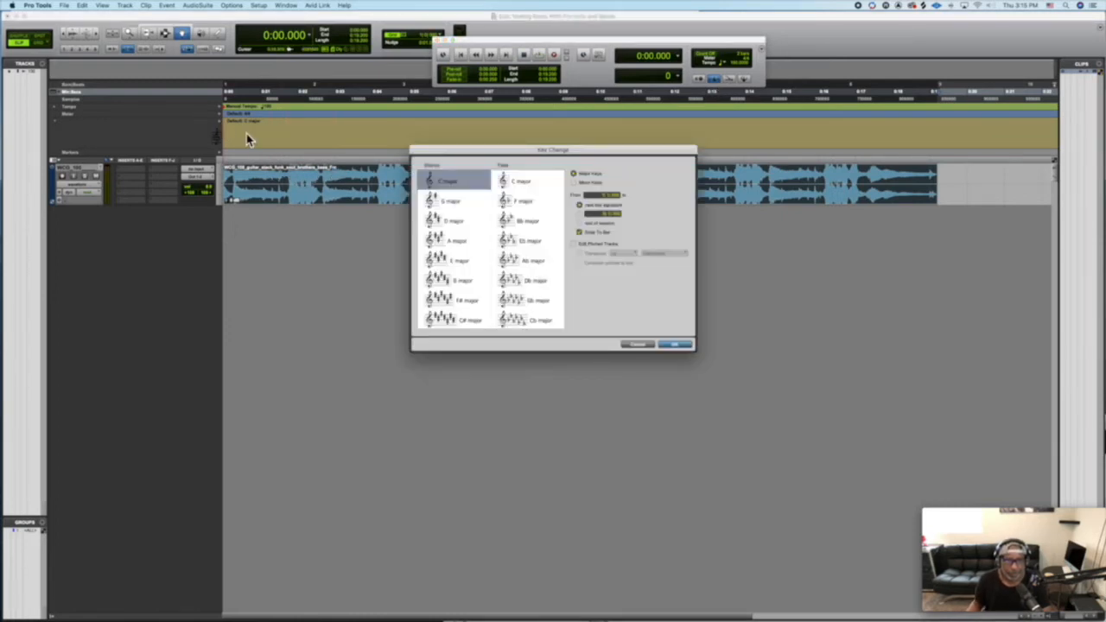
click(574, 182)
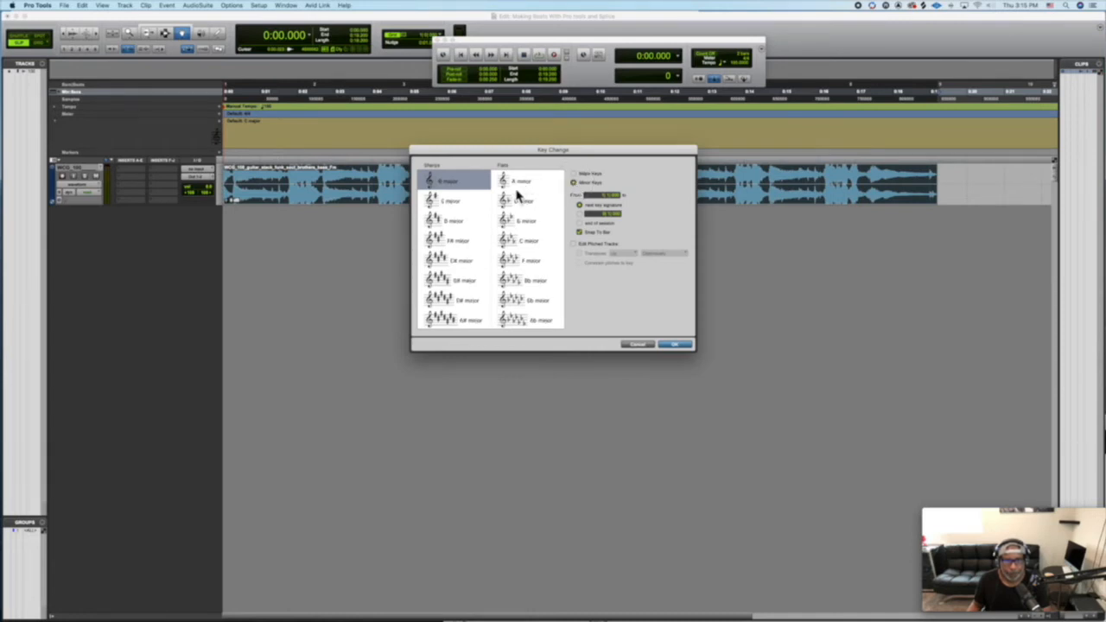
click(514, 261)
click(582, 225)
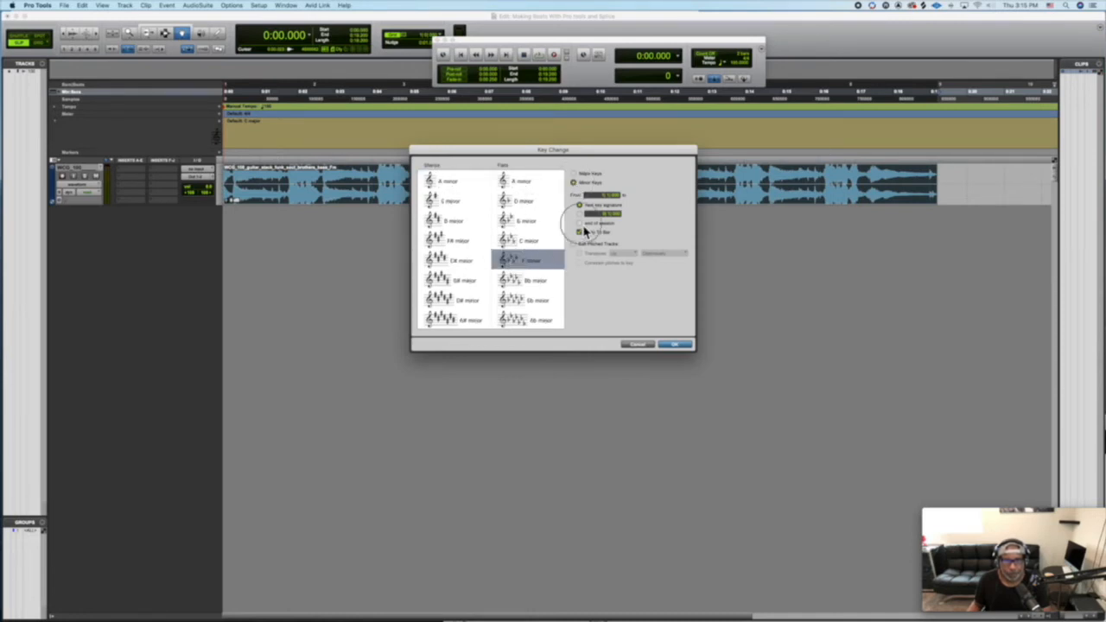
click(677, 345)
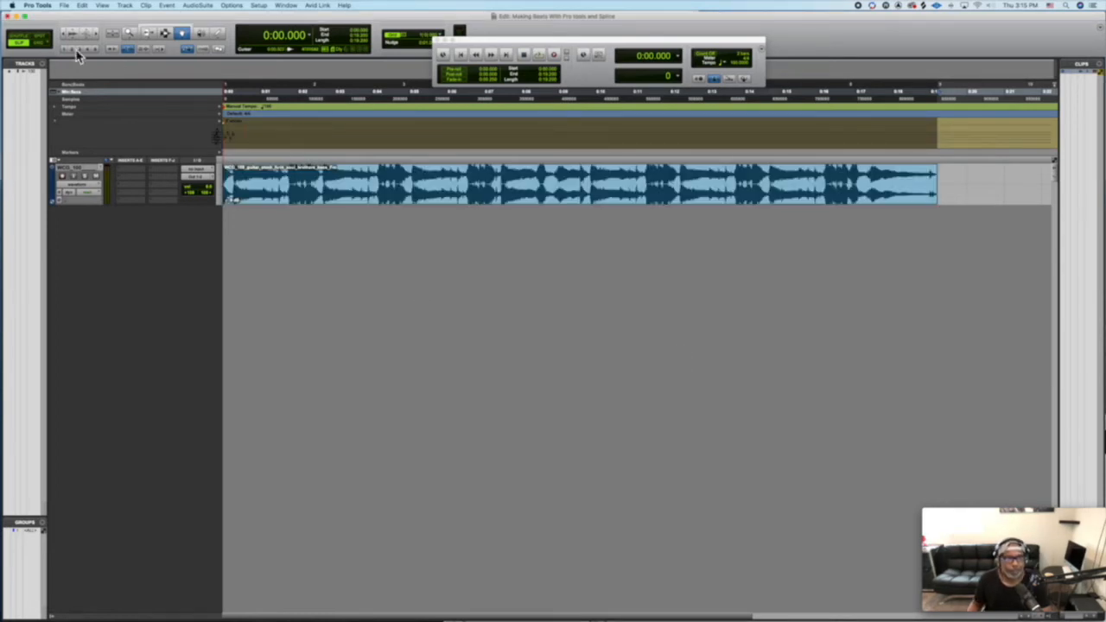
Switch to Grid mode, play the bass loop and lower its track volume to about -11.8 dB
click(39, 42)
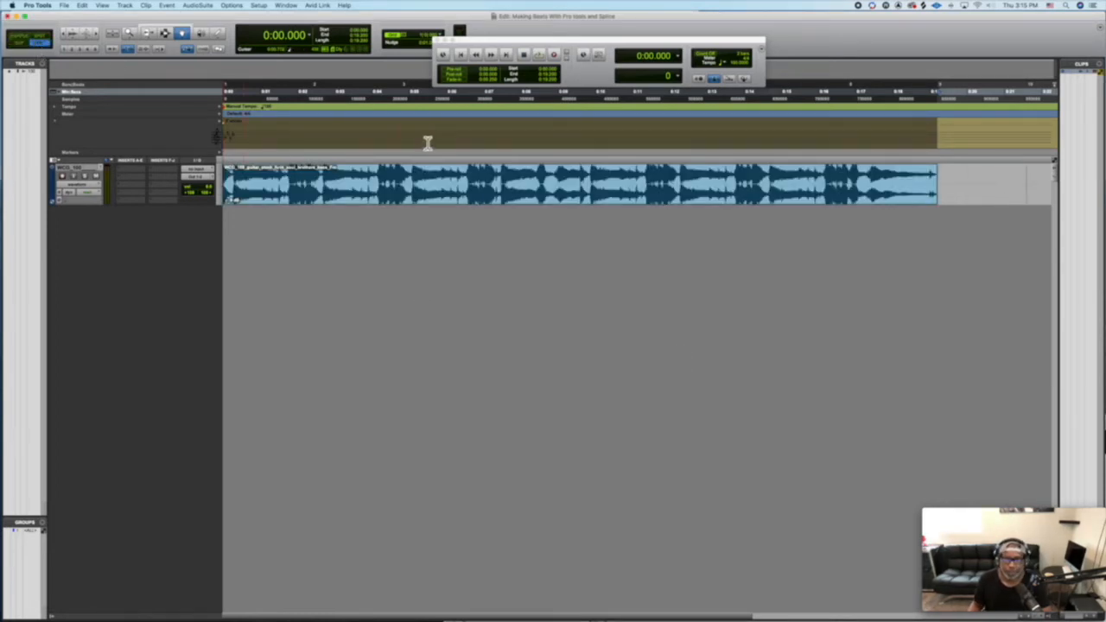
key(space)
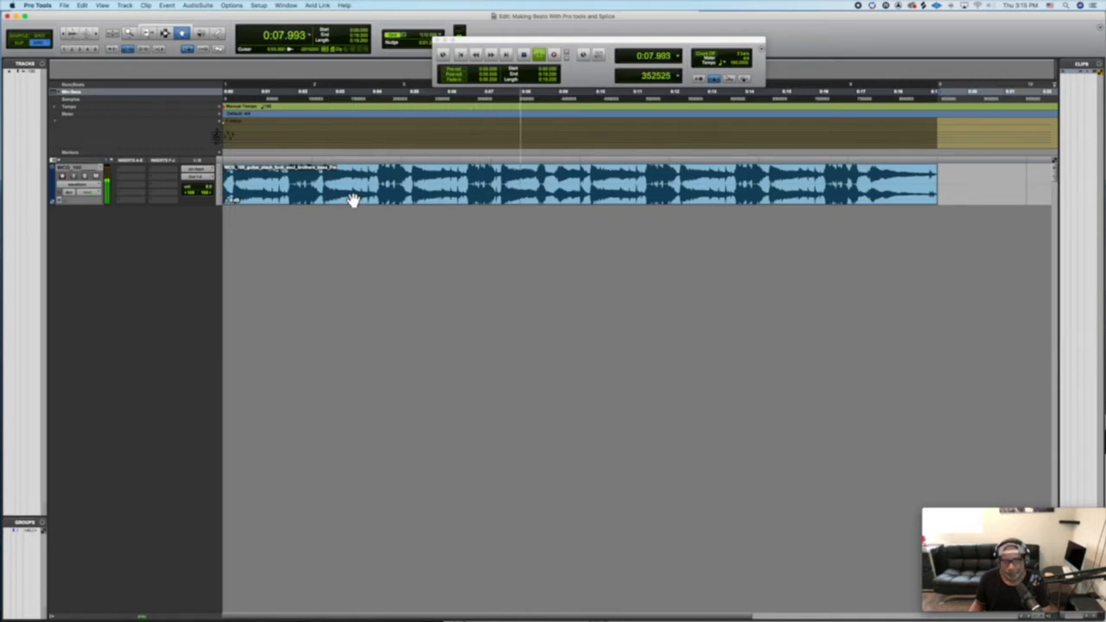
click(199, 188)
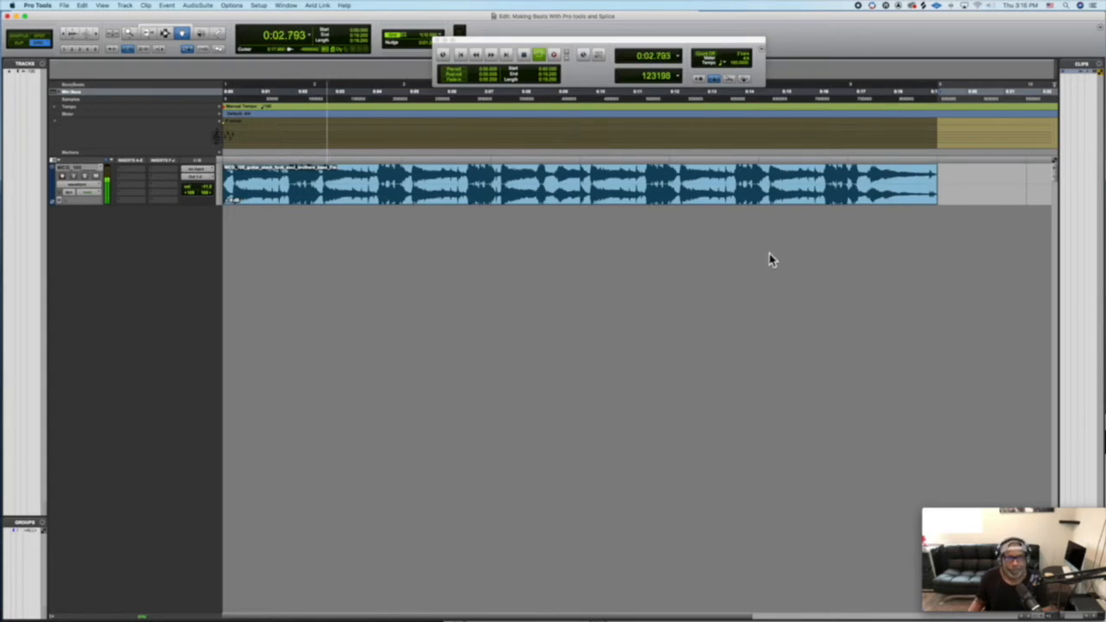
Lower the bass loop's track volume to about -15.1 dB and bring the Splice page in Safari into view over the session
click(197, 192)
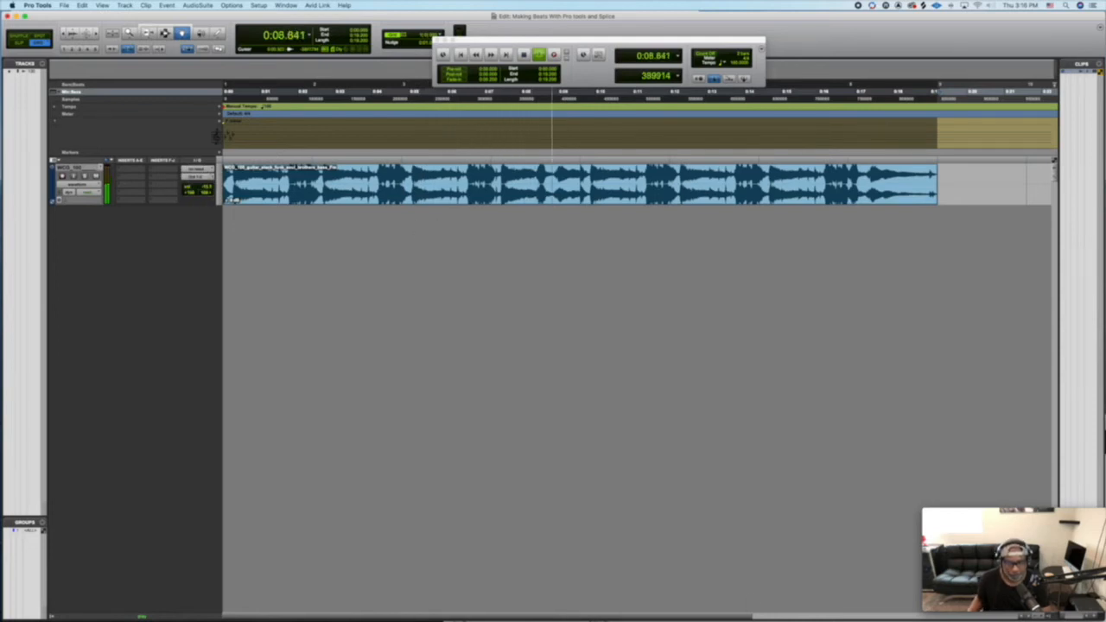
mouse_move(766, 606)
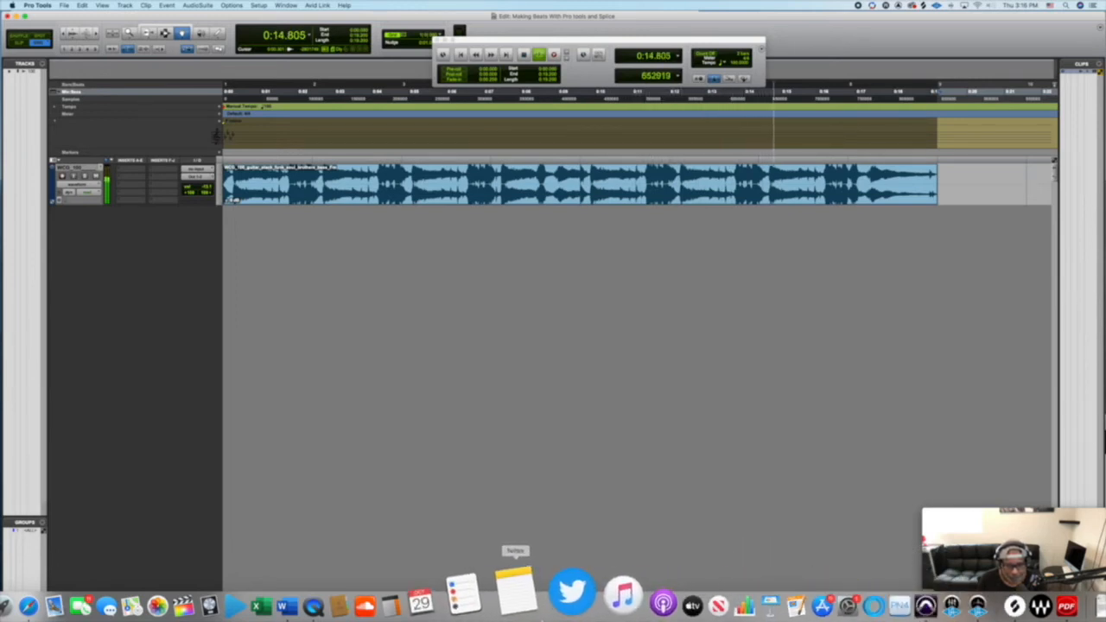
click(87, 604)
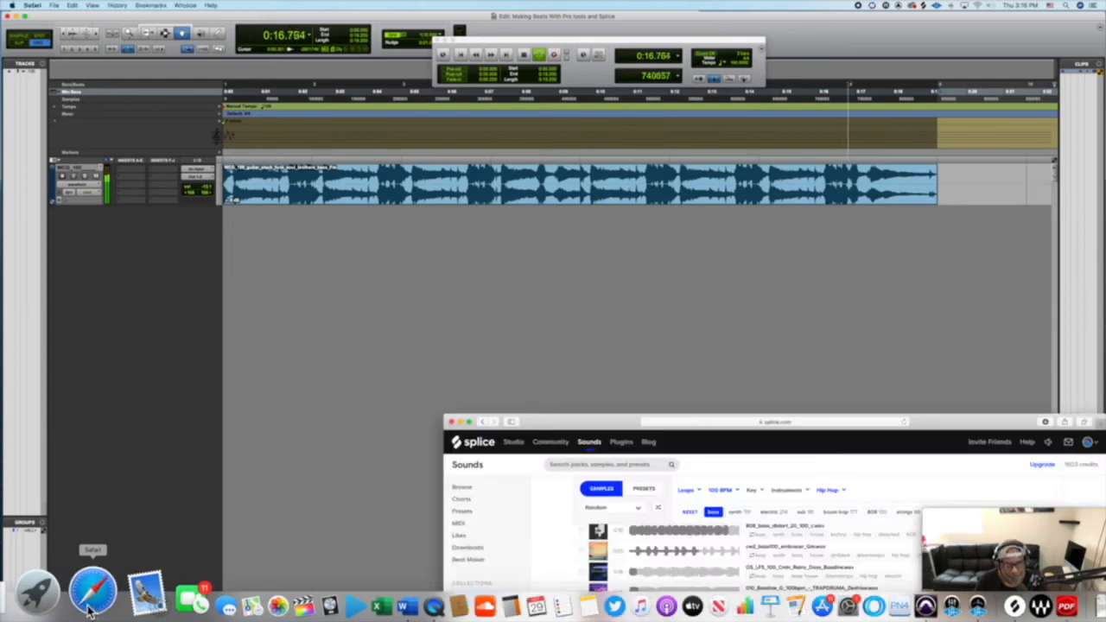
drag(610, 432, 656, 180)
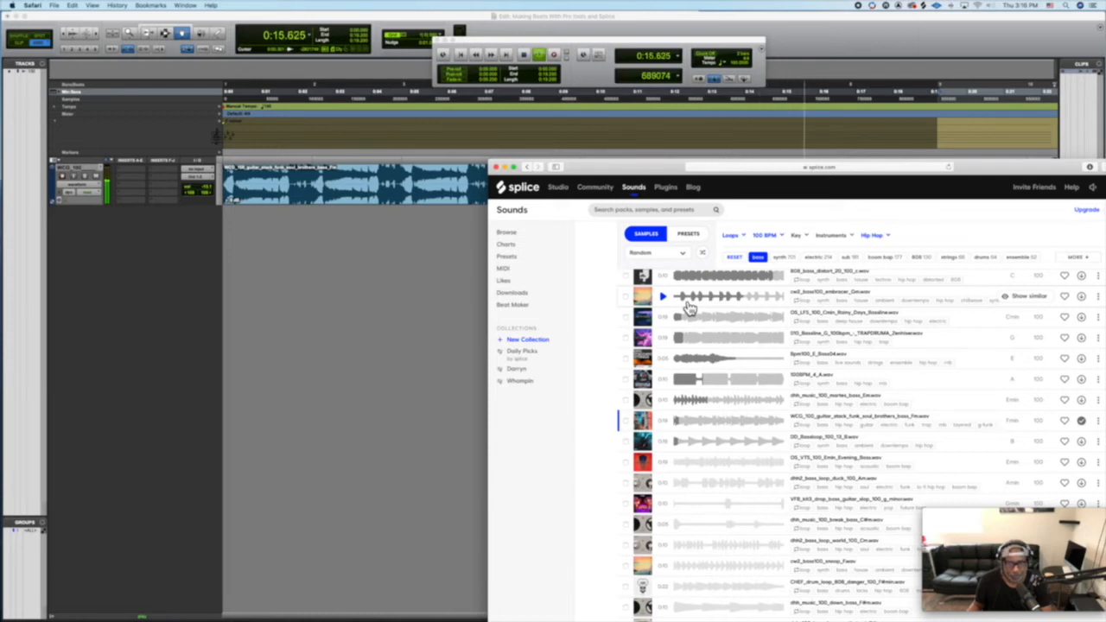
Reset the bass tag on Splice, filter the 100 BPM hip hop loops by drums, and move the browser window further up
click(734, 258)
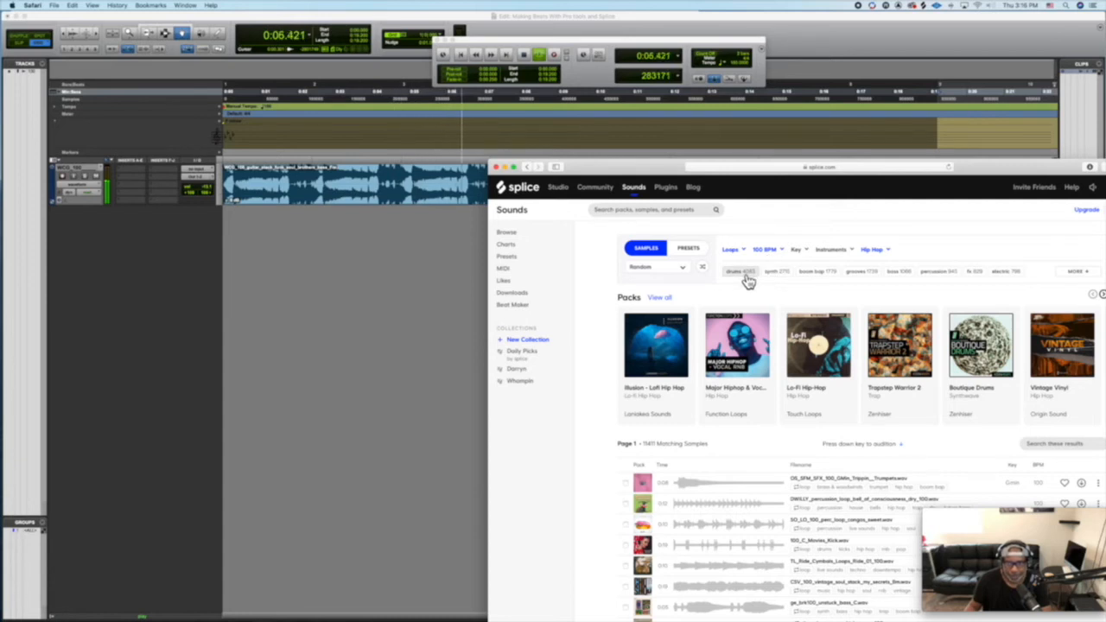
click(749, 283)
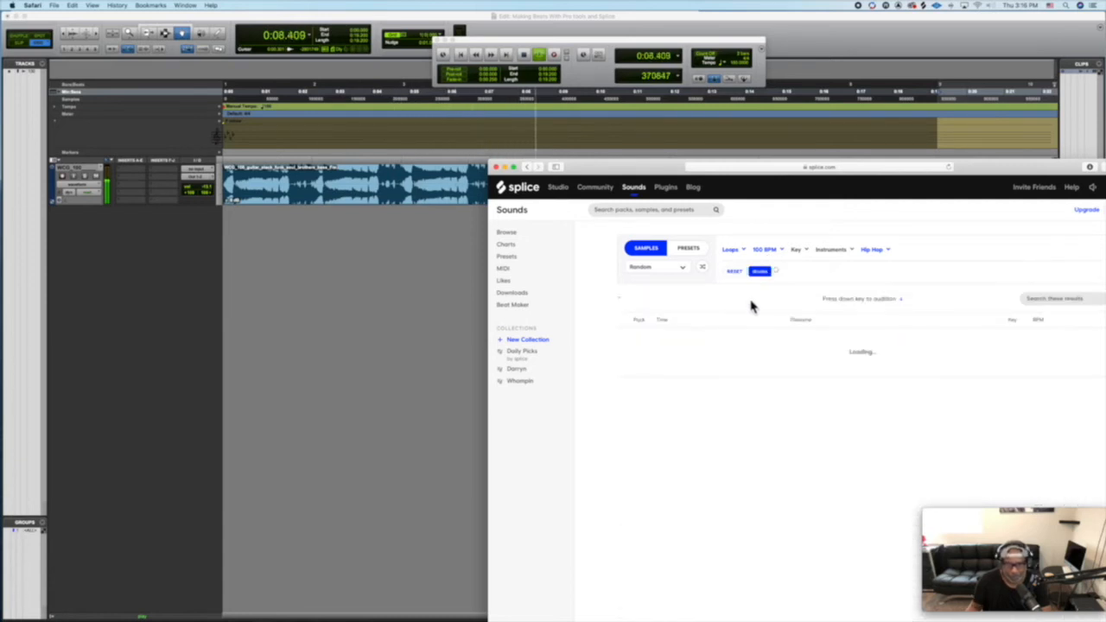
drag(972, 171, 974, 123)
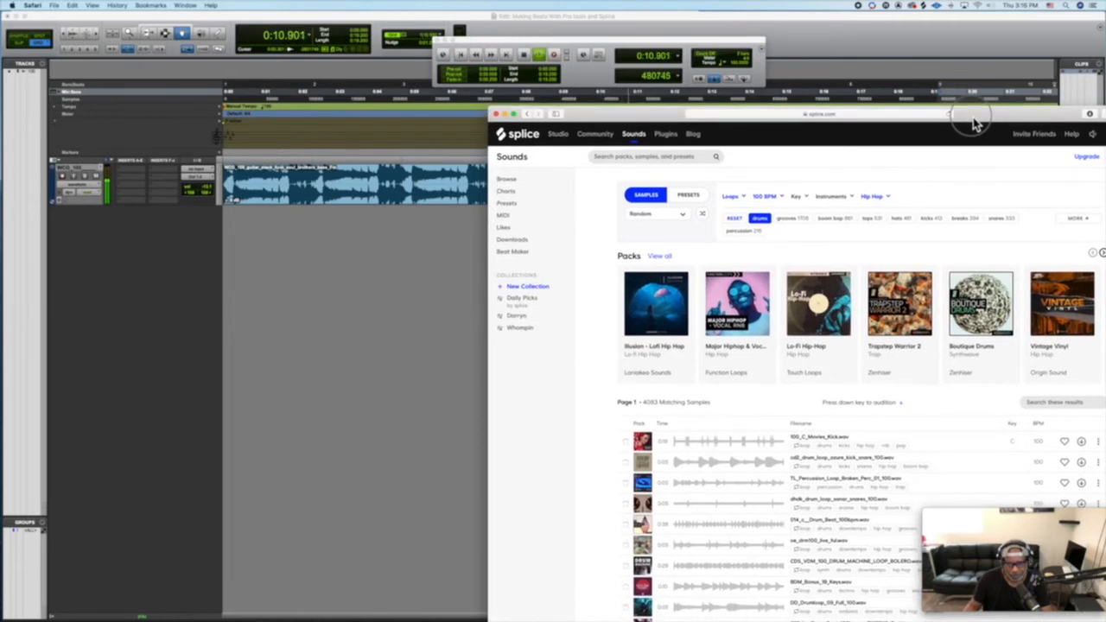
Audition the first five drum loops against the playing bass, from 100_C_Movies_Kick through 014_c_Drum_Beat_100bpm
click(663, 441)
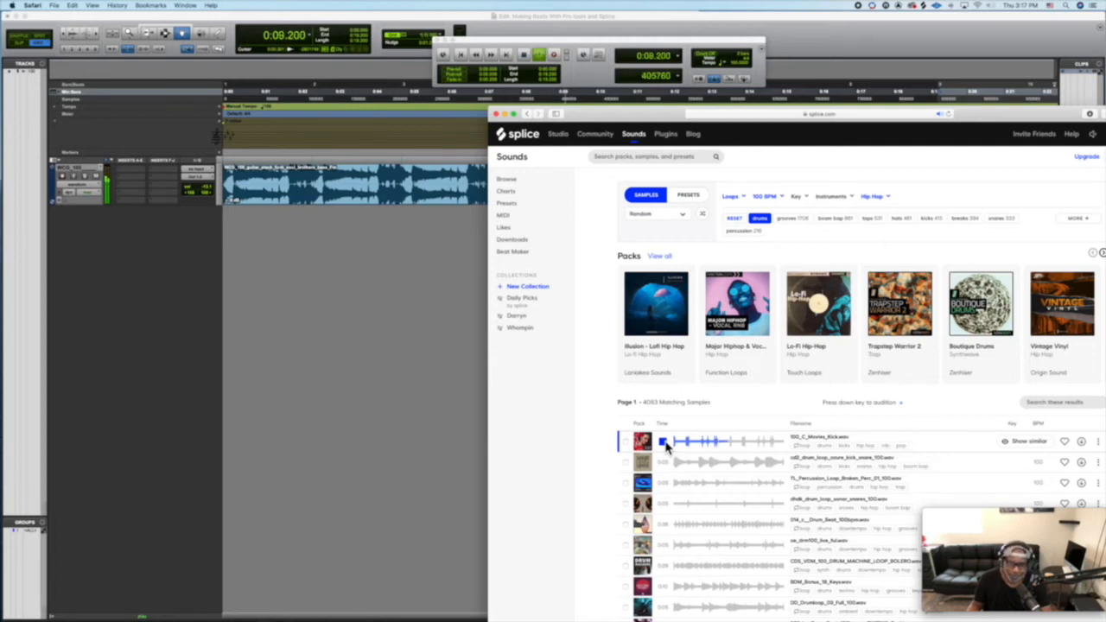
scroll(691, 483, down, 2)
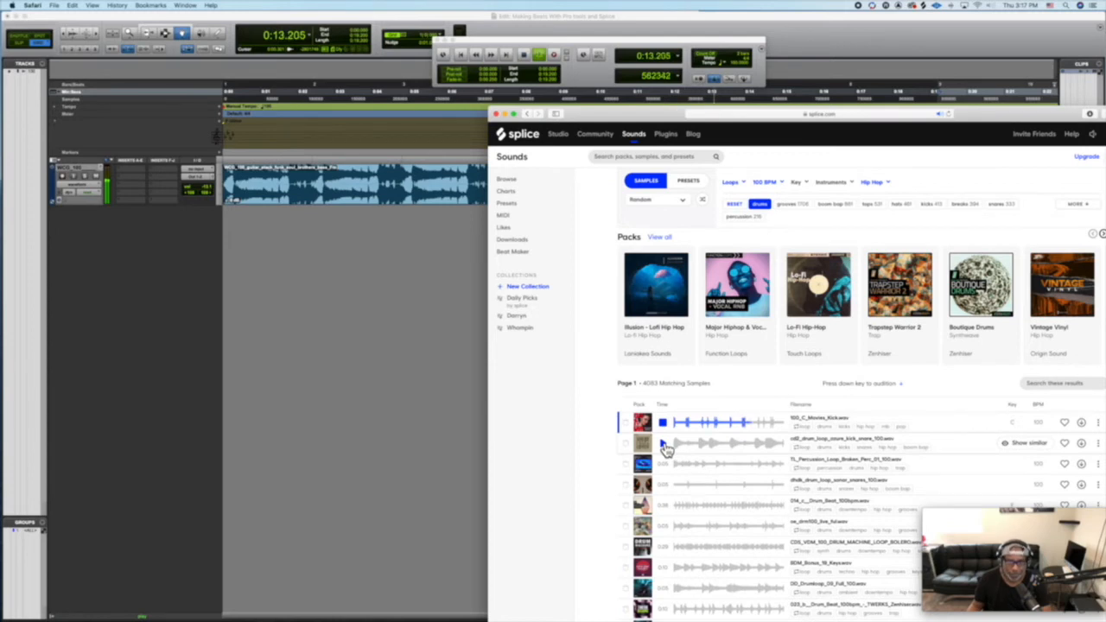
click(663, 445)
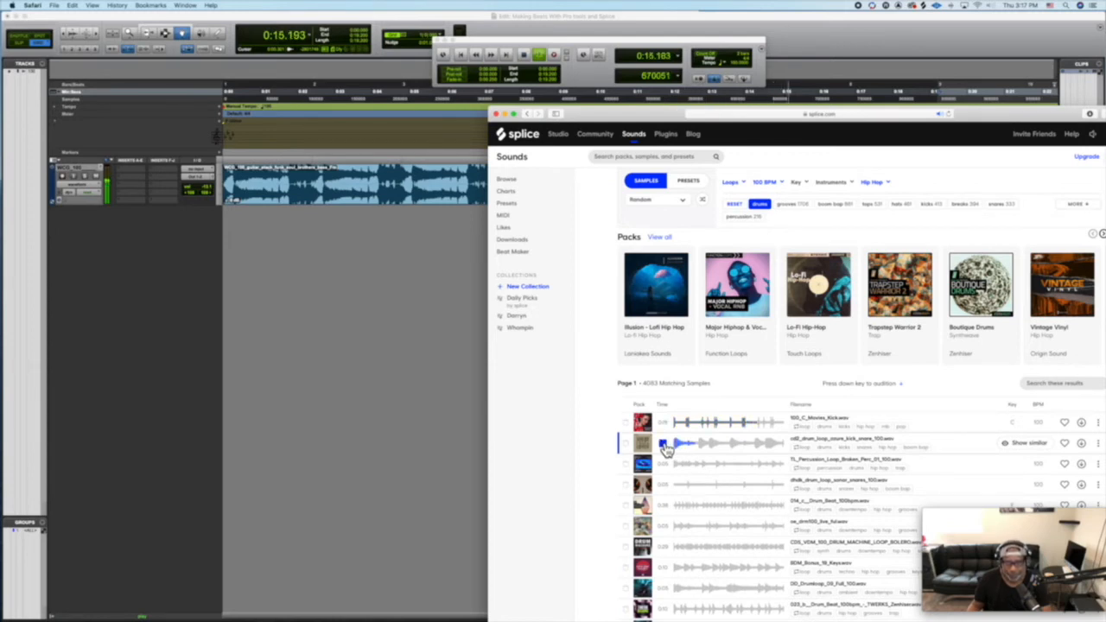
scroll(665, 448, down, 2)
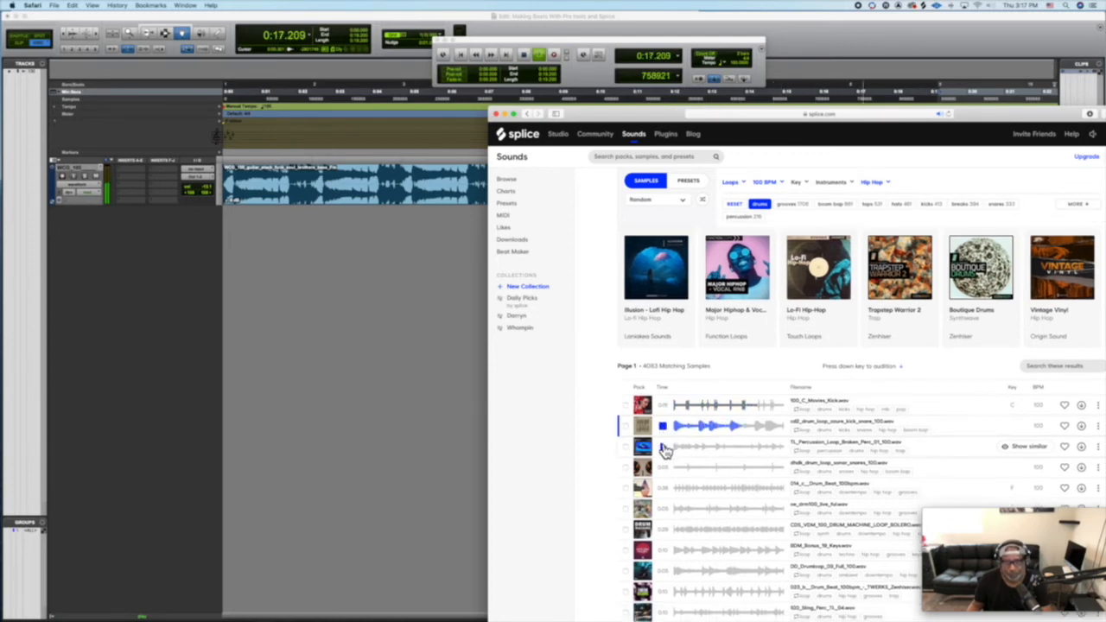
click(663, 447)
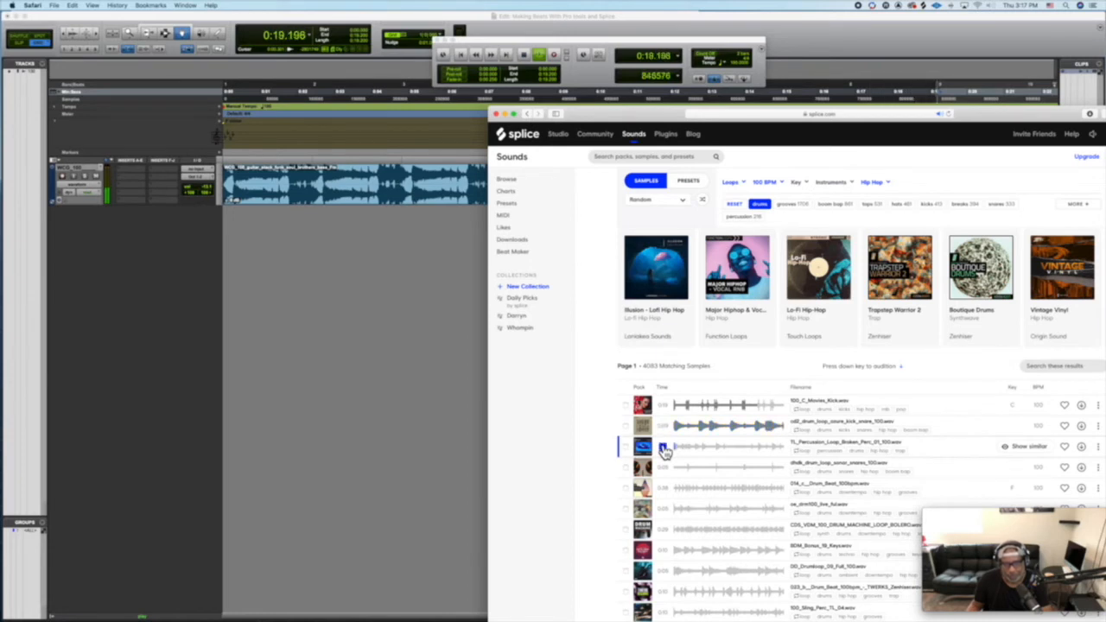
scroll(663, 445, down, 3)
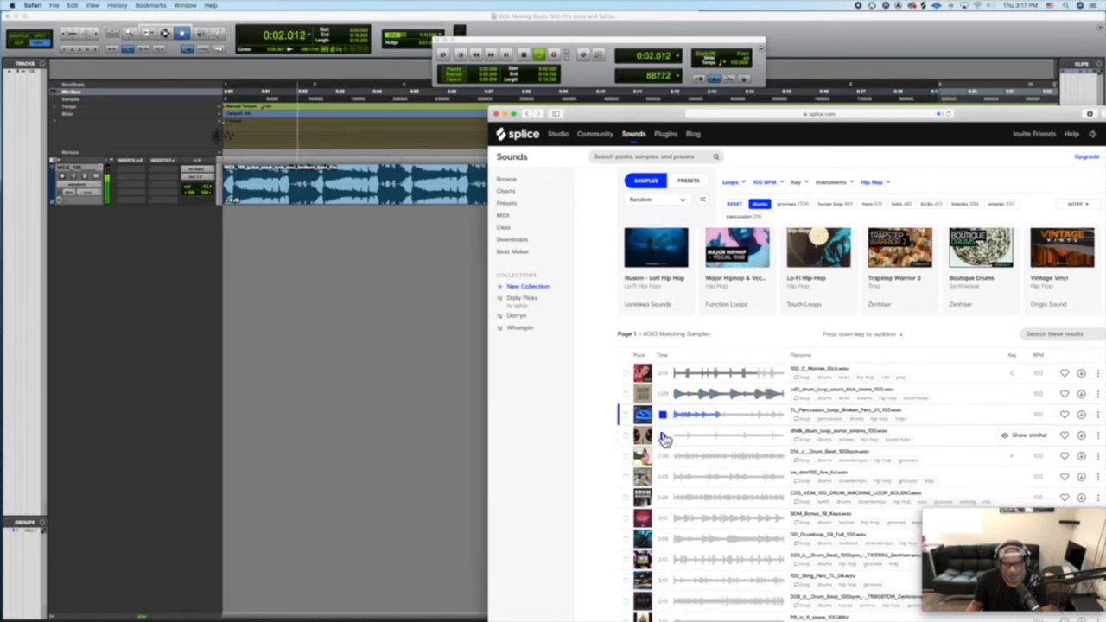
click(663, 437)
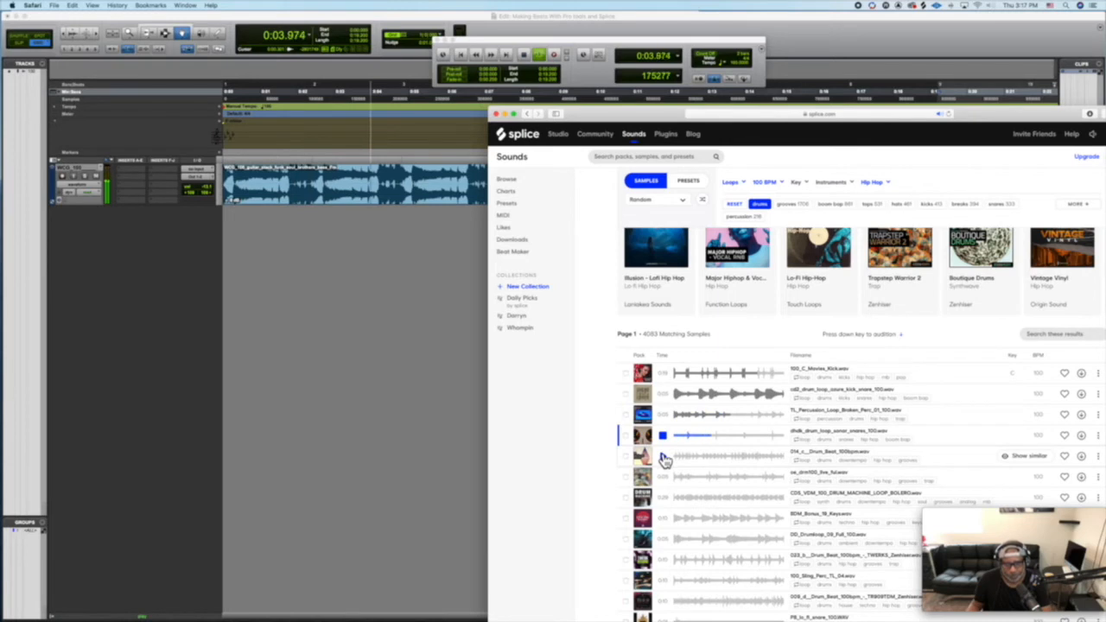
click(664, 458)
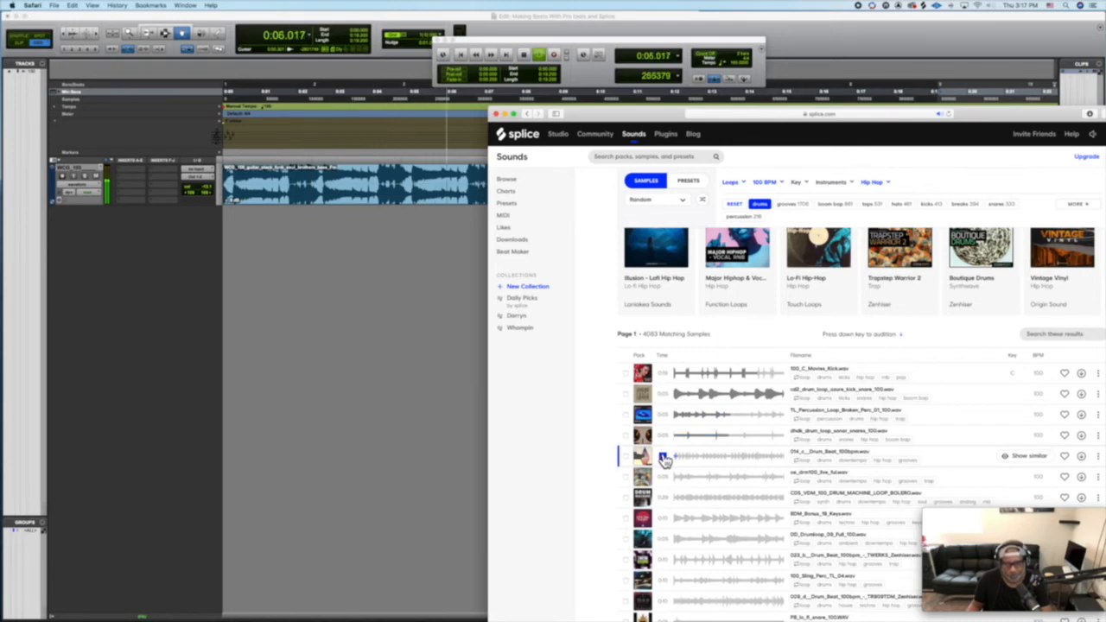
Audition further drum loops down the results, from the drm100_live_ful loop through the 023_b Drum_Beat_100bpm TWERKS loop
scroll(664, 458, down, 3)
click(663, 444)
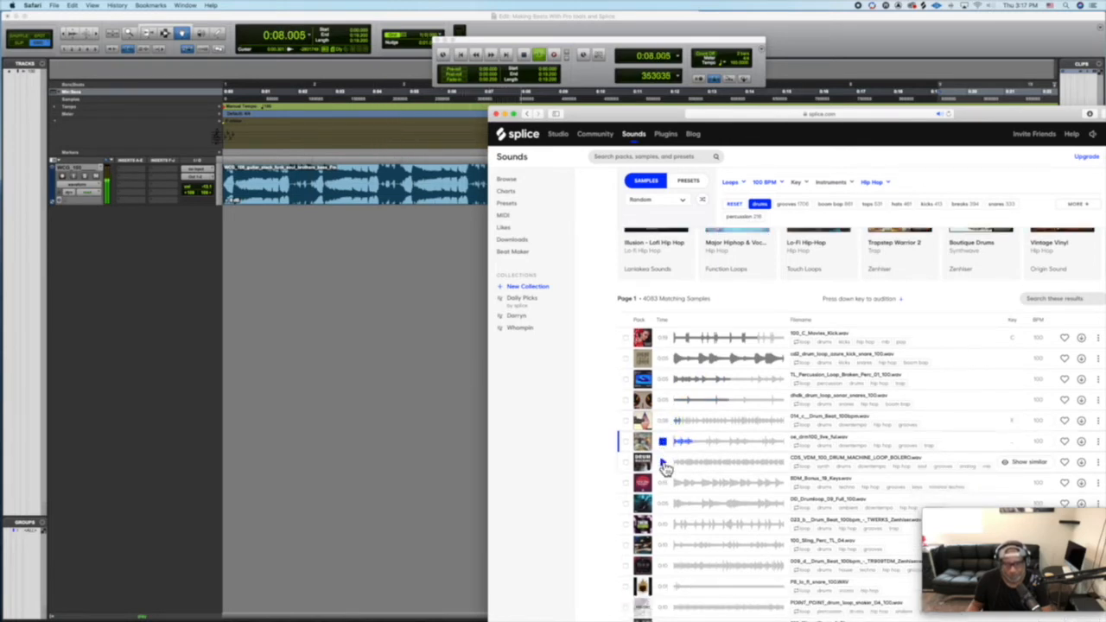
click(663, 485)
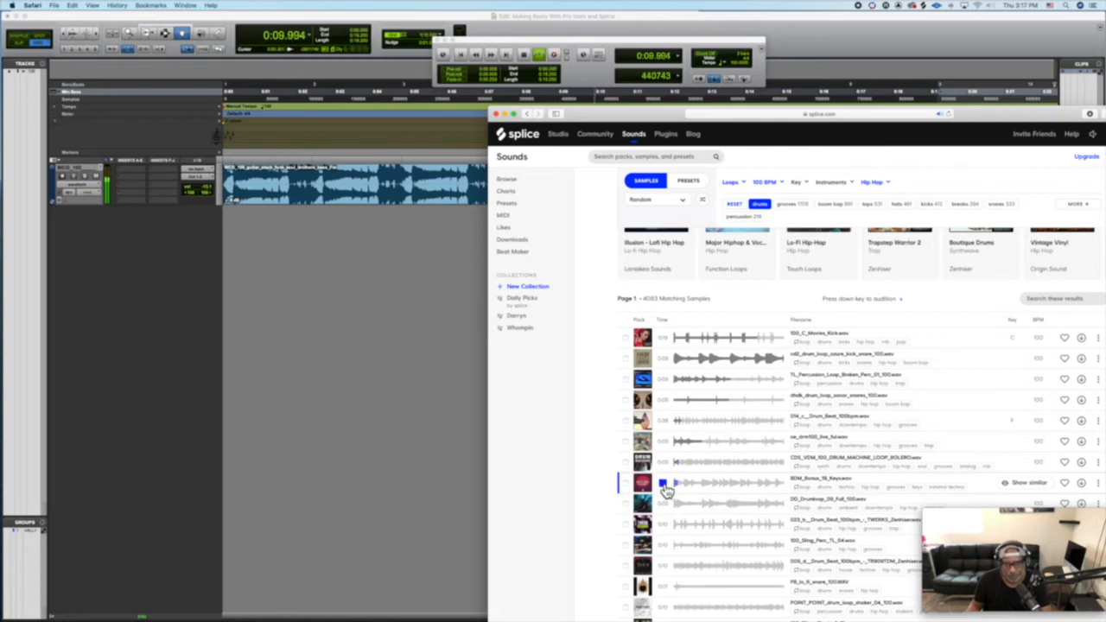
scroll(665, 484, down, 2)
click(663, 471)
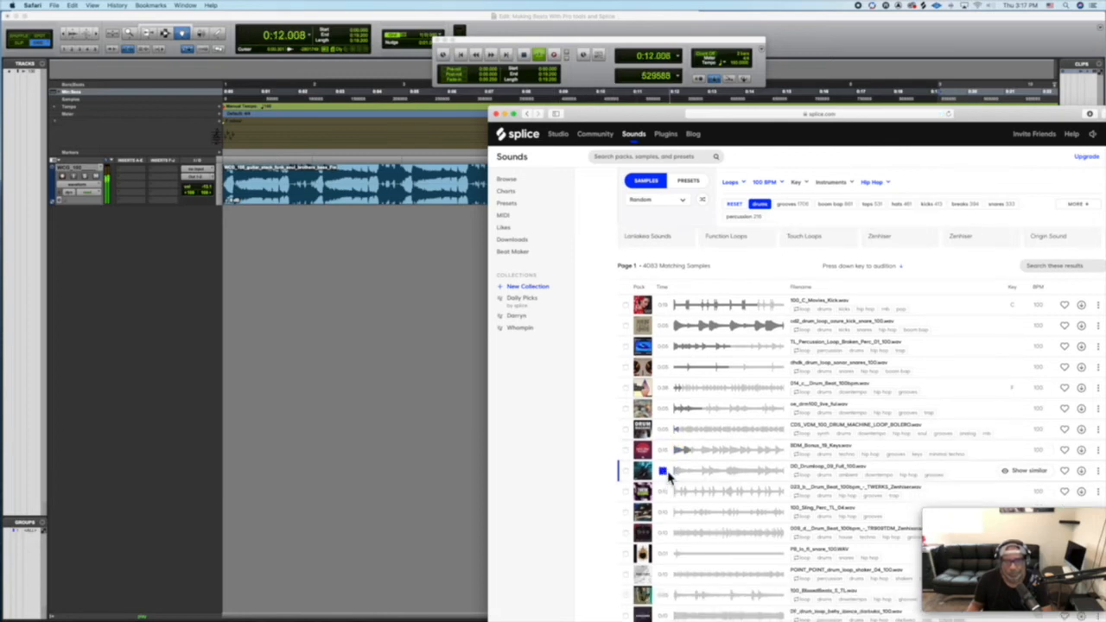
scroll(668, 477, down, 2)
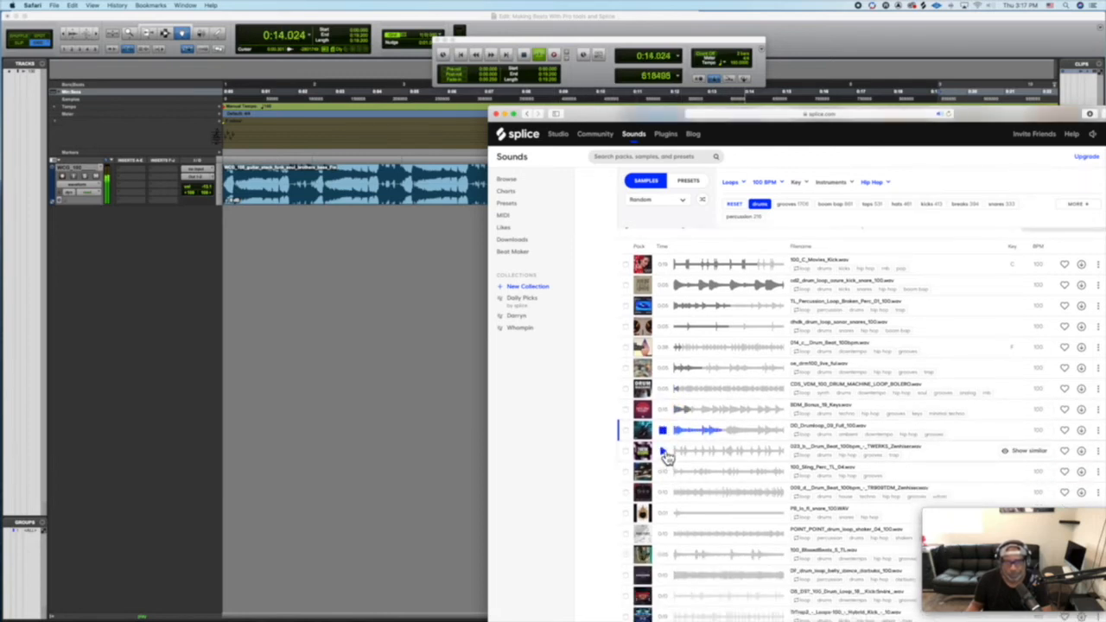
click(665, 453)
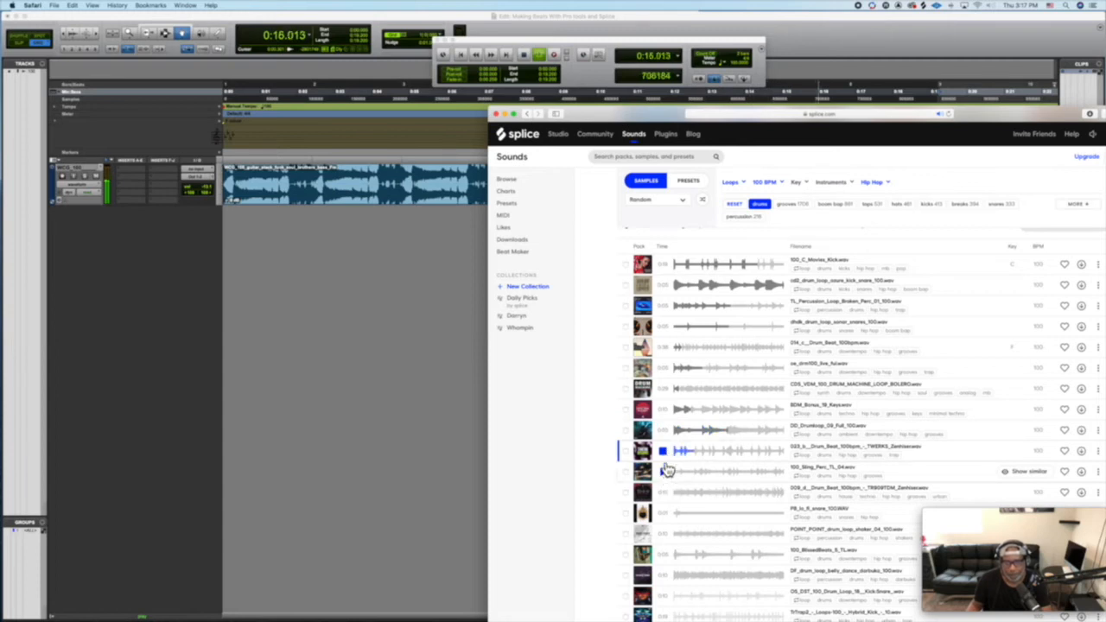
click(666, 457)
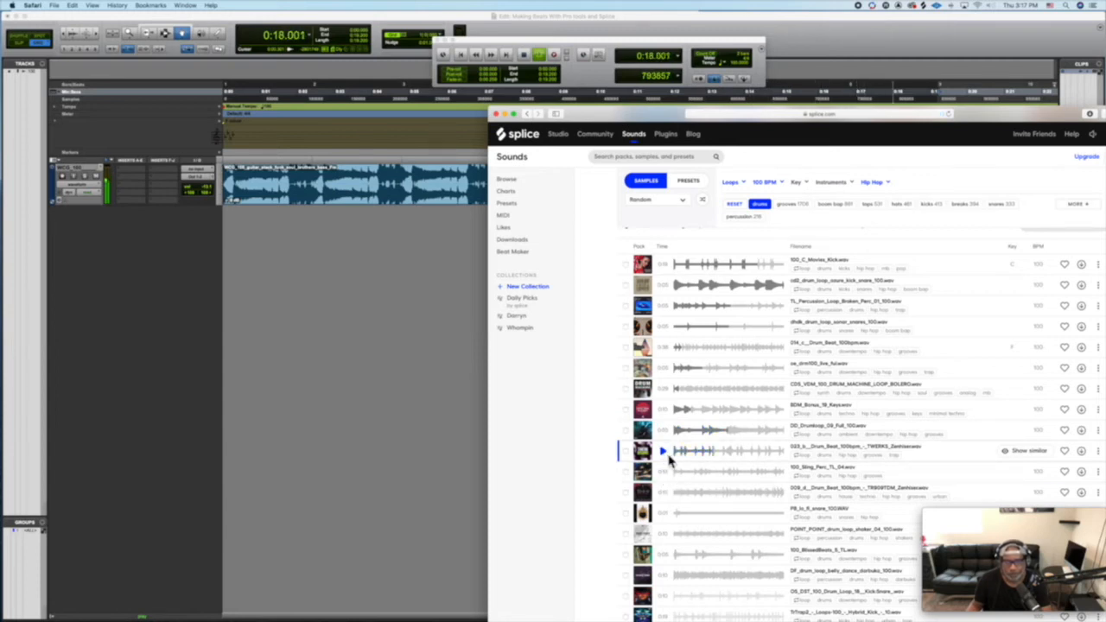
click(667, 458)
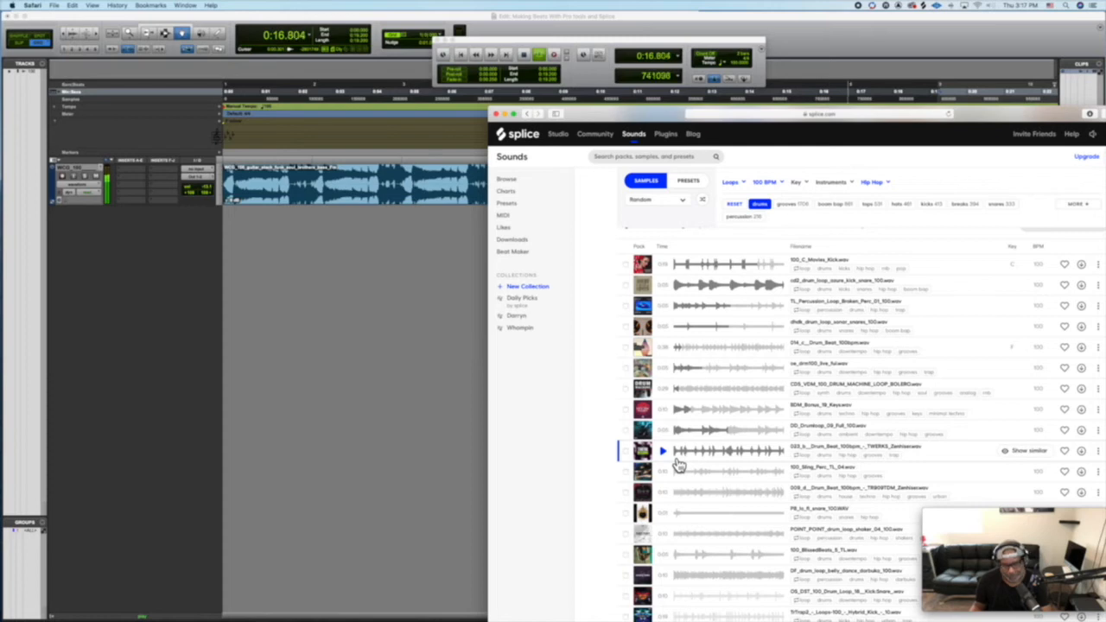
Replay 100_C_Movies_Kick and the dhdk_drum_loop_sonor_snares_100 loop against the bass to compare them again
scroll(728, 481, up, 3)
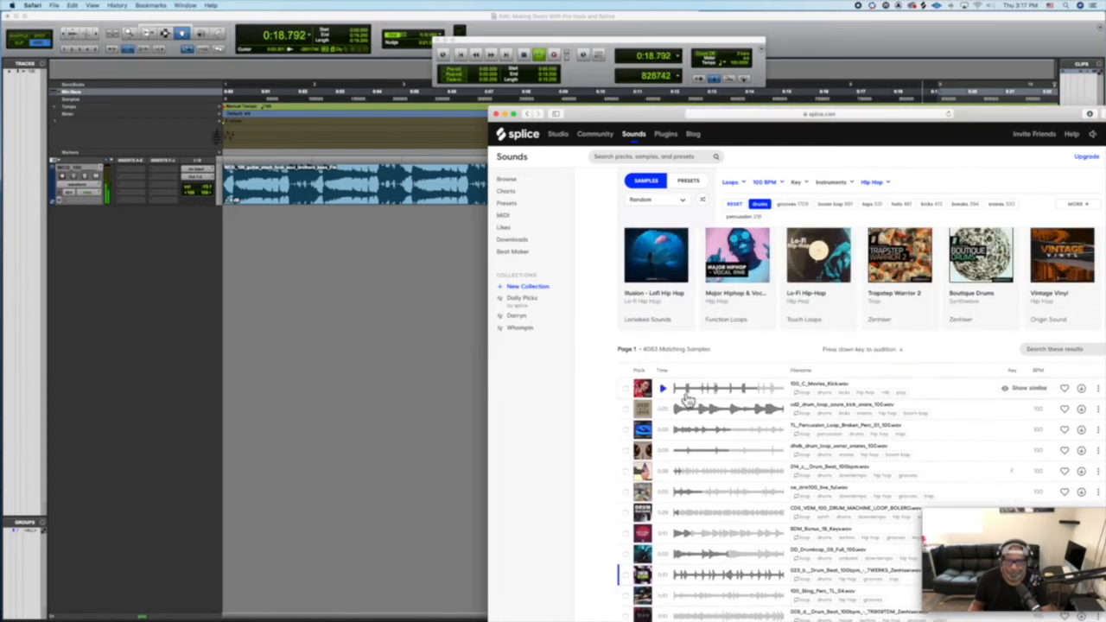
click(663, 389)
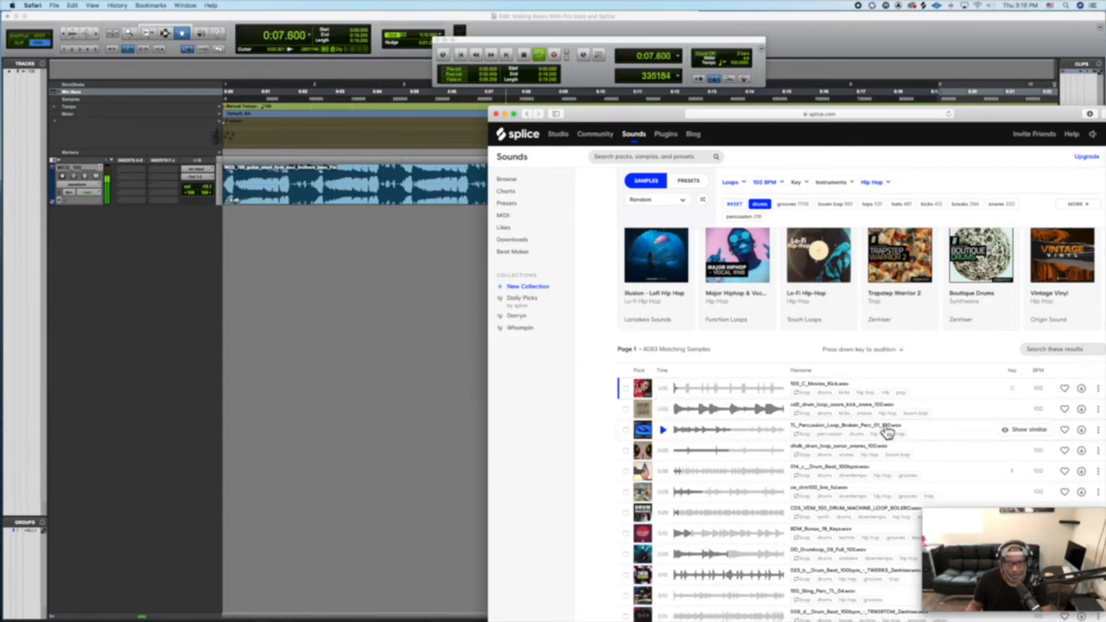
scroll(886, 432, down, 3)
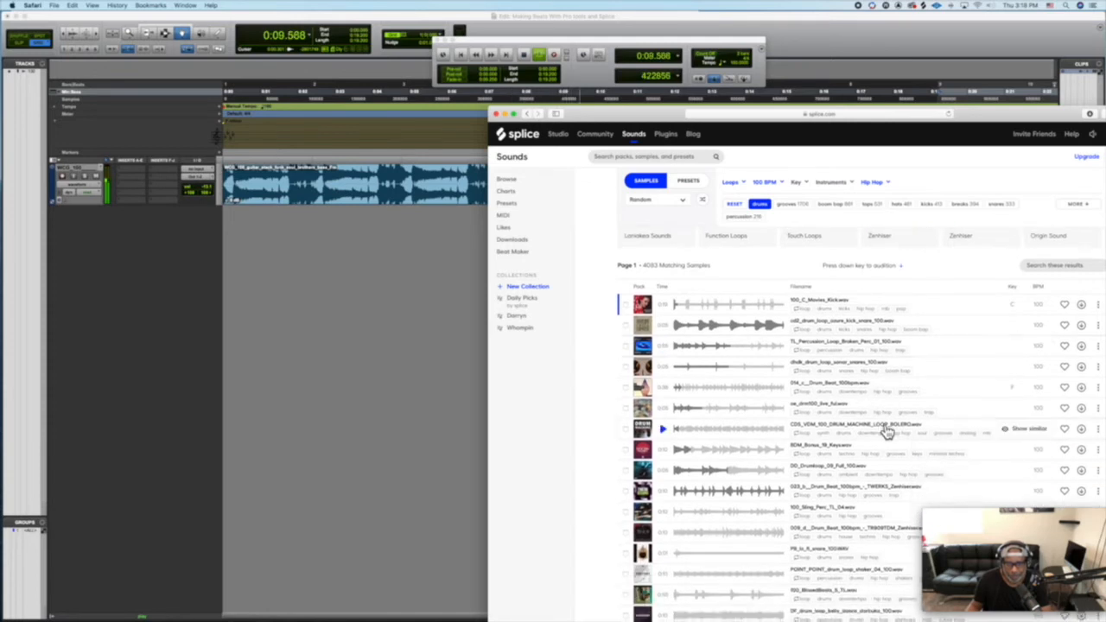
scroll(885, 432, down, 3)
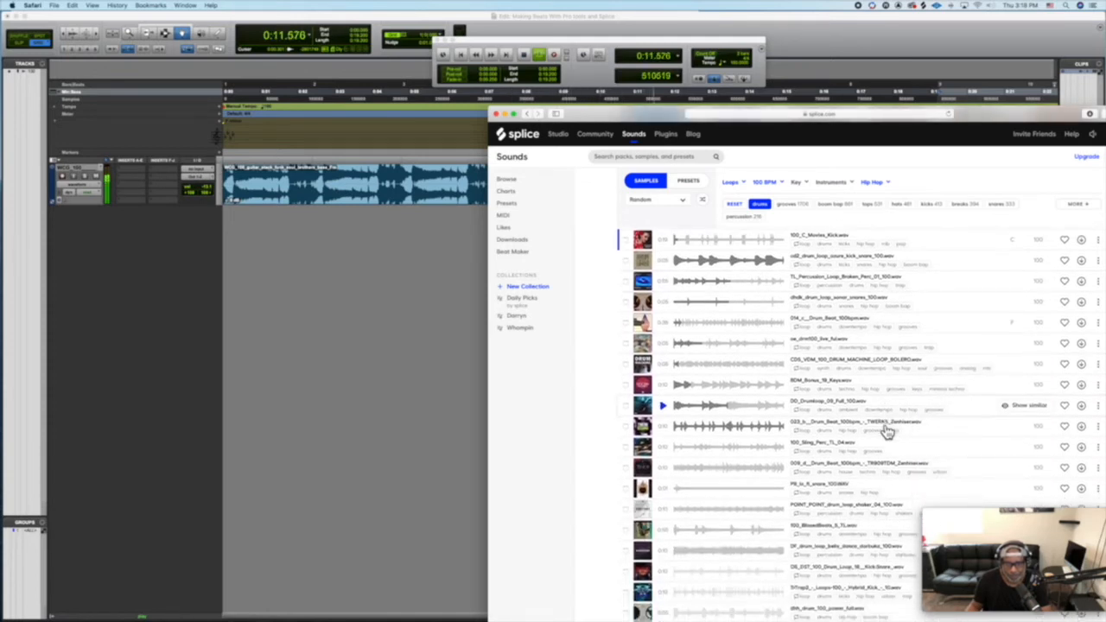
click(663, 304)
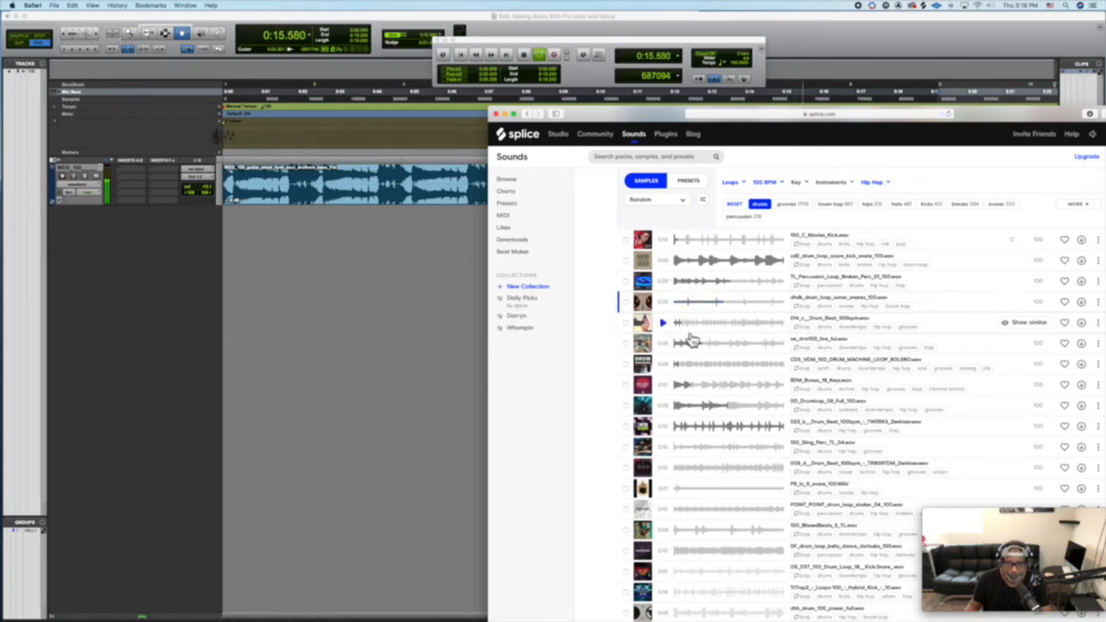
Audition drum loops from Hihat_2 through Drums_Loops_SPBoomBappingBeat_100 against the bass, and download dhh_drum_100_sim_hat
scroll(694, 341, down, 7)
scroll(693, 341, down, 5)
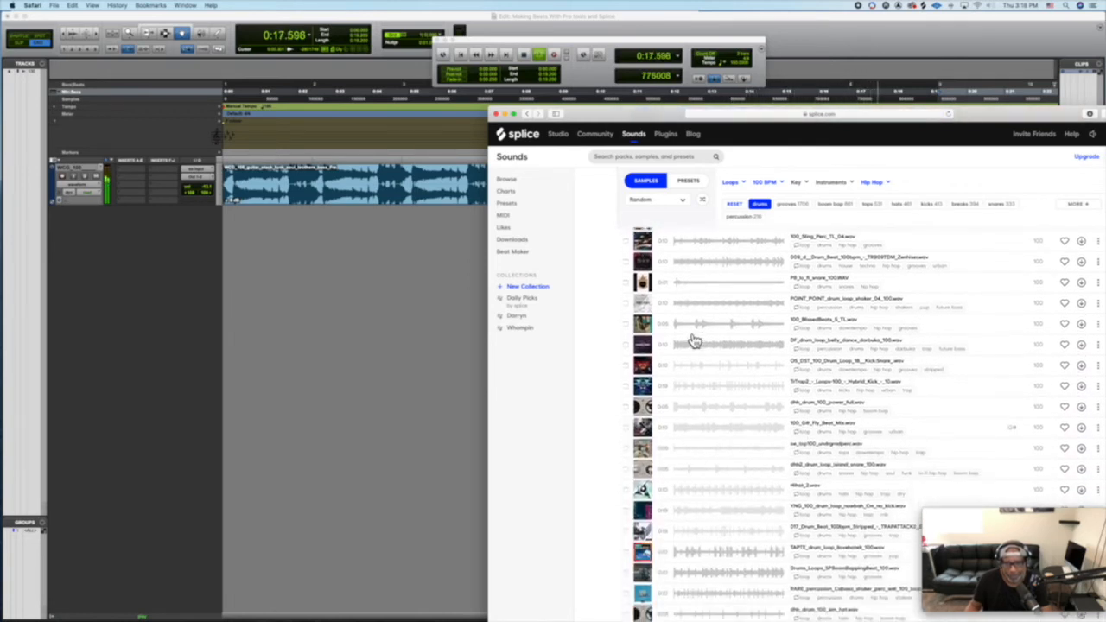
scroll(694, 341, down, 1)
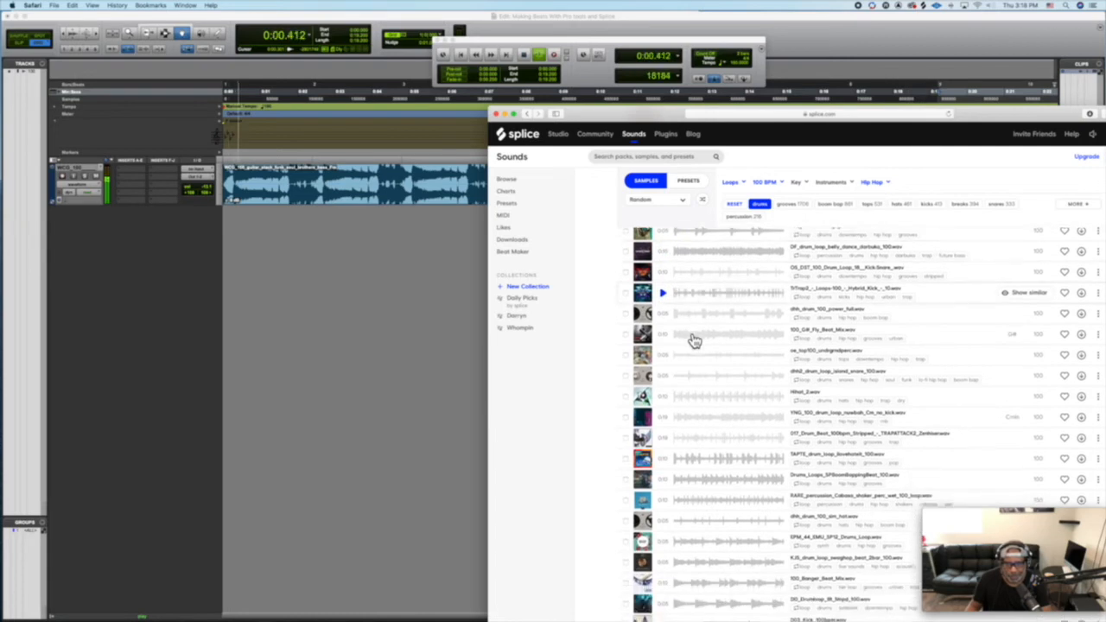
click(693, 341)
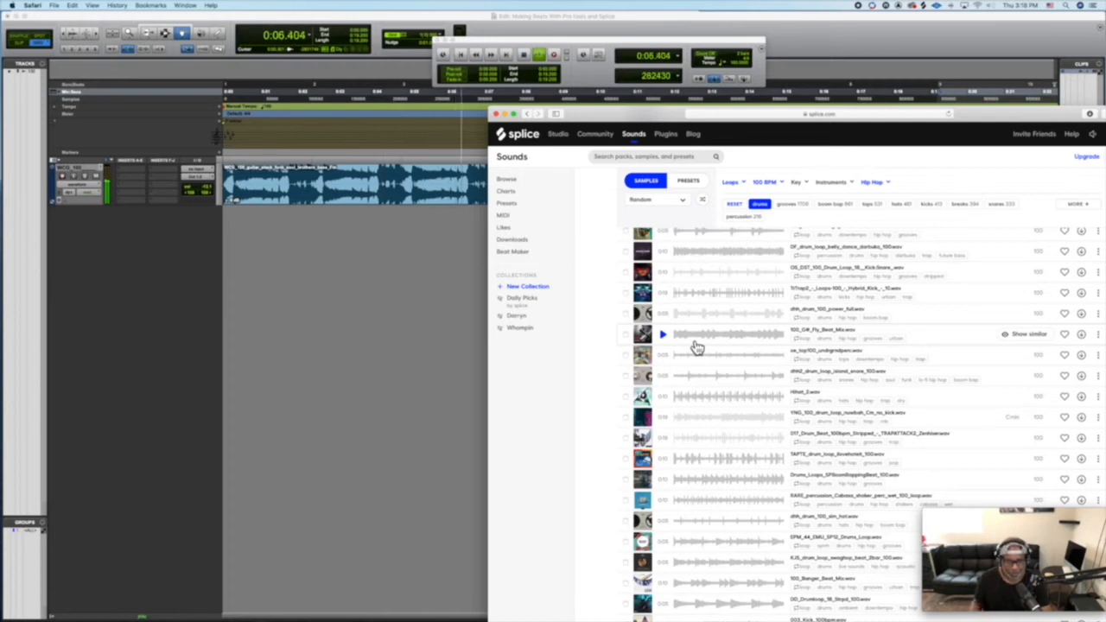
scroll(697, 347, down, 1)
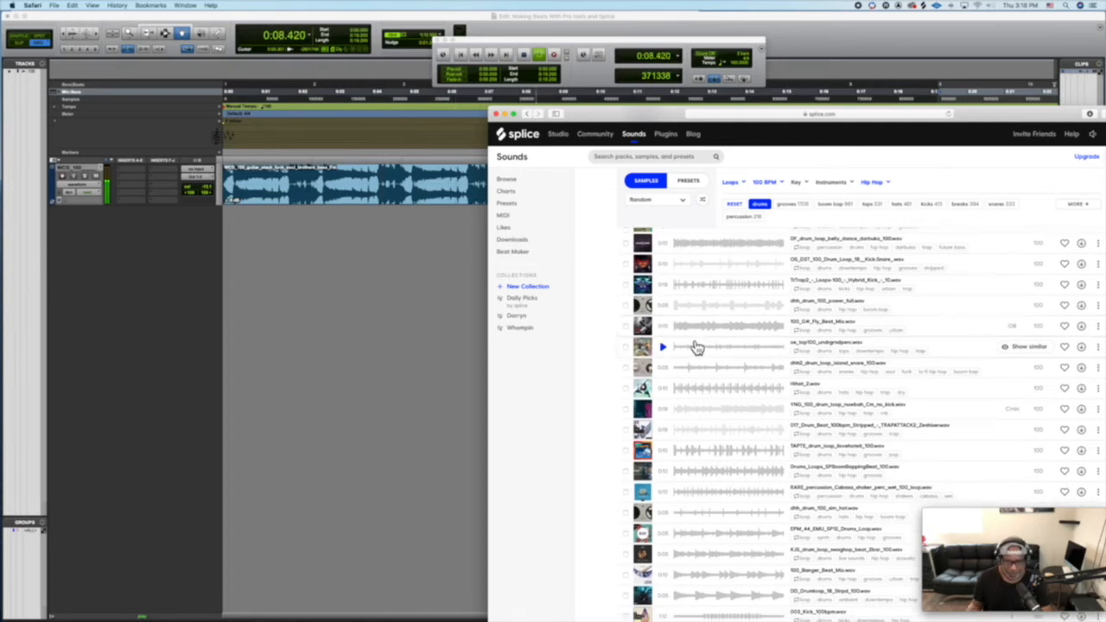
scroll(703, 417, down, 1)
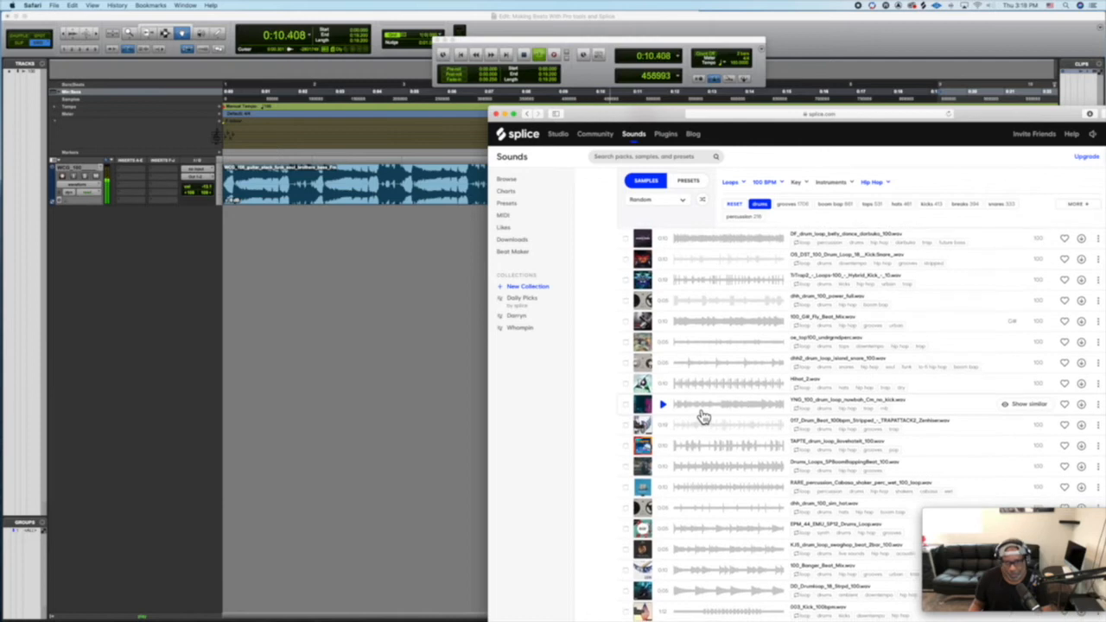
click(665, 384)
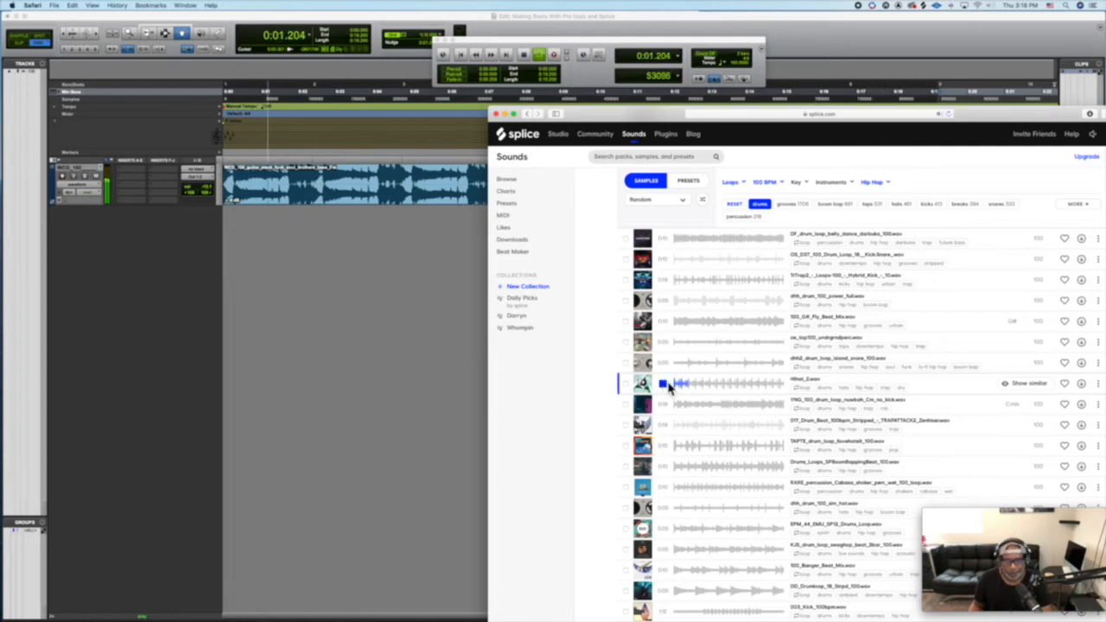
click(662, 426)
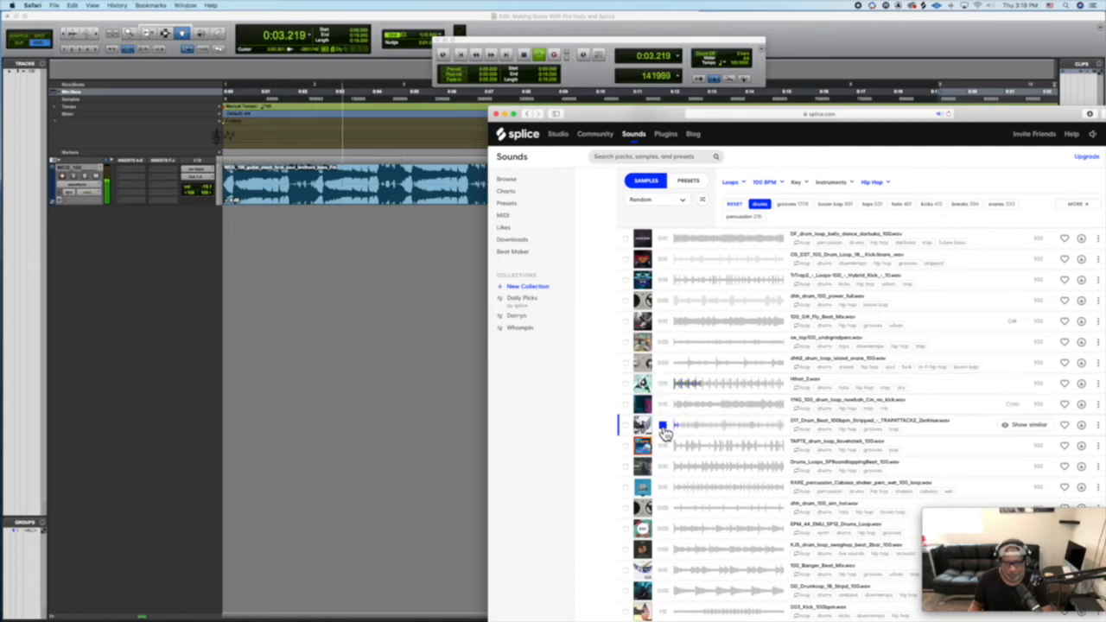
click(663, 446)
click(663, 467)
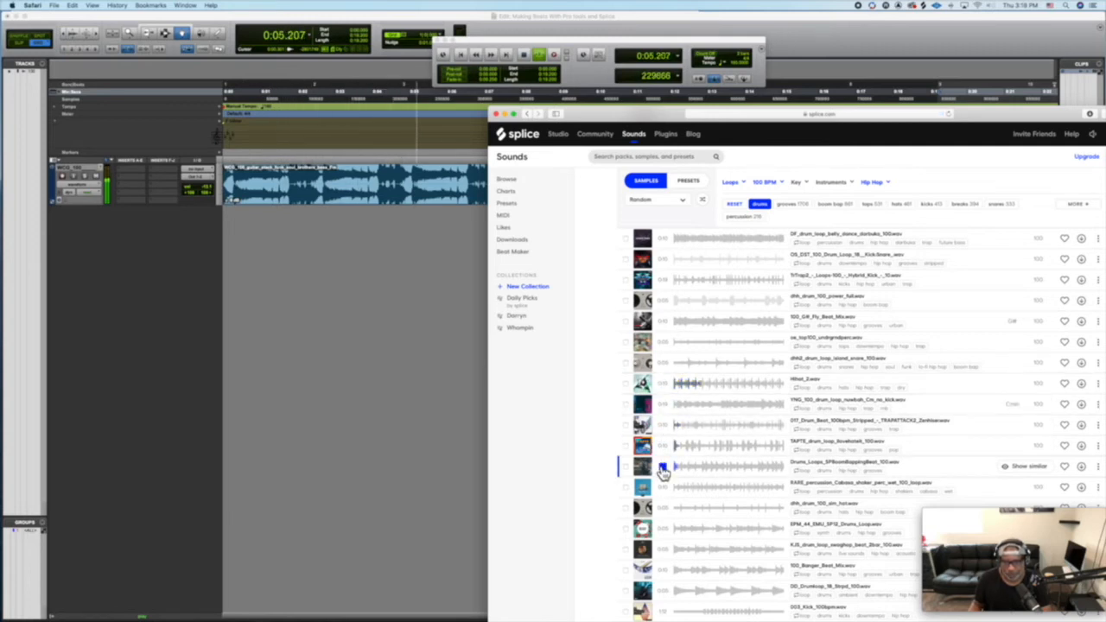
scroll(661, 484, down, 2)
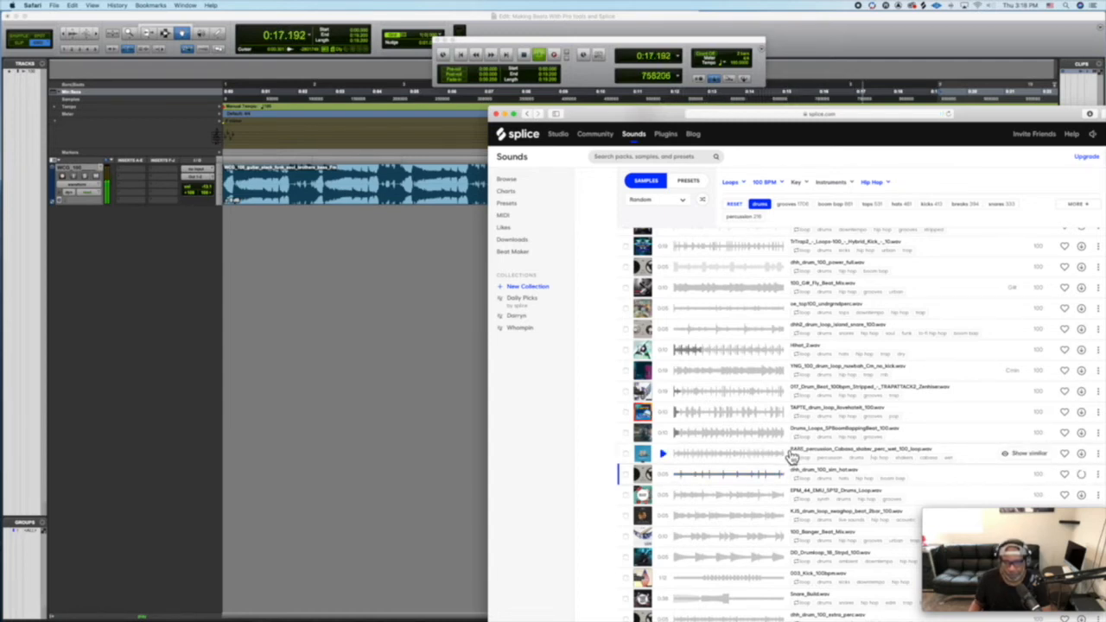
Look through the remaining drum loops to the end of the results page and return to the start of the list
scroll(790, 456, down, 10)
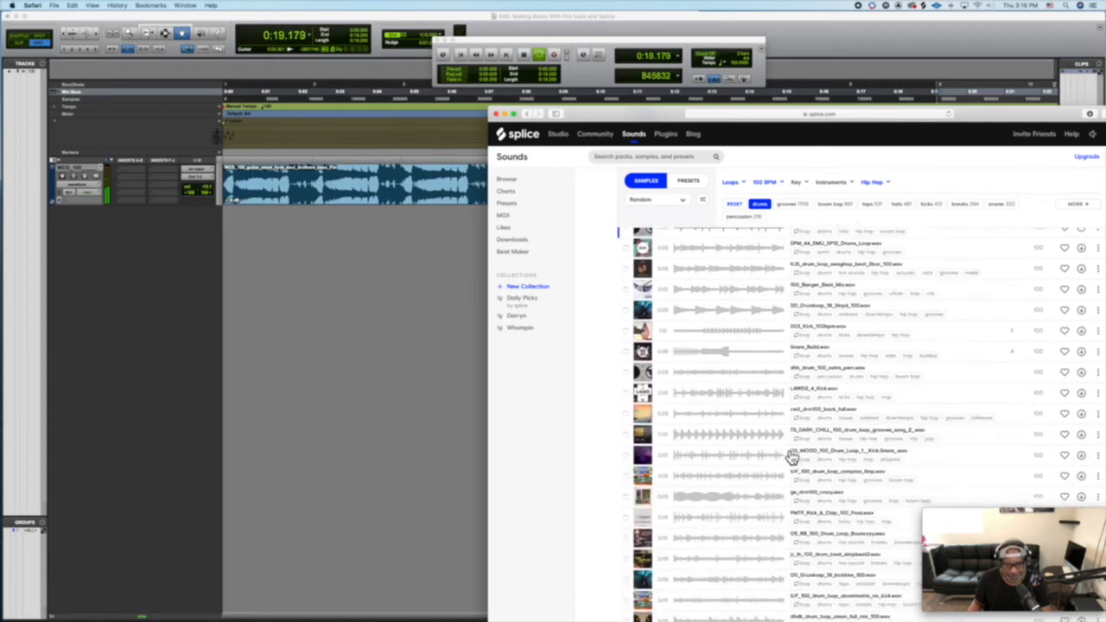
scroll(791, 456, down, 2)
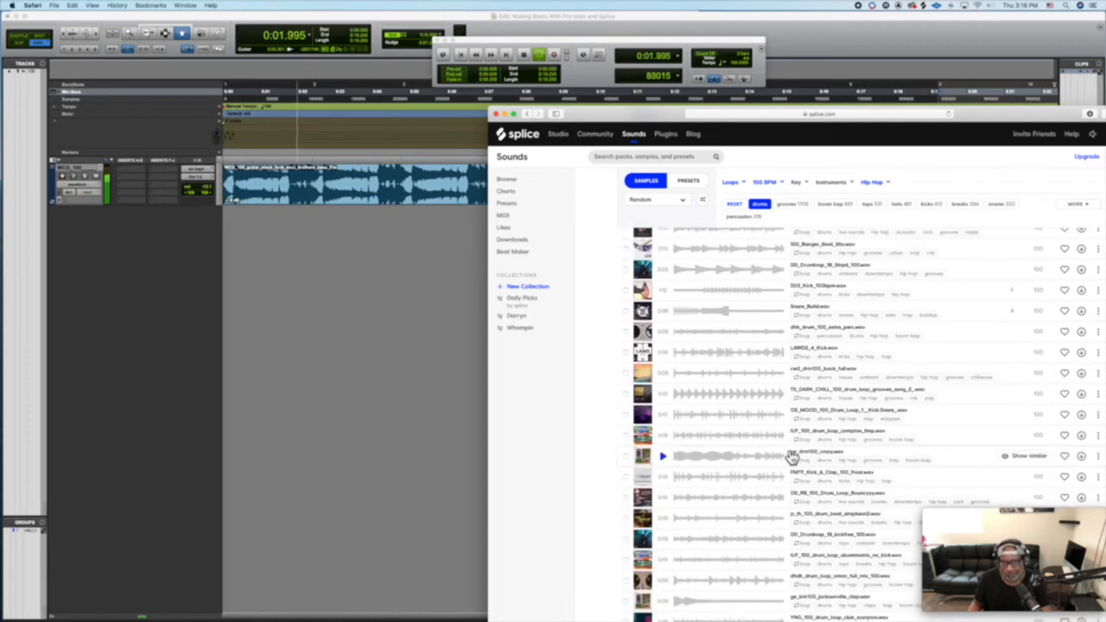
scroll(791, 456, down, 4)
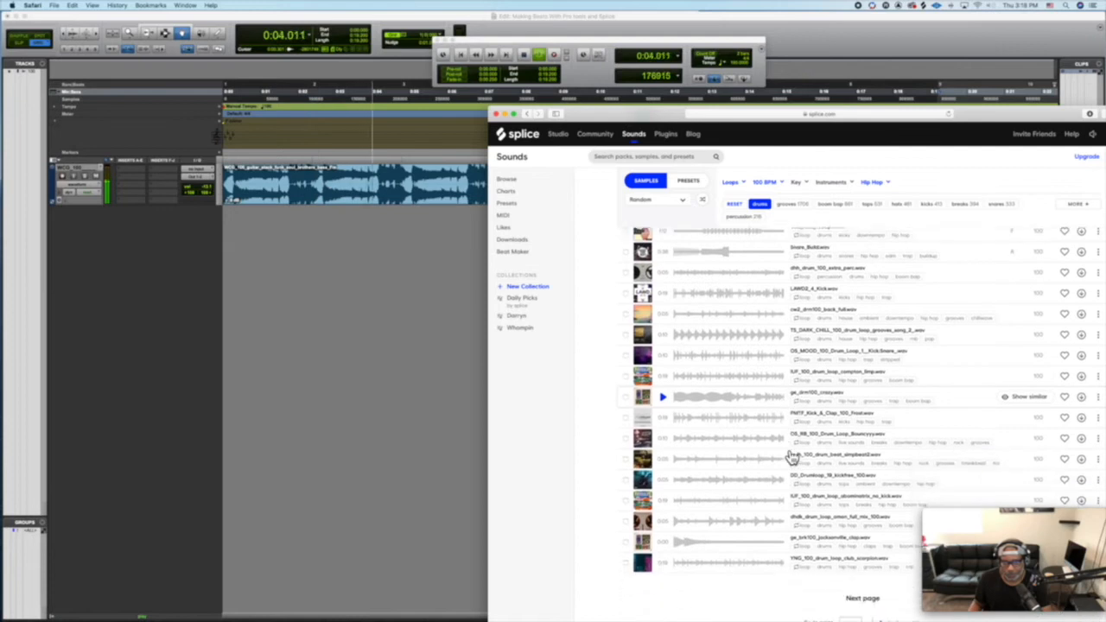
scroll(791, 456, up, 11)
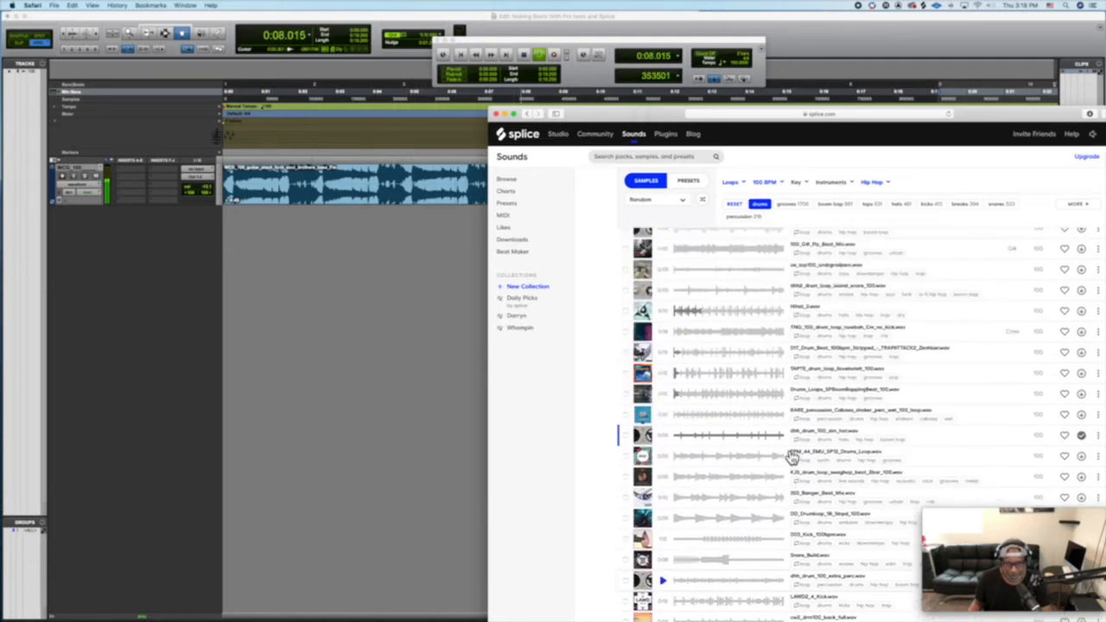
scroll(790, 456, up, 8)
scroll(790, 458, up, 7)
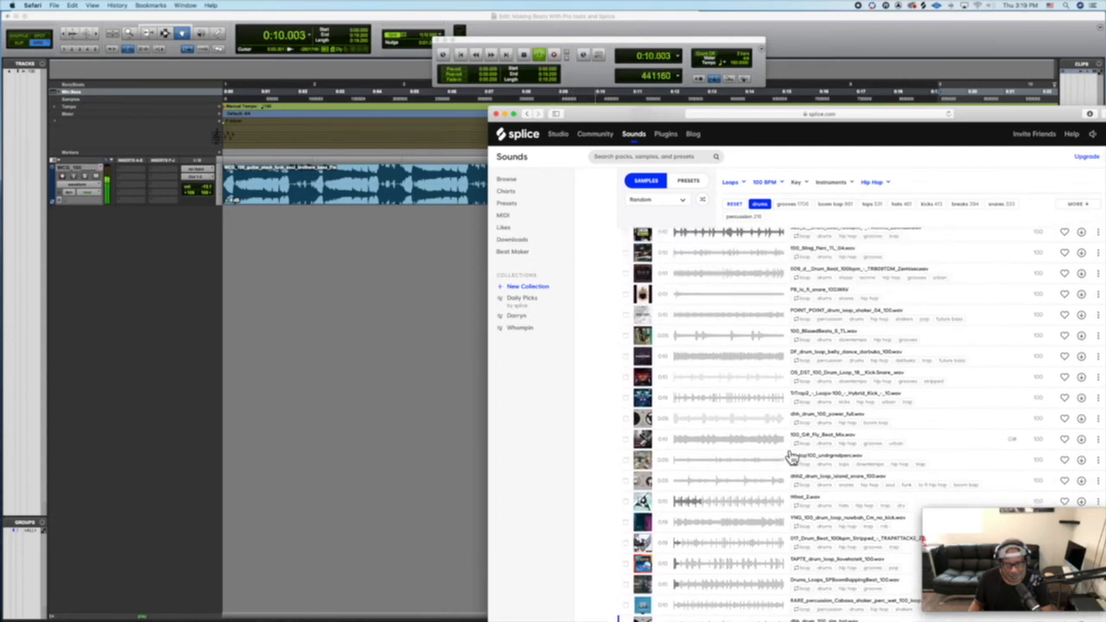
scroll(790, 458, up, 7)
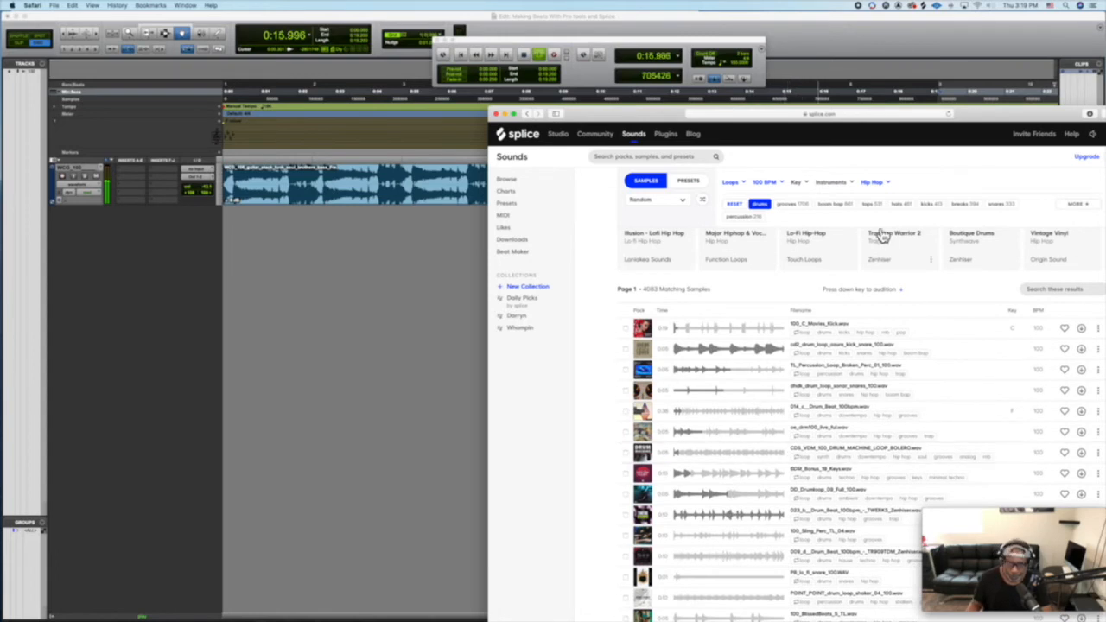
Show the additional drum subtags, reset the drums filter, and expand the full tag list for the 100 BPM hip hop loops
click(1075, 206)
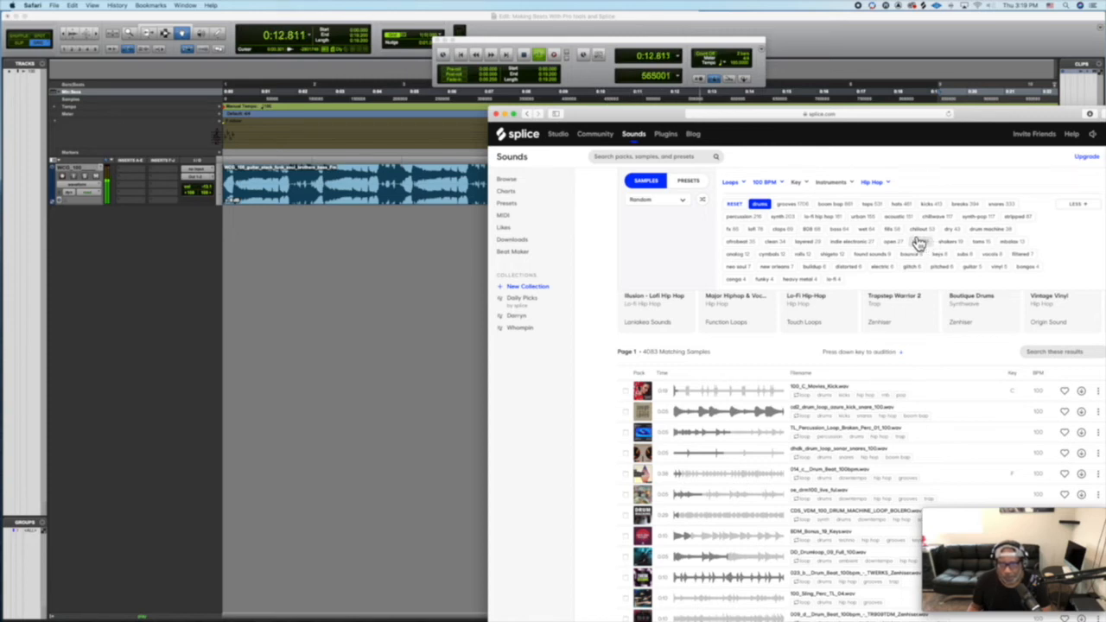
click(733, 207)
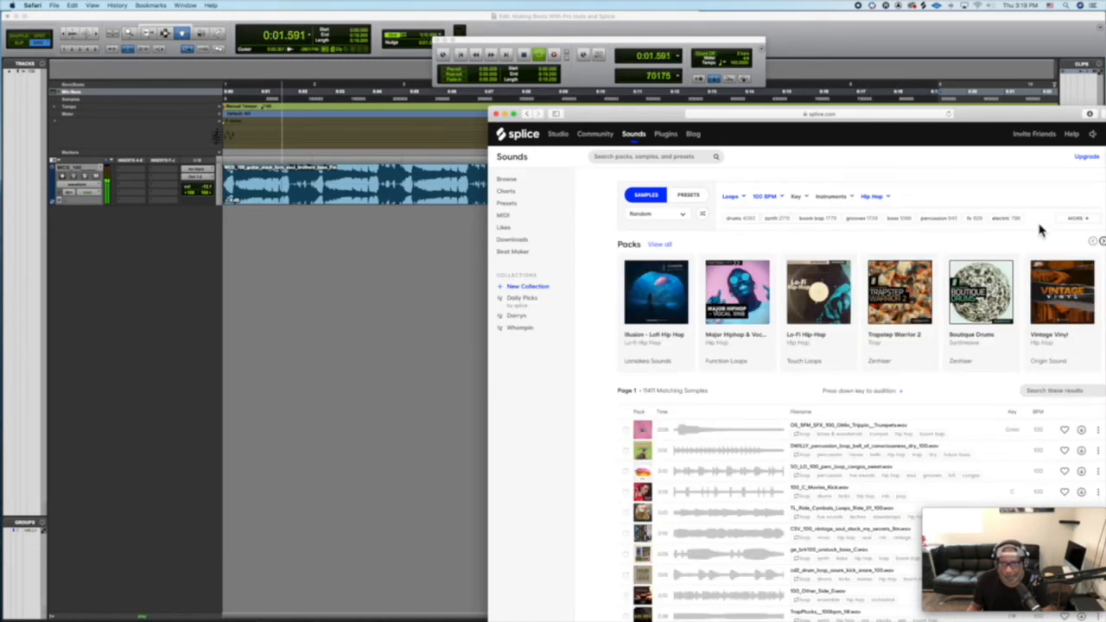
click(1071, 220)
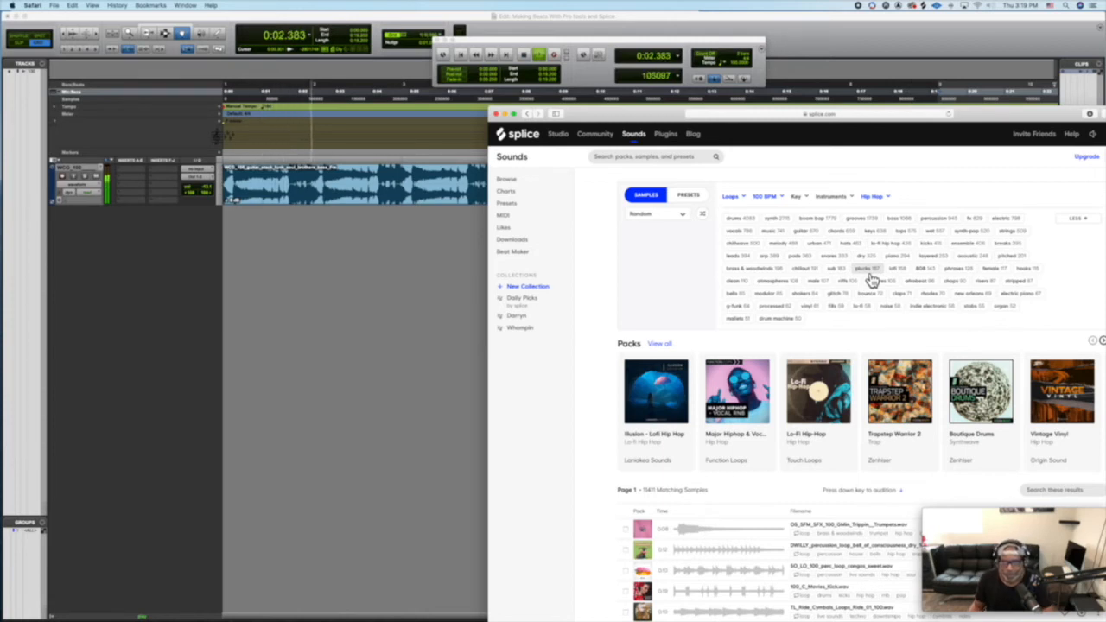
Find the dhdk_drum_loop_sonor_snares_100 loop in the unfiltered results and download it
scroll(872, 279, down, 5)
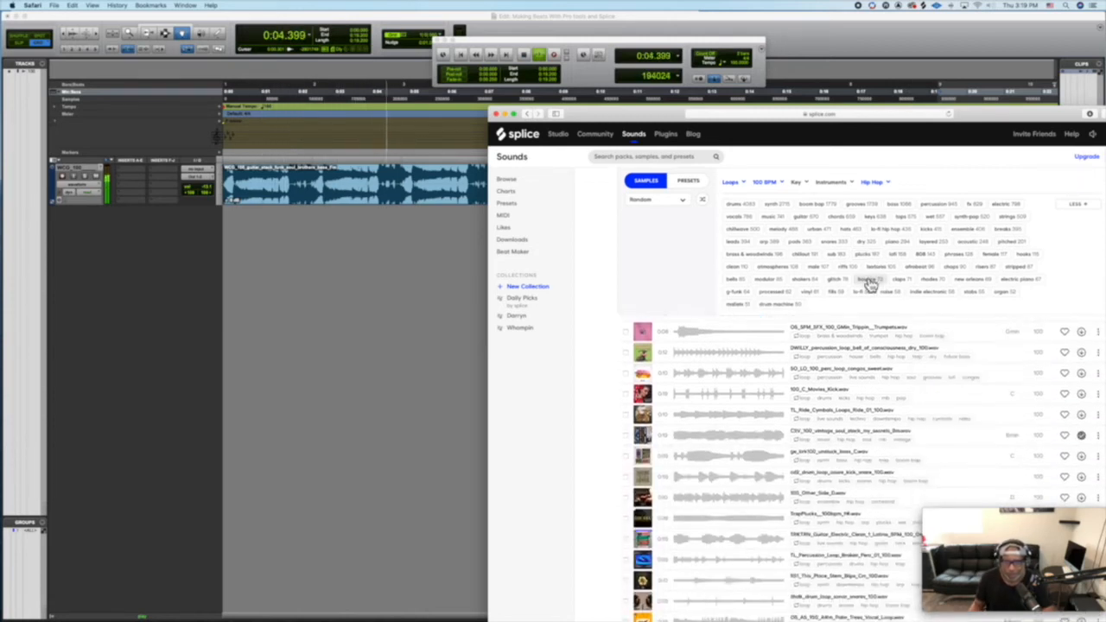
scroll(794, 421, down, 2)
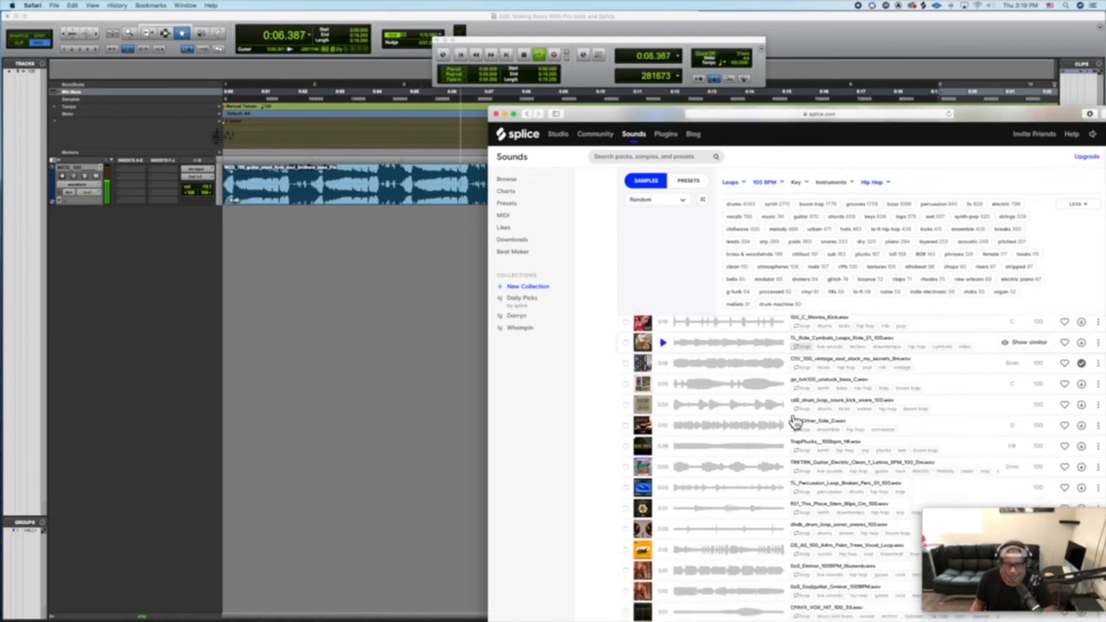
scroll(795, 421, down, 3)
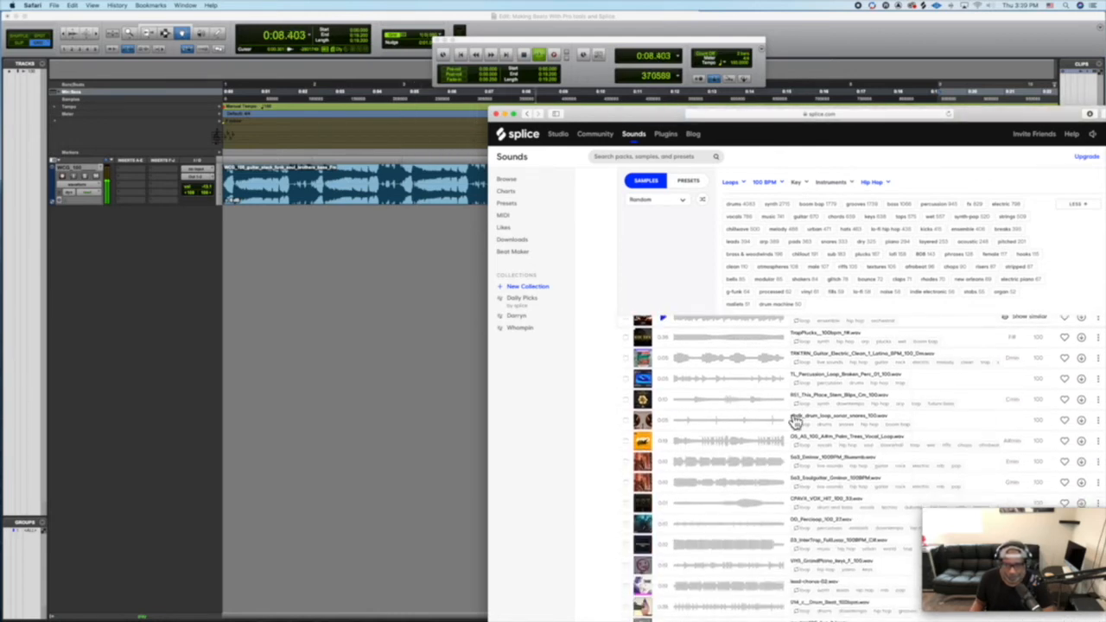
click(1081, 414)
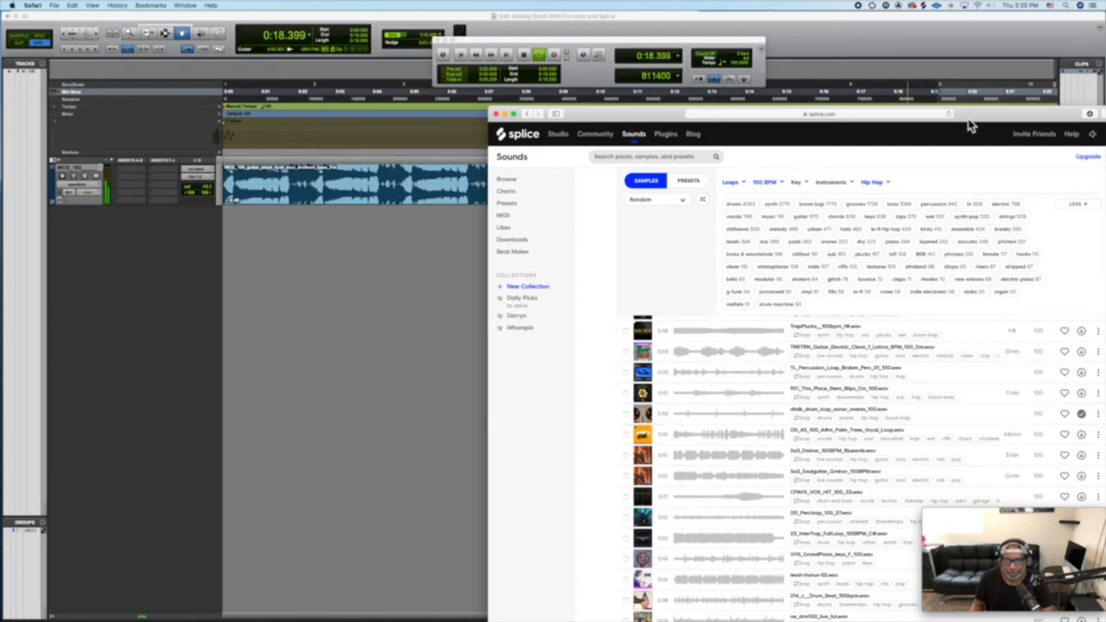
Move the browser window down, switch to the Splice desktop app, and place dhdk_drum_loop_sonor_snares_100 on a new Pro Tools track below the bass
drag(968, 121, 993, 493)
click(923, 5)
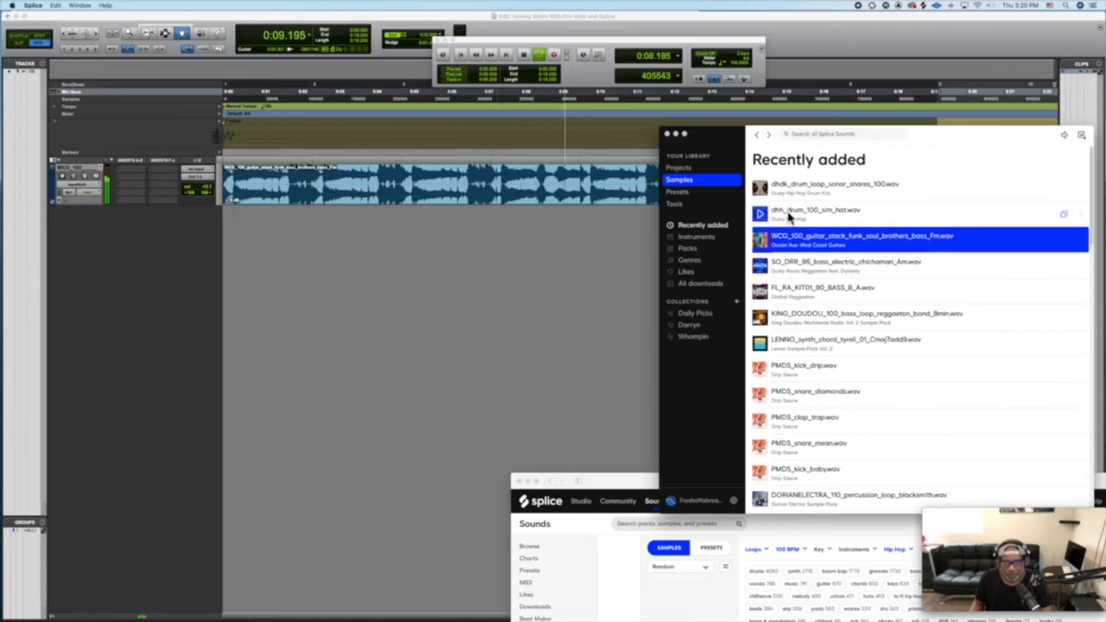
click(708, 229)
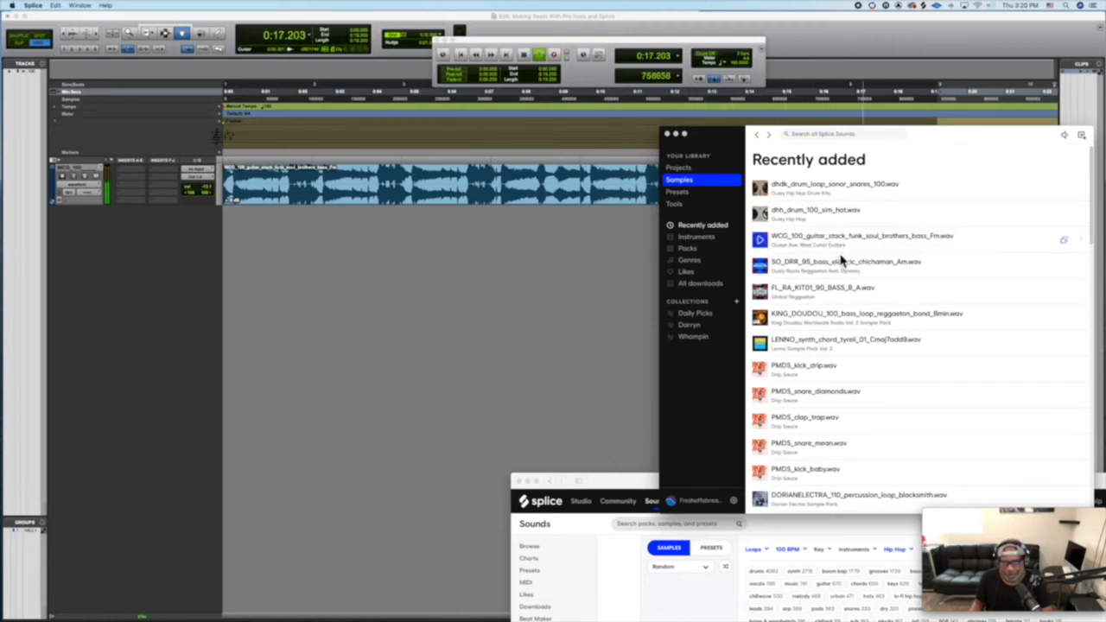
drag(817, 186, 267, 247)
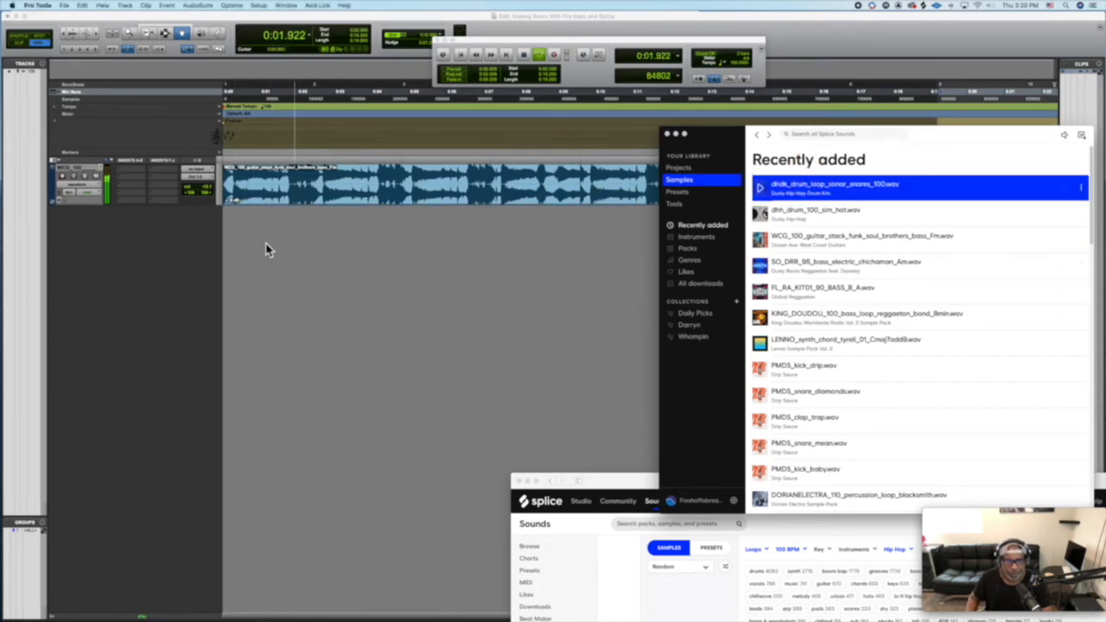
click(615, 261)
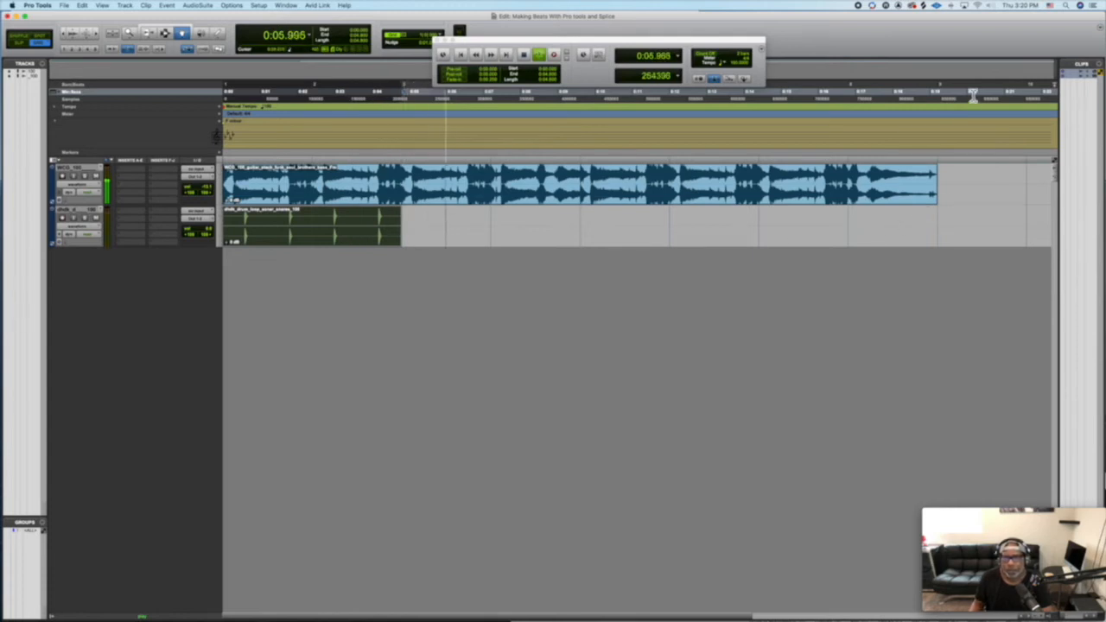
Place dhh_drum_100_sim_hat from the Splice app on a new track below the snare loop and play the drums with the bass
click(922, 6)
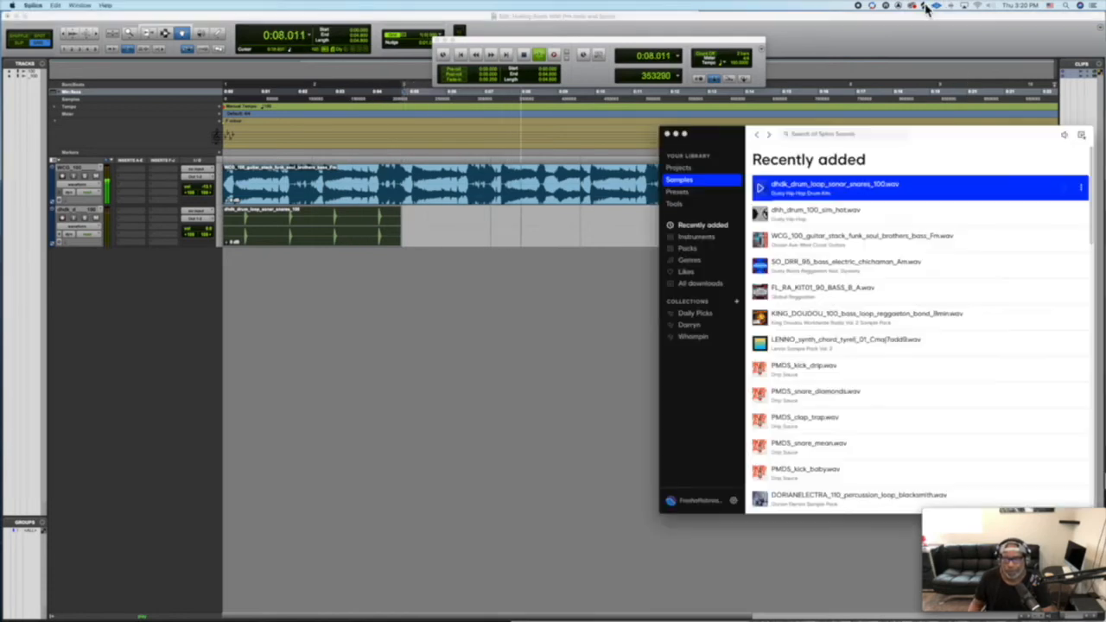
drag(835, 210, 254, 286)
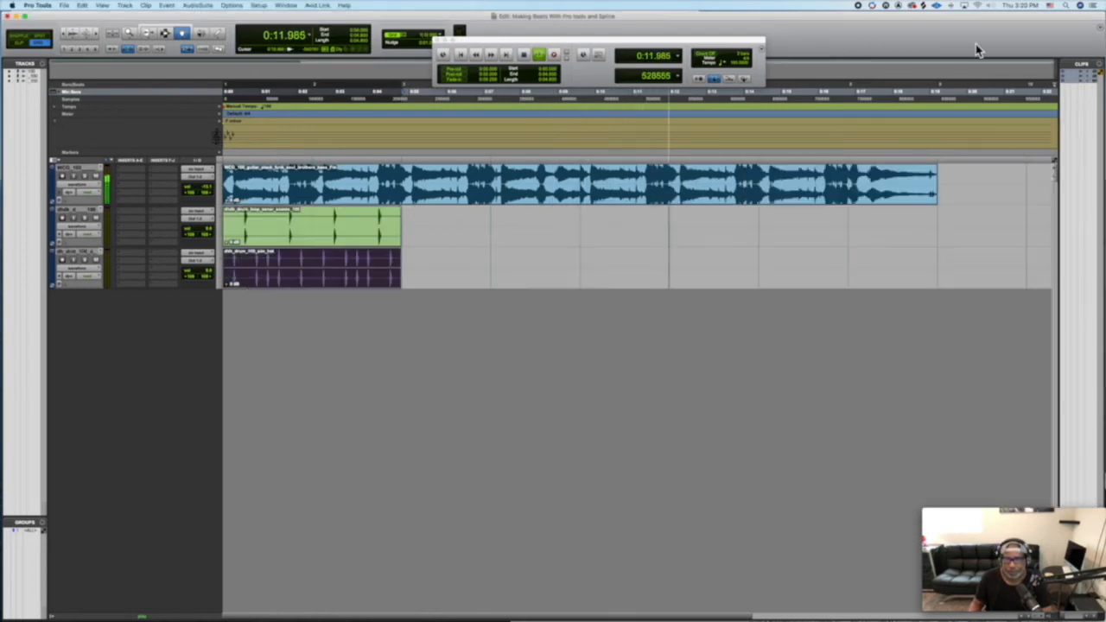
key(space)
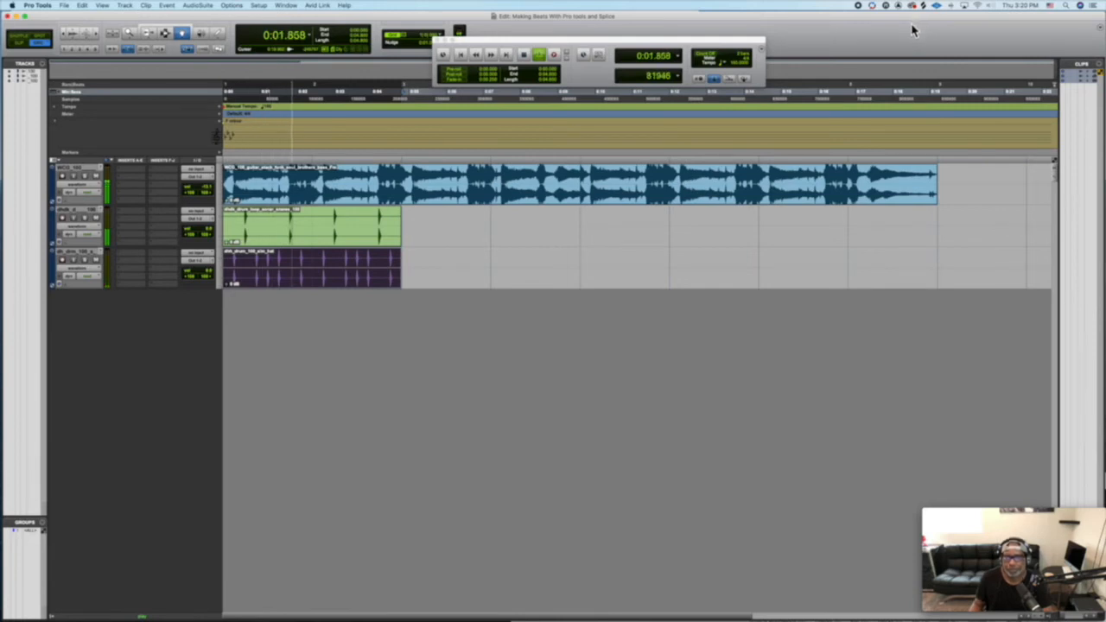
Switch to the Splice page in Safari, move its window back up, and filter the 100 BPM hip hop loops by drums again
click(923, 6)
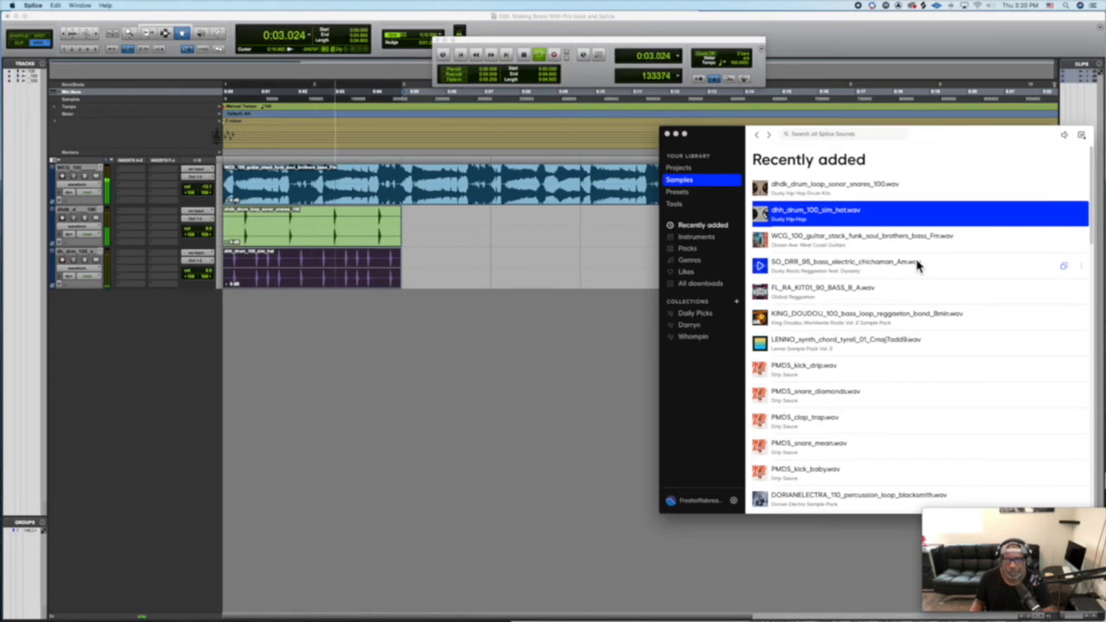
mouse_move(933, 617)
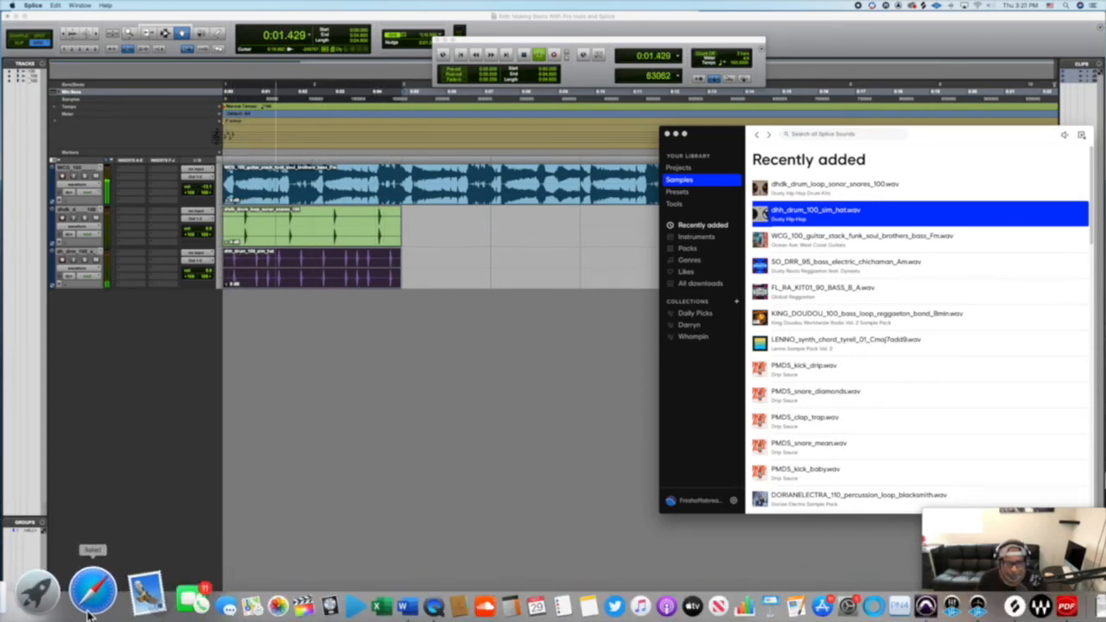
click(89, 612)
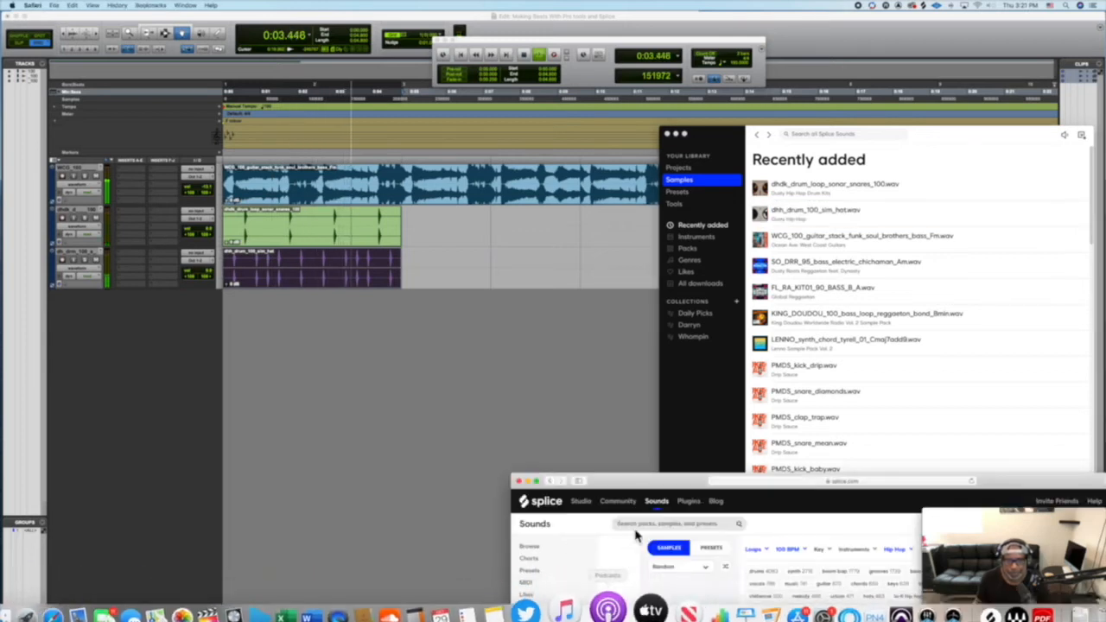
drag(642, 494, 648, 162)
scroll(784, 484, up, 5)
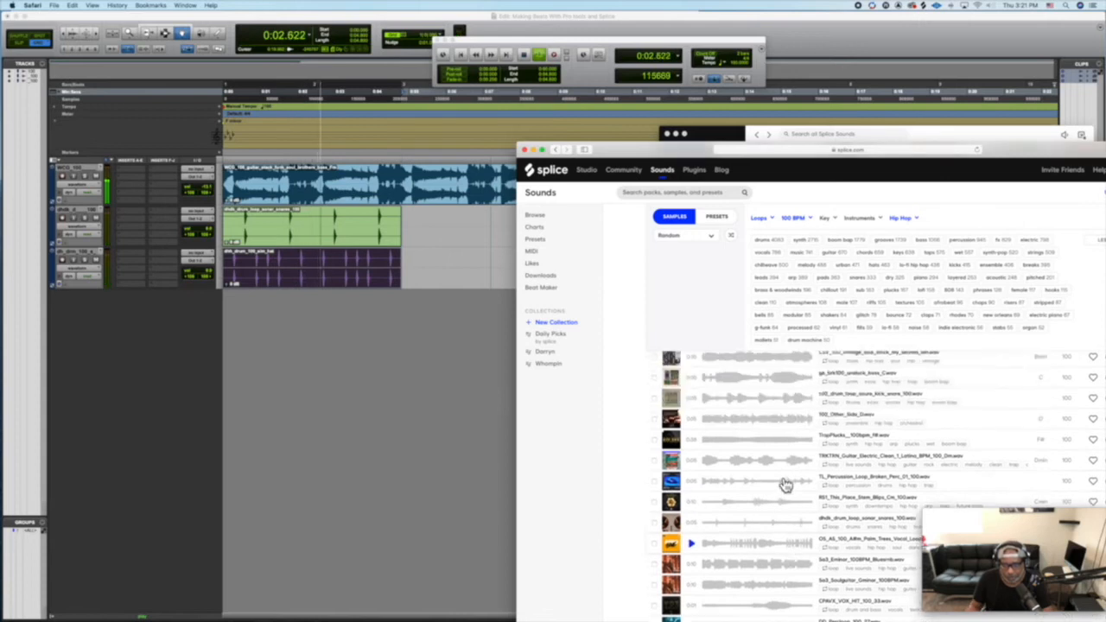
scroll(785, 484, up, 2)
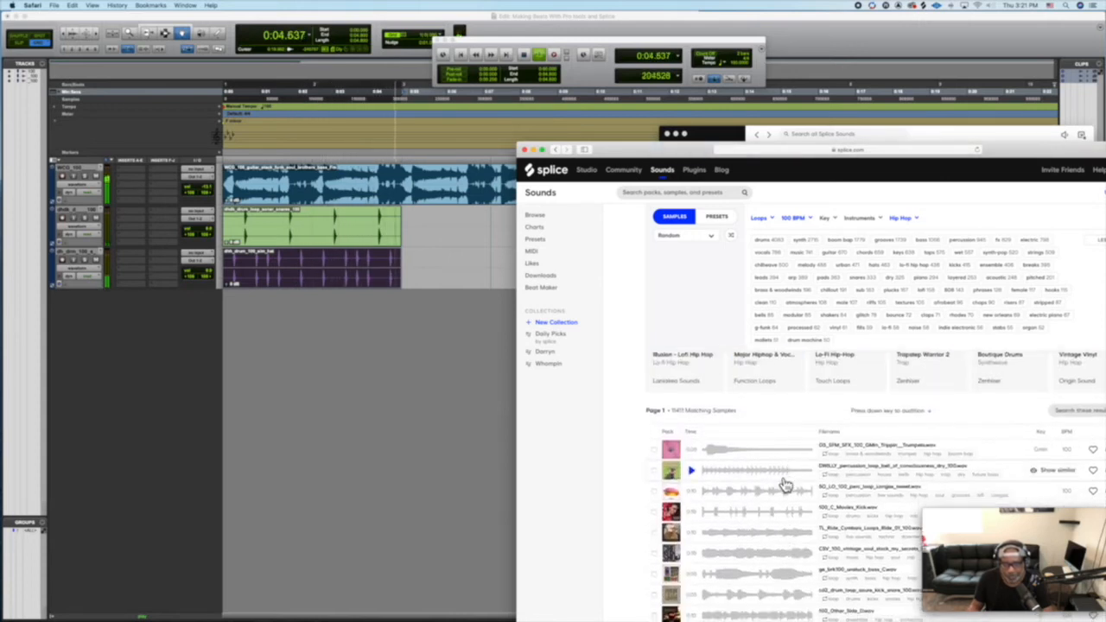
click(772, 240)
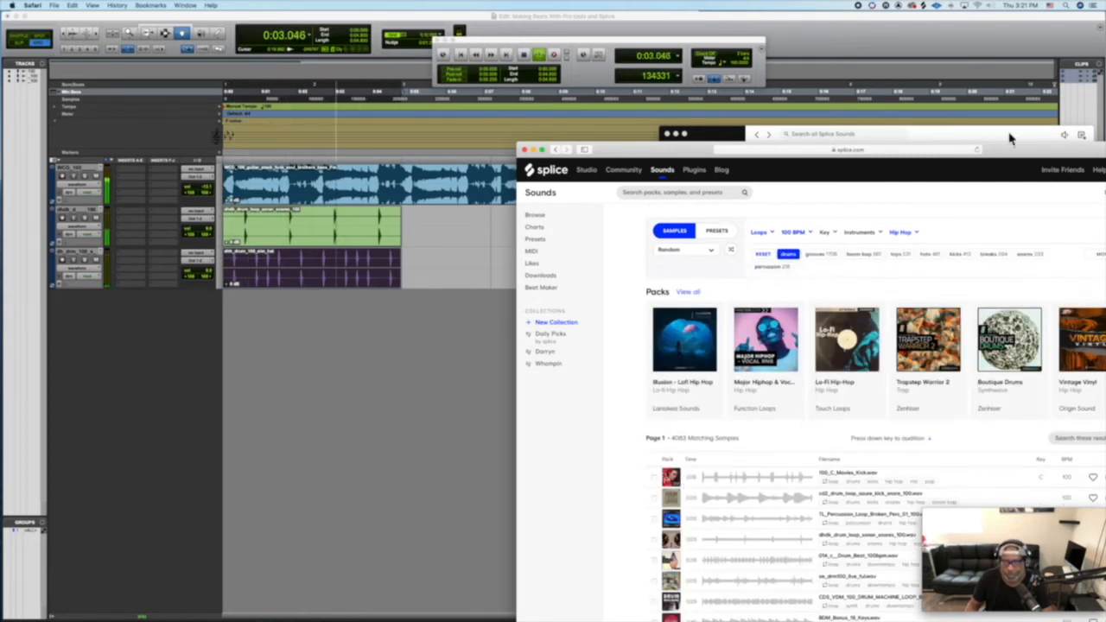
Download the 100_C_Movies_Kick loop, place it from the Splice app on a new track below the hi-hat loop, and stop playback
drag(1008, 140, 917, 127)
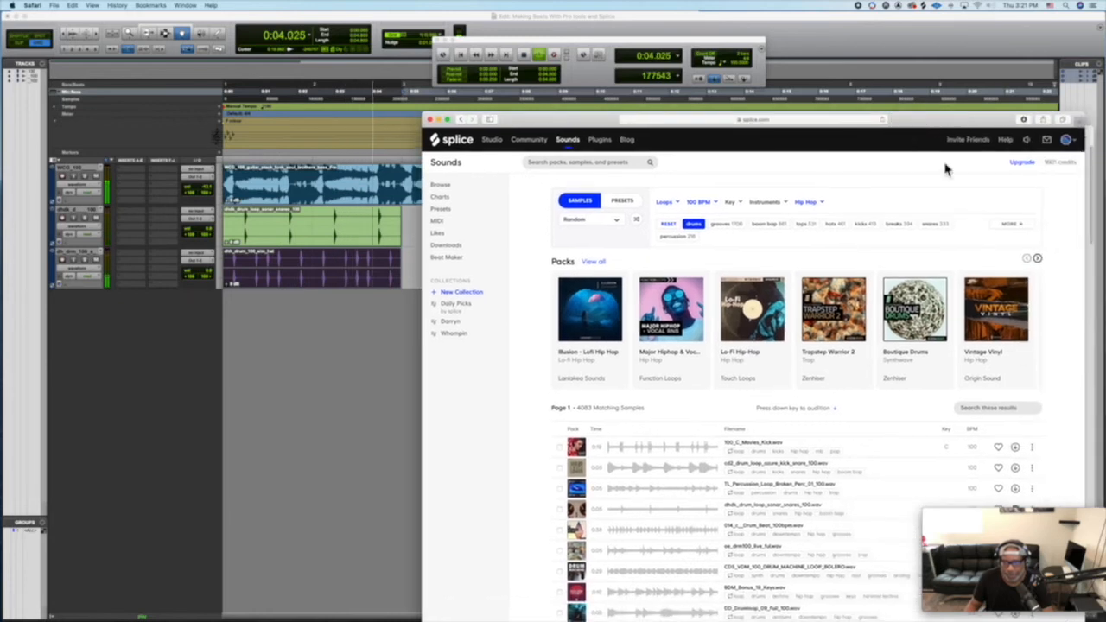
click(1016, 449)
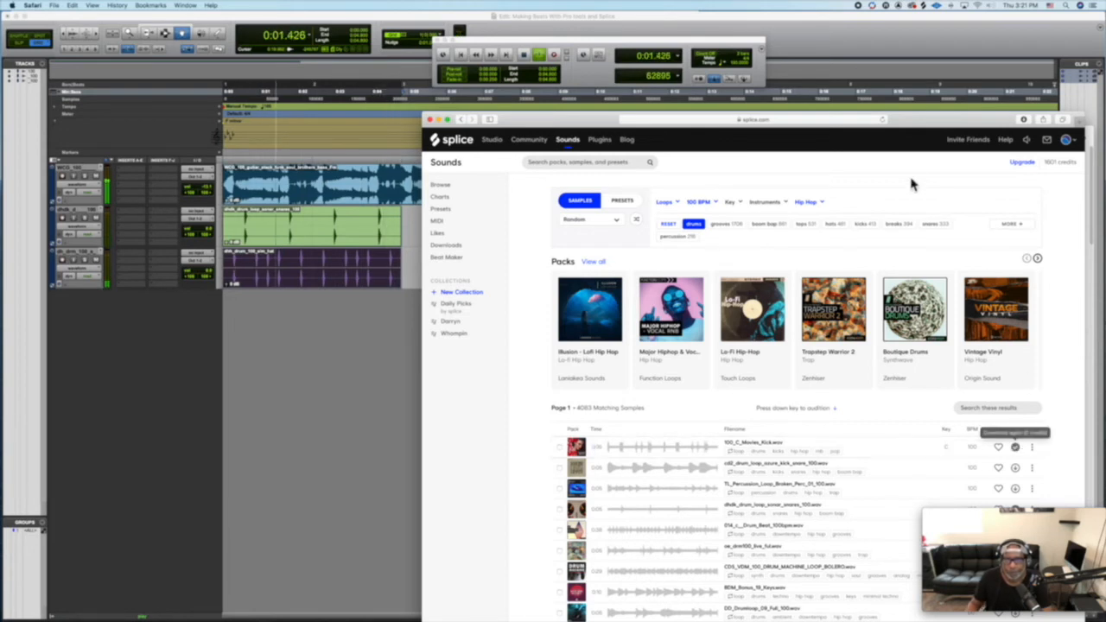
drag(916, 132, 1034, 385)
click(772, 189)
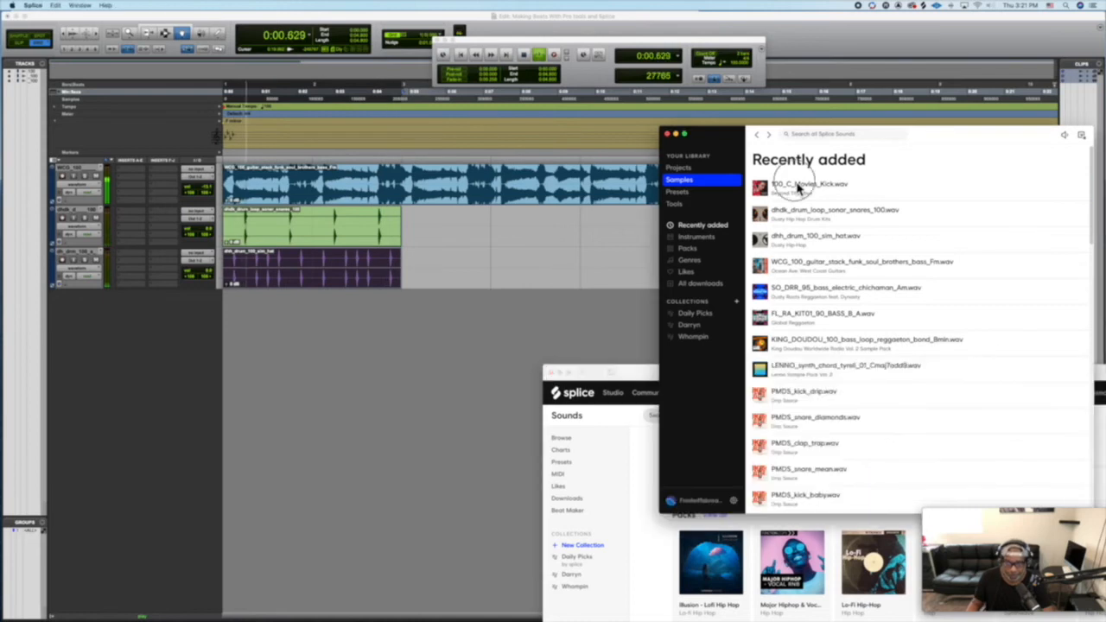
drag(782, 187, 259, 357)
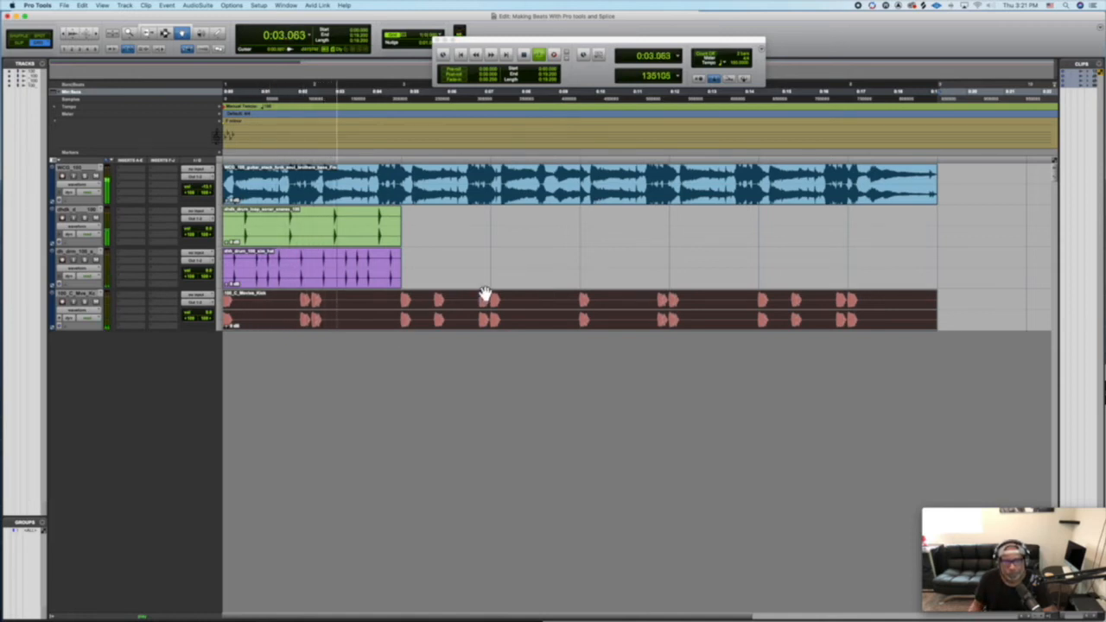
key(space)
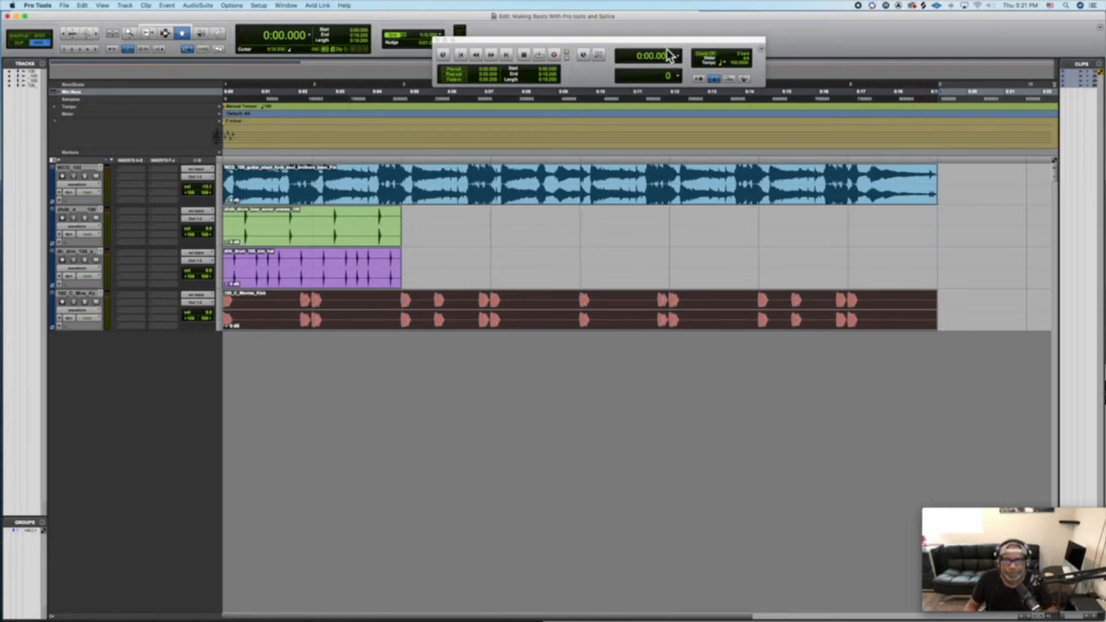
Move the transport window up off the timeline area and duplicate the snare loop three times to fill the kick loop's length
drag(670, 41, 667, 13)
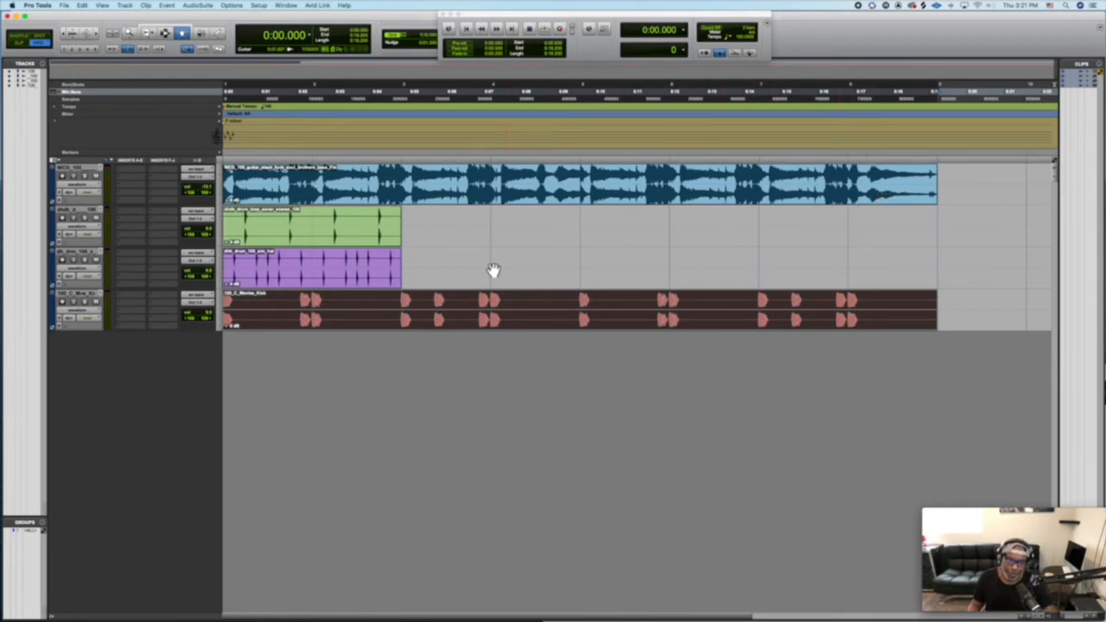
click(363, 245)
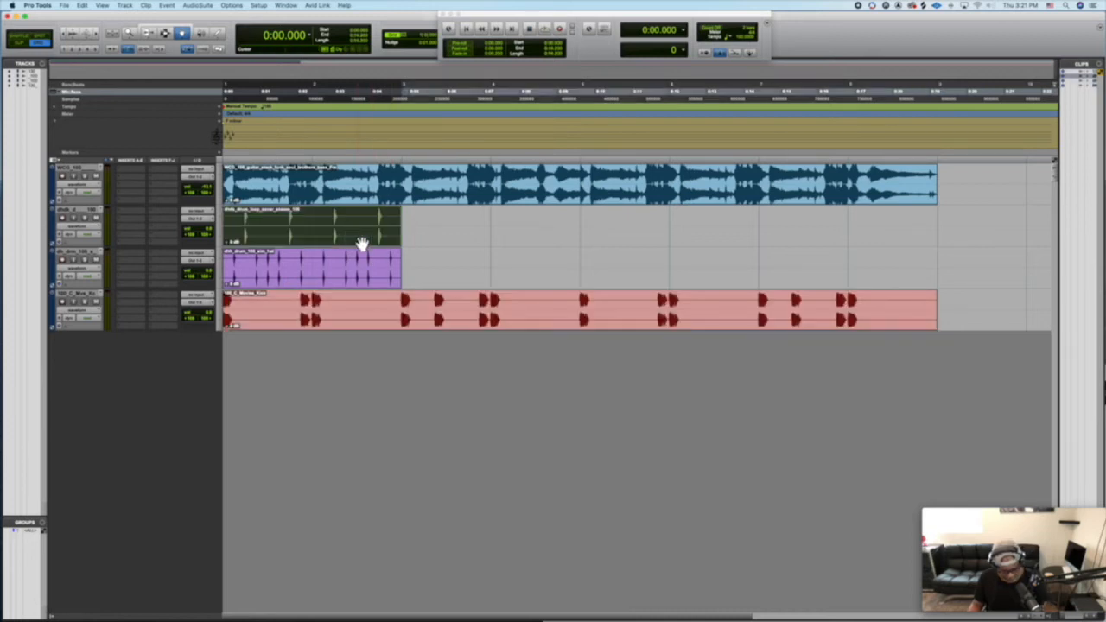
key(super+d)
key(super+d)
key(super+d)
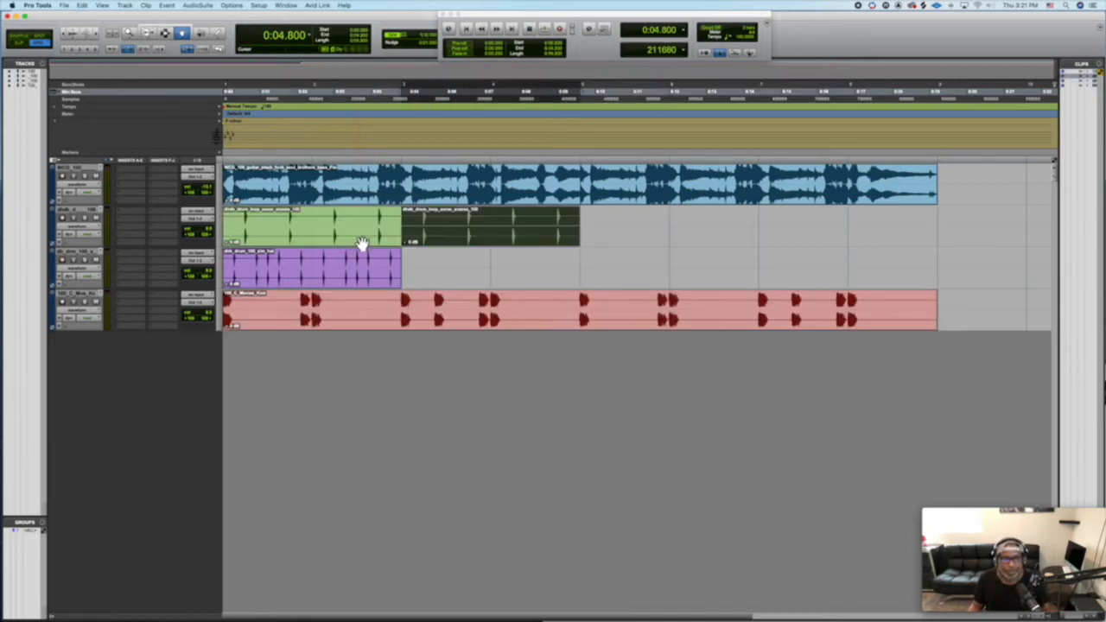
Duplicate the dhh_drum_100_sim_hat loop three times so it spans the same length as the kick loop
click(319, 272)
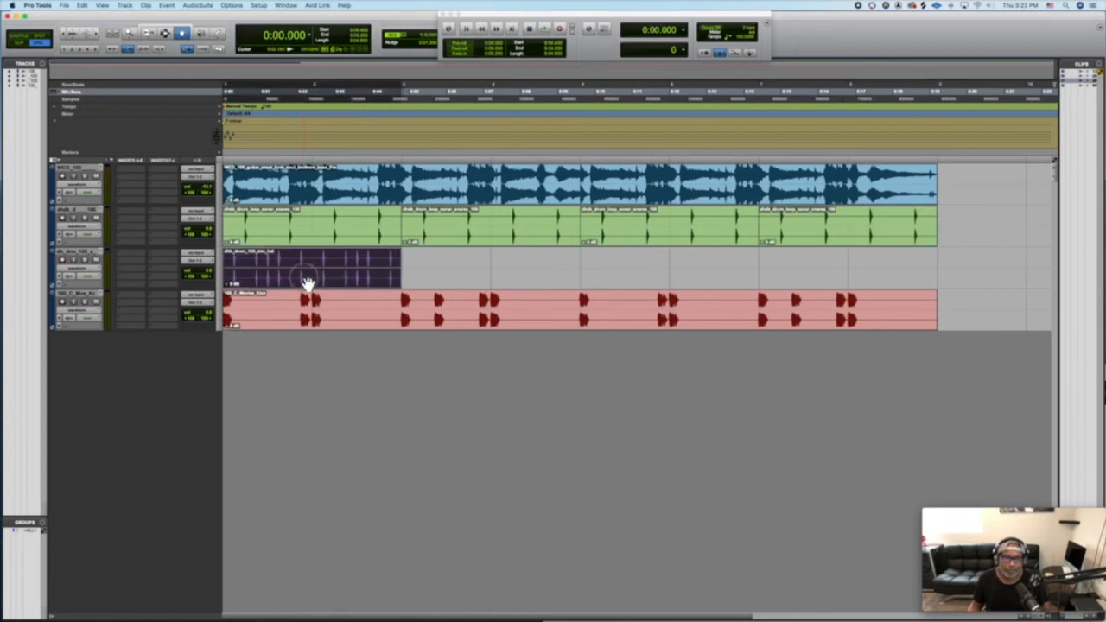
key(super+d)
key(super+d)
key(super+d)
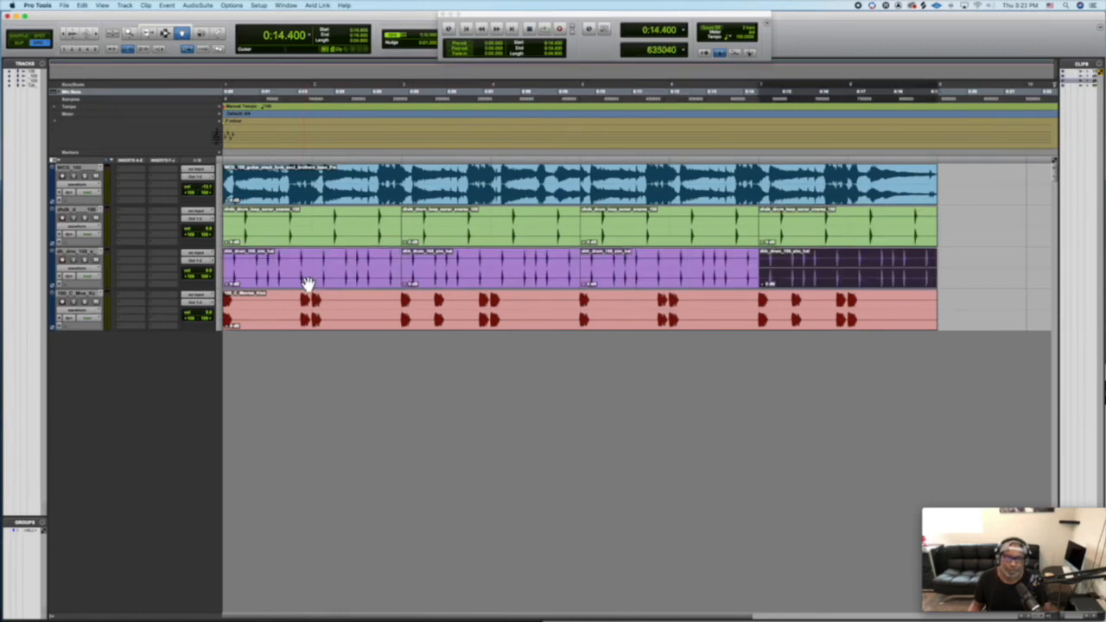
Play the arrangement from the start and mute the WCG_100 guitar stack bass track
key(Return)
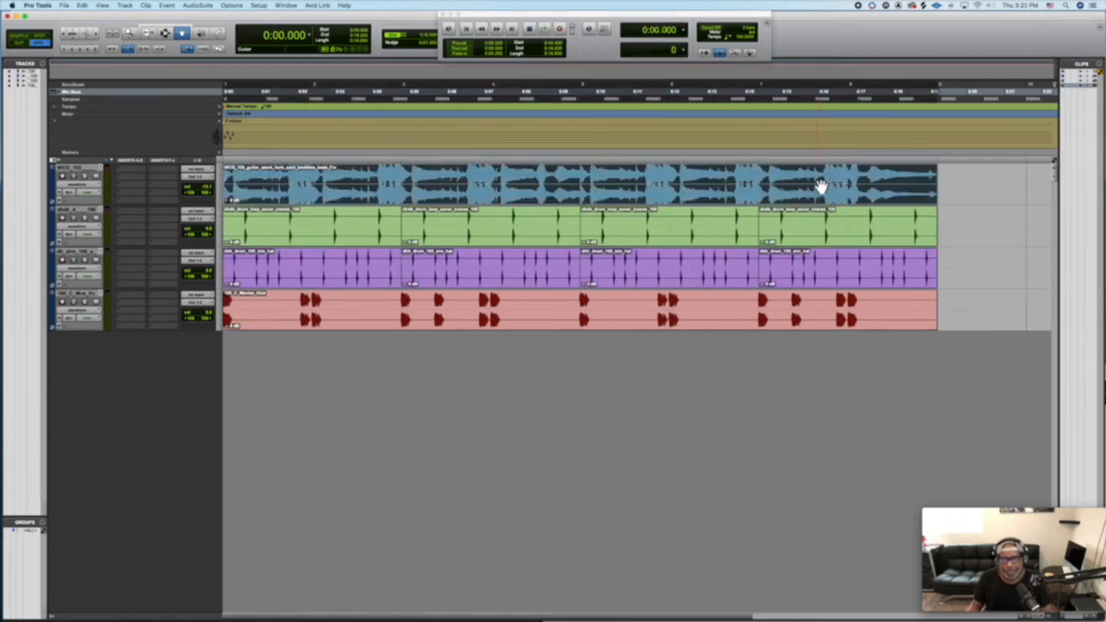
key(space)
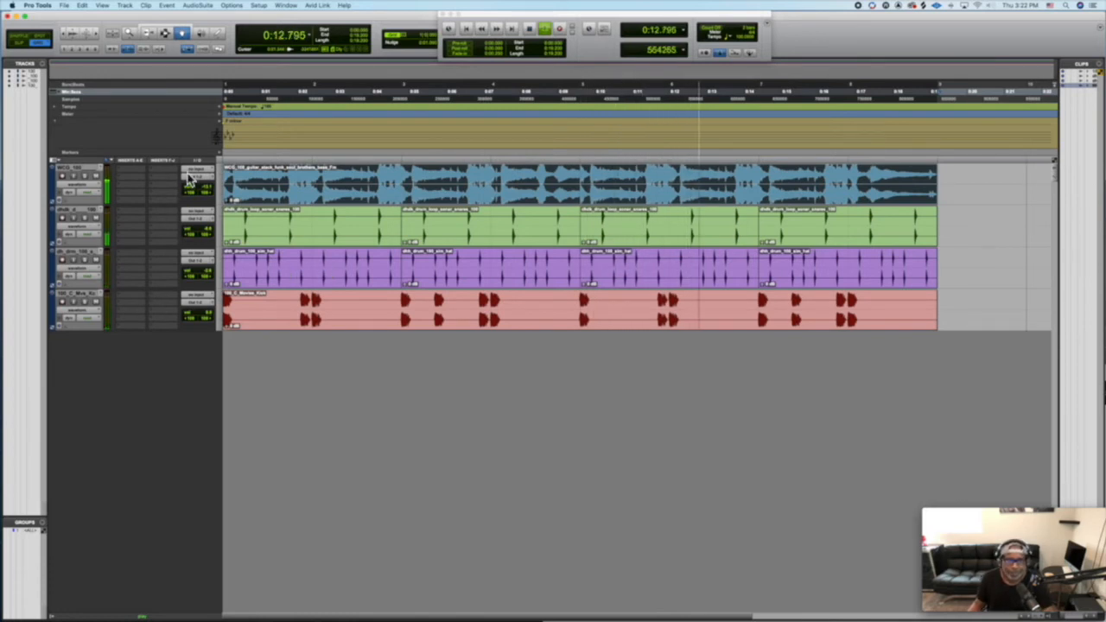
click(98, 178)
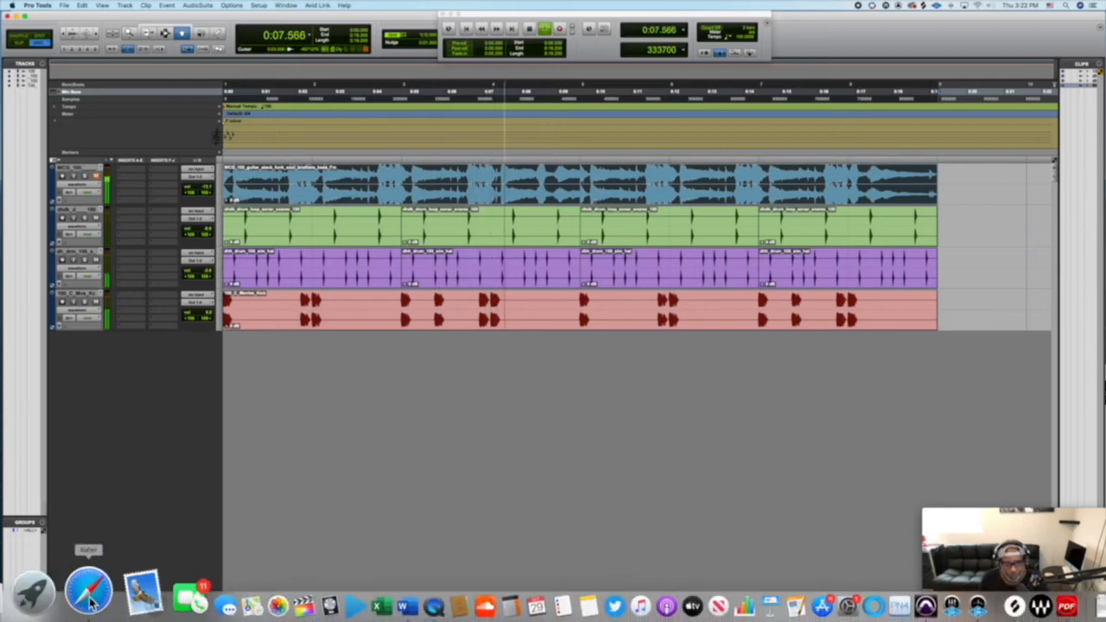
Switch to the Splice page in Safari, clear the drums filter, and filter the 100 BPM loops by bass in the R&B genre
click(96, 593)
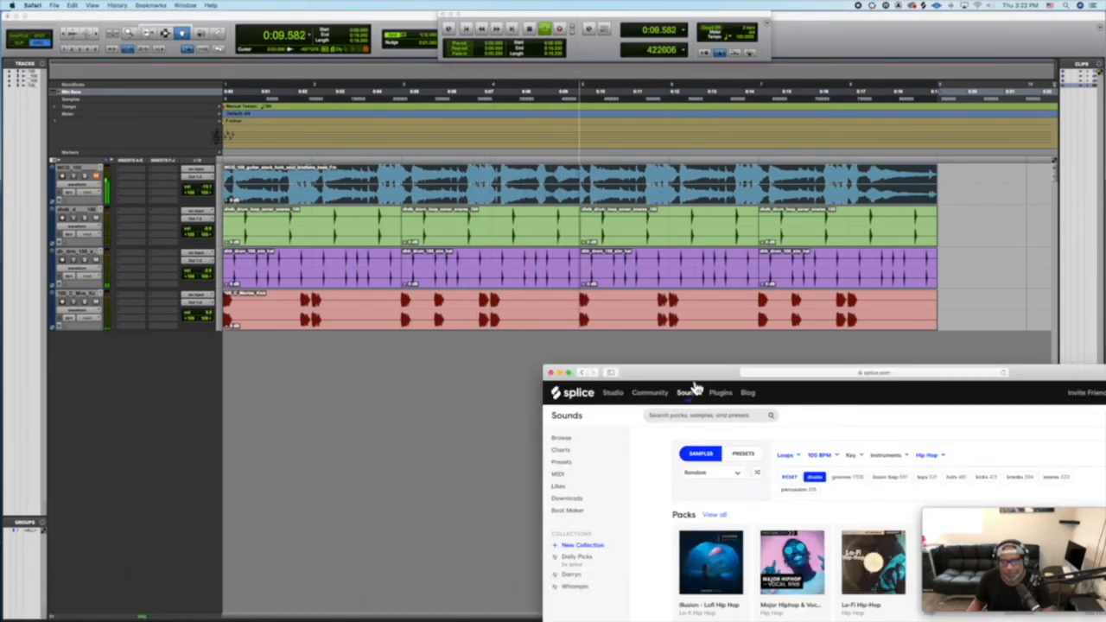
drag(698, 374, 679, 101)
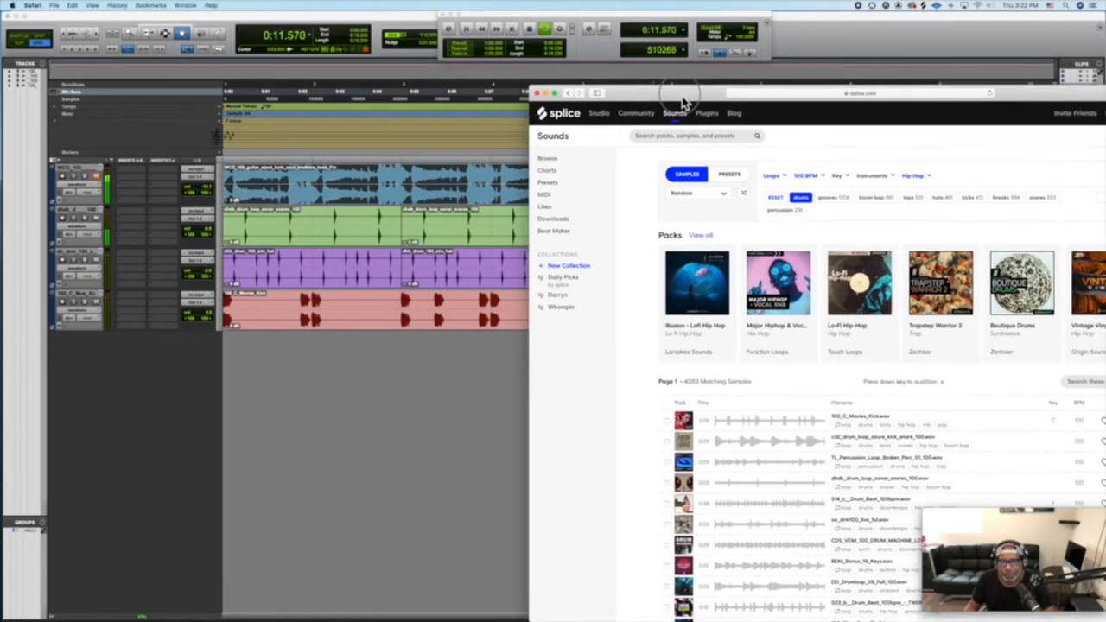
click(780, 199)
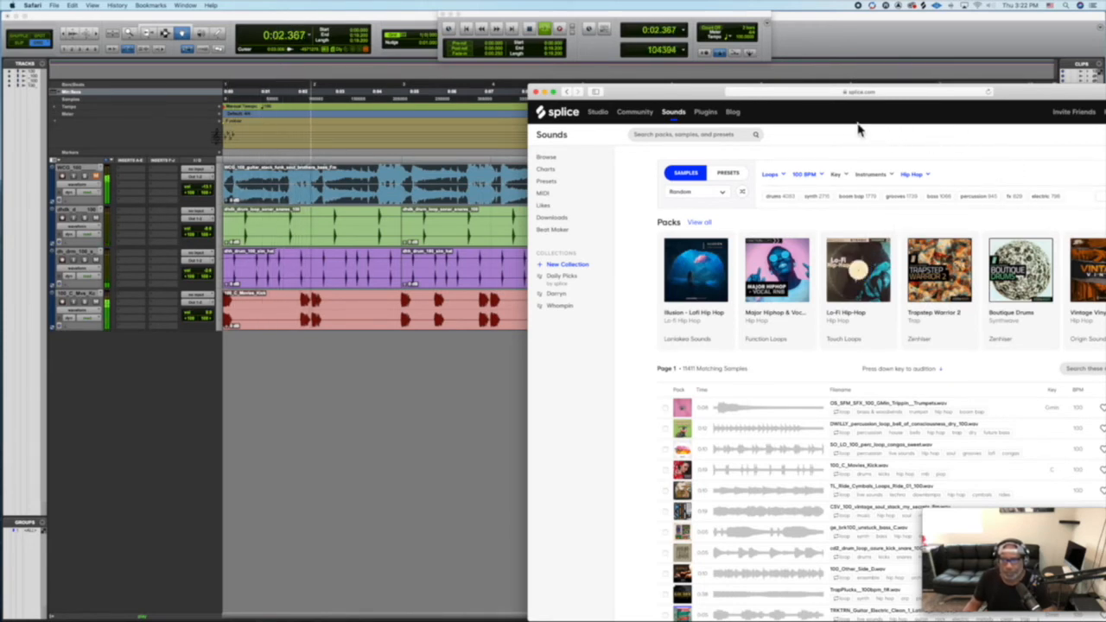
drag(847, 94, 622, 75)
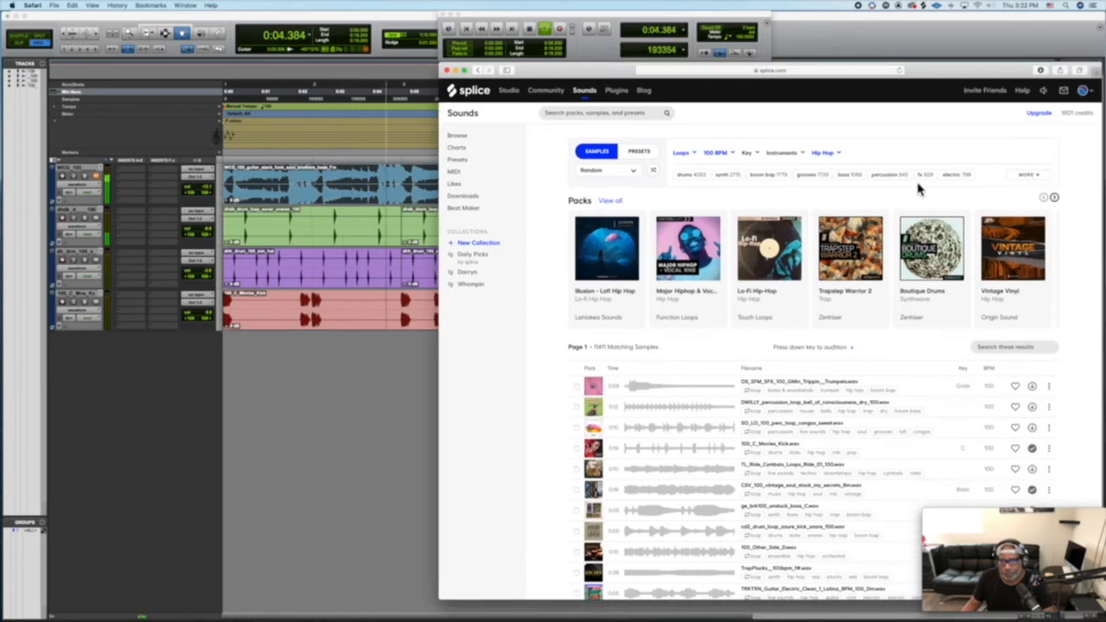
click(1024, 176)
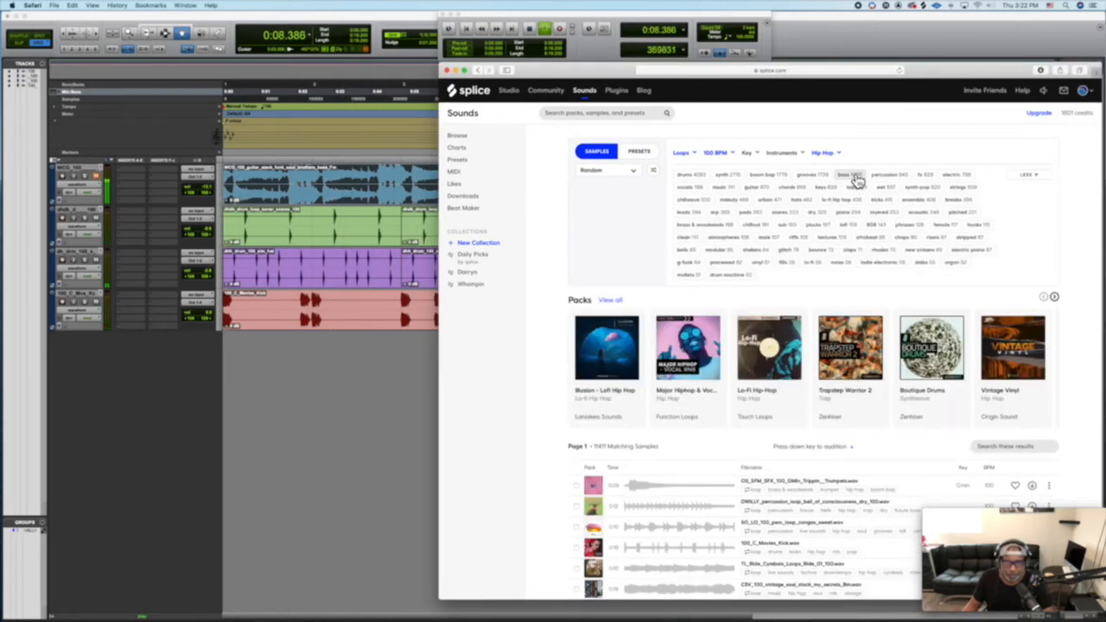
click(856, 178)
Audition the RSL_100_synth_pluck_poppy_fields_bass_G#m loop and download it
click(613, 369)
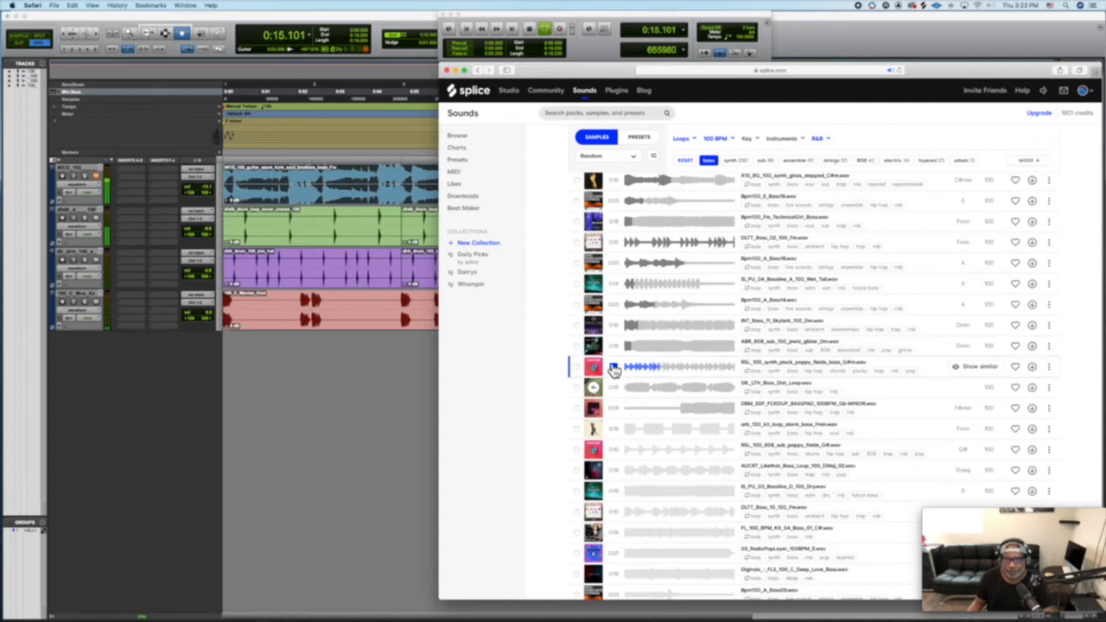
click(614, 369)
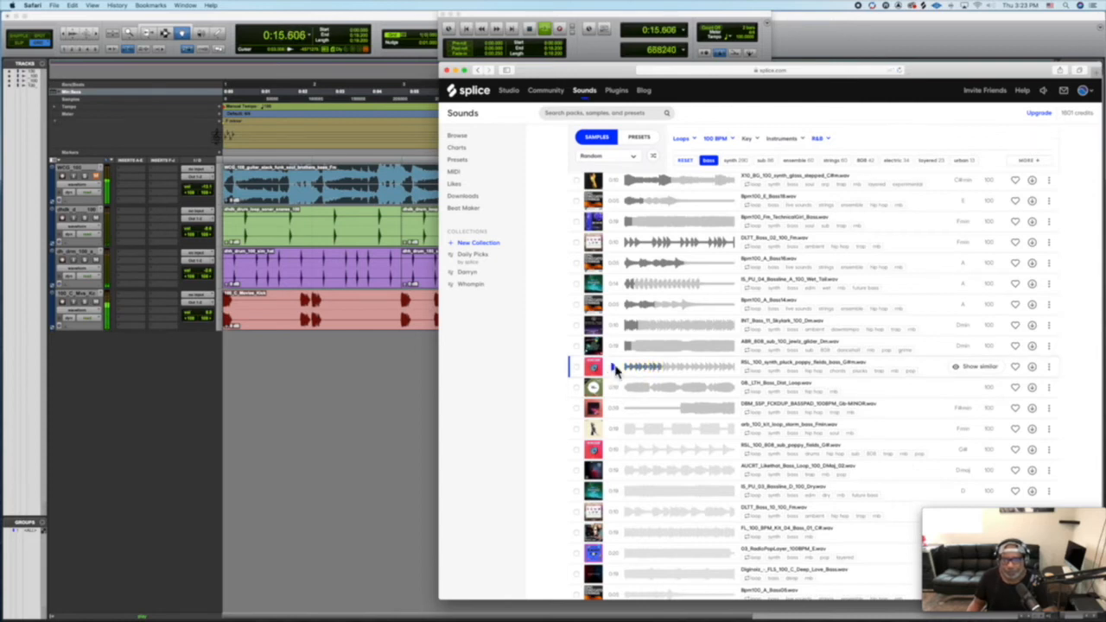
click(1035, 369)
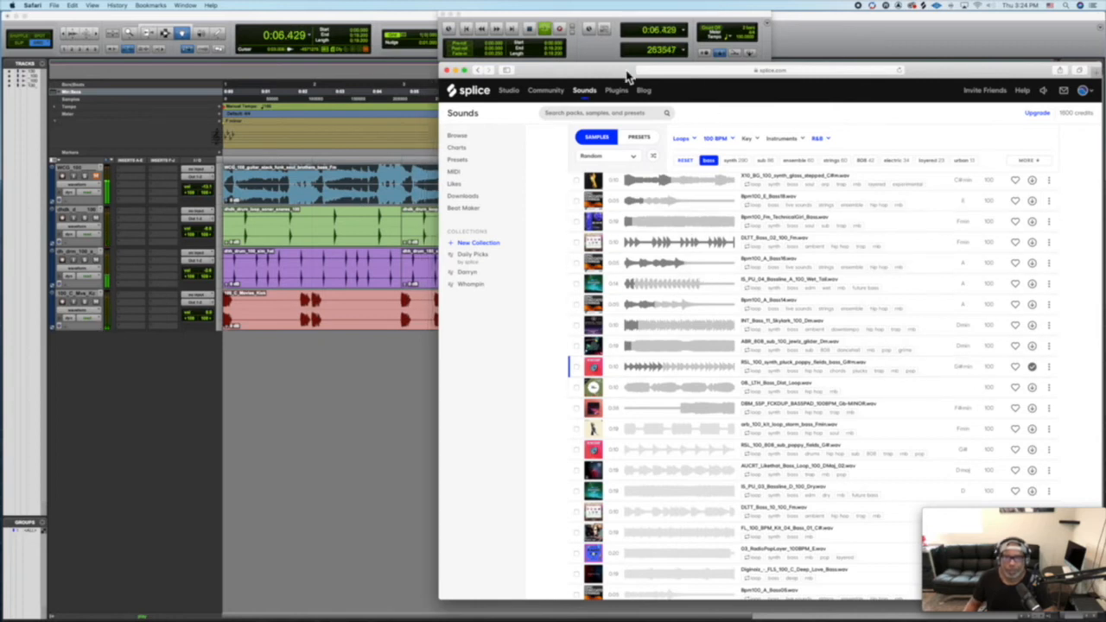
Move the browser window down, switch to the Splice app, and place RSL_100_synth_pluck_poppy_fields_bass_G#m on a new Pro Tools track below the kick
drag(629, 76, 630, 358)
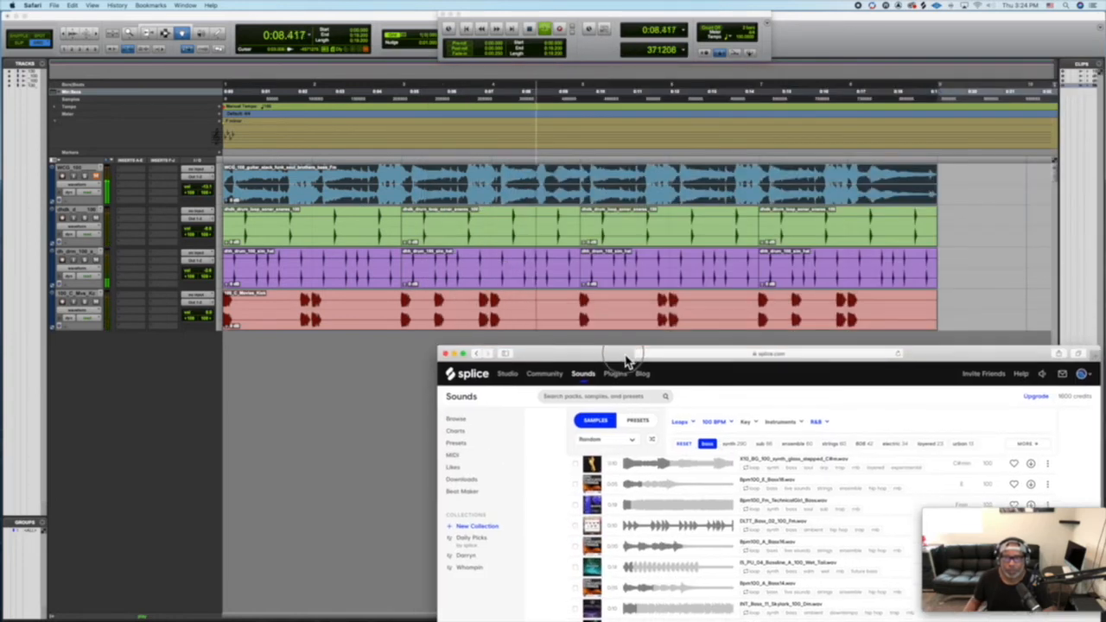
click(925, 7)
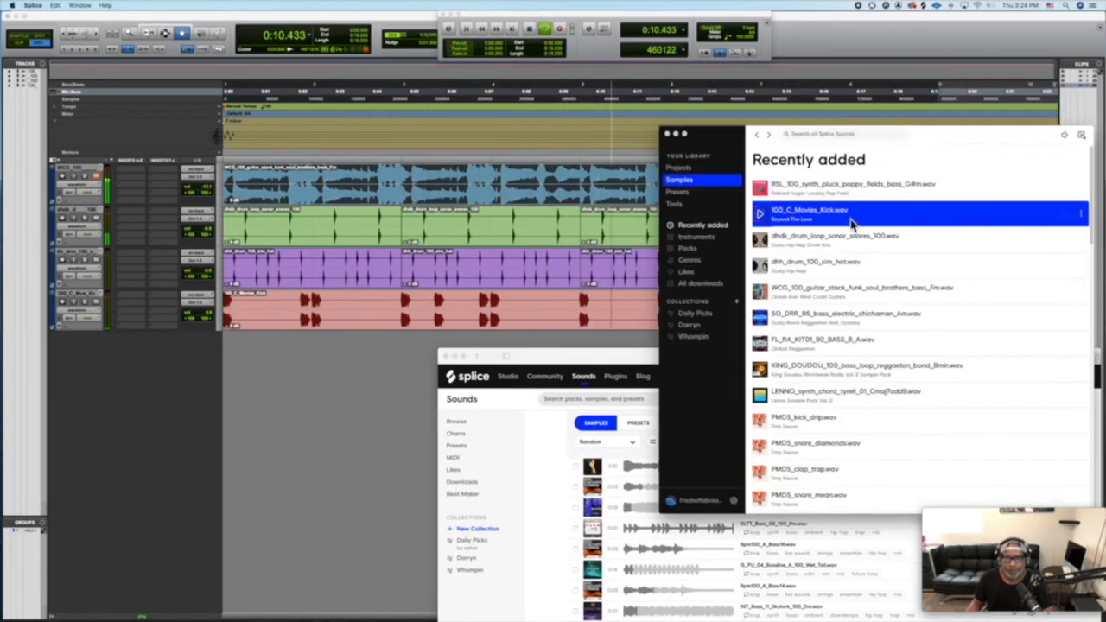
drag(835, 185, 262, 413)
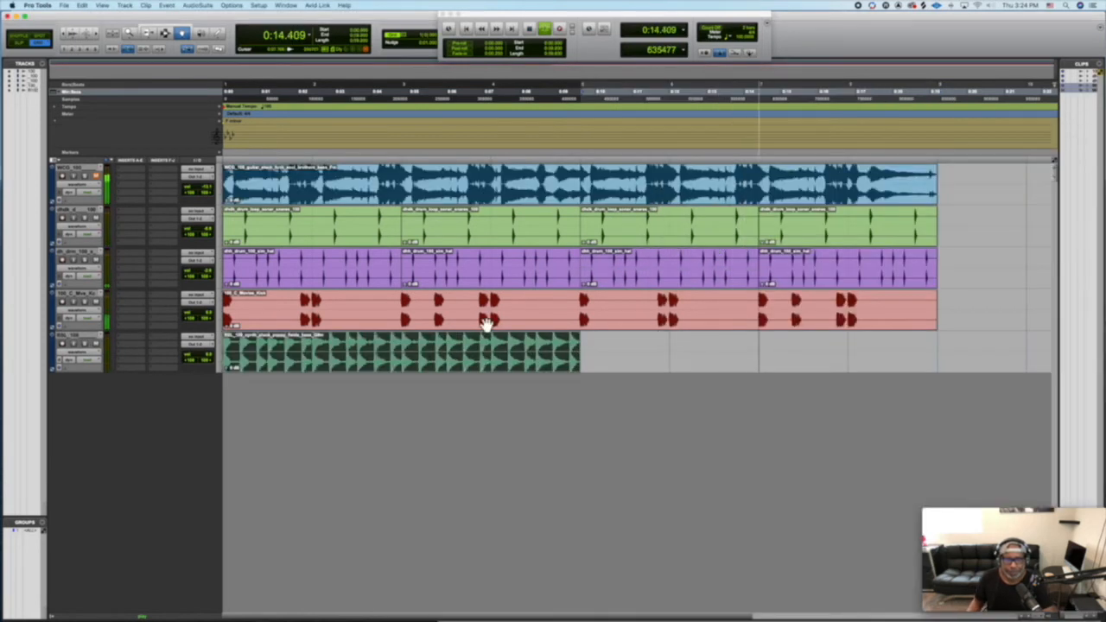
Restart playback, duplicate the synth pluck bass clip once to match the drums' length, and lower its track volume to about -7 dB
key(space)
key(space)
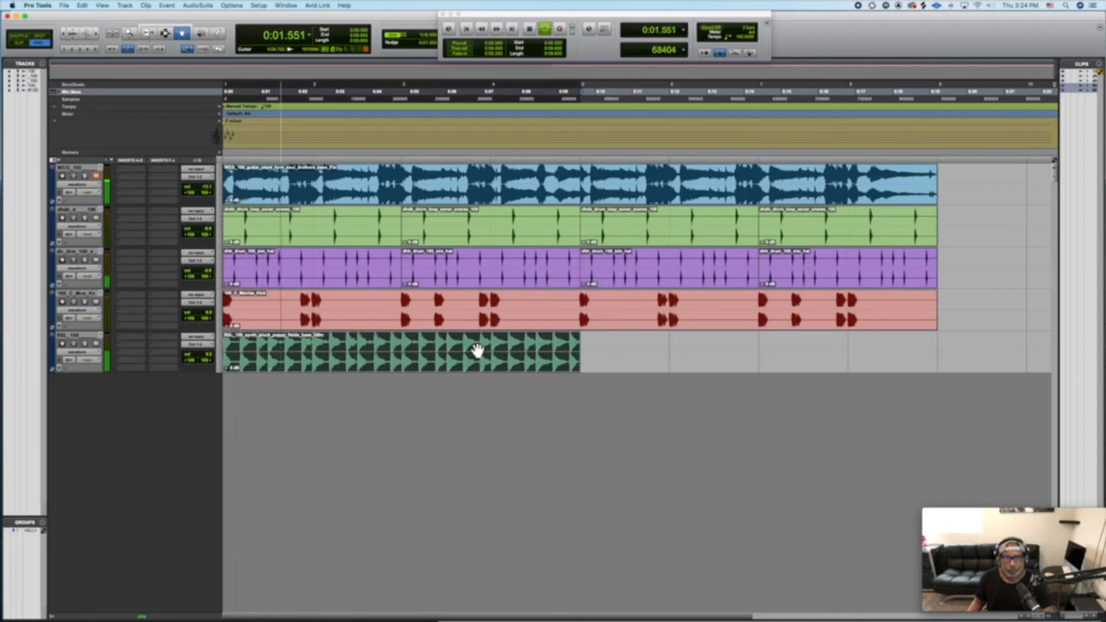
key(super+d)
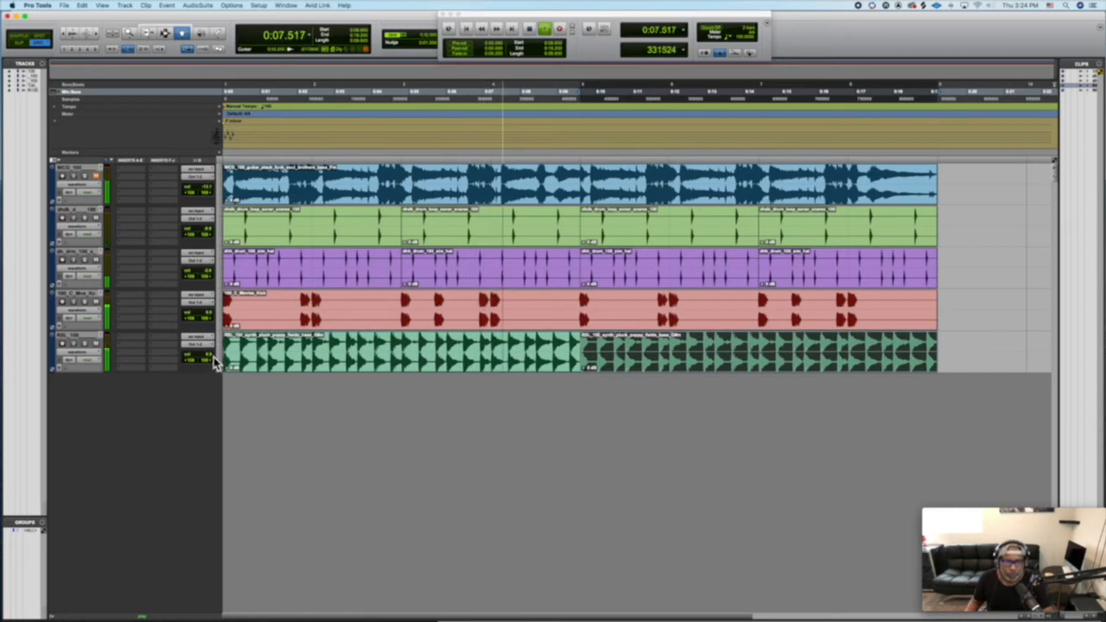
drag(214, 356, 213, 366)
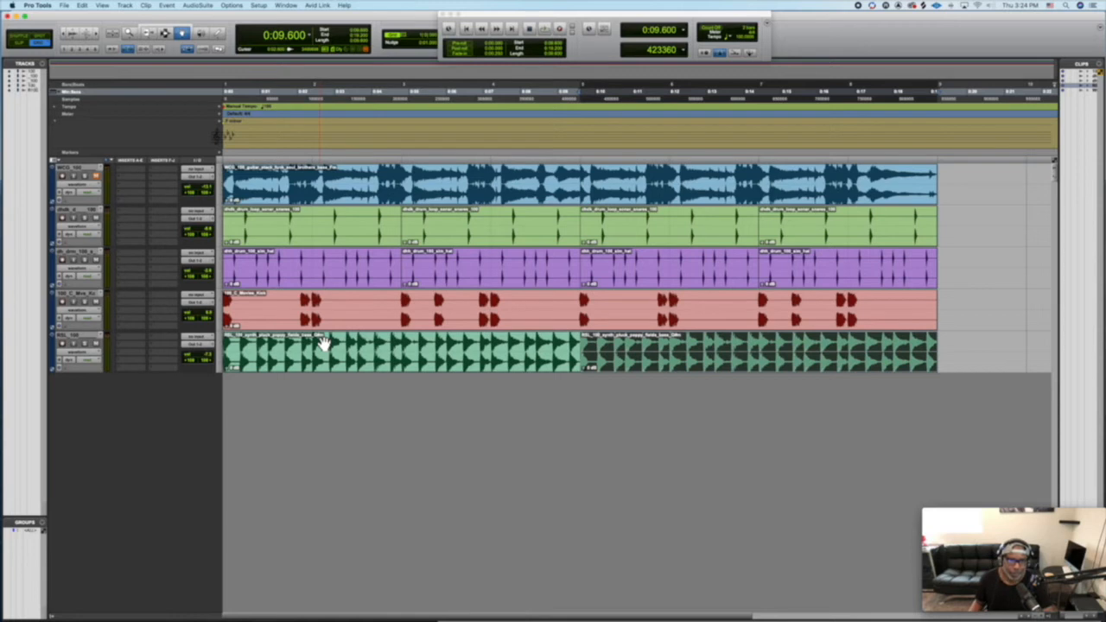
Delete the muted WCG_100 guitar stack bass track along with its clip
click(76, 167)
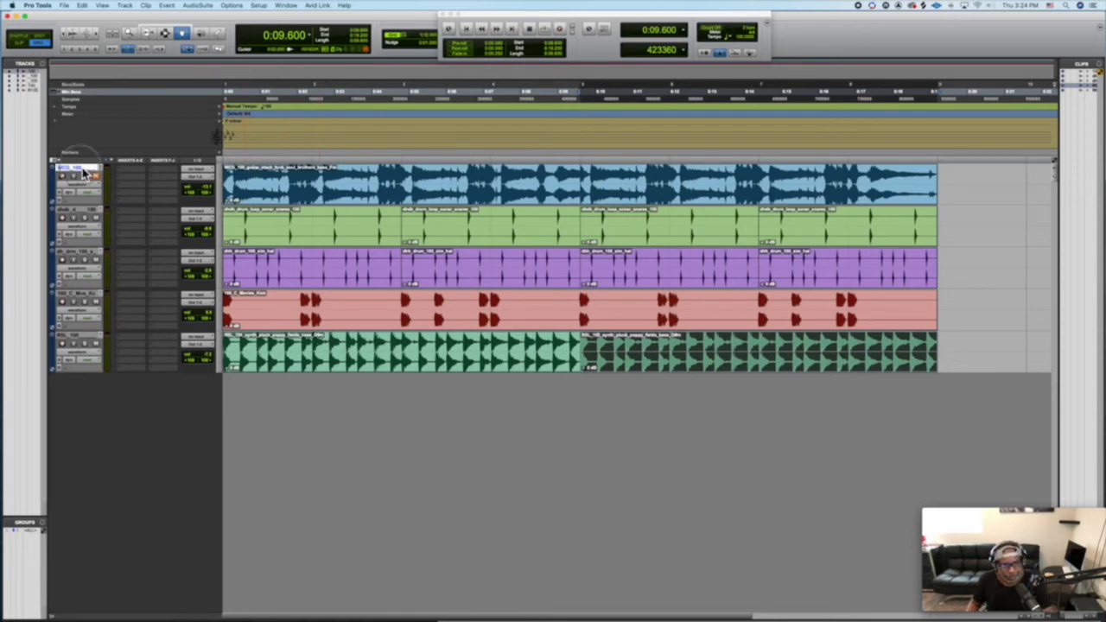
click(126, 7)
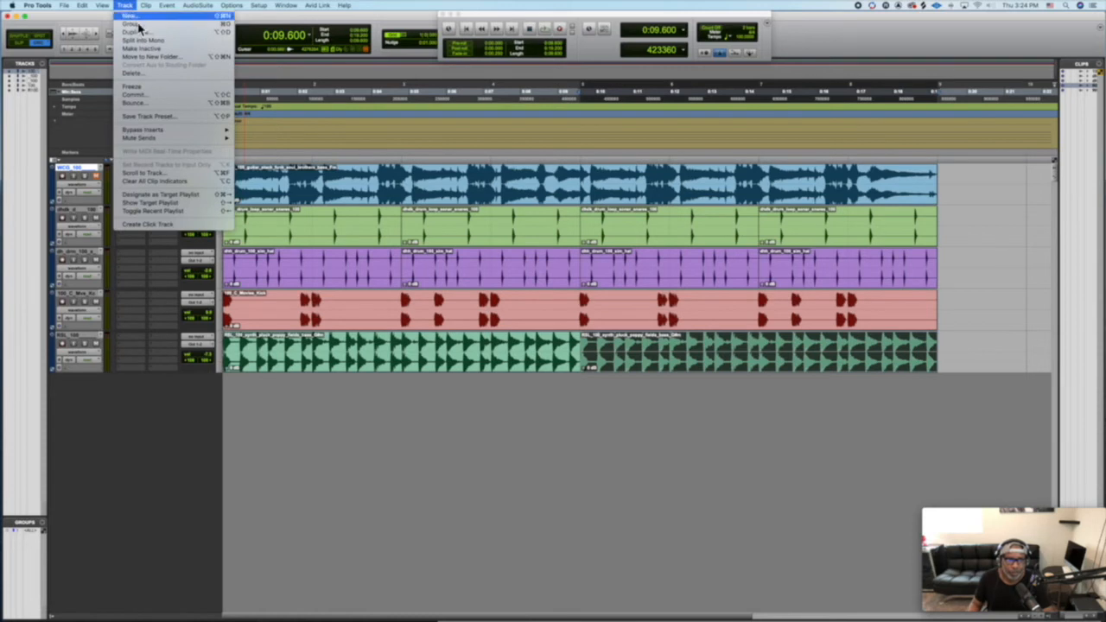
click(163, 74)
click(620, 253)
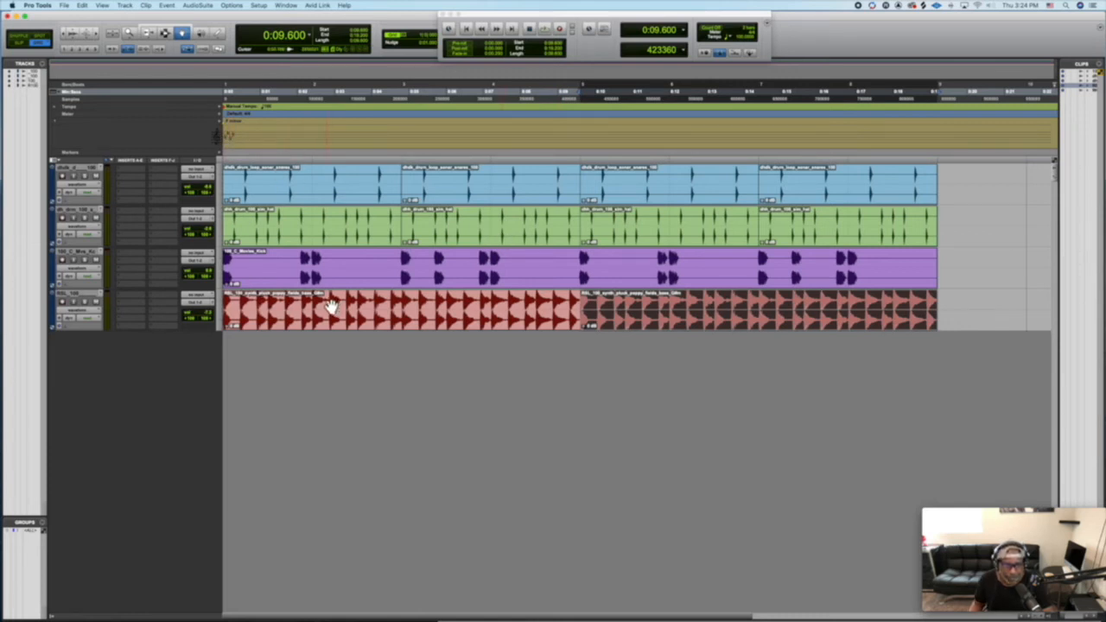
Change the session's key signature to G# minor through the end of the session, and play the drums with the new bass
click(223, 129)
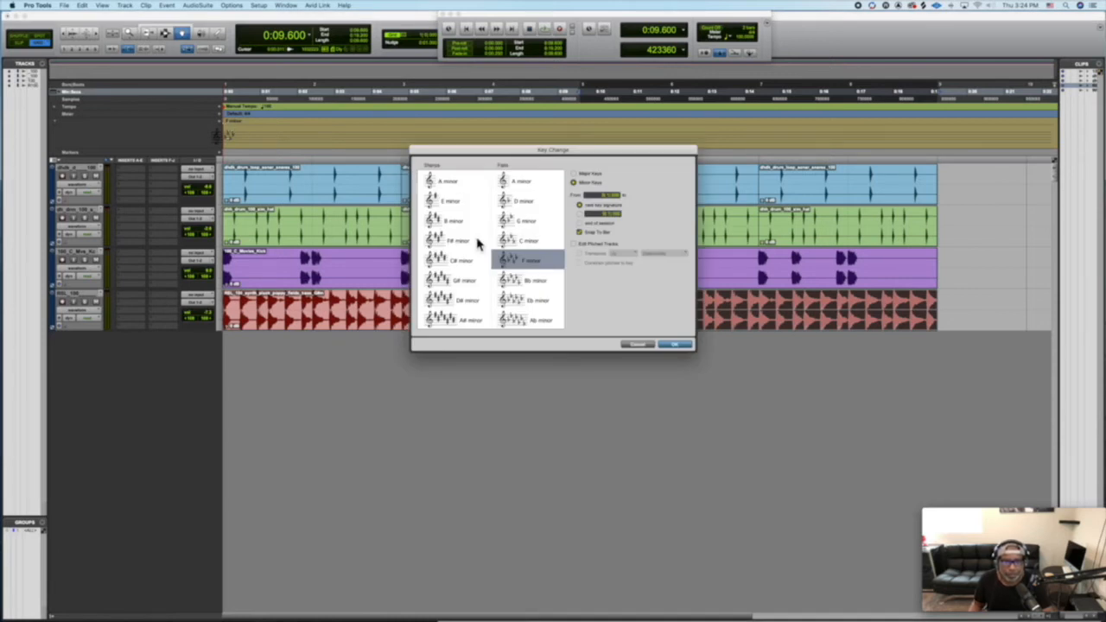
click(443, 281)
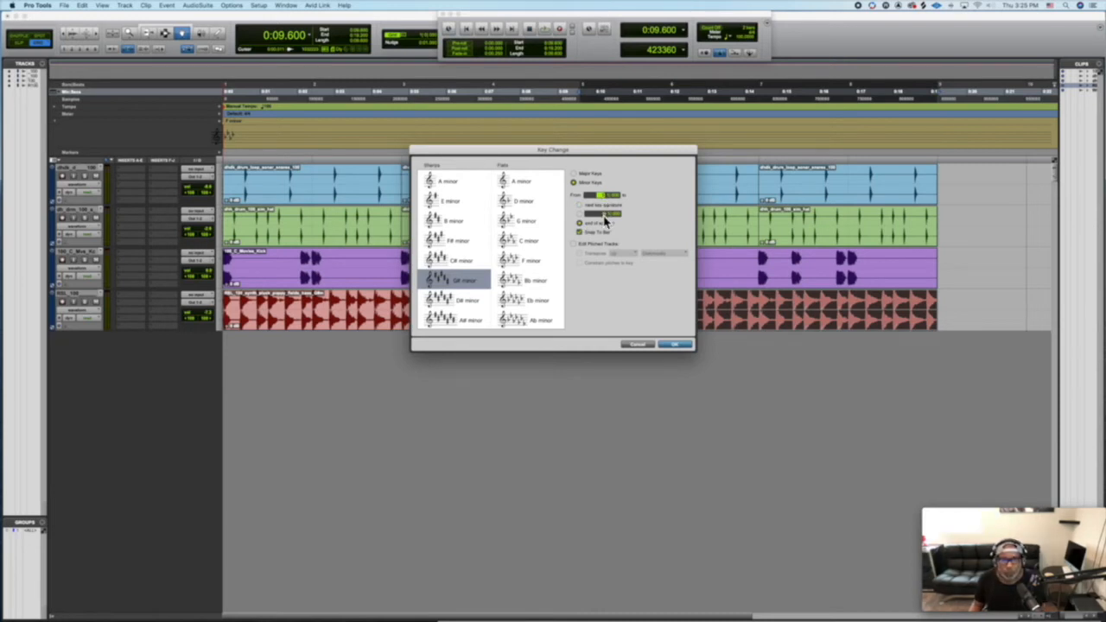
click(604, 216)
click(676, 345)
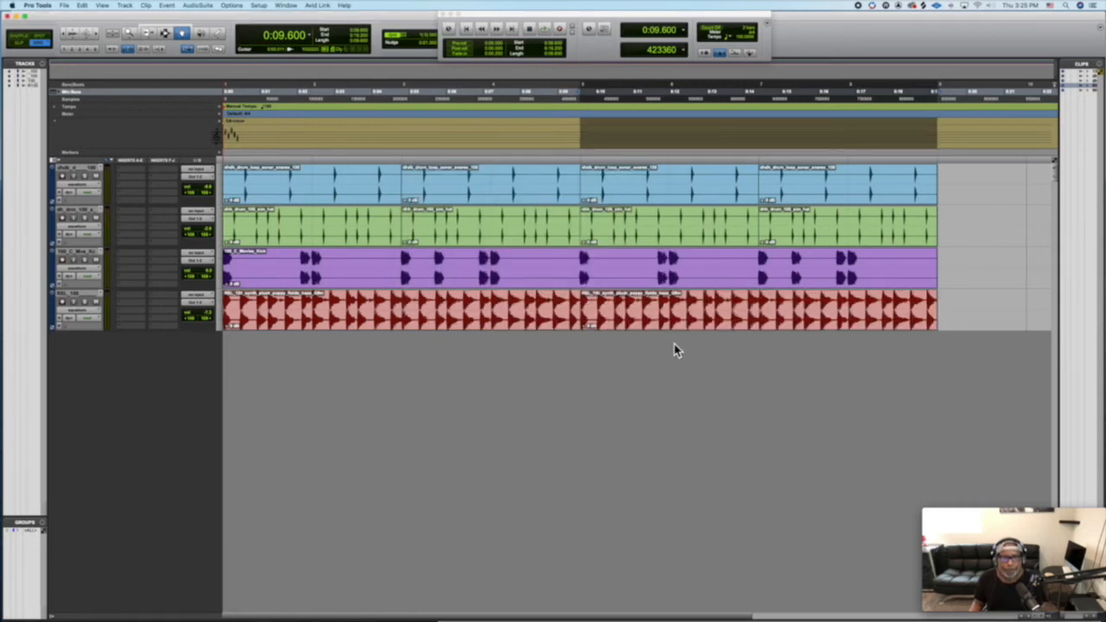
key(space)
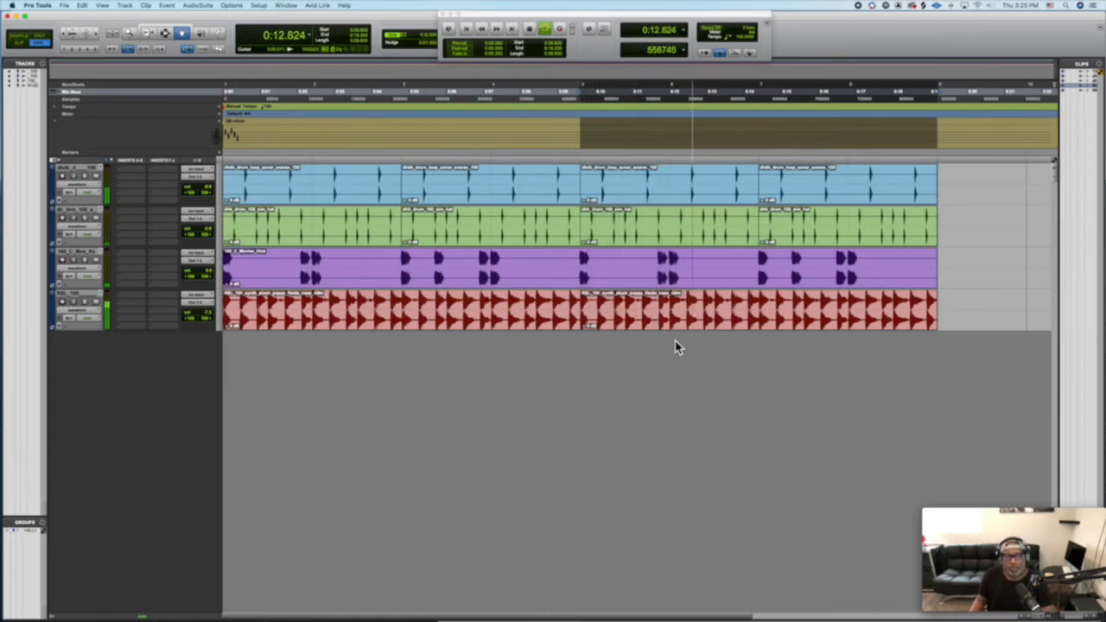
key(space)
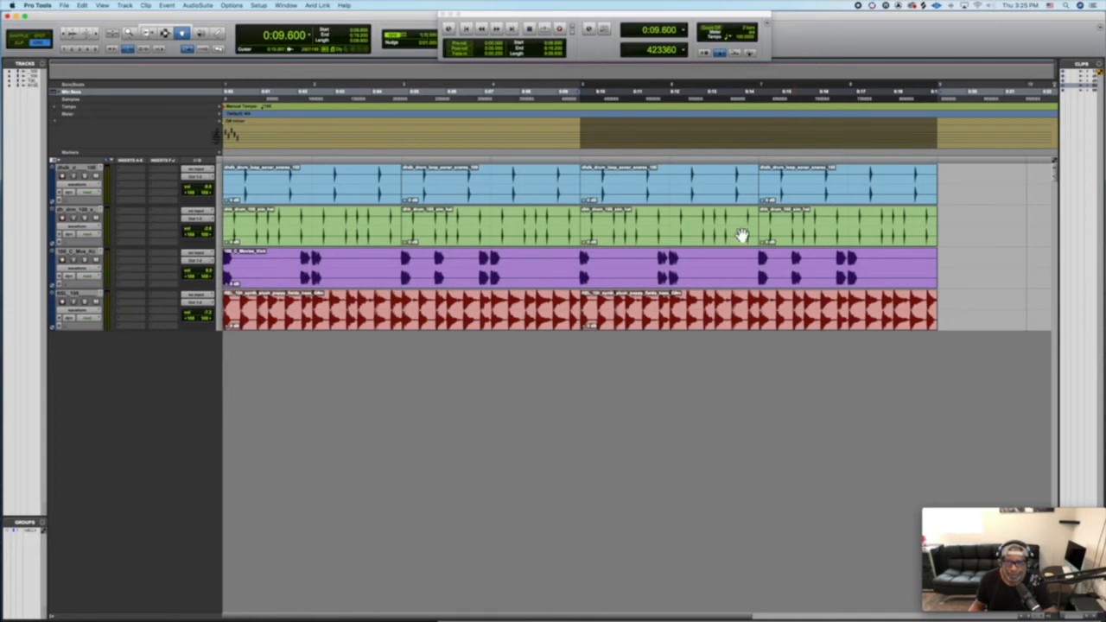
Switch to Splice in Safari, raise its window, and filter the 100 BPM bass loops to the key of Ab minor
mouse_move(268, 611)
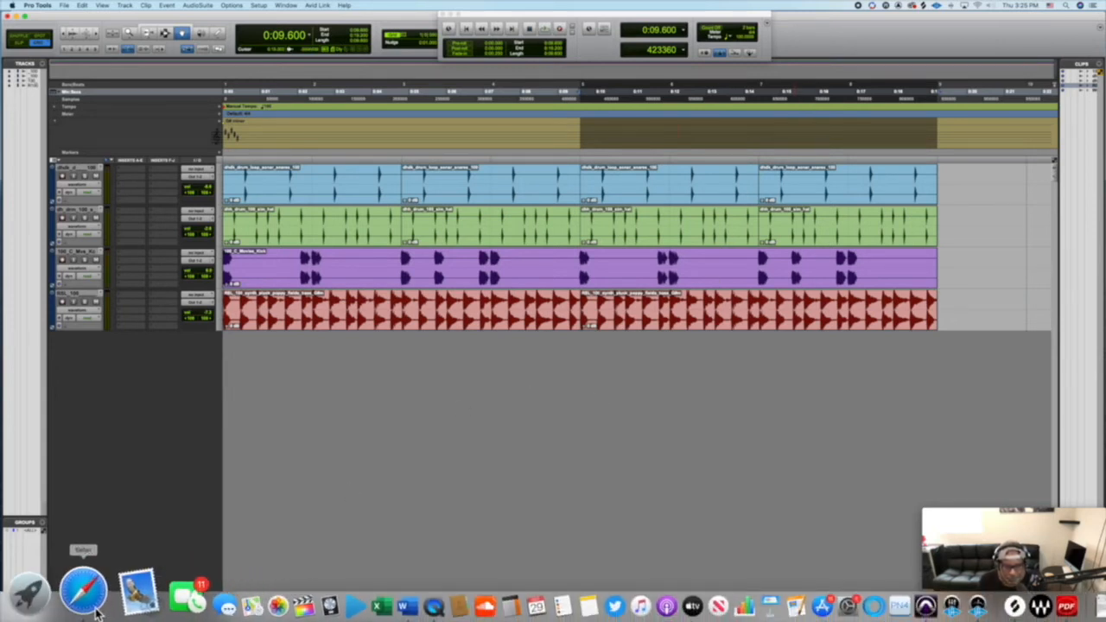
click(97, 612)
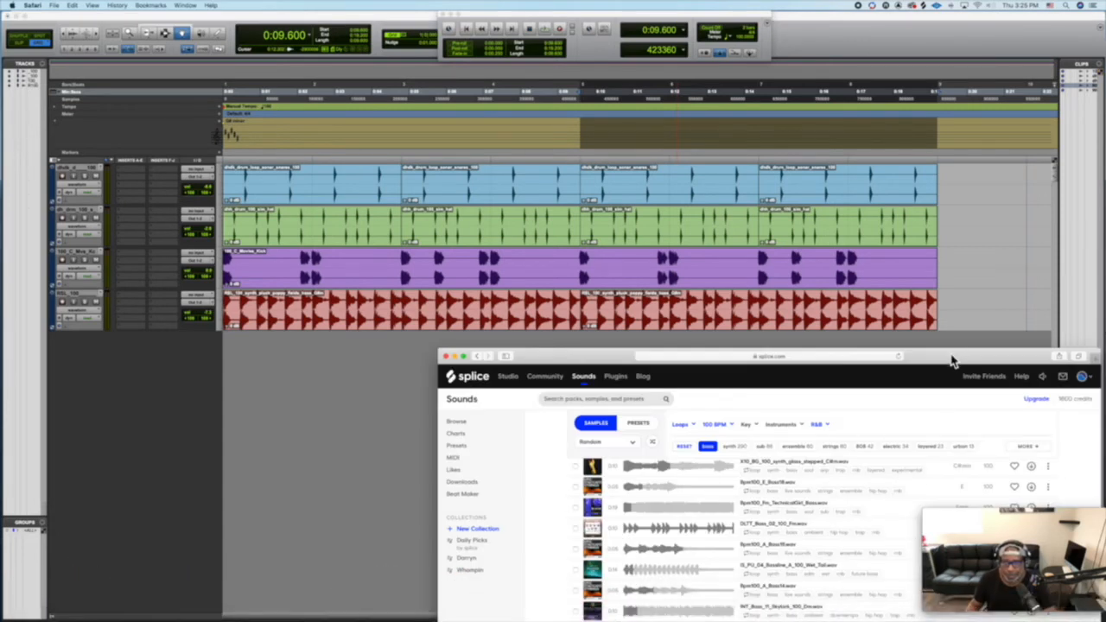
drag(950, 357, 959, 122)
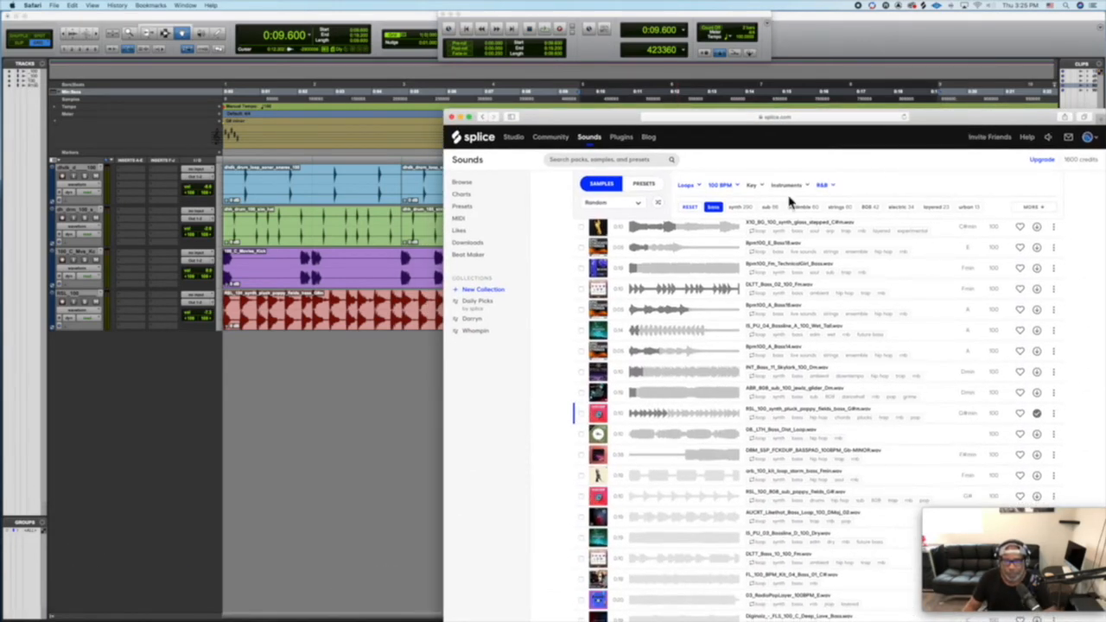
click(757, 188)
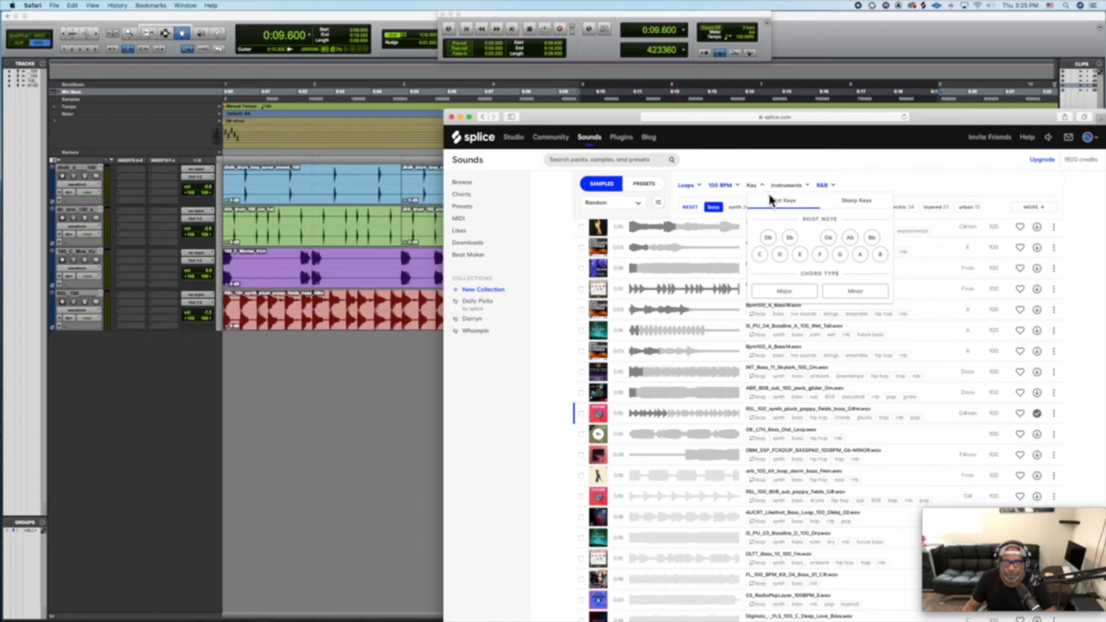
click(851, 244)
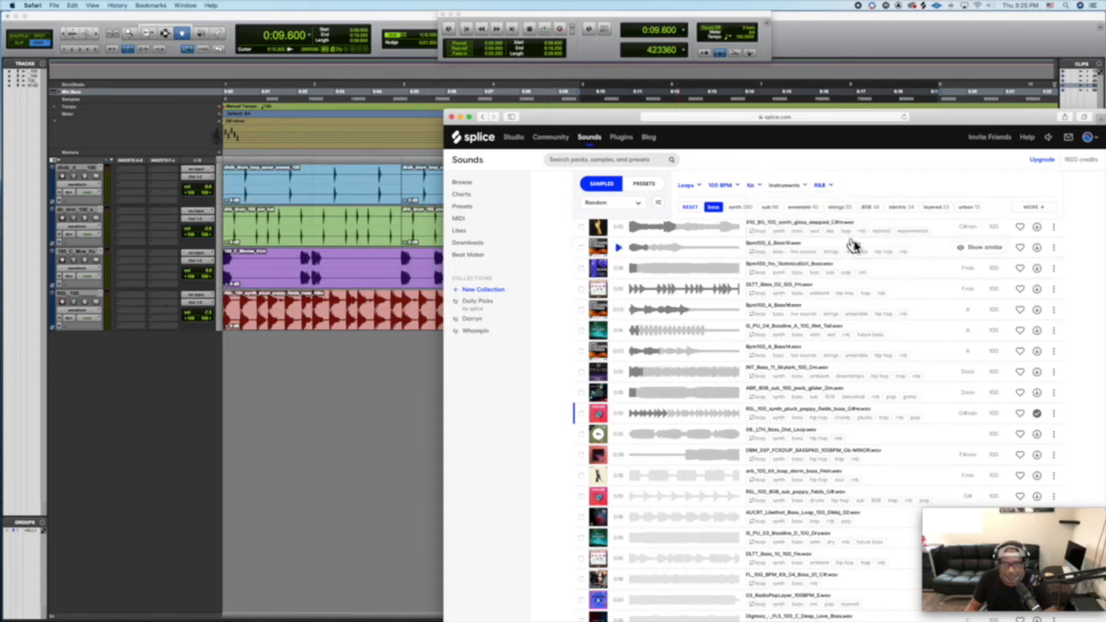
click(761, 205)
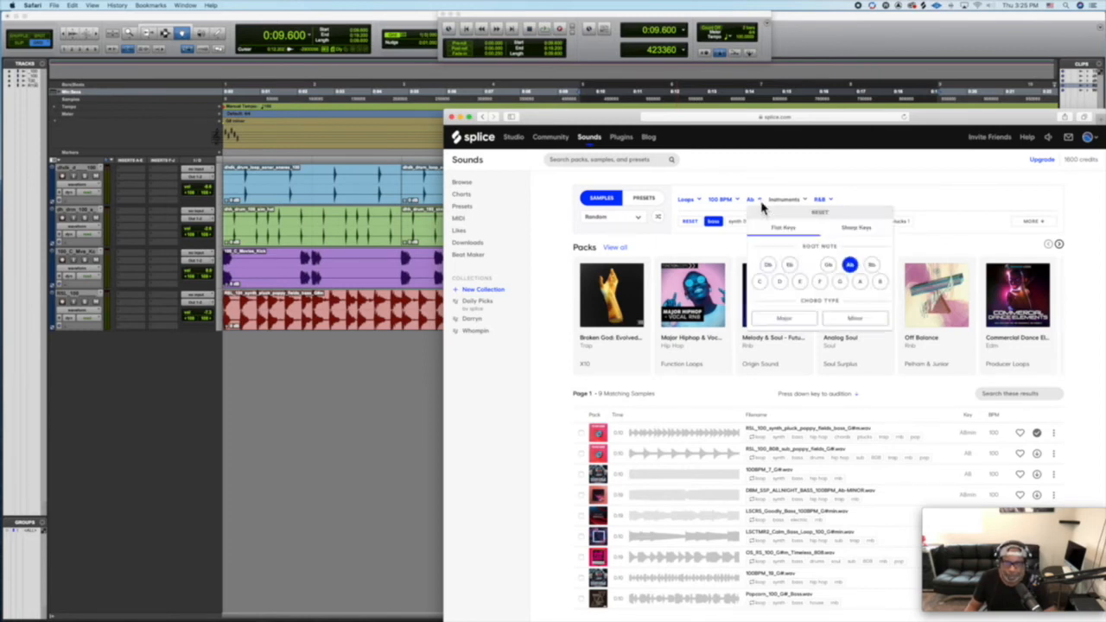
click(843, 318)
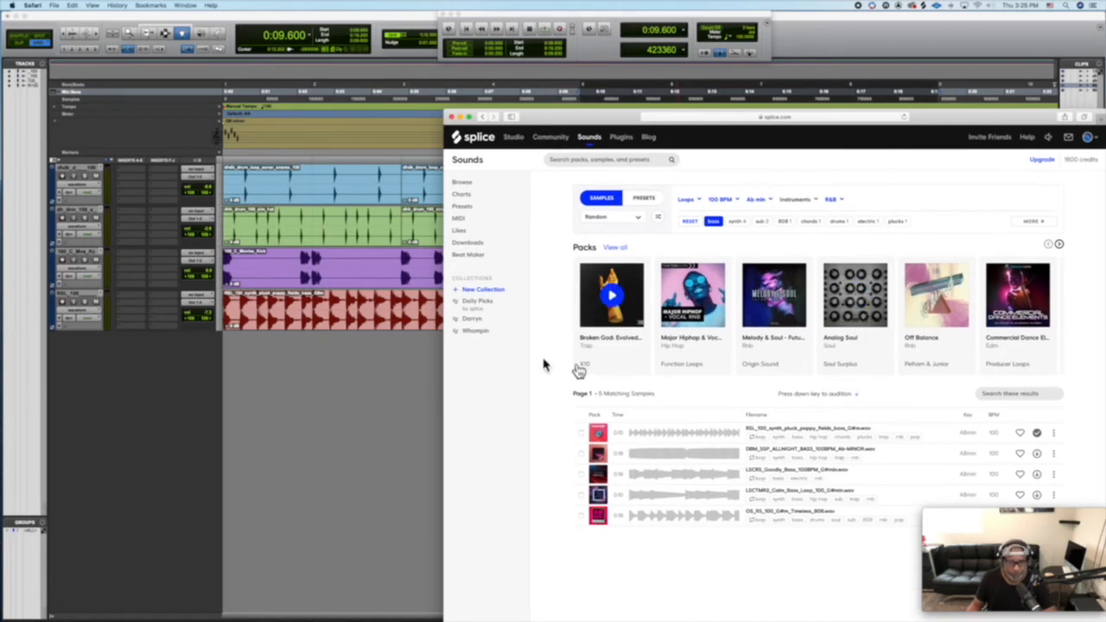
Select the first synth pluck bass clip in Pro Tools, play it looped, and audition LSCRS_Goodly_Bass_100BPM_G#min in Splice over it
click(330, 332)
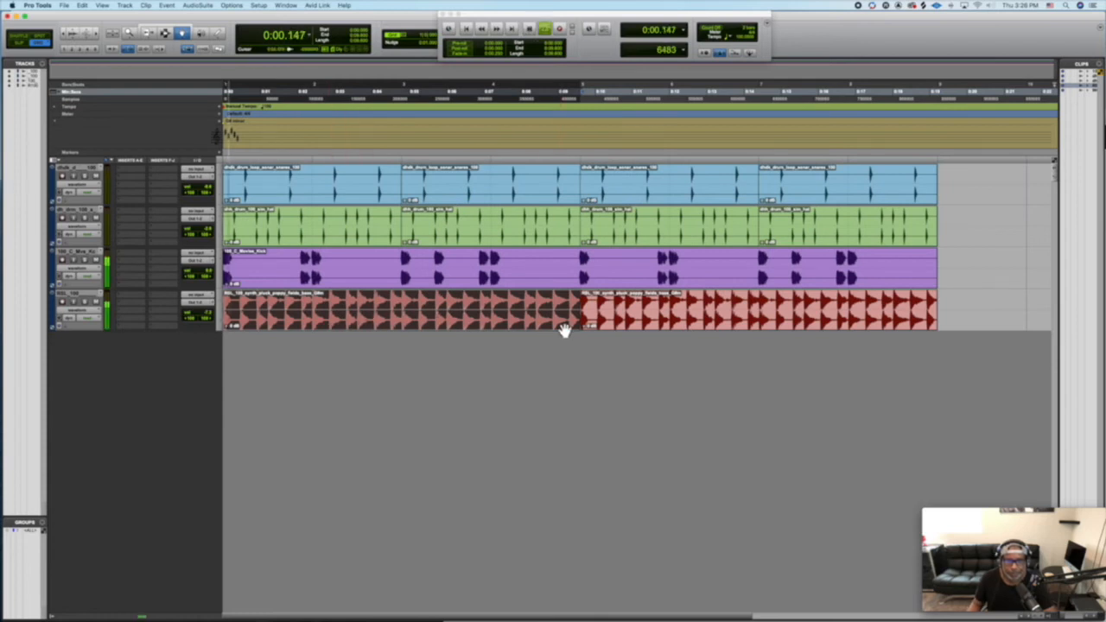
mouse_move(199, 617)
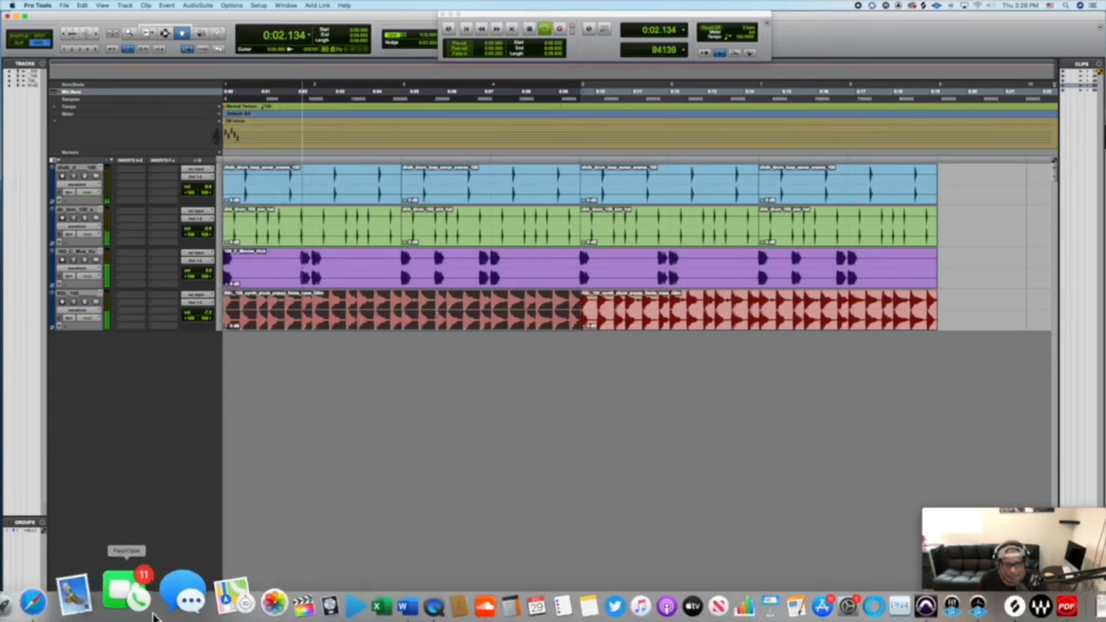
click(91, 605)
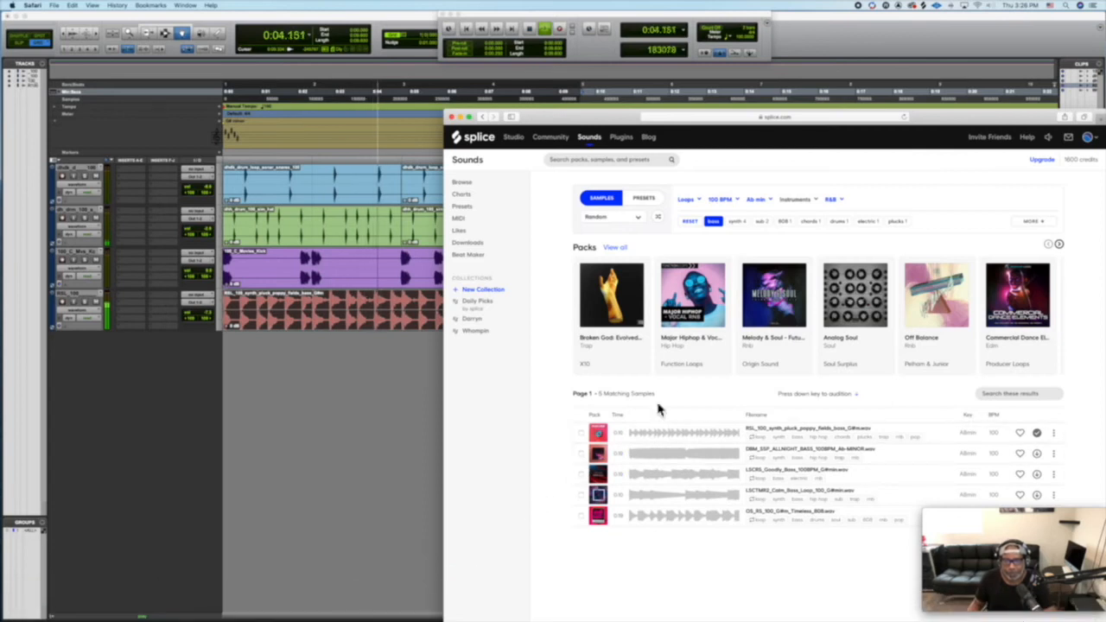
drag(933, 117, 940, 78)
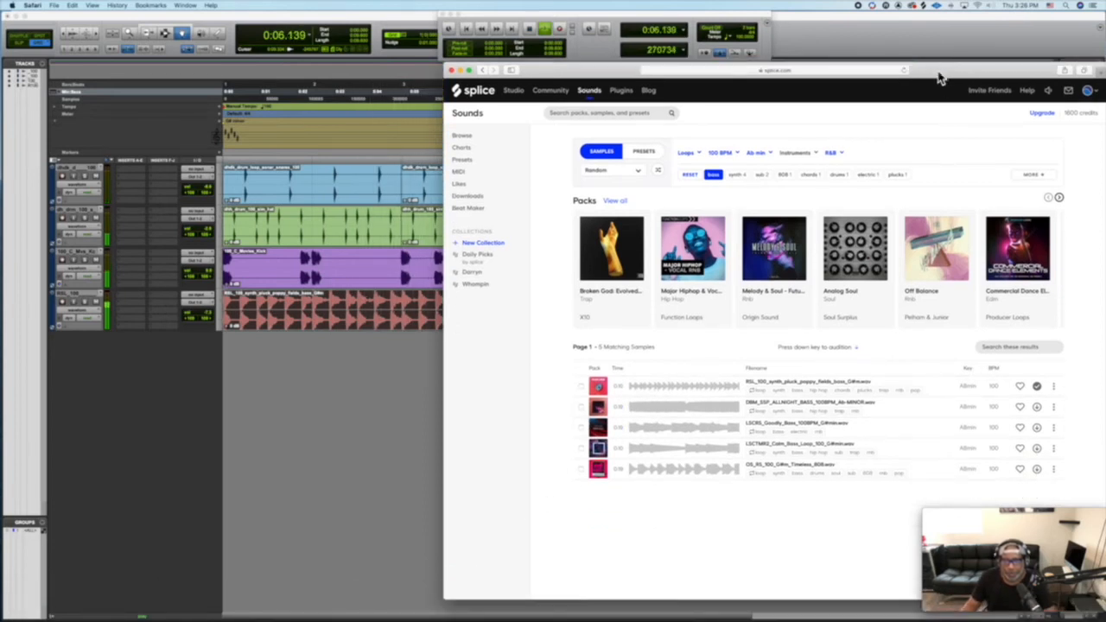
click(620, 429)
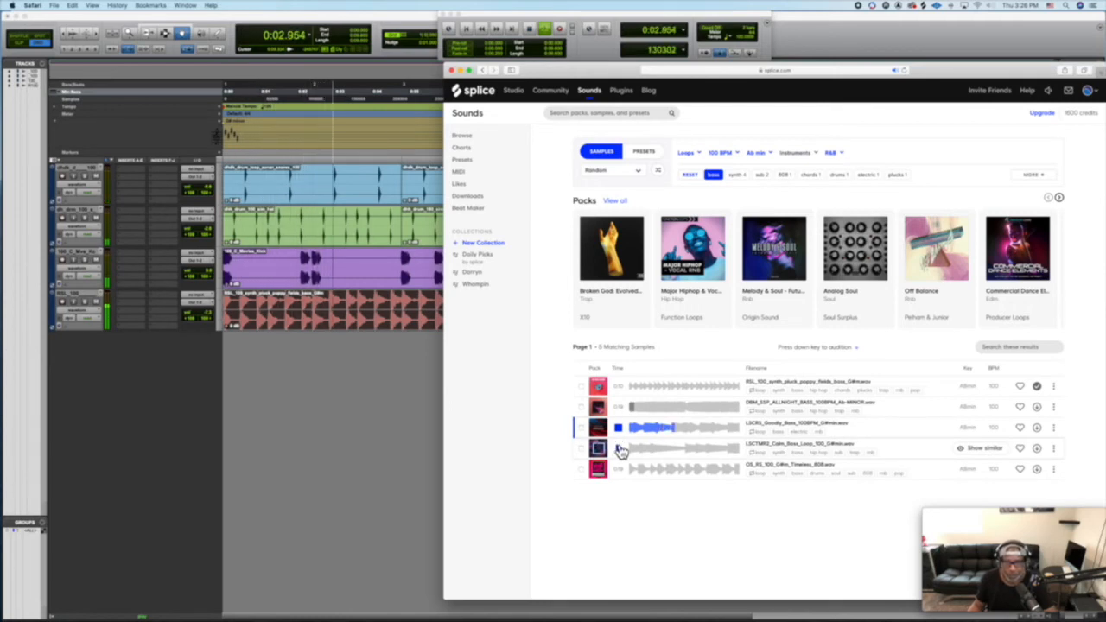
Clear the bass tag from the Ab minor loops, browse the wider results, and filter them by the vocals tag
click(713, 174)
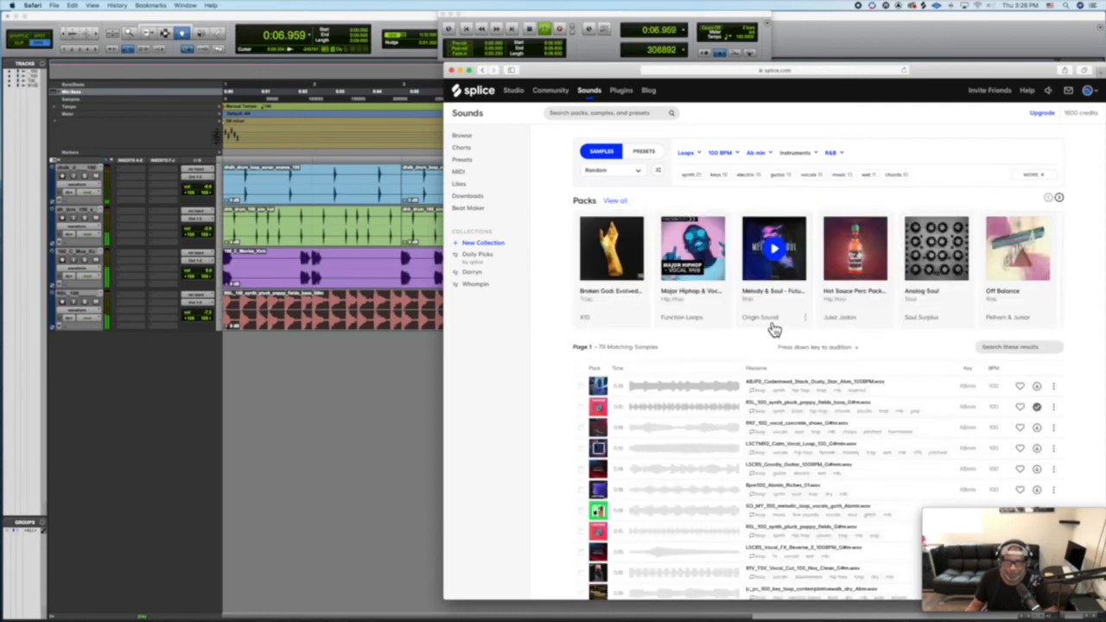
scroll(773, 324, down, 2)
scroll(773, 328, up, 1)
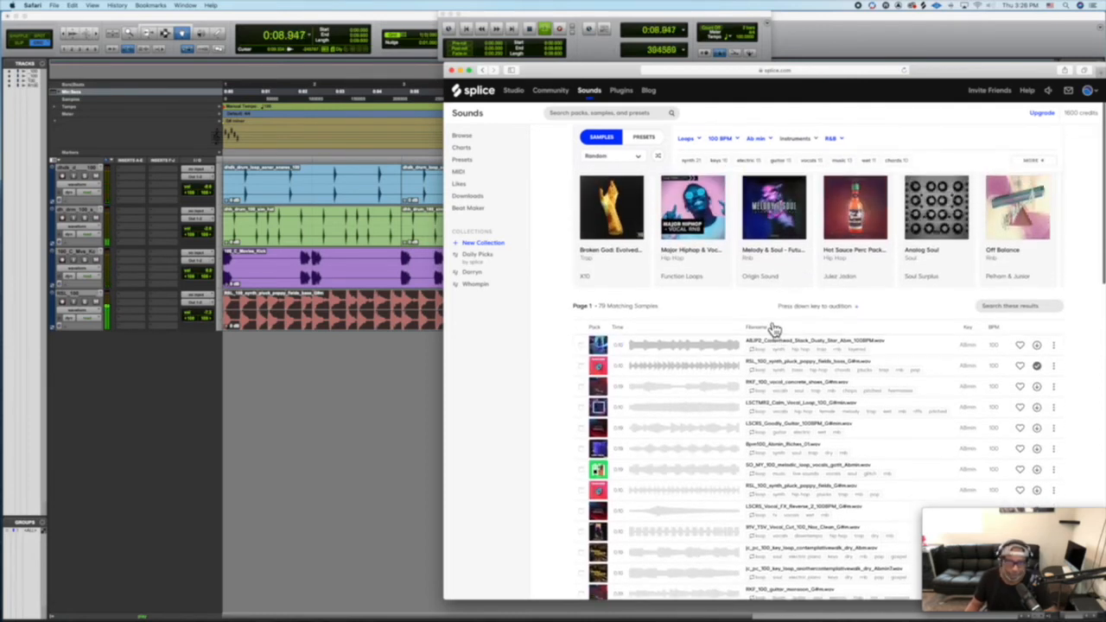
scroll(773, 328, down, 2)
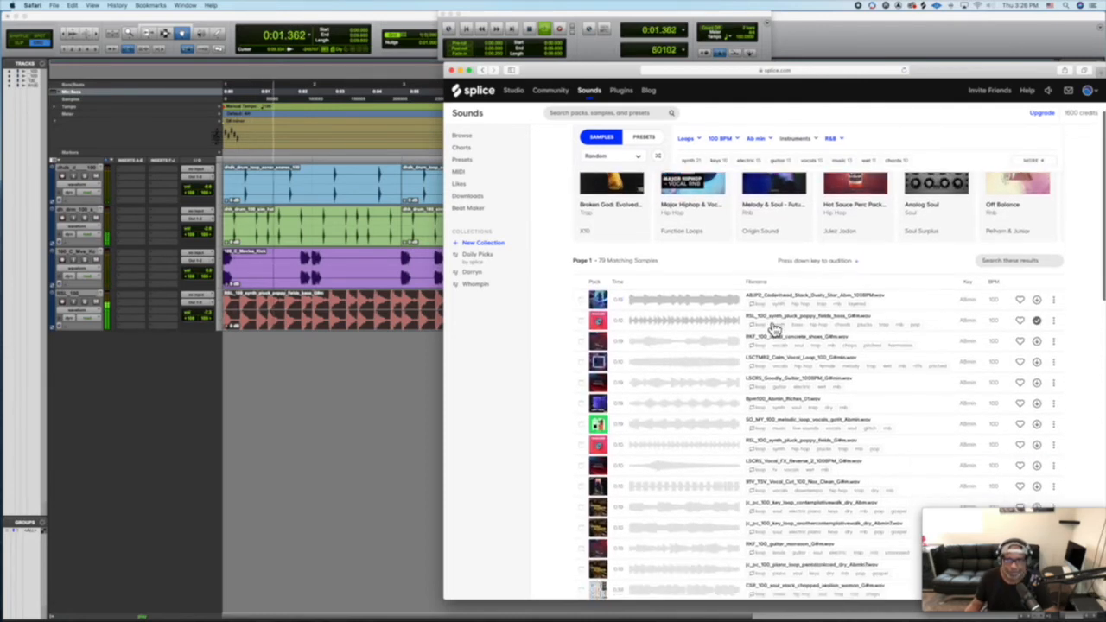
scroll(773, 328, down, 1)
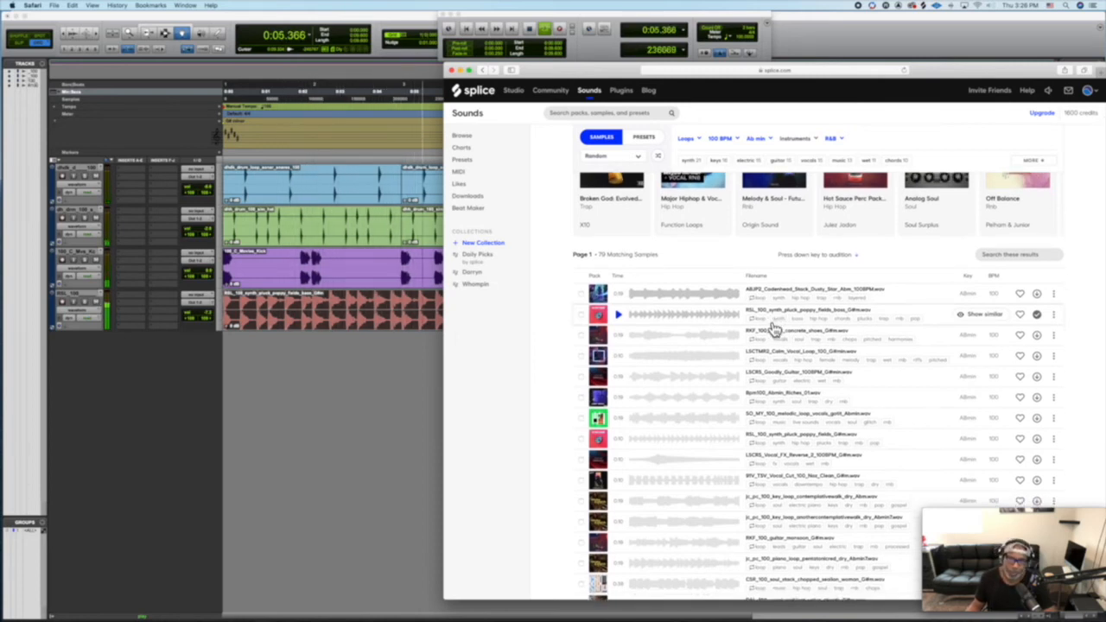
click(813, 162)
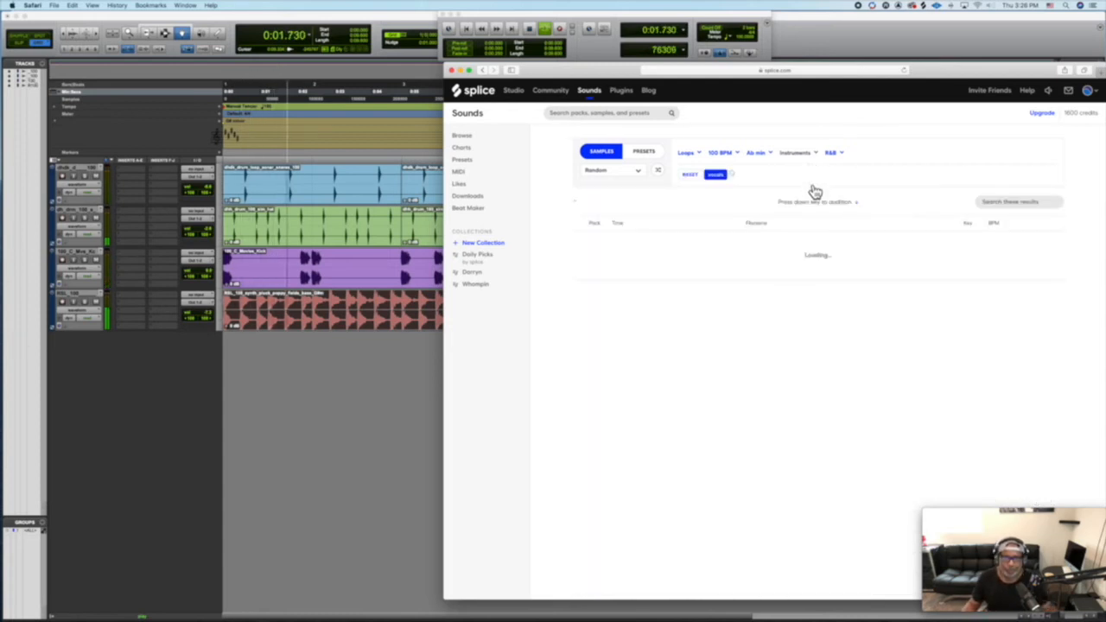
scroll(844, 369, down, 2)
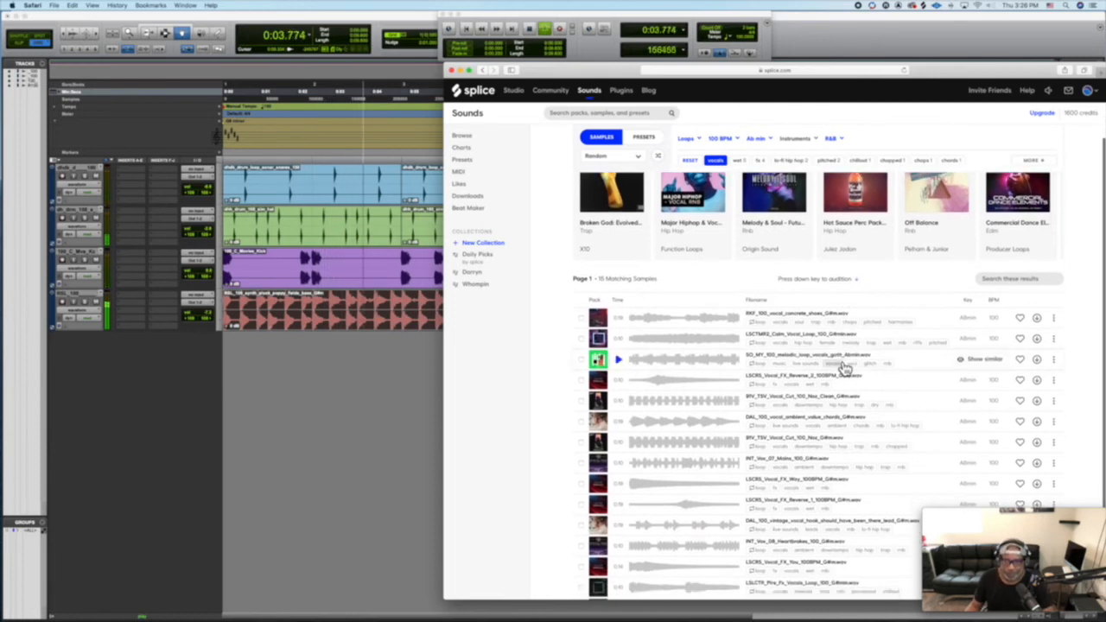
Audition the Ab minor vocal loops in turn, from RKF_100_vocal_concrete_shoes down to DAL_100_vintage_vocal_hook_should_have_been_there_lead
click(618, 320)
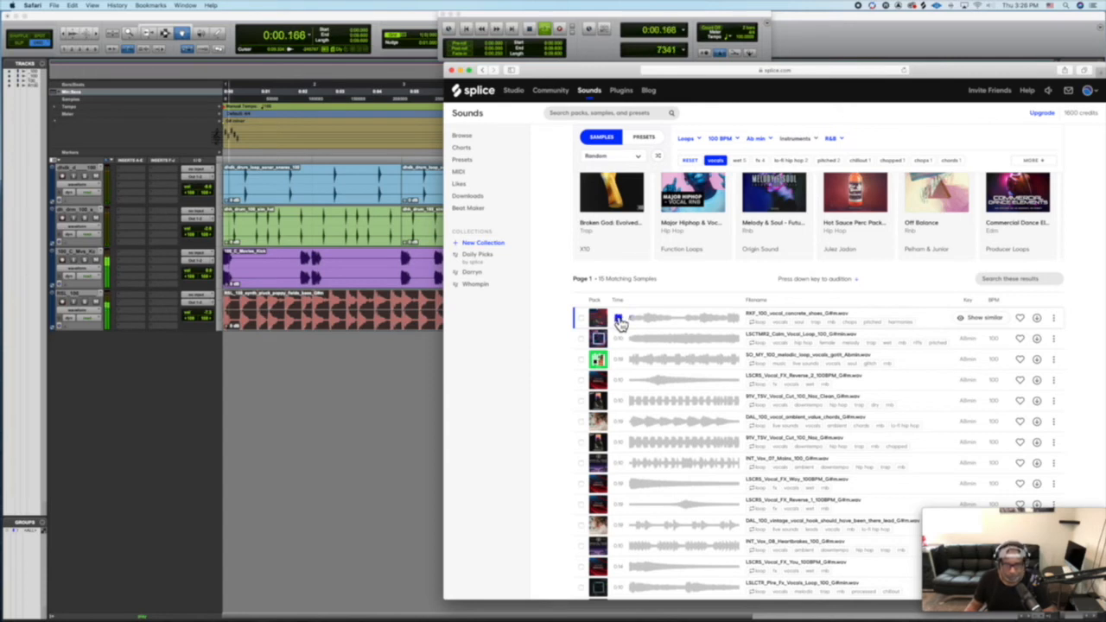
scroll(619, 322, down, 1)
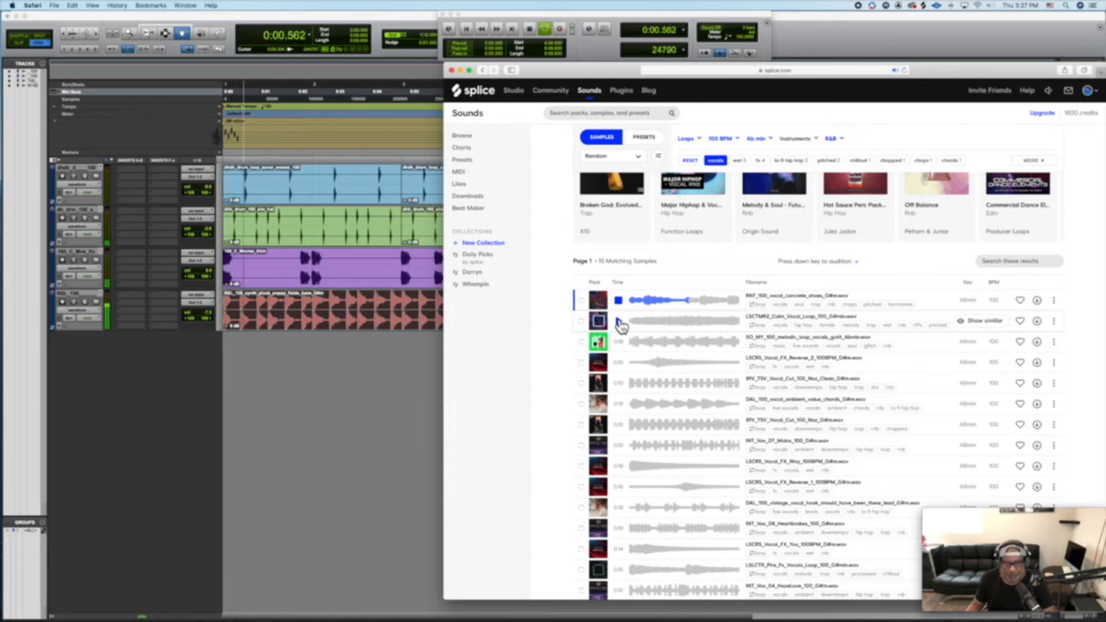
click(619, 323)
click(620, 342)
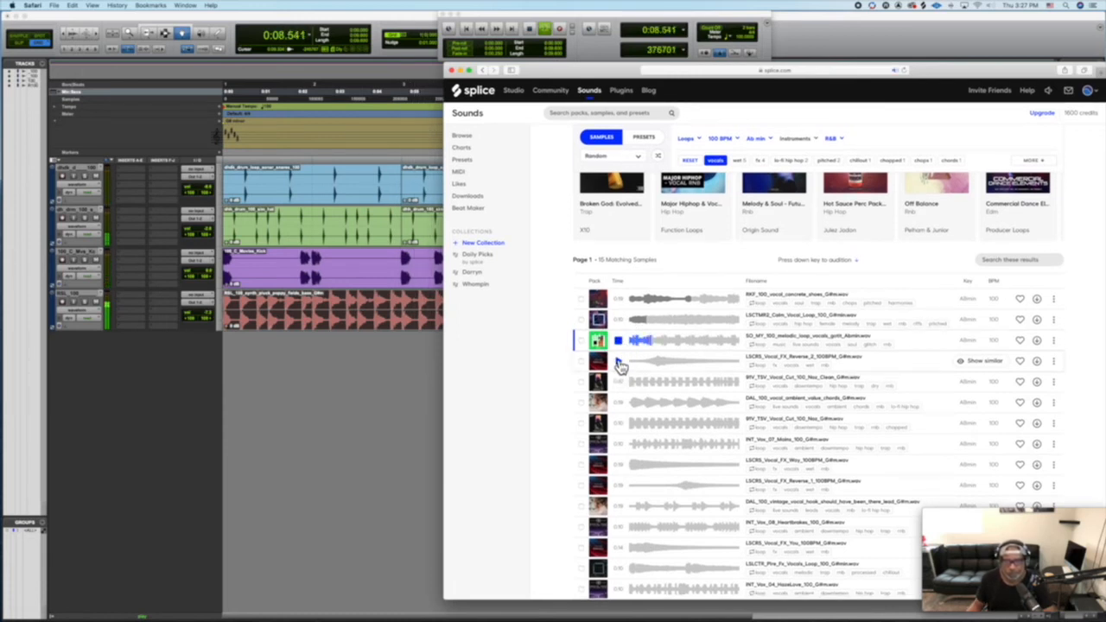
click(618, 363)
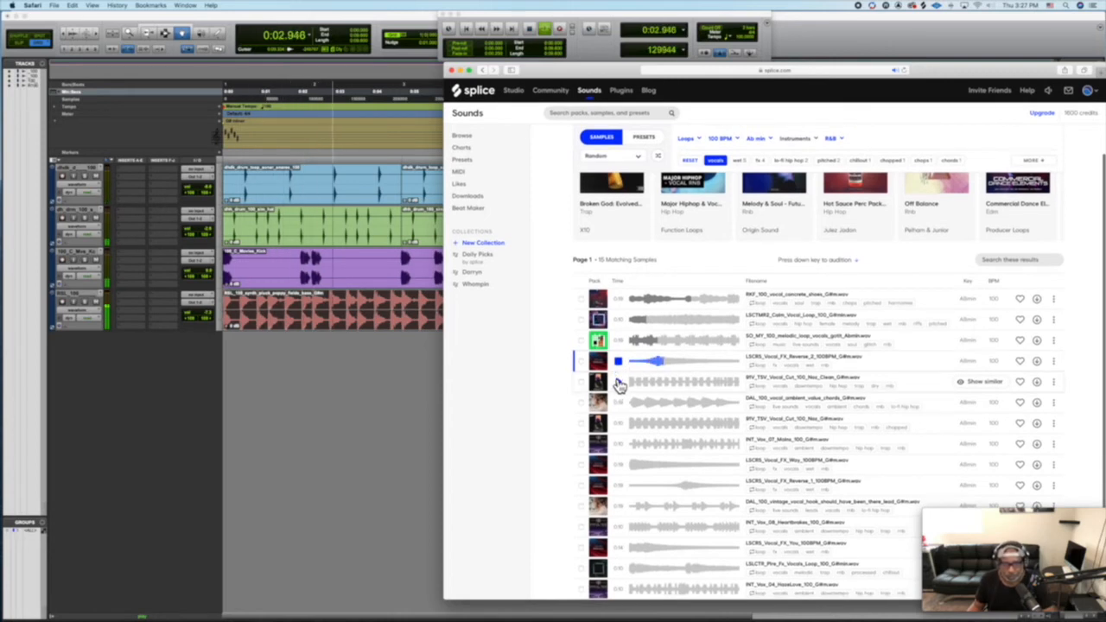
click(618, 384)
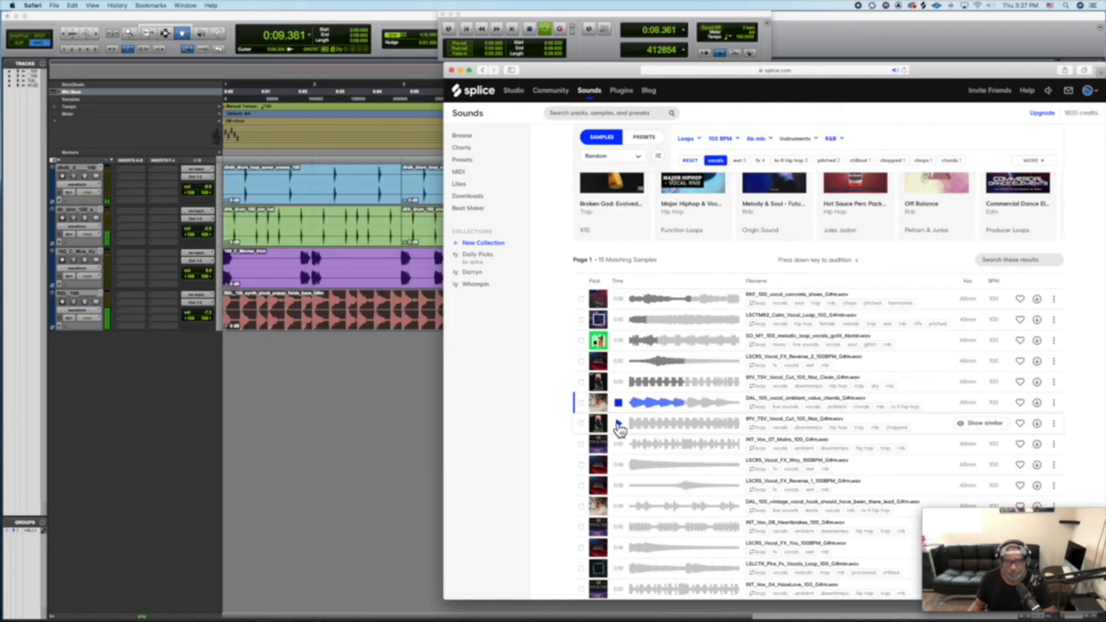
click(618, 424)
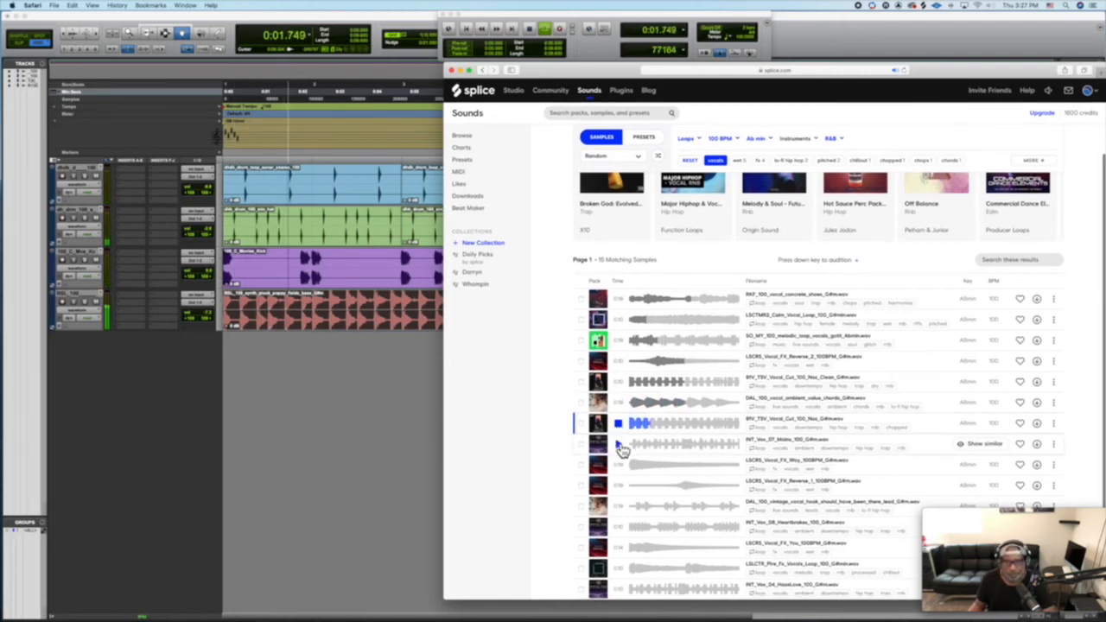
click(620, 446)
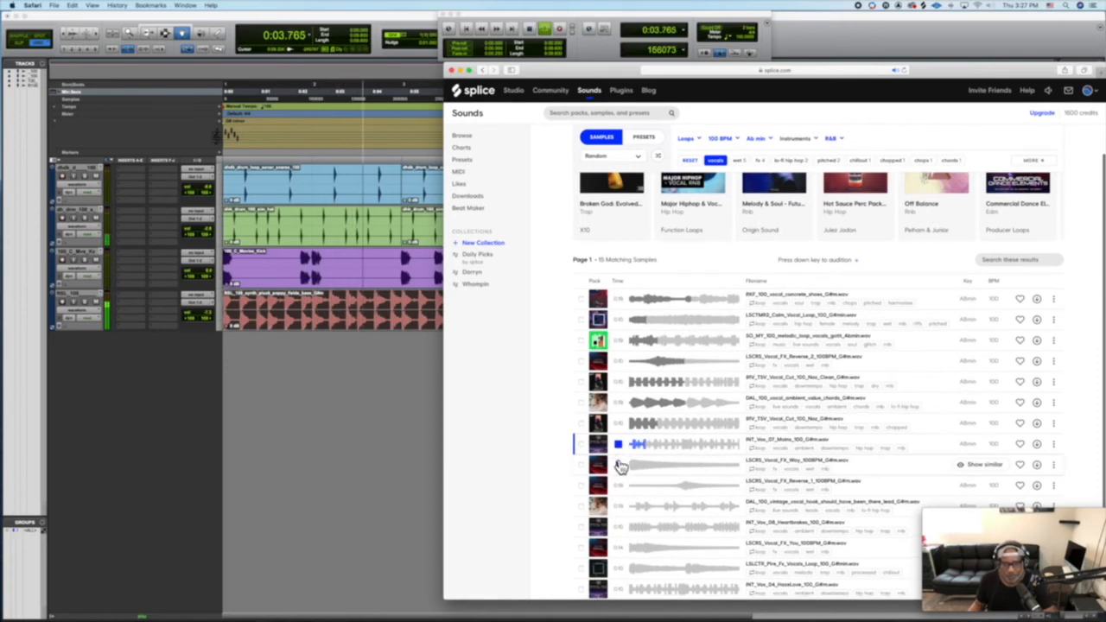
click(617, 467)
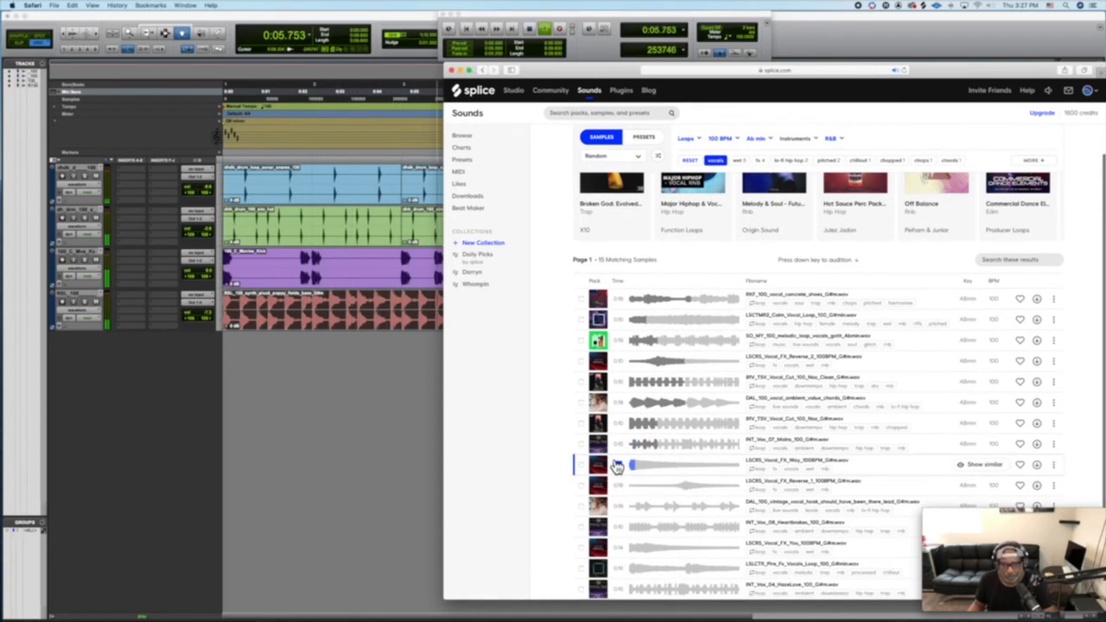
click(619, 488)
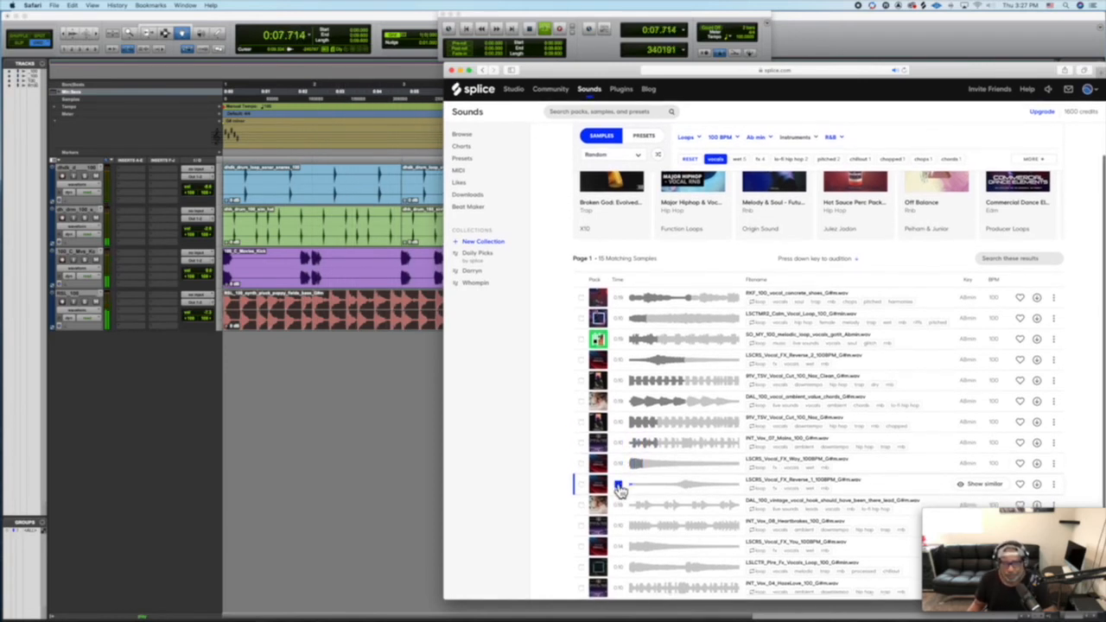
click(619, 508)
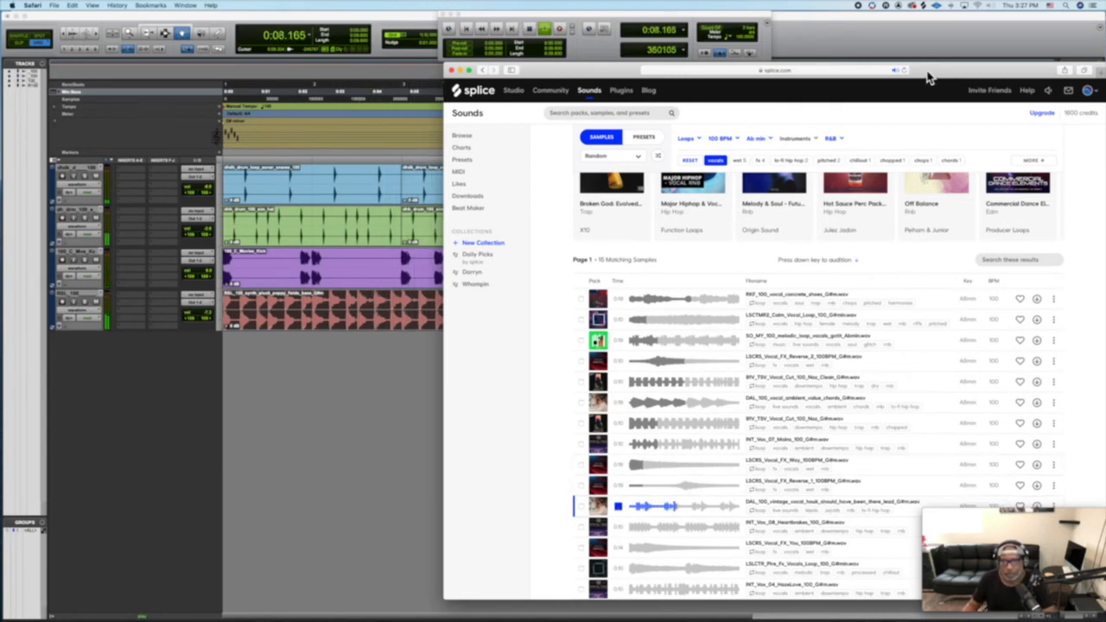
Move the Splice browser window aside, switch back to Pro Tools, and stop the looped playback
drag(933, 71, 827, 57)
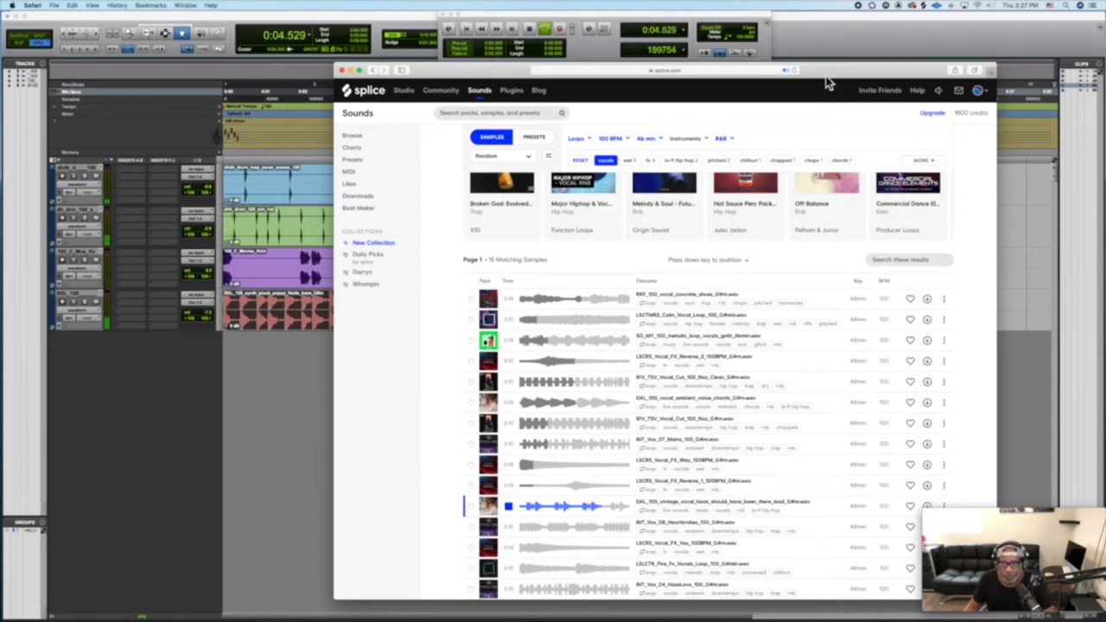
drag(826, 81, 790, 77)
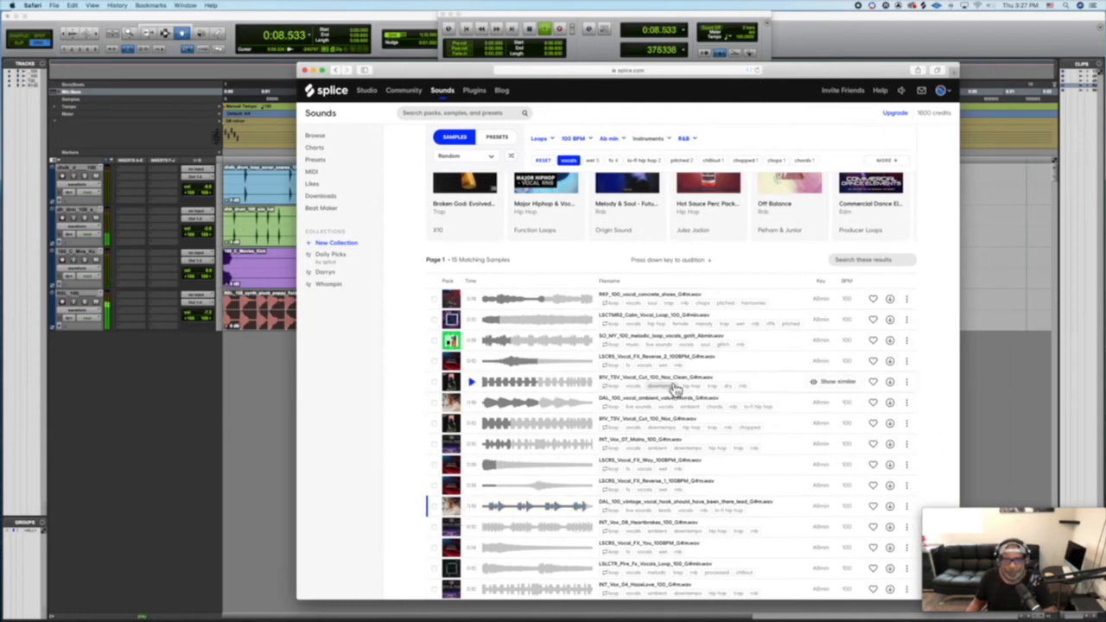
drag(780, 78, 941, 77)
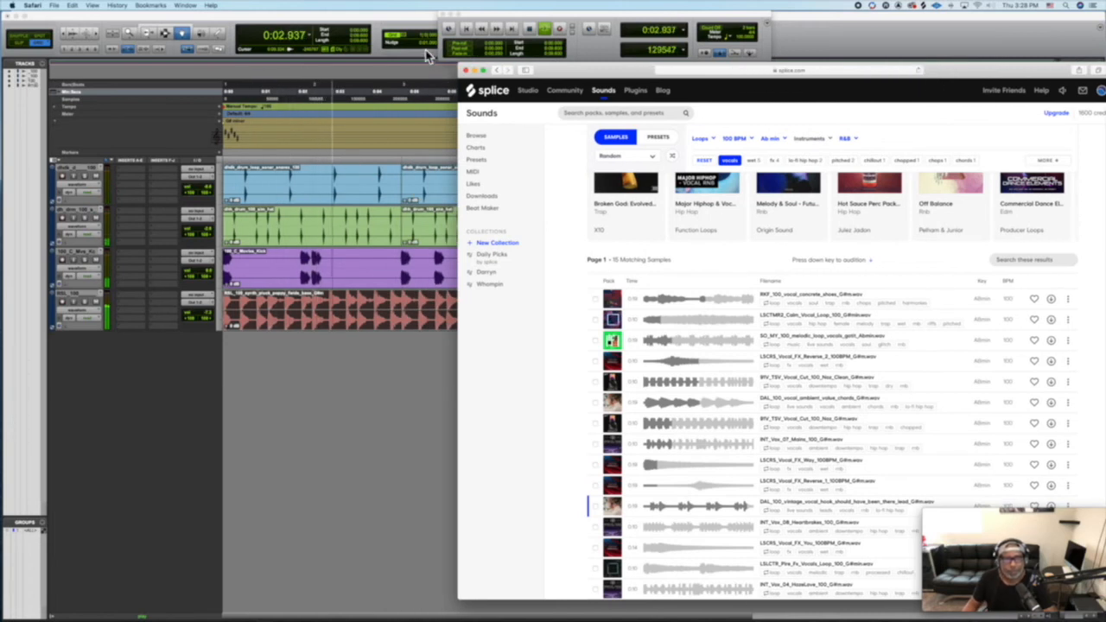
click(389, 28)
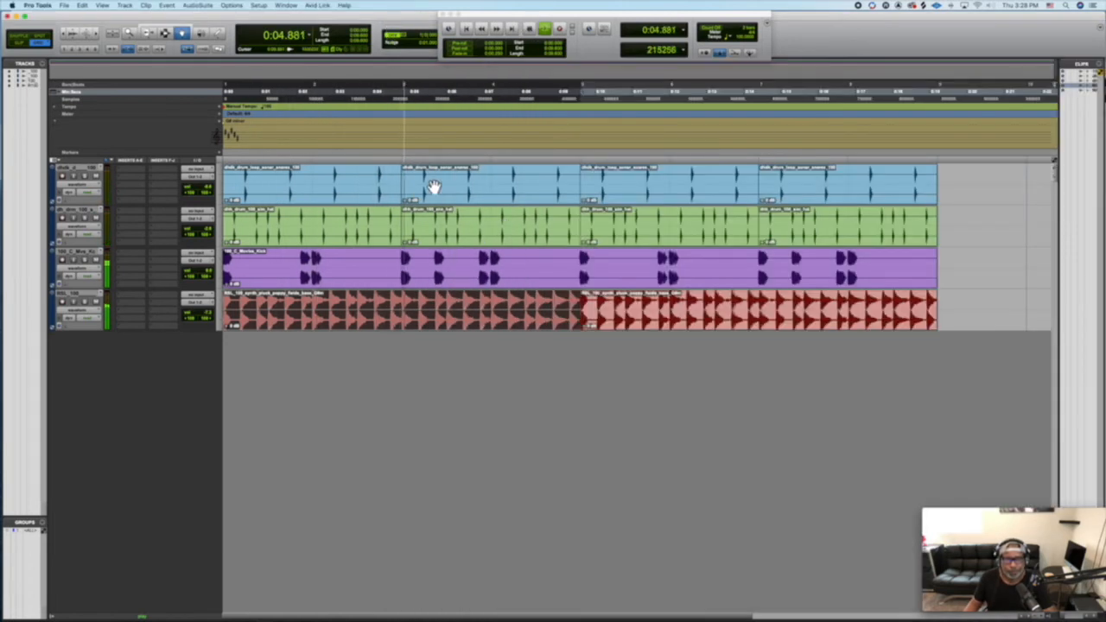
key(space)
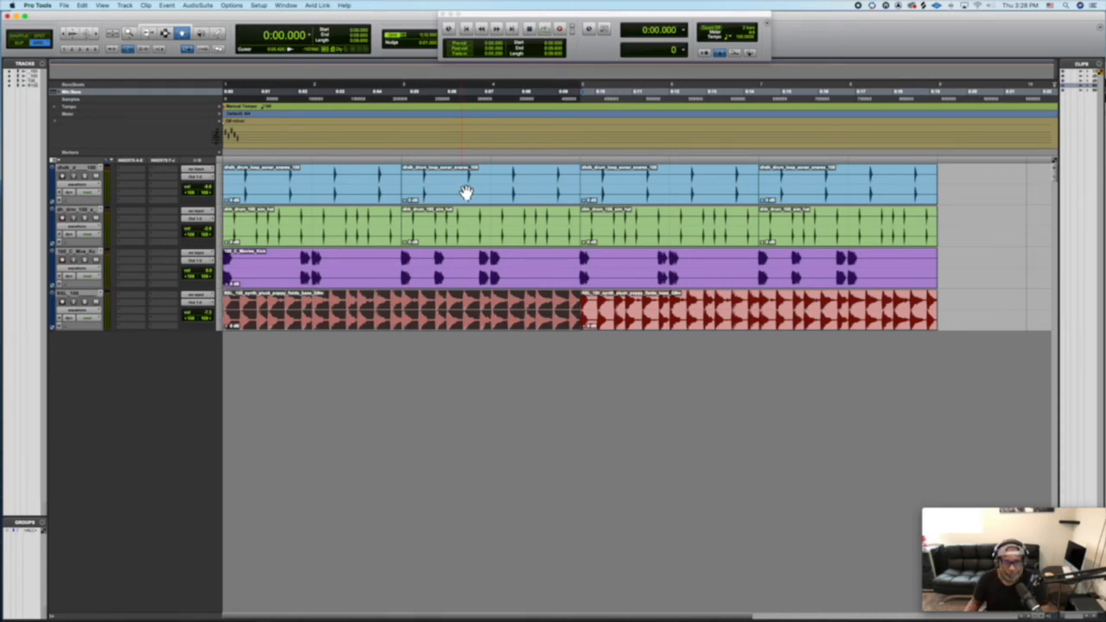
Solo the snare track and play it briefly, and solo the kick track and start playback again
click(87, 179)
key(space)
key(space)
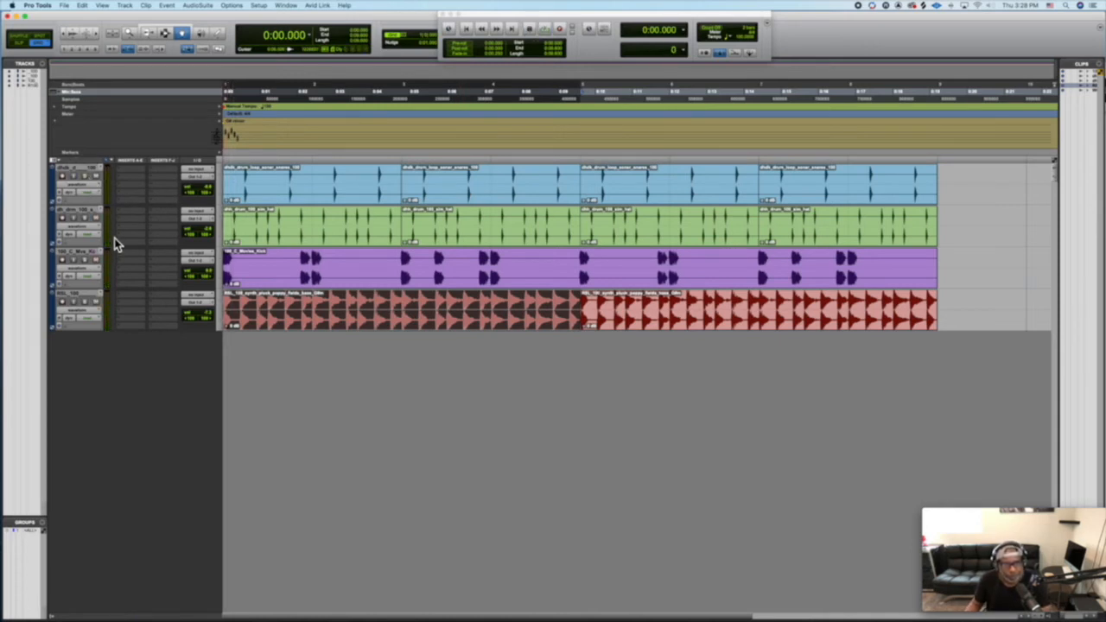
click(87, 264)
key(space)
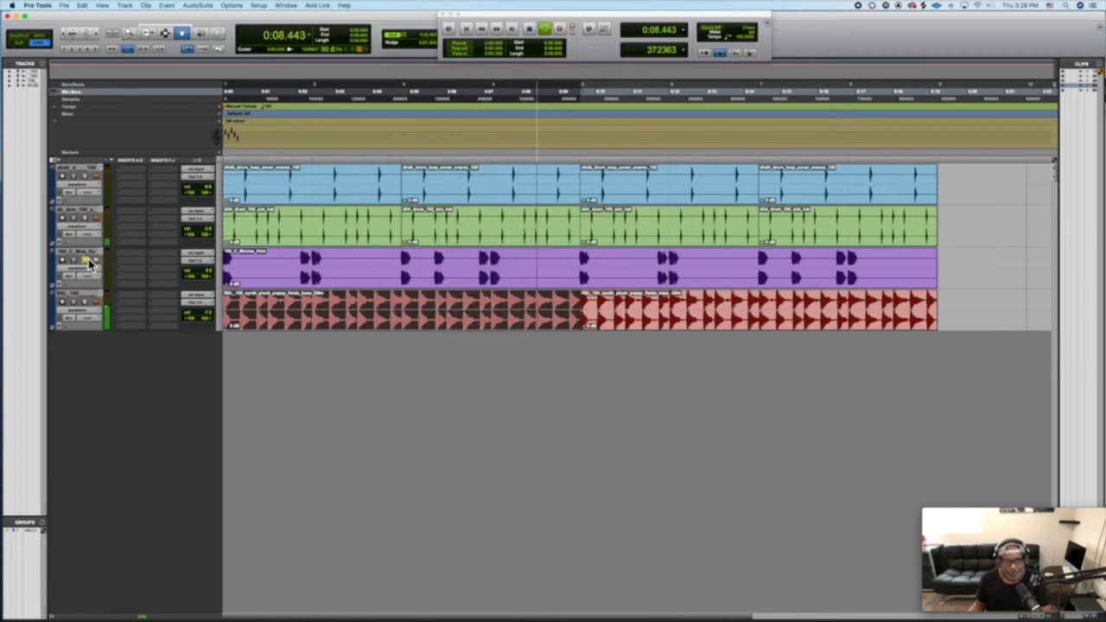
Play the soloed kick track from the start, and solo and play the sim hat drum loop track
key(Return)
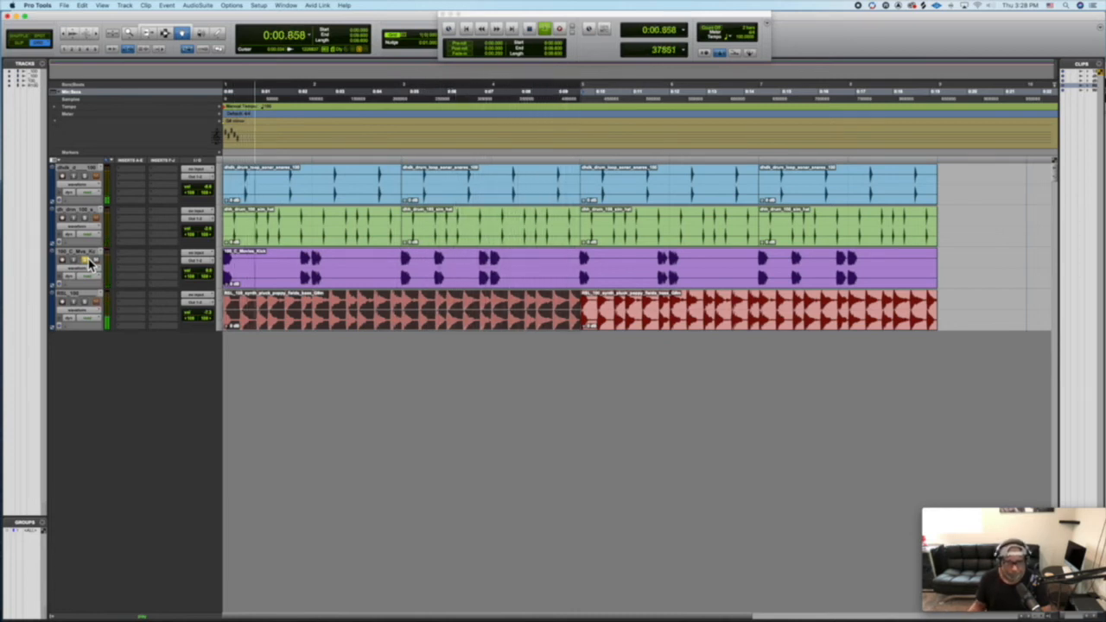
key(space)
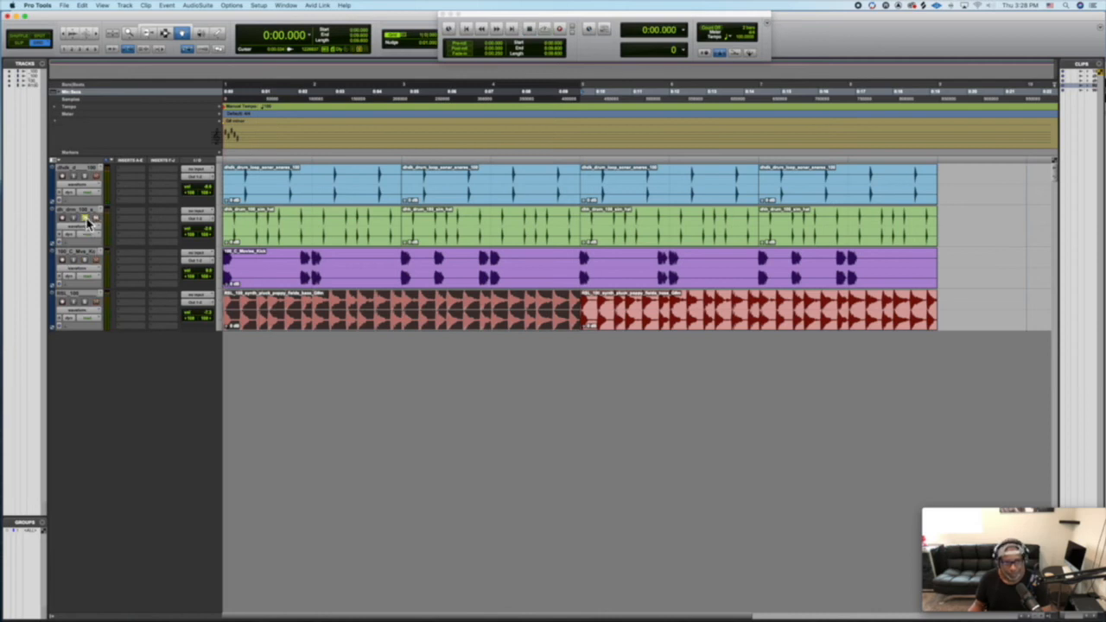
key(space)
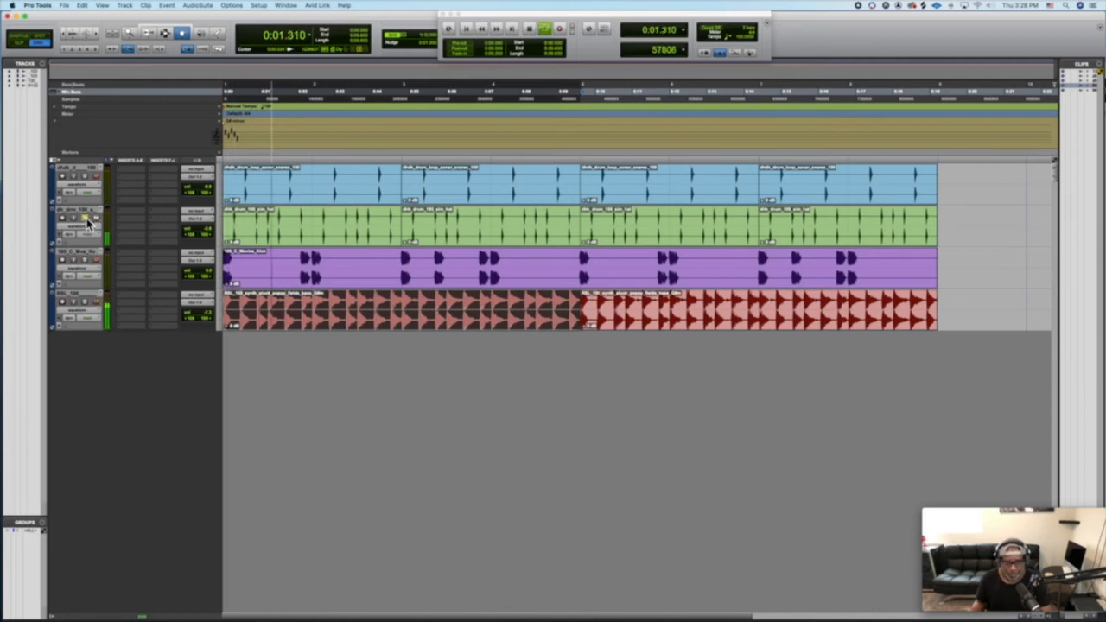
key(space)
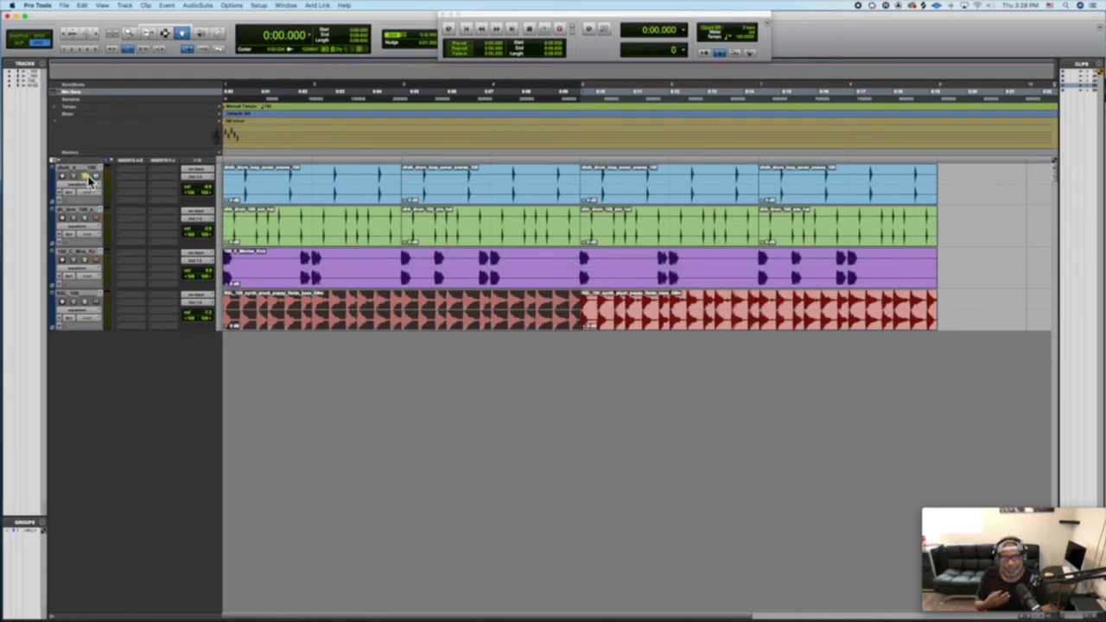
Solo and play the snare loop track, and play the synth pluck bass track from the start
key(space)
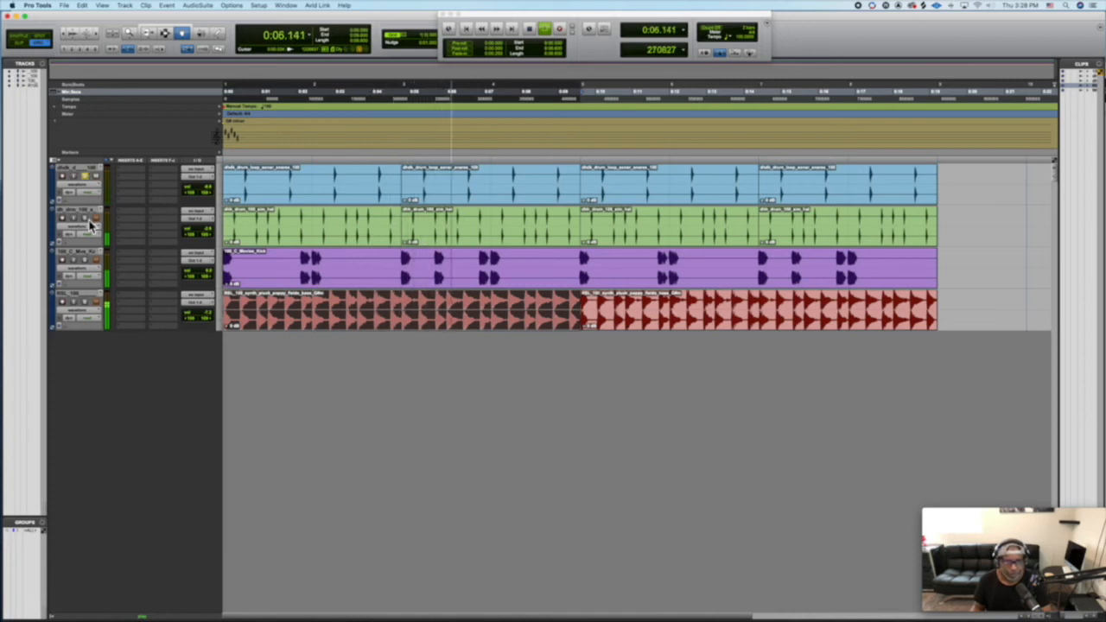
key(space)
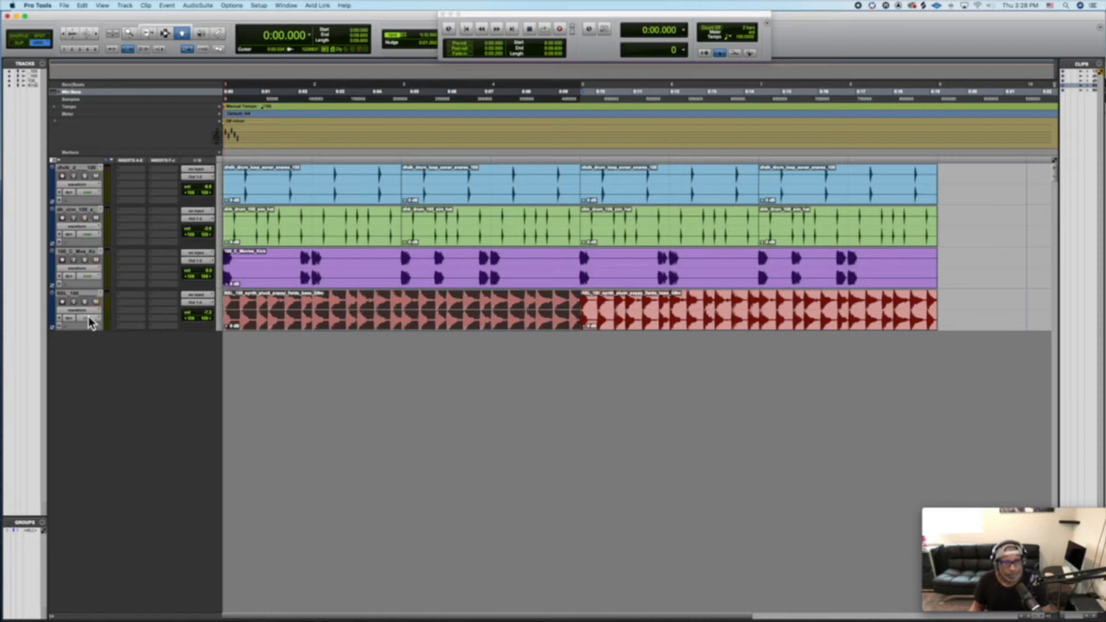
key(space)
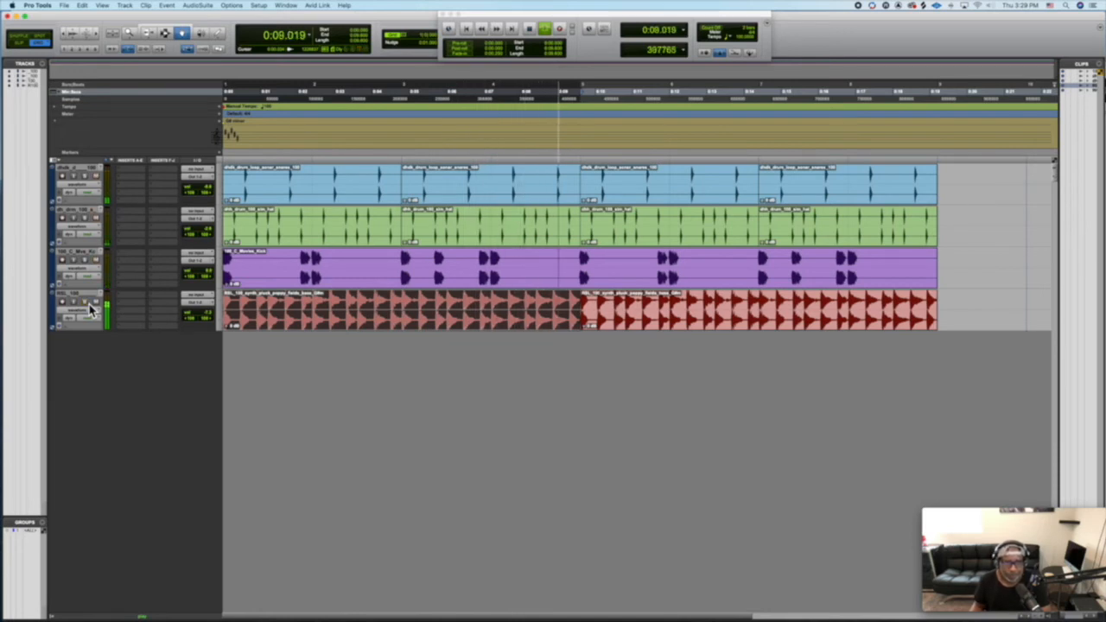
key(space)
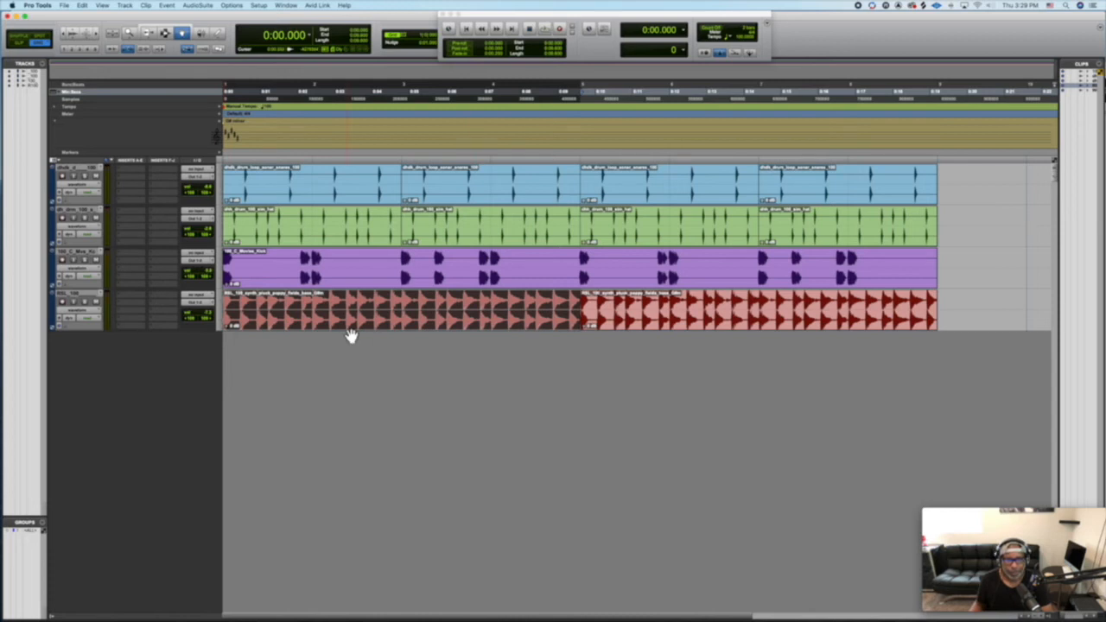
Play the full arrangement from the start and switch to the Splice sounds page in Safari
key(space)
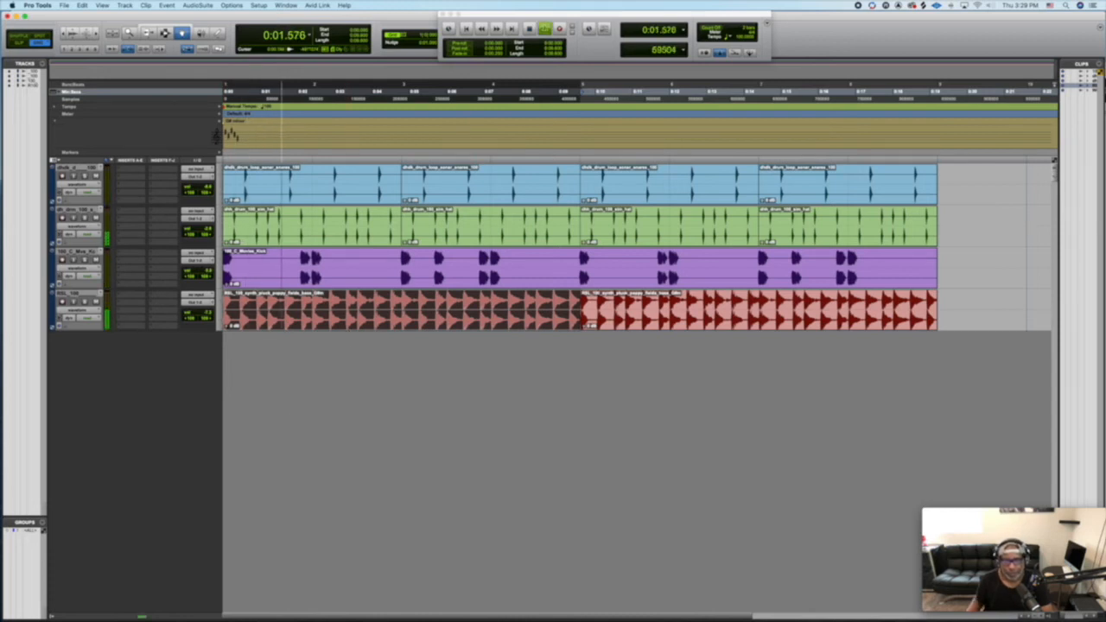
mouse_move(316, 616)
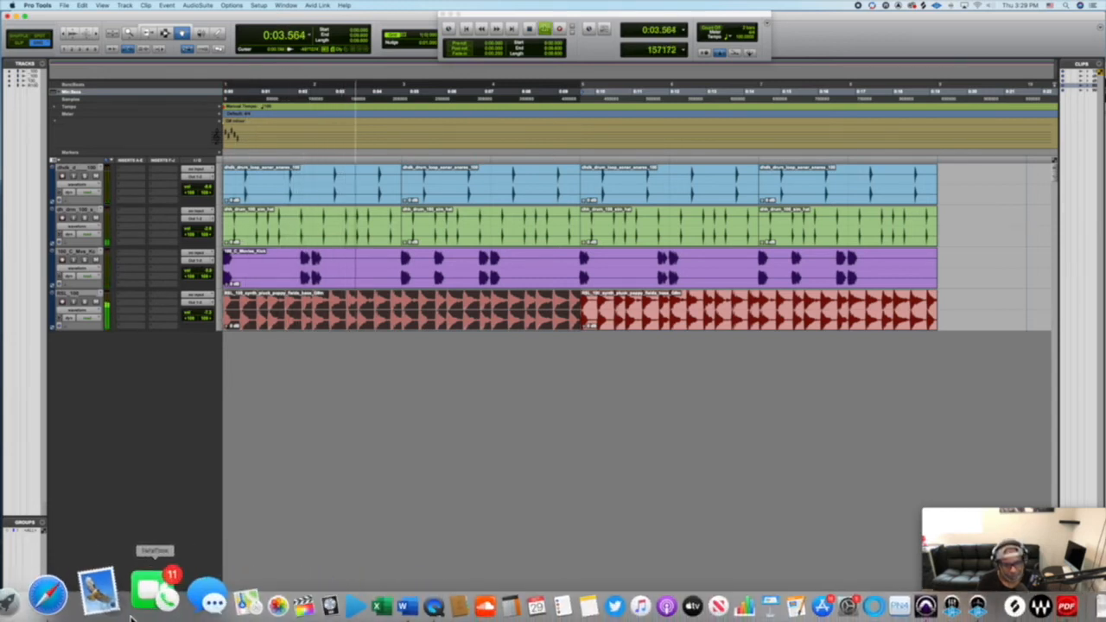
click(87, 598)
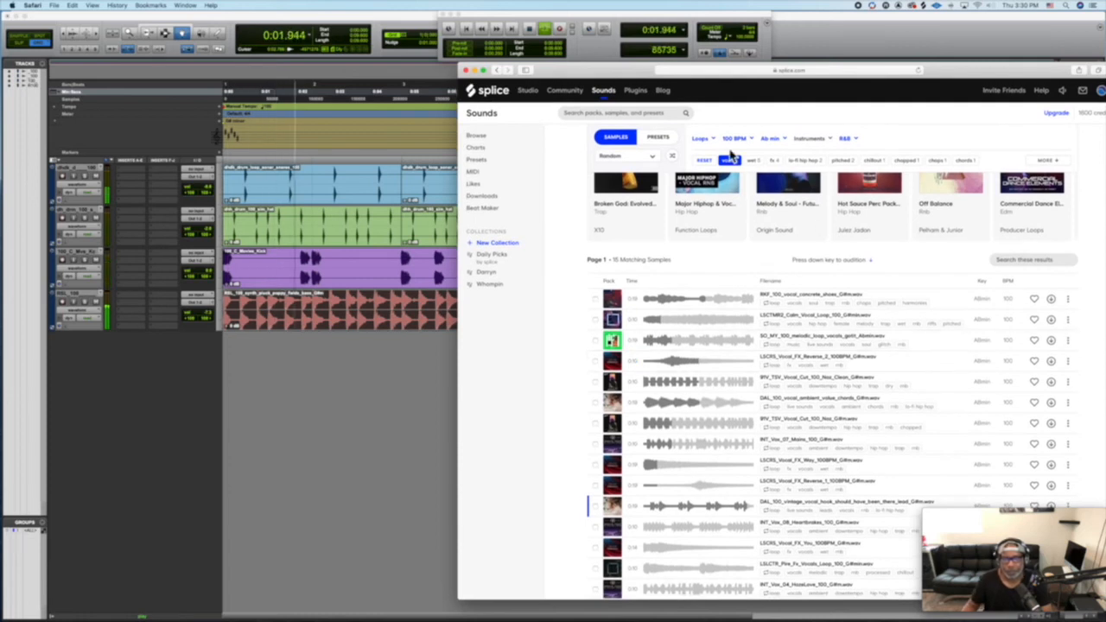
Clear the vocals tag and the Ab minor key, and filter the 100 BPM R&B loops by the fx tag
click(704, 160)
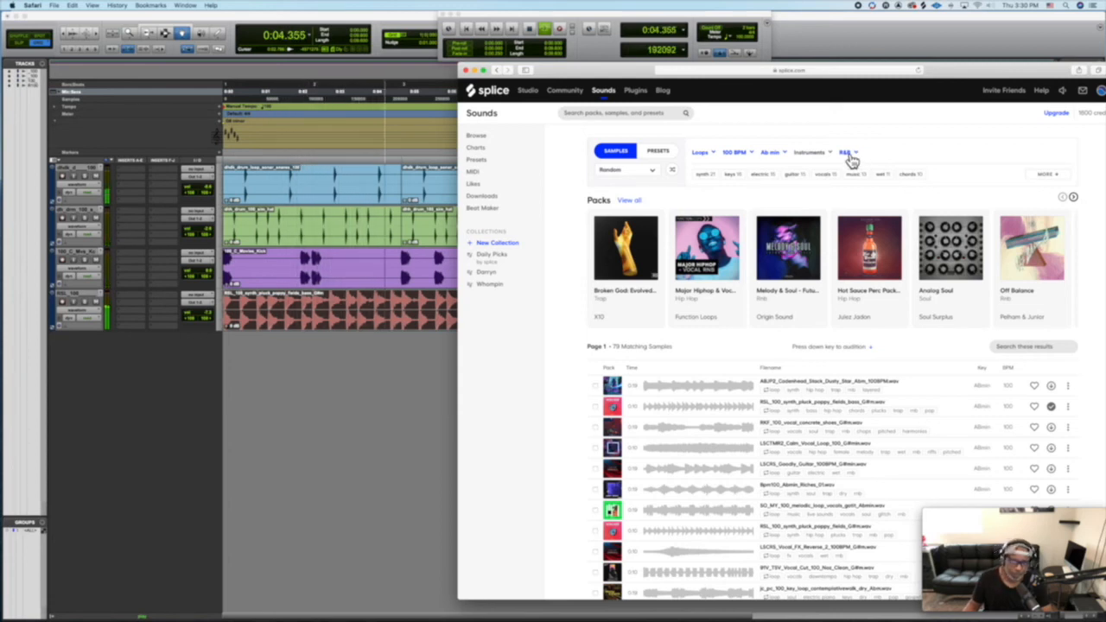
click(772, 153)
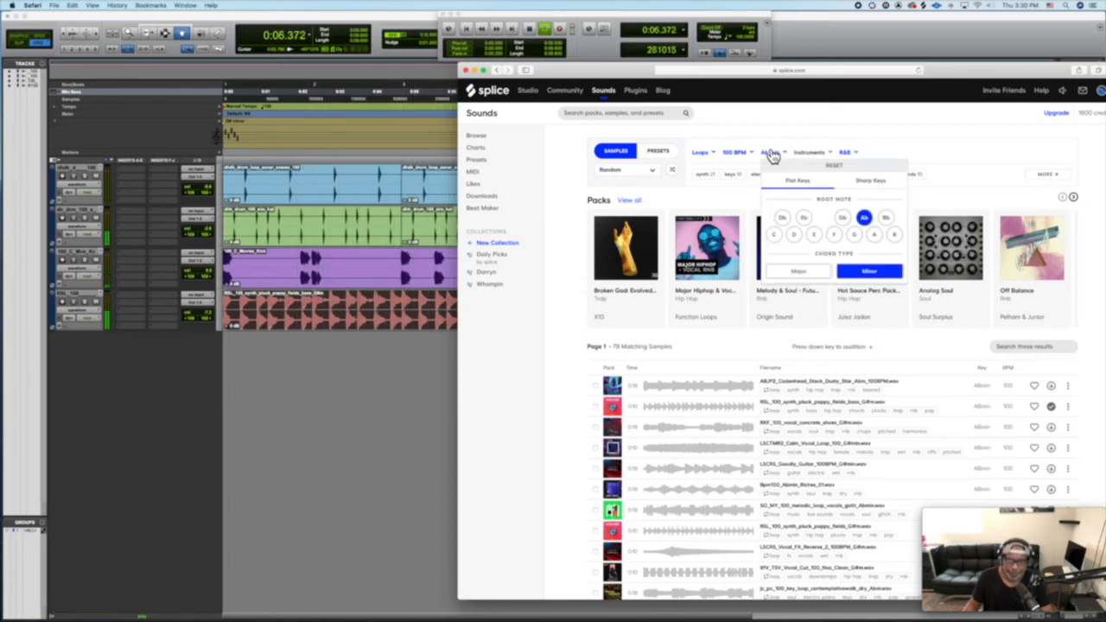
click(834, 168)
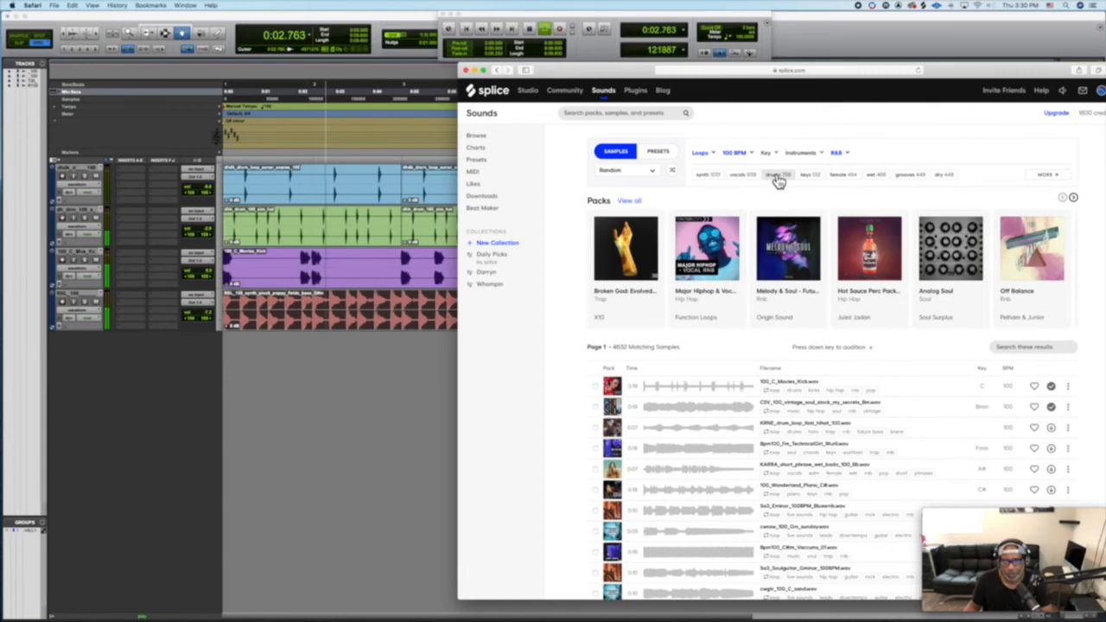
click(1042, 176)
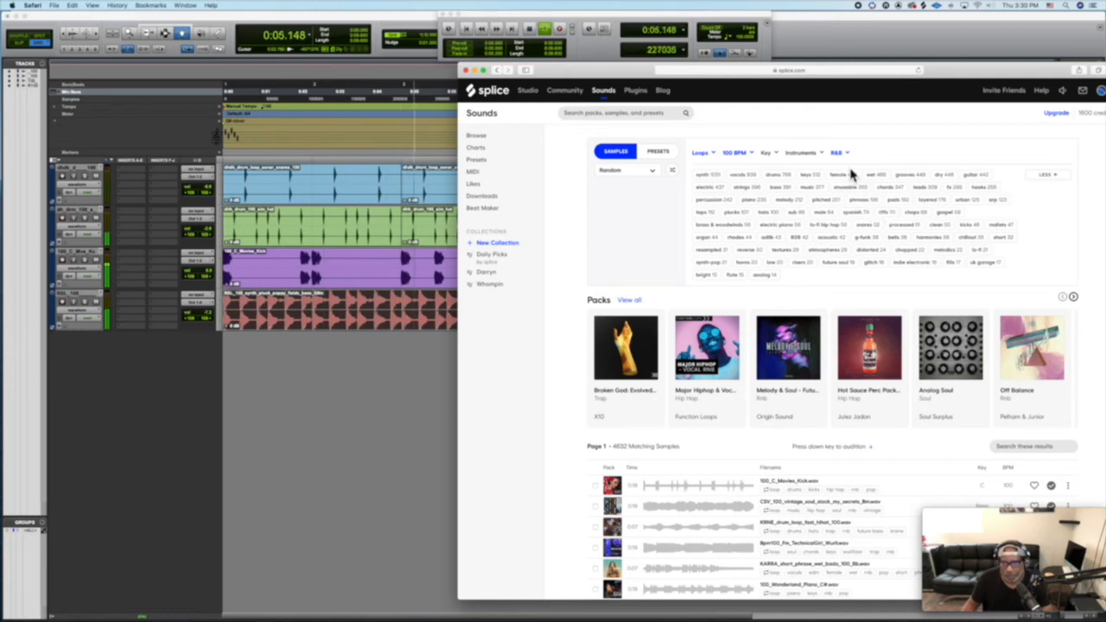
click(954, 190)
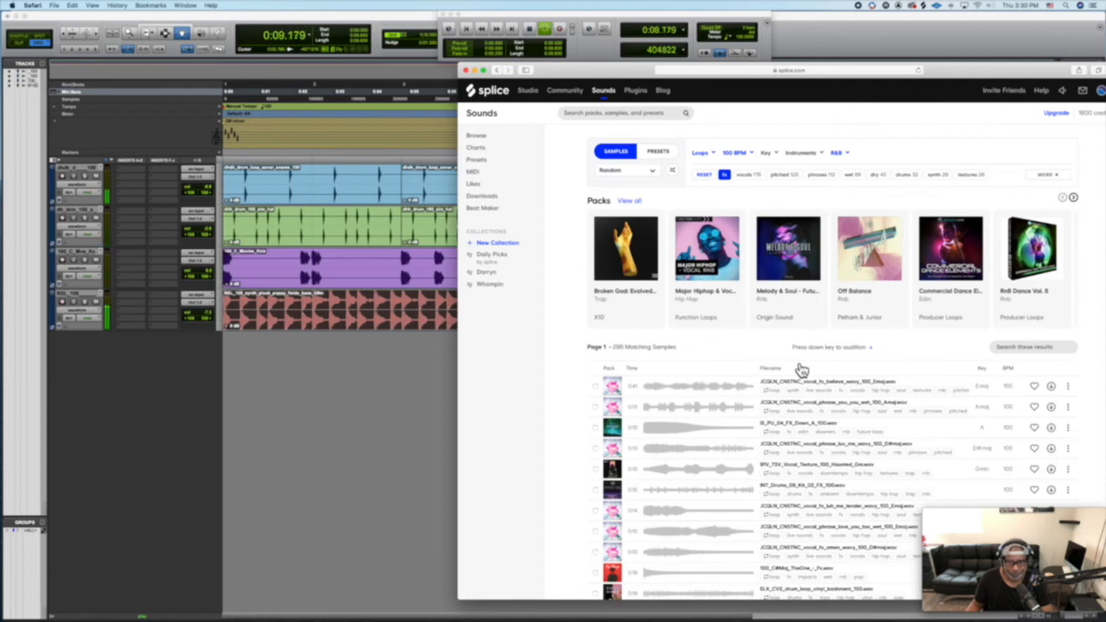
Audition the fx loops in turn over the beat, from IS_PU_04_FX_Down_A_100 through the JCQLN_CNSTNC staccato vocal phrase
scroll(797, 370, down, 2)
click(632, 360)
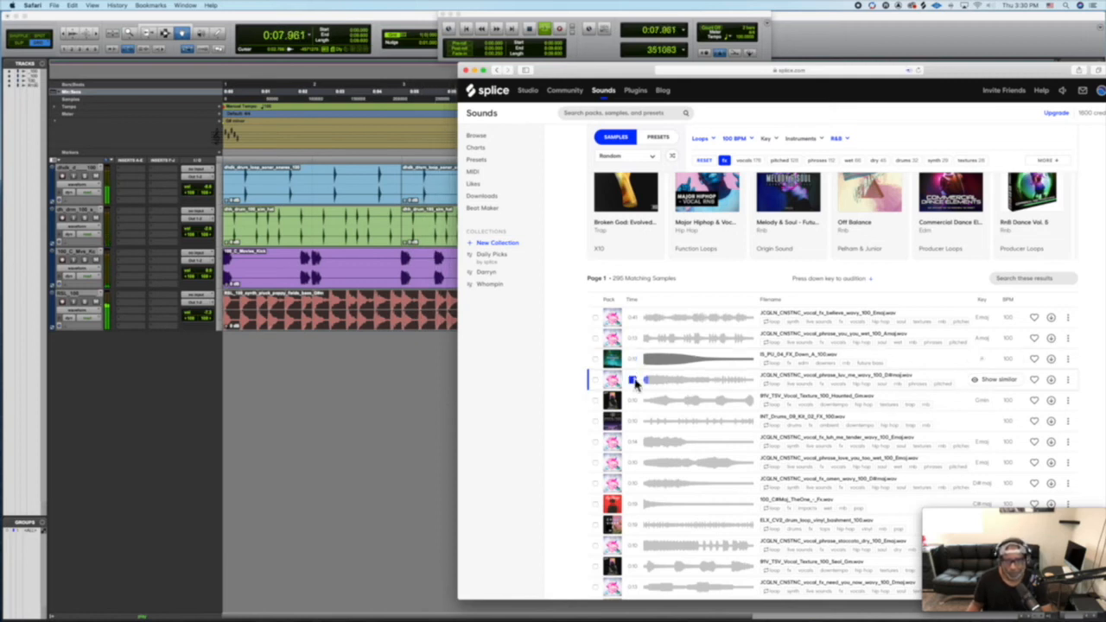
click(632, 423)
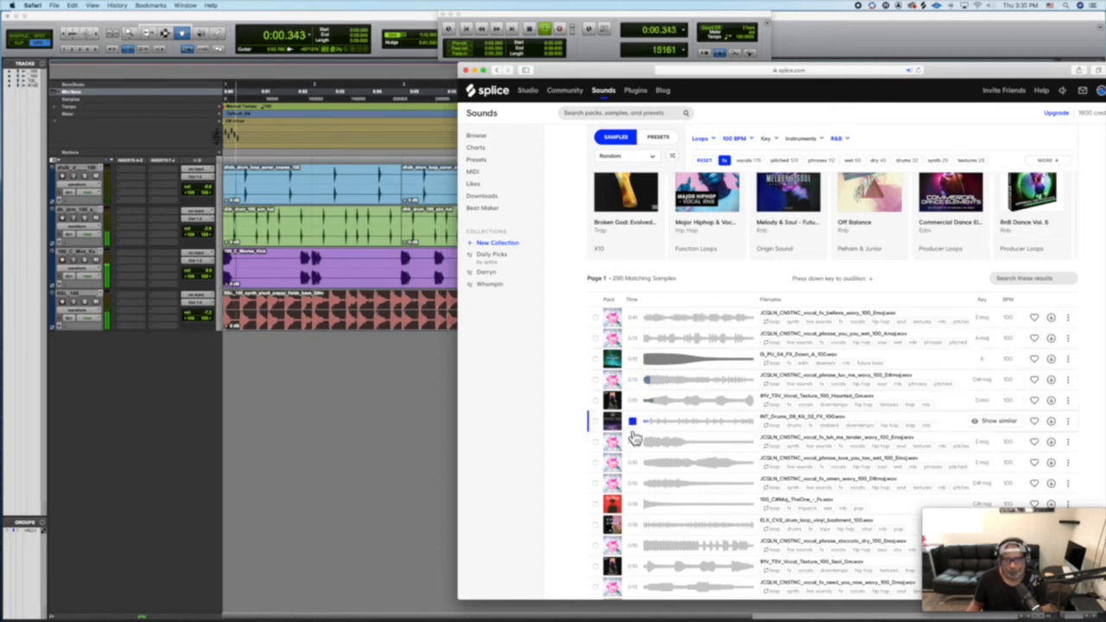
click(633, 442)
scroll(635, 446, down, 1)
click(635, 441)
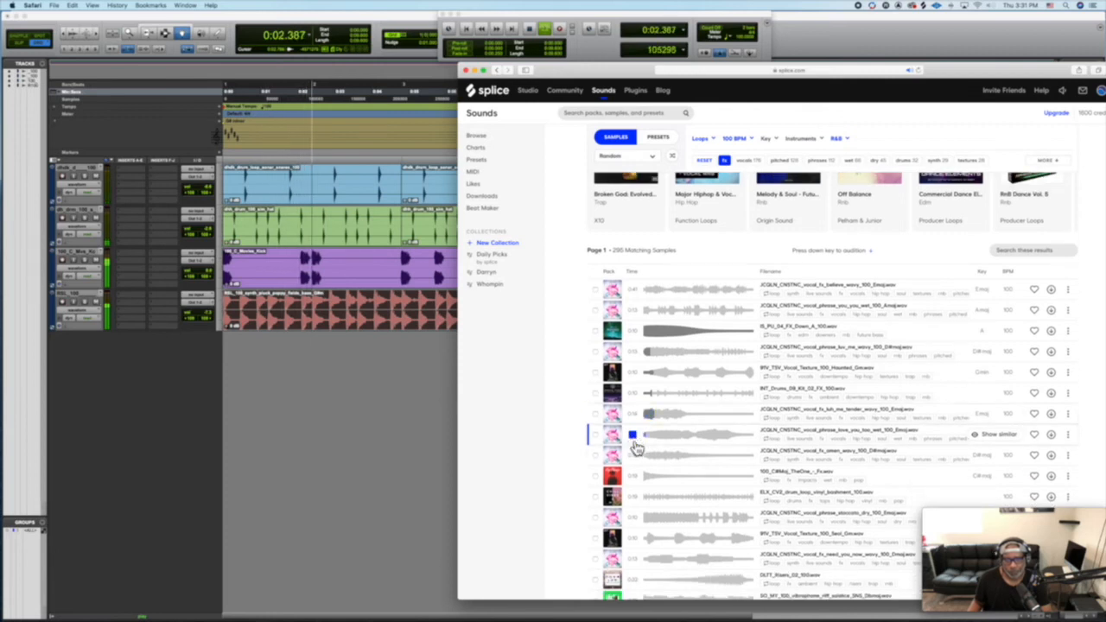
click(636, 451)
scroll(635, 451, down, 1)
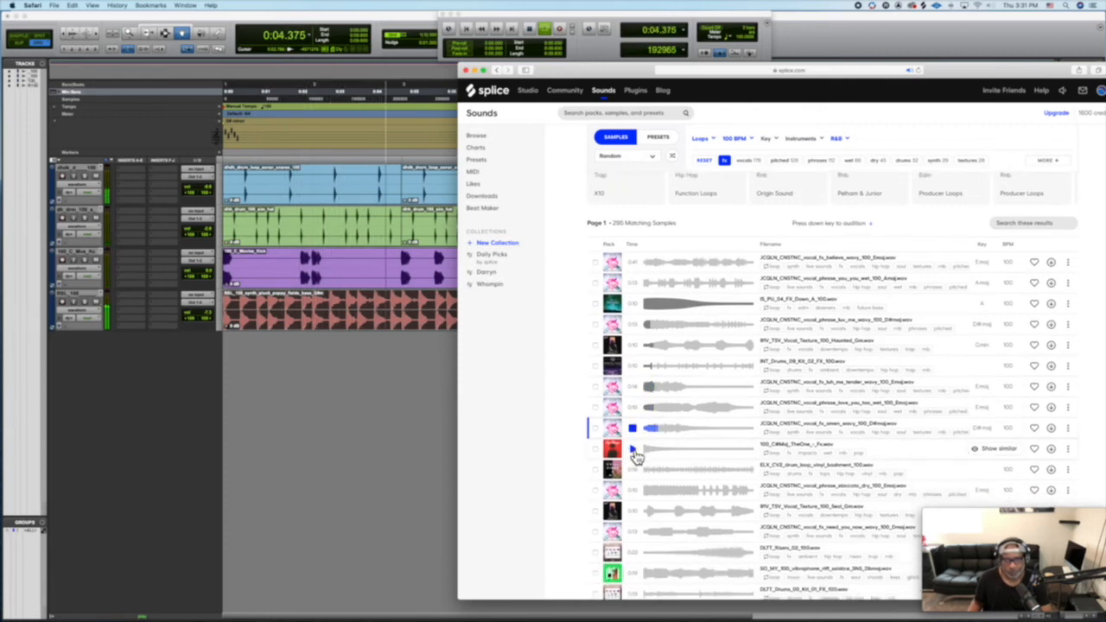
click(635, 451)
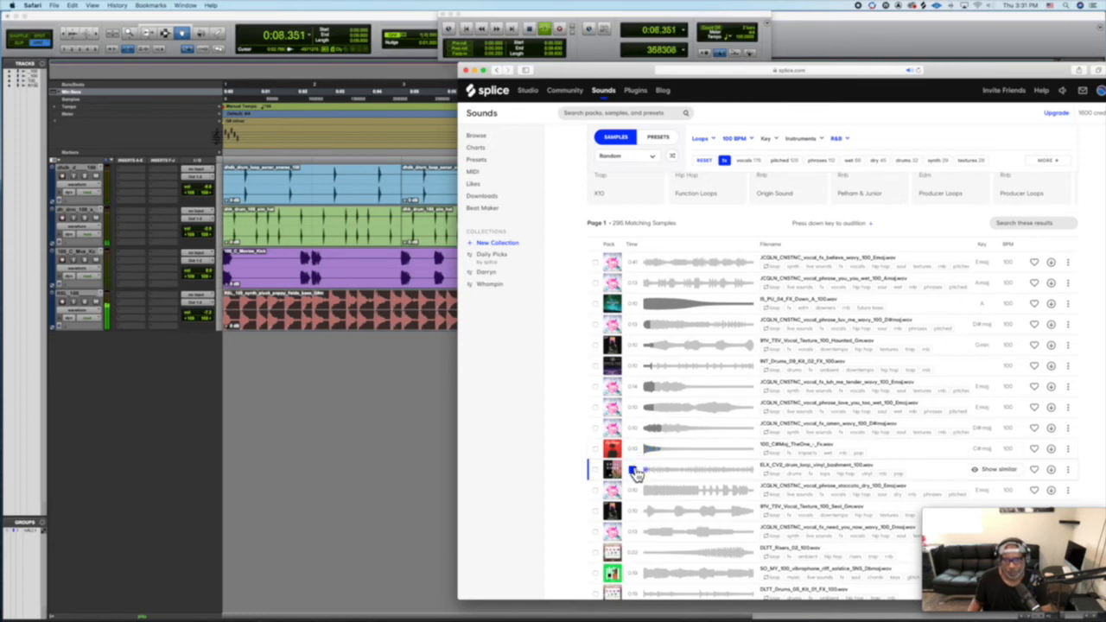
click(632, 490)
scroll(631, 494, down, 5)
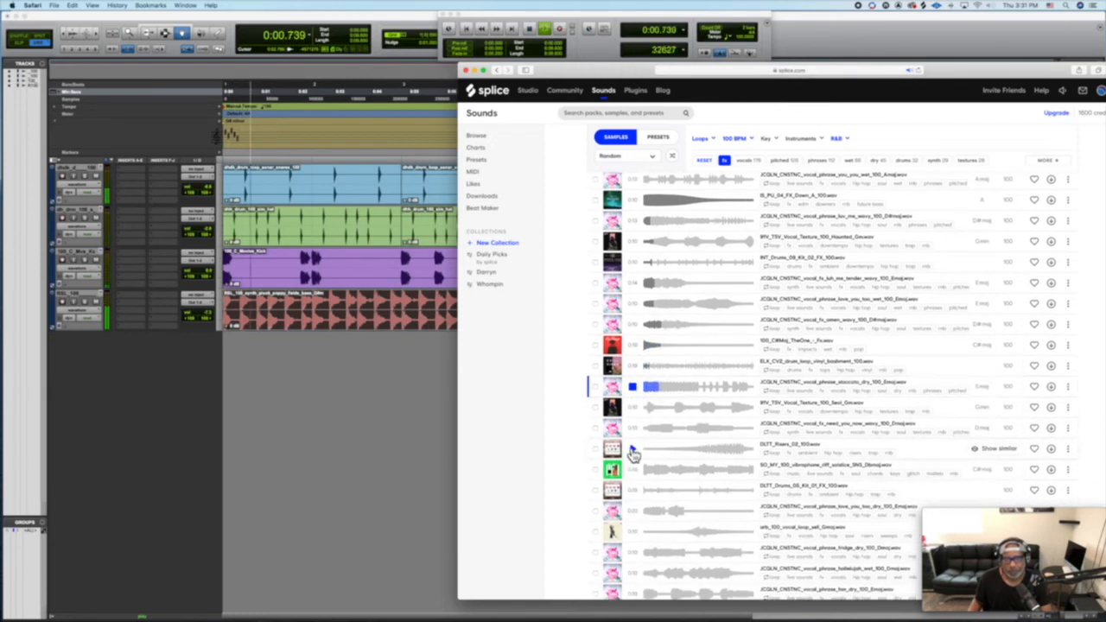
Audition further fx loops, including DLTT_Risers_02_100, the orb_100 vocal loop and ABR_fx_riser_100_nicekut
click(634, 451)
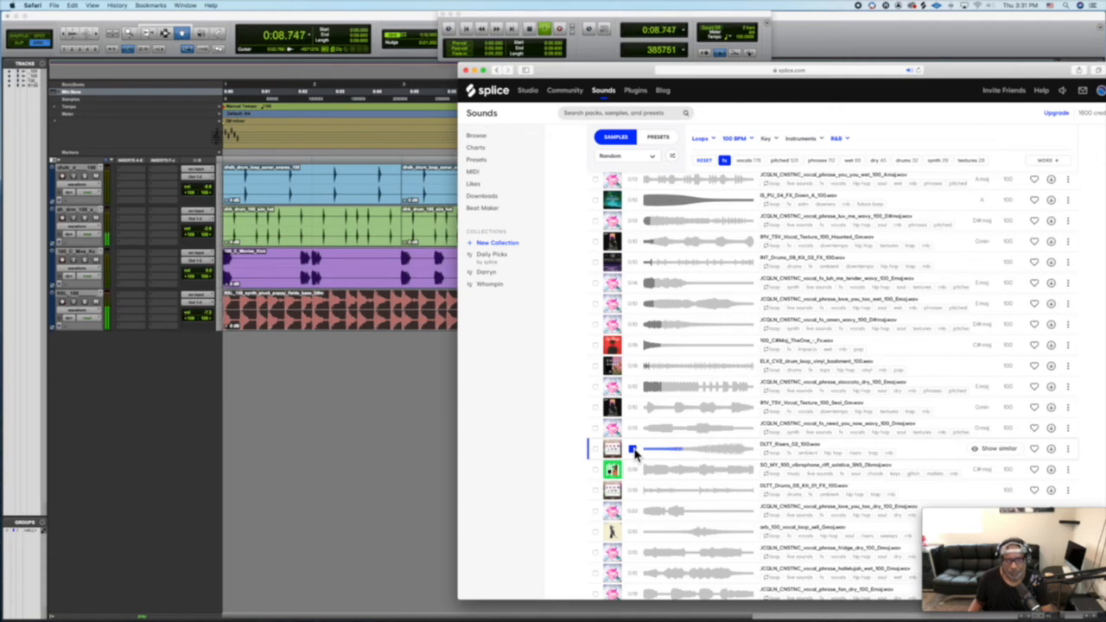
scroll(635, 454, down, 2)
scroll(633, 454, down, 1)
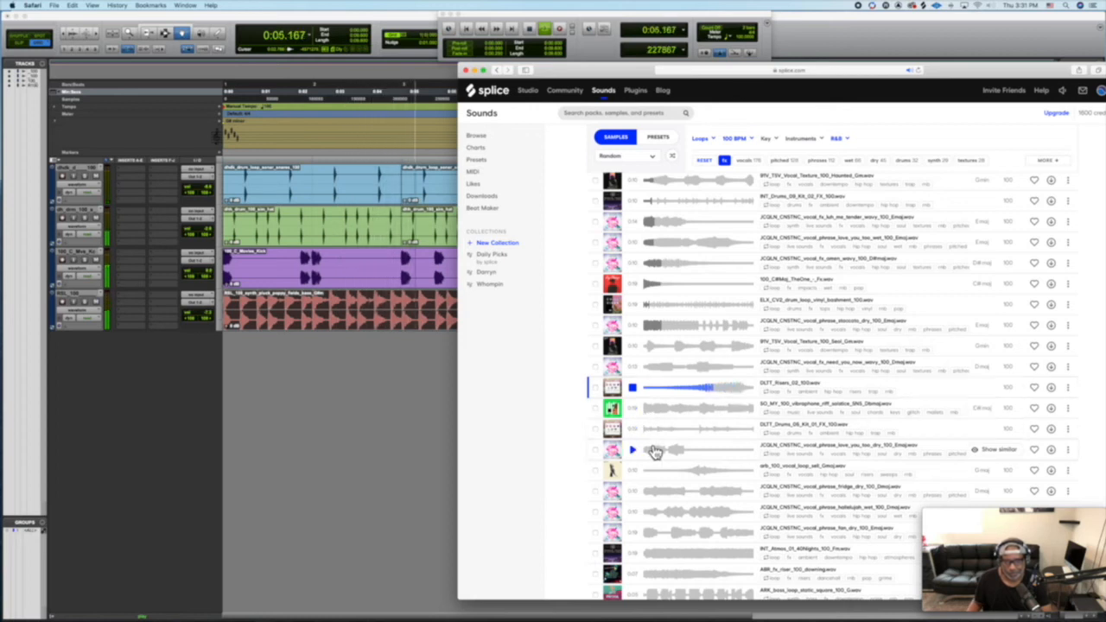
scroll(652, 448, down, 1)
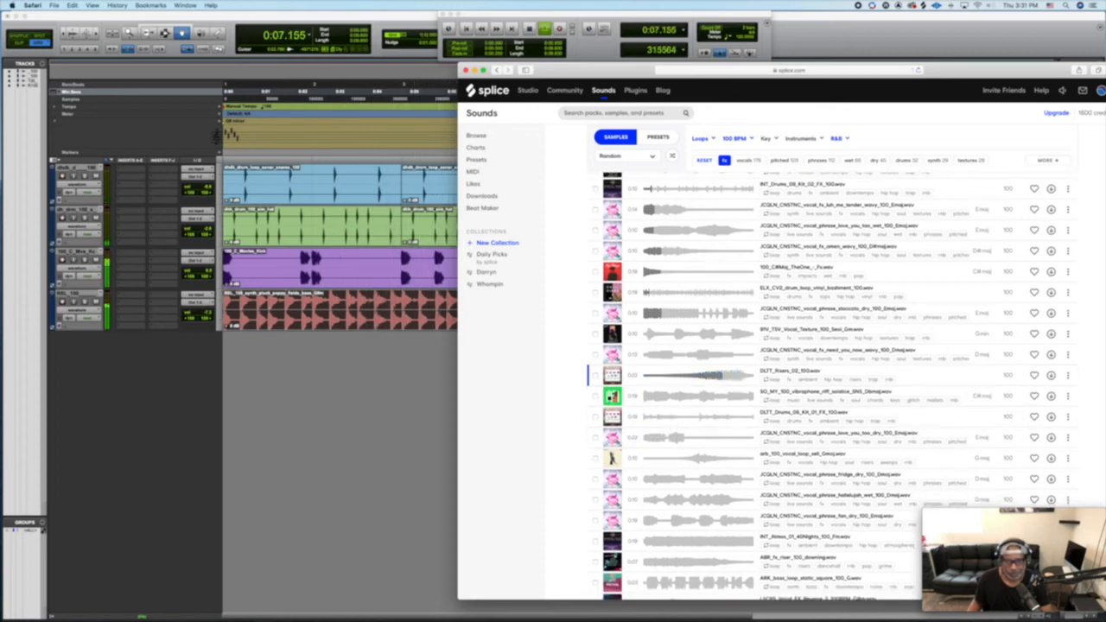
scroll(673, 420, down, 3)
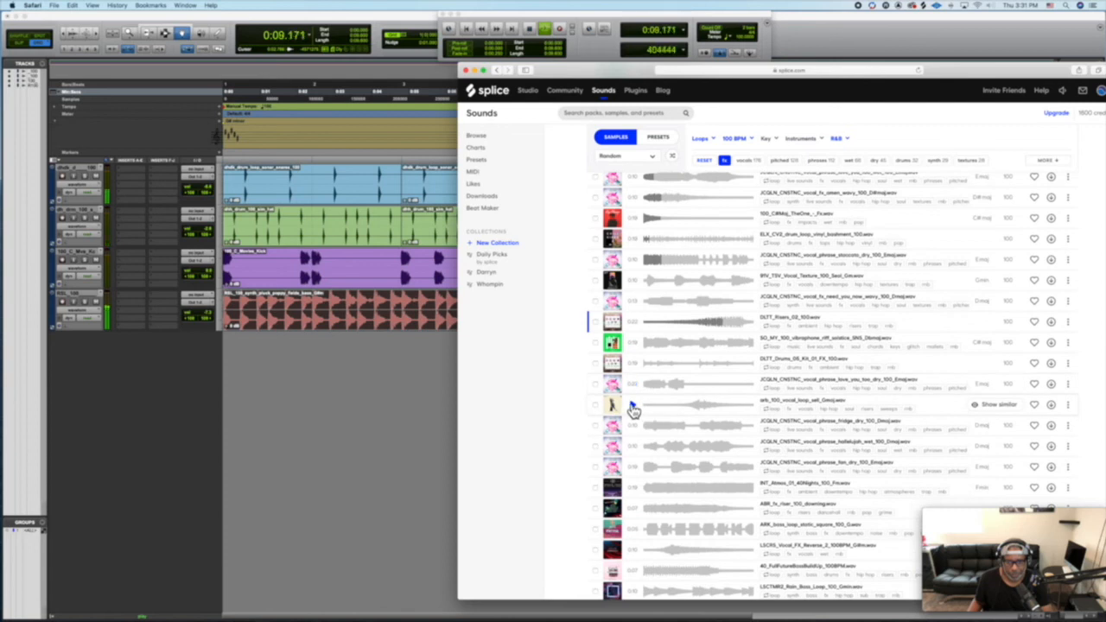
scroll(633, 411, down, 15)
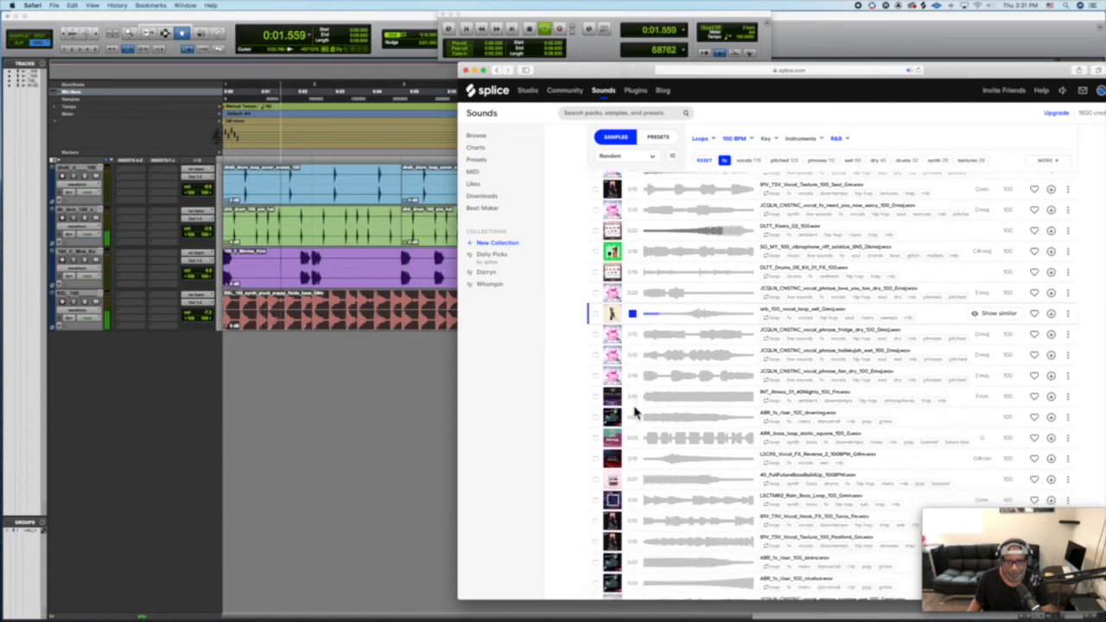
click(635, 412)
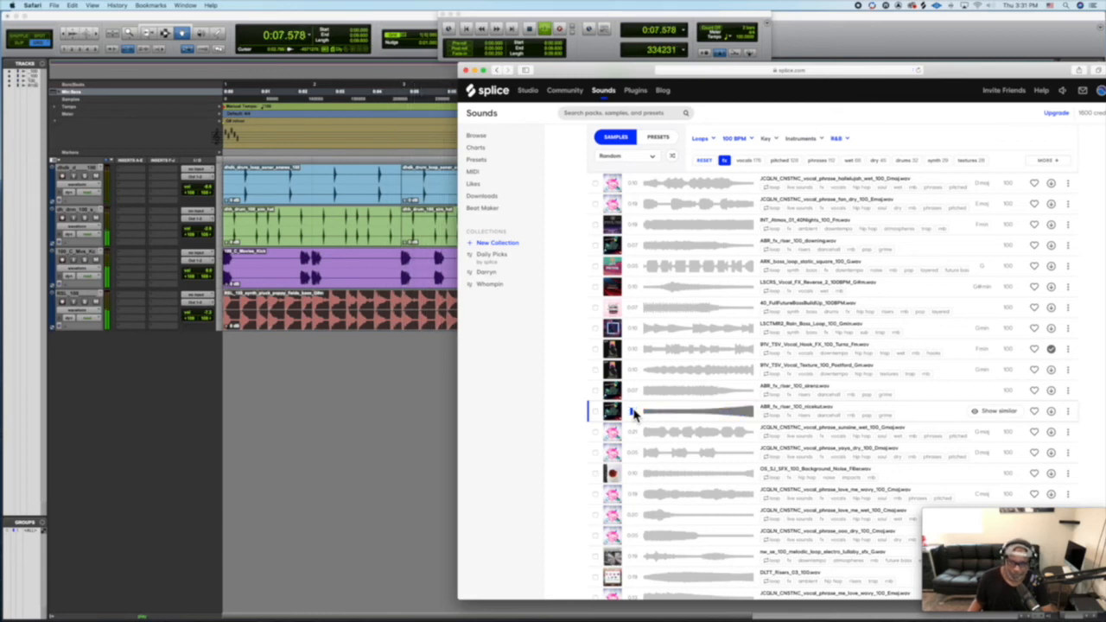
Download the ABR_fx_riser_100_nicekut.wav and IS_PU_04_FX_Down_A_100.wav loops
click(1051, 413)
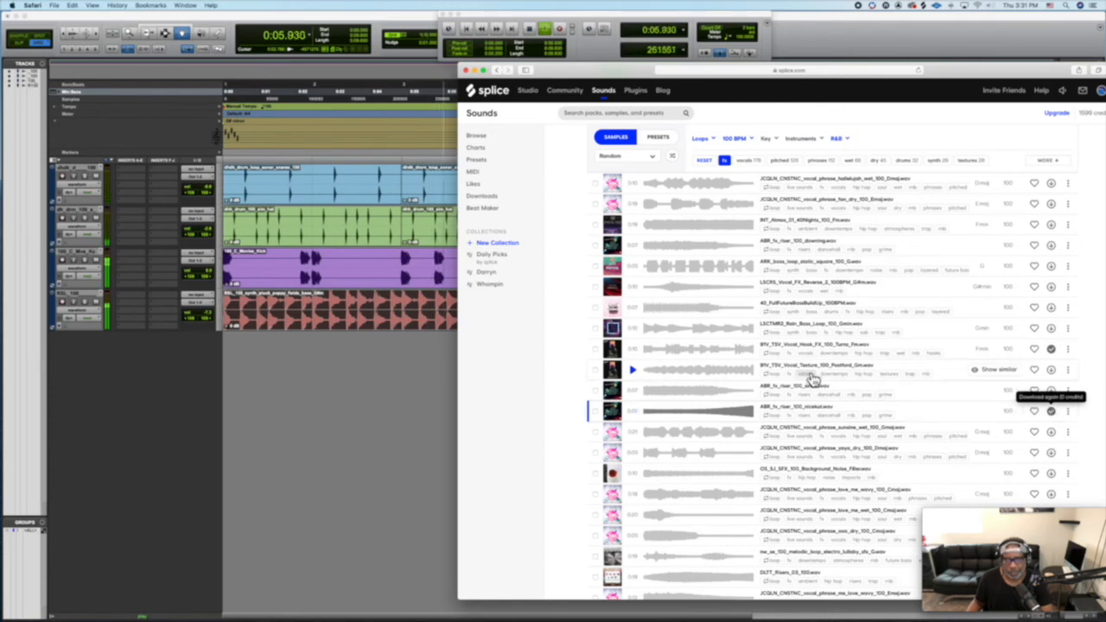
scroll(743, 376, up, 7)
scroll(743, 376, up, 8)
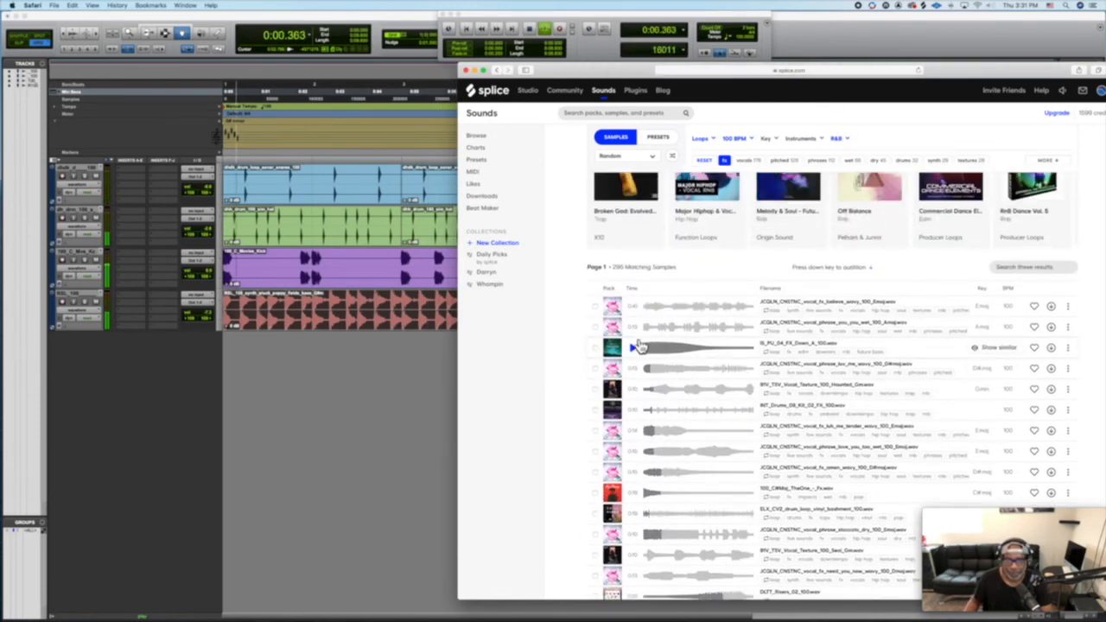
click(1050, 349)
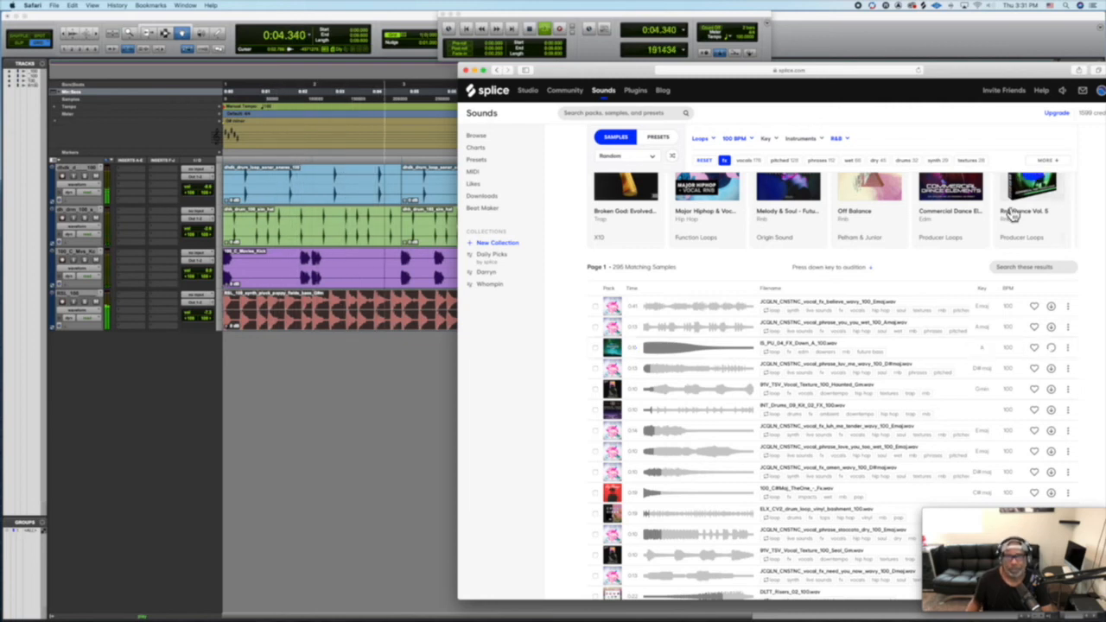
Open the Splice desktop app and place IS_PU_04_FX_Down_A_100.wav on a new Pro Tools track below the bass, starting at bar 1
click(924, 6)
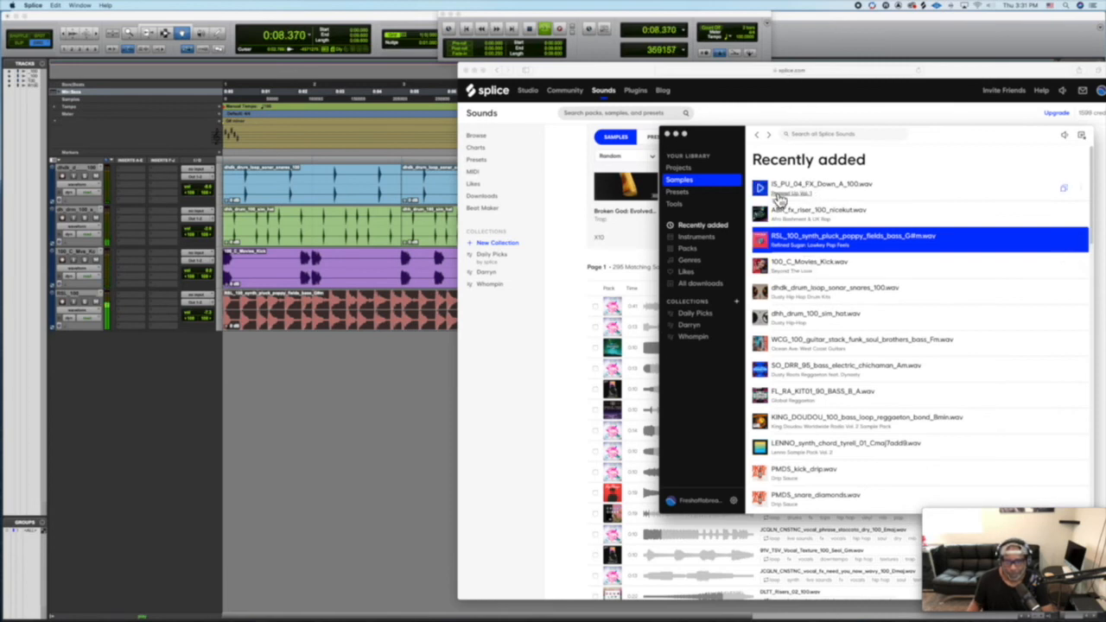
drag(807, 190, 323, 378)
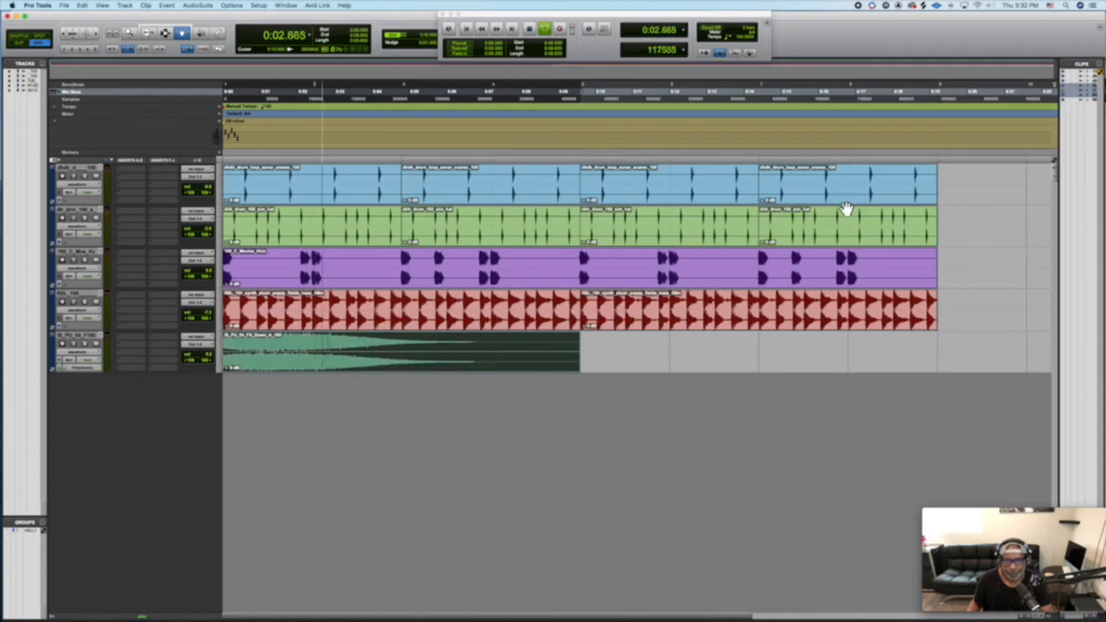
Stop playback, lower the down-sweep FX clip's gain to about -18 dB, and play the arrangement from the start
key(space)
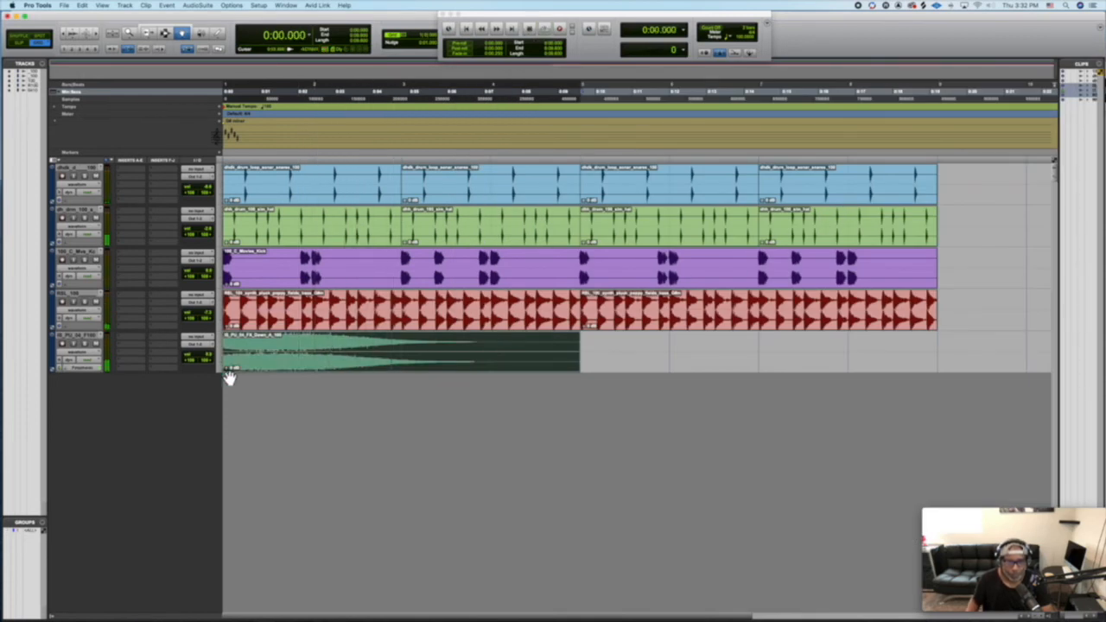
drag(228, 370, 228, 379)
key(space)
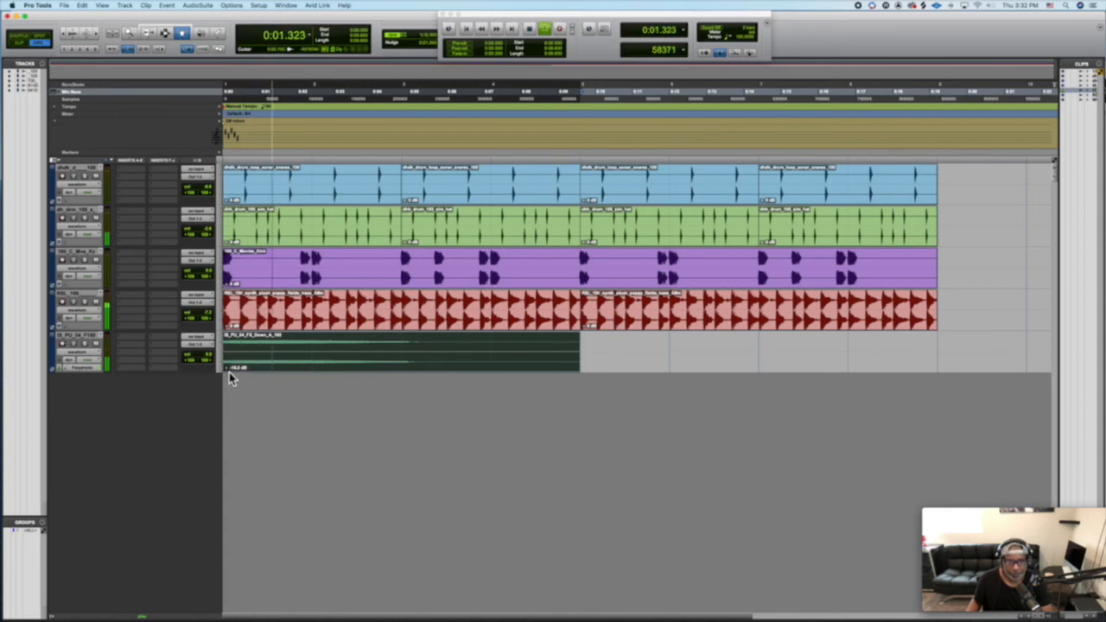
Lower the down-sweep FX clip's gain further and restart the arrangement from the beginning to check its level
drag(228, 370, 230, 377)
key(space)
key(space)
key(space)
key(space)
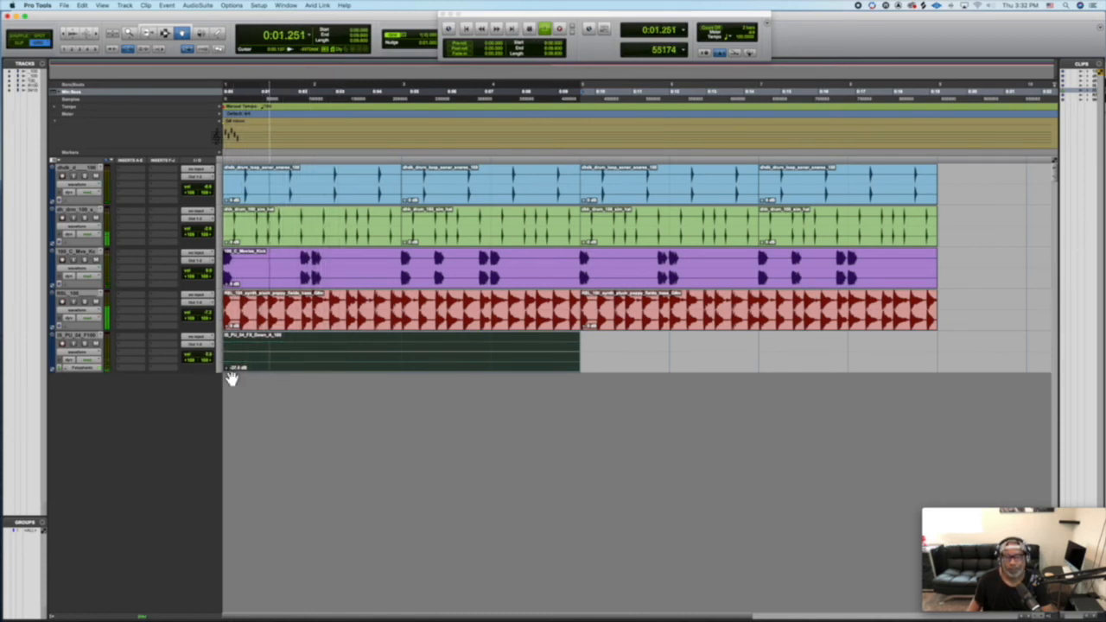
Place ABR_fx_riser_100_nicekut.wav from the Splice desktop app on a new track and move the clip to start at bar 8
click(924, 7)
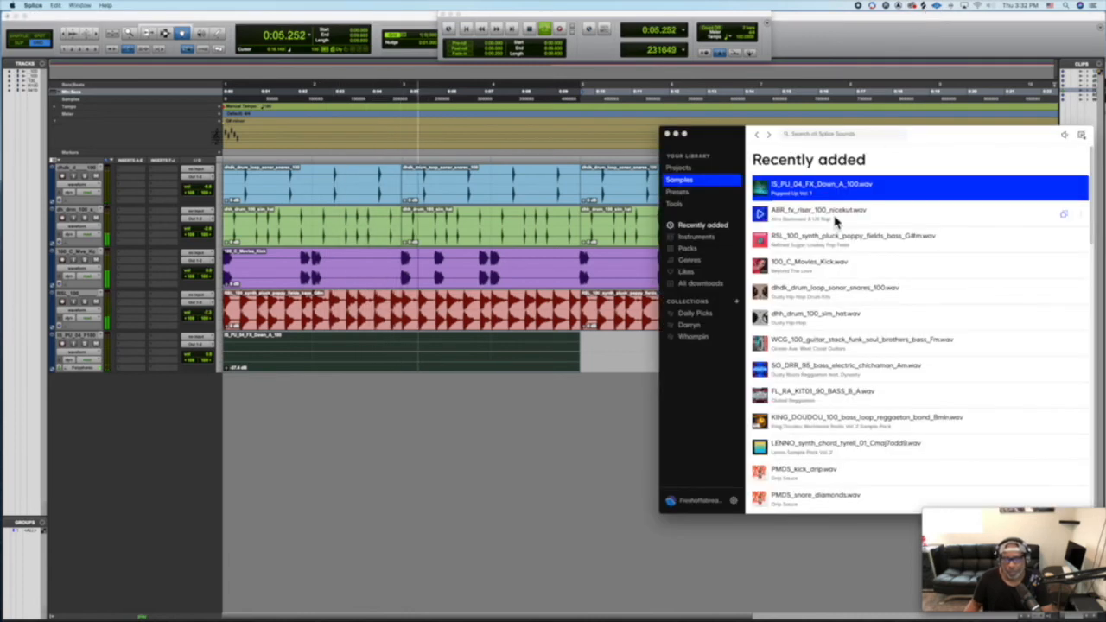
drag(835, 220, 553, 461)
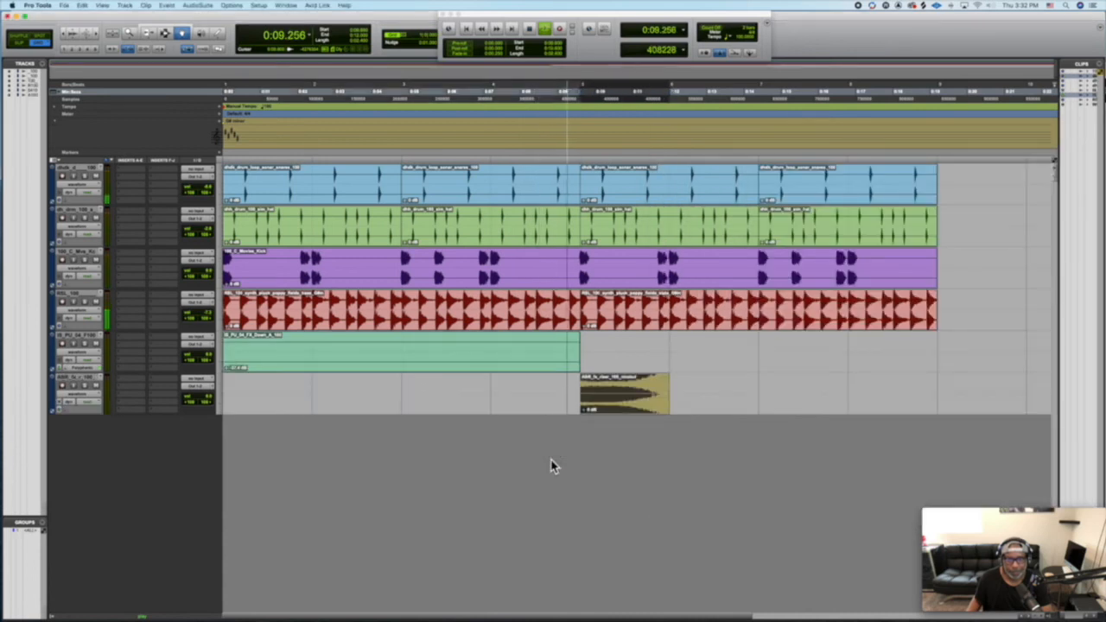
drag(635, 412, 862, 415)
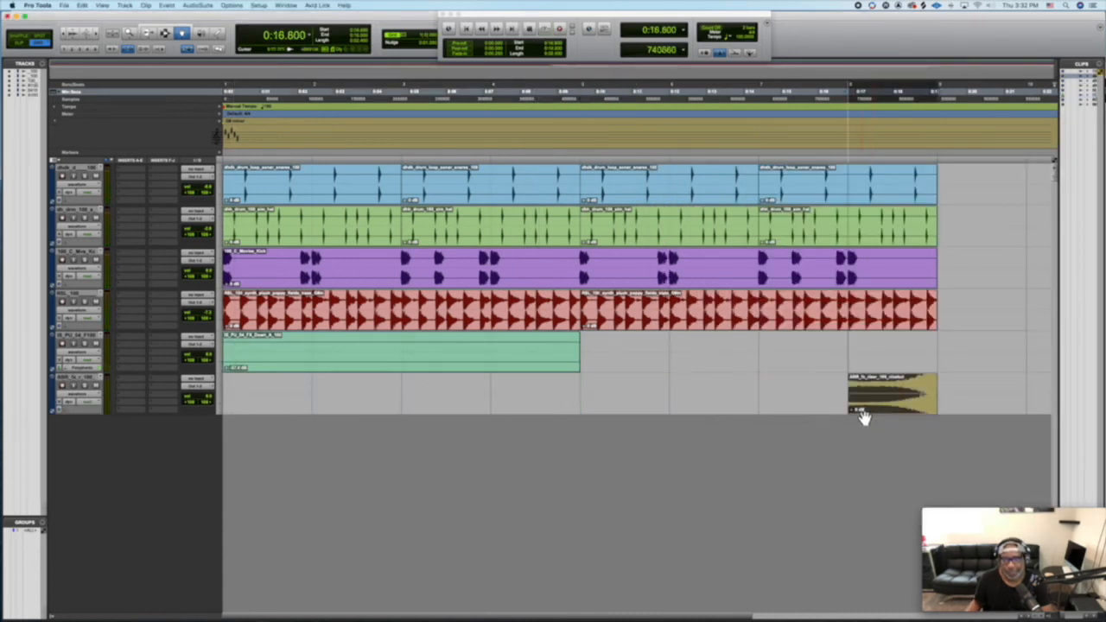
Lower the riser clip's gain, then select both synth bass clips and play the arrangement from the start
click(854, 412)
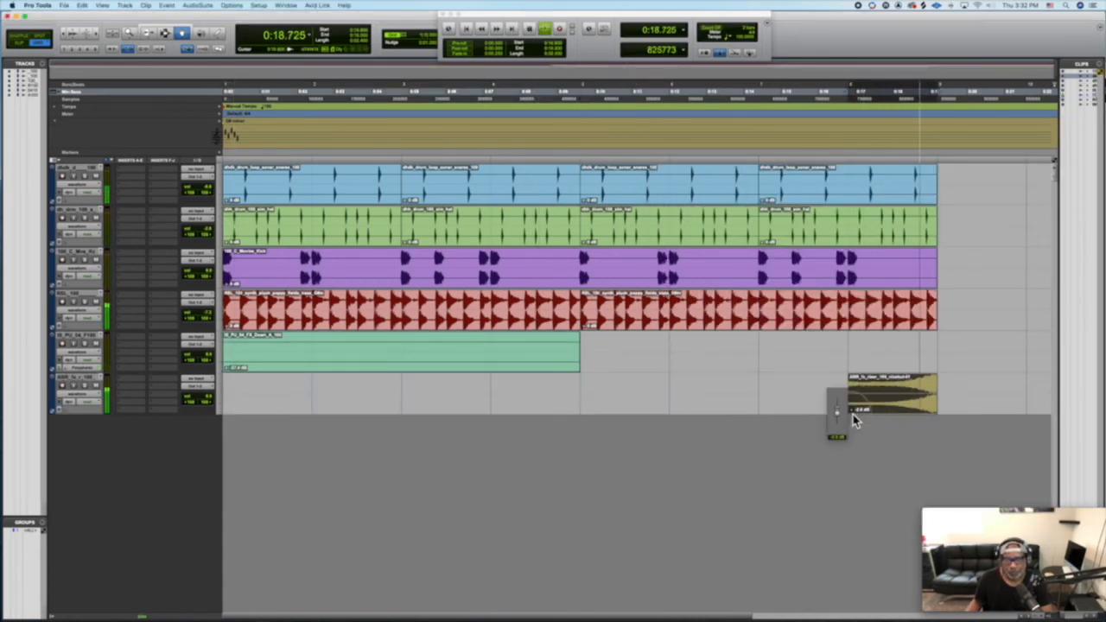
drag(853, 418, 853, 418)
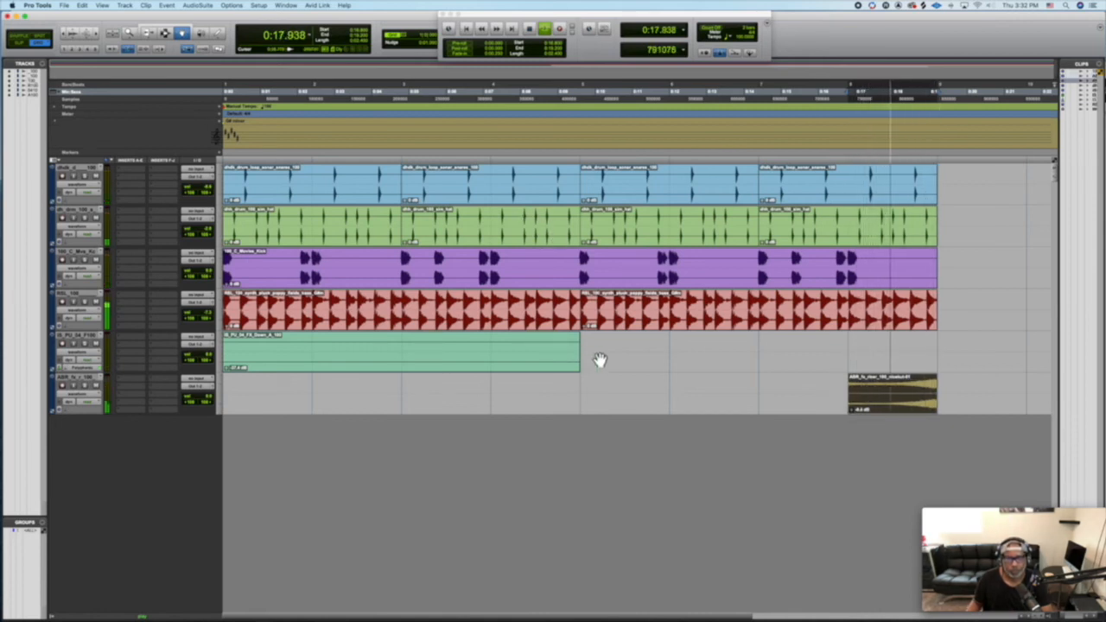
click(898, 308)
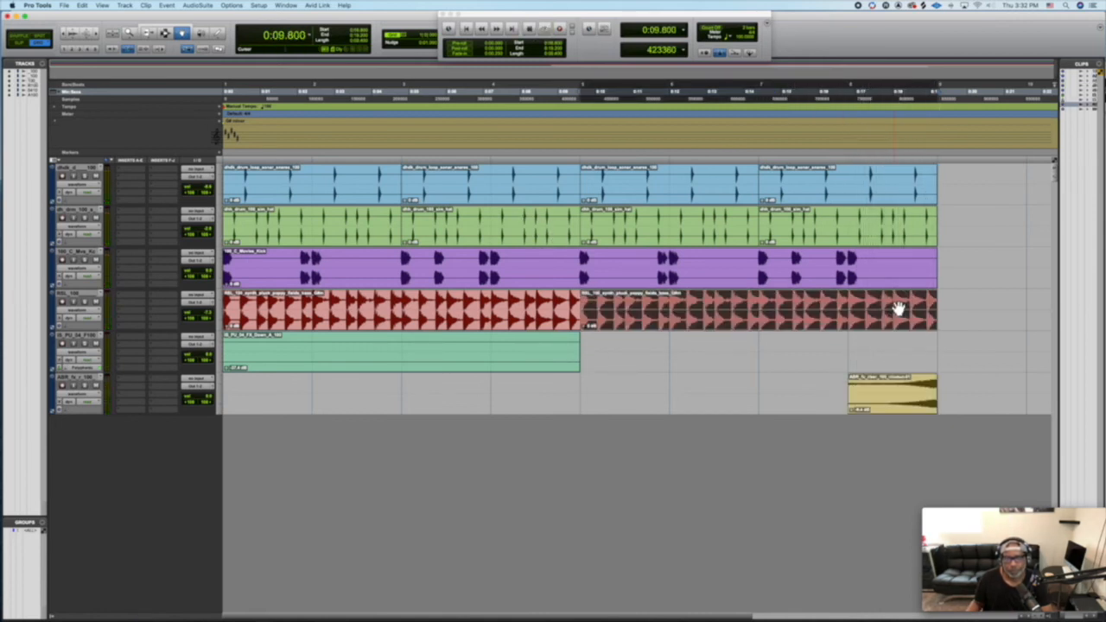
shift+click(536, 307)
key(space)
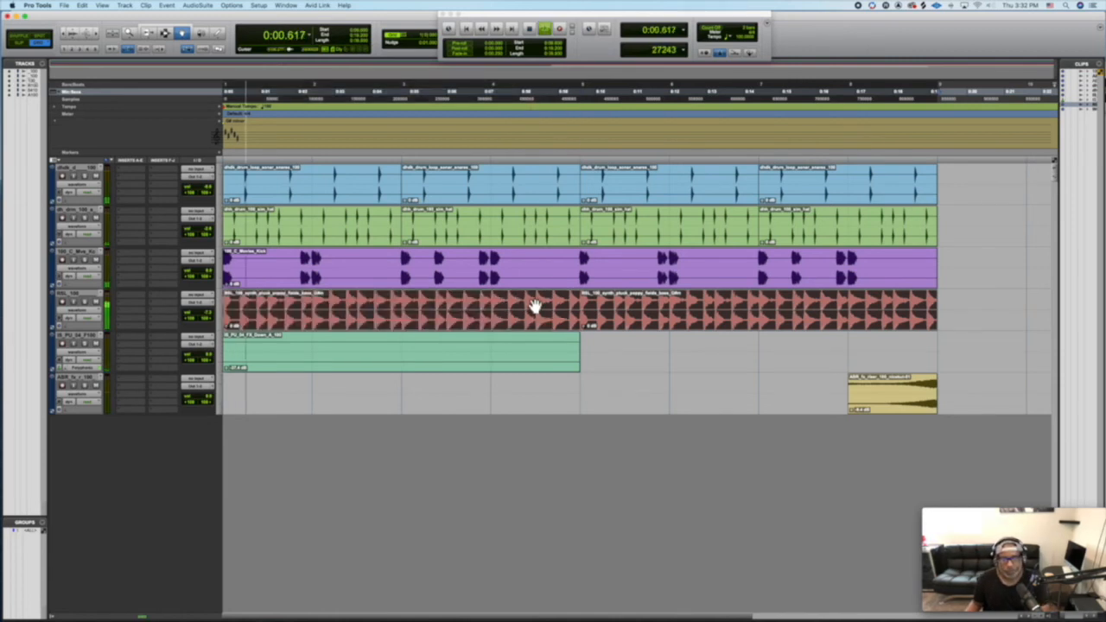
Reduce the riser clip's gain further at the end of the arrangement while playback loops
click(854, 413)
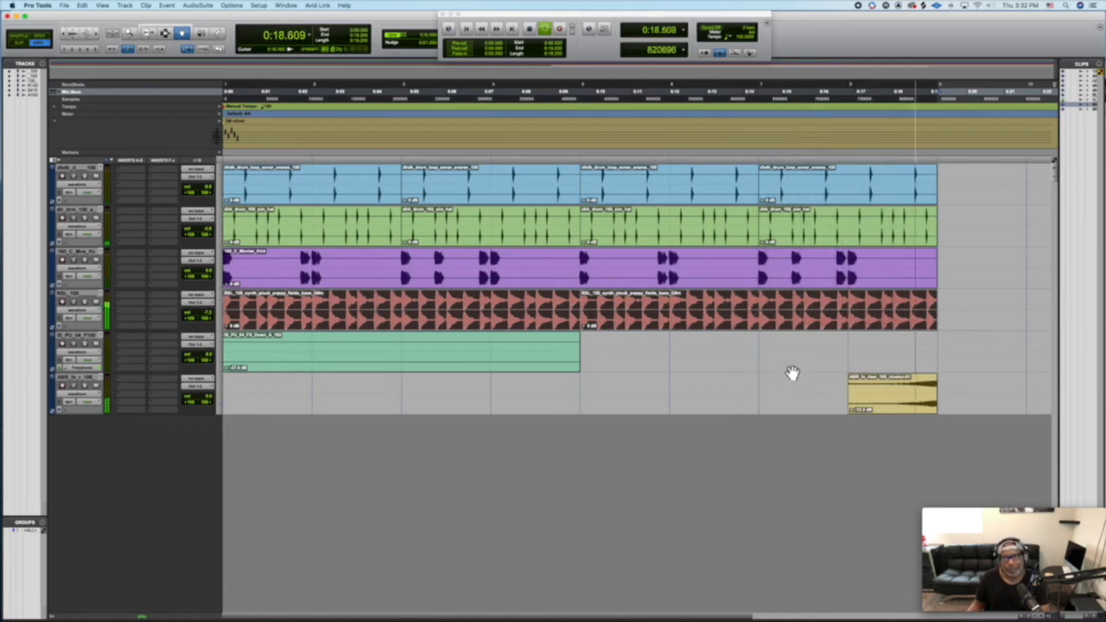
click(857, 416)
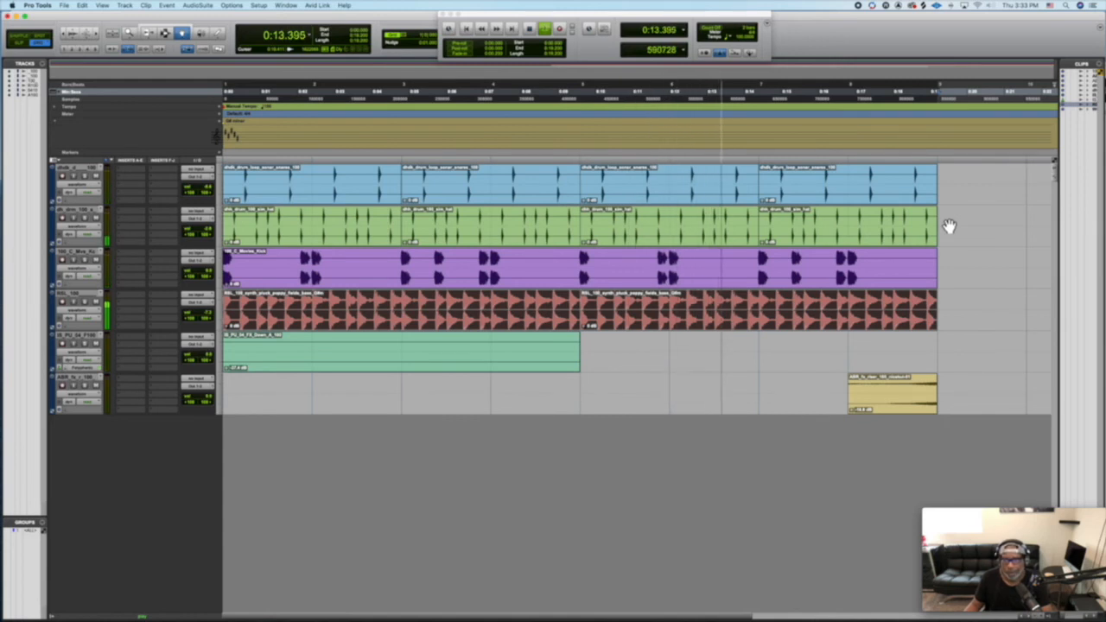
mouse_move(191, 609)
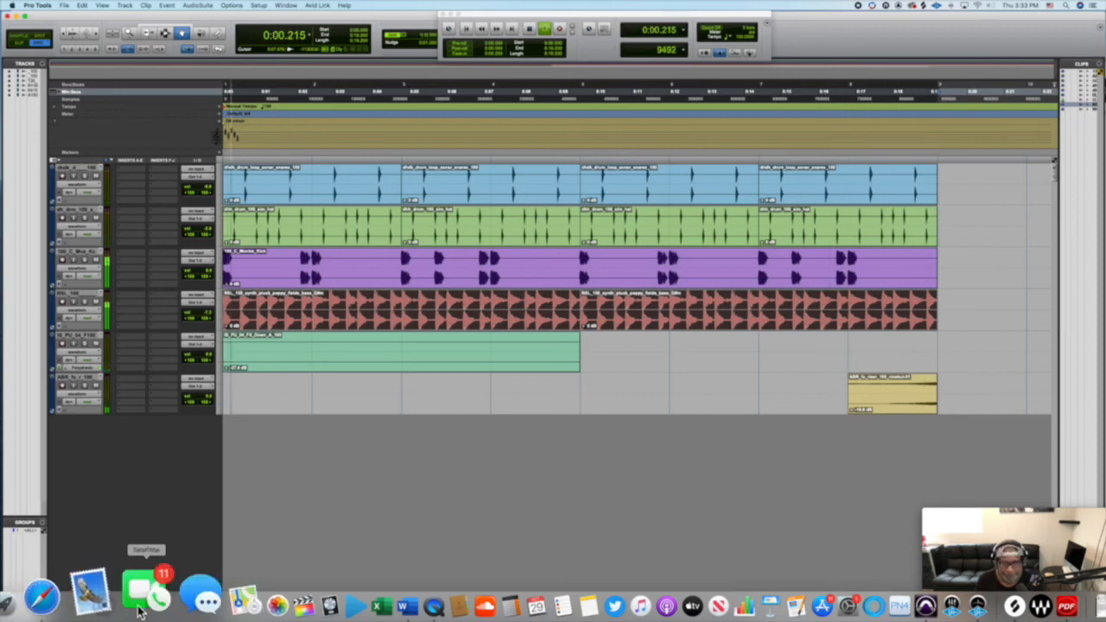
drag(854, 411, 857, 420)
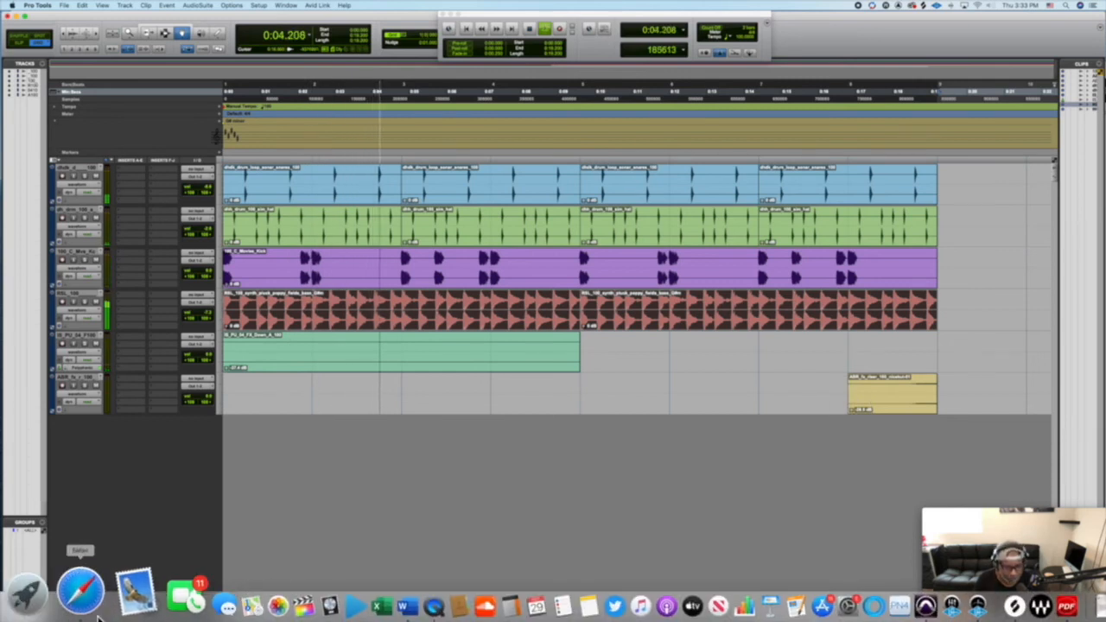
Switch to Splice in Safari and filter the 100 BPM R&B loops by the vocals tag instead of fx
click(90, 605)
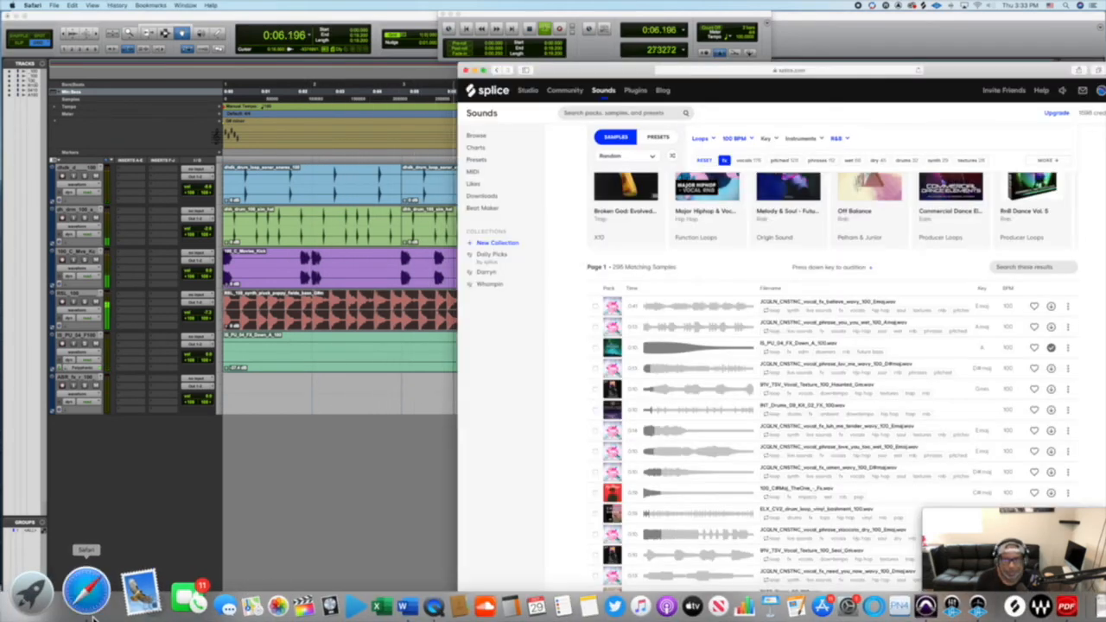
click(739, 161)
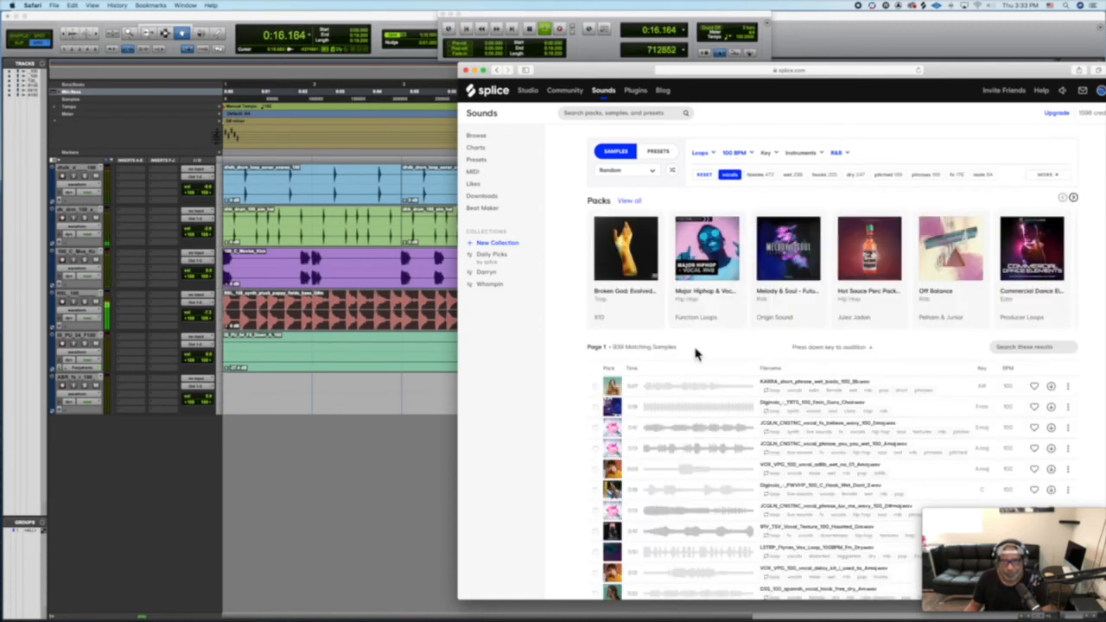
scroll(697, 353, down, 5)
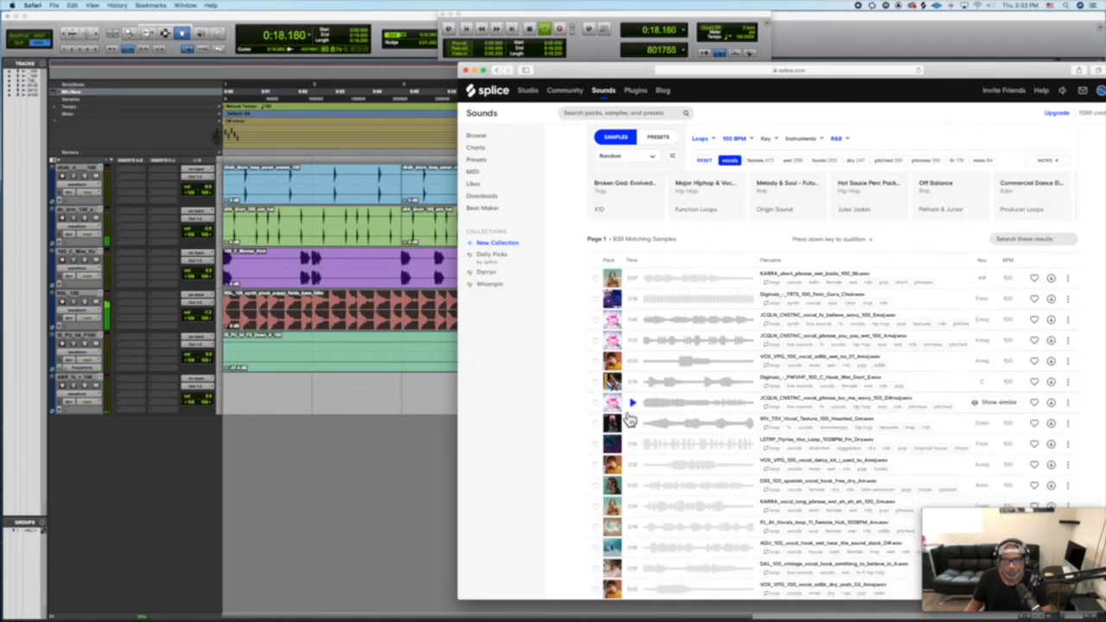
Audition vocal loops against the beat, from the Haunted_Gm vocal texture to JCQLN_CNSTNC_vocal_phrase_love_you_too_wet_100
click(631, 425)
scroll(632, 427, down, 2)
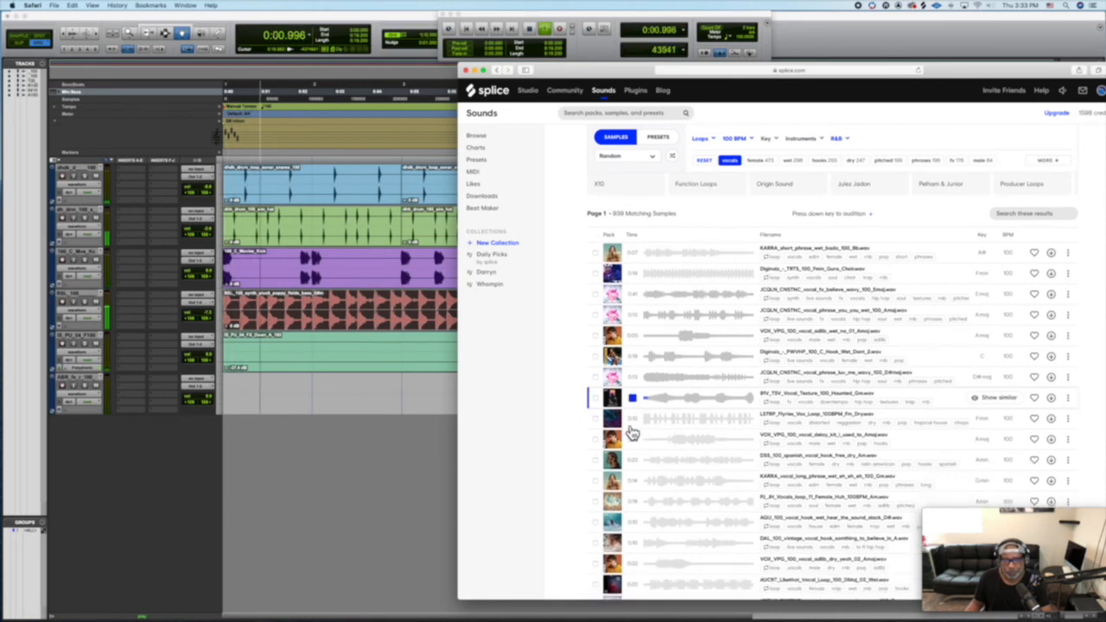
click(632, 413)
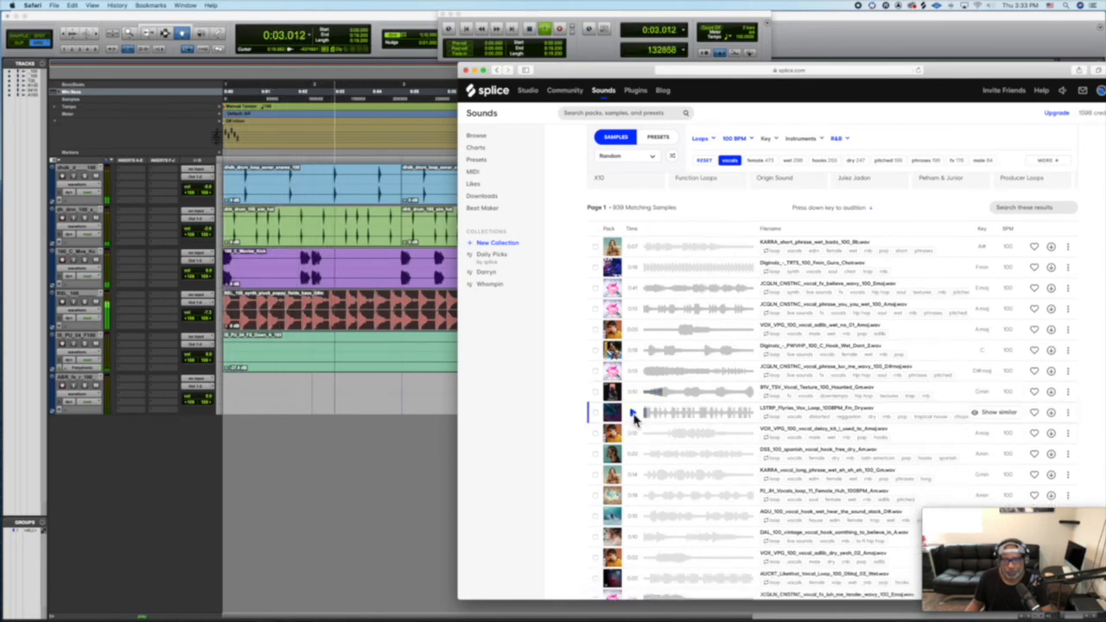
click(631, 434)
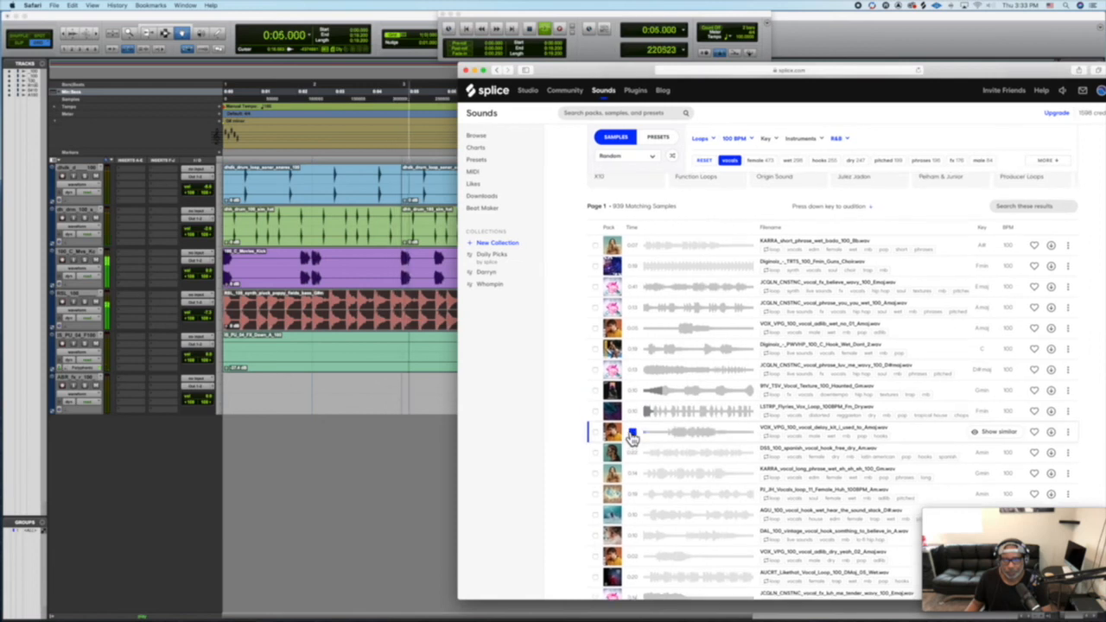
scroll(635, 438, down, 4)
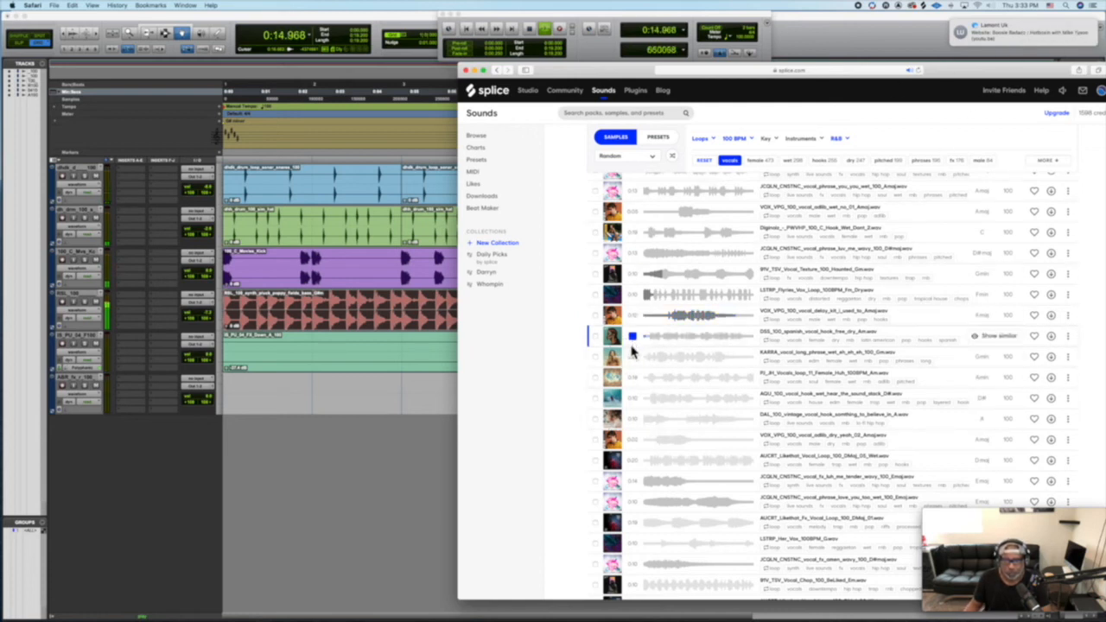
click(633, 362)
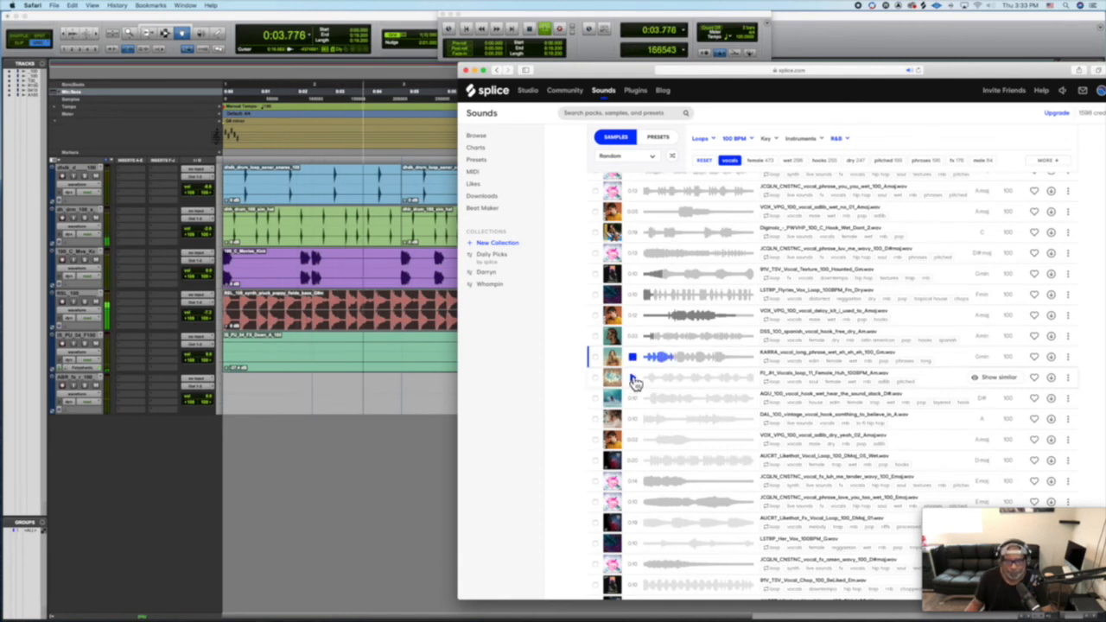
click(633, 381)
scroll(633, 382, down, 3)
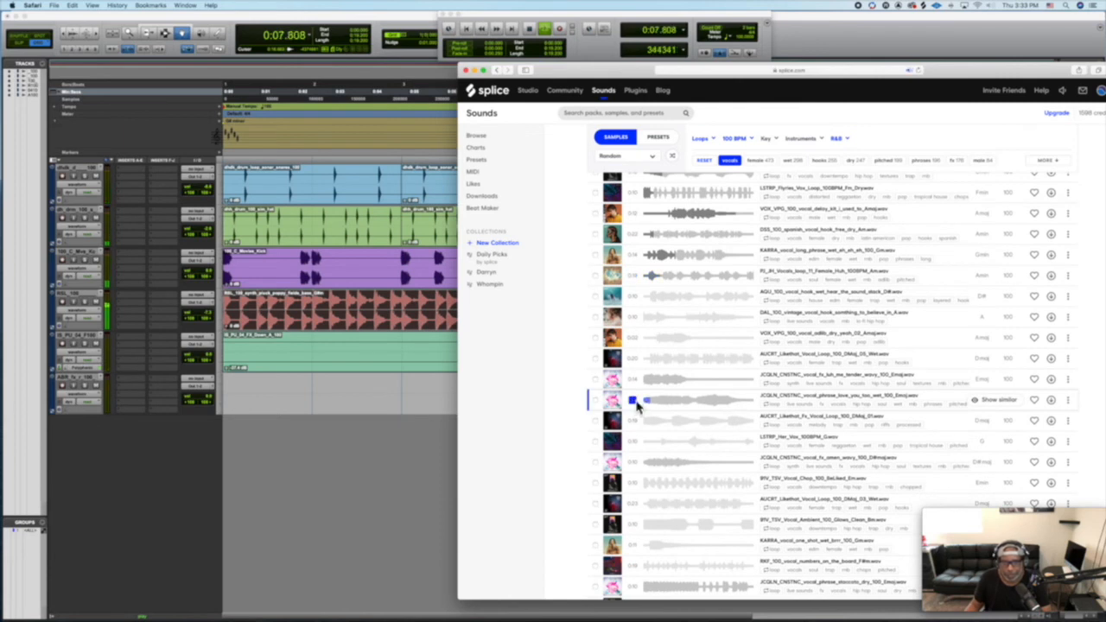
Audition more vocal loops, including AUCRT_Likethat_Fx_Vocal_Loop_100 and the DSS_100 spanish hook my_favourite_song_to_harm_wet
click(633, 421)
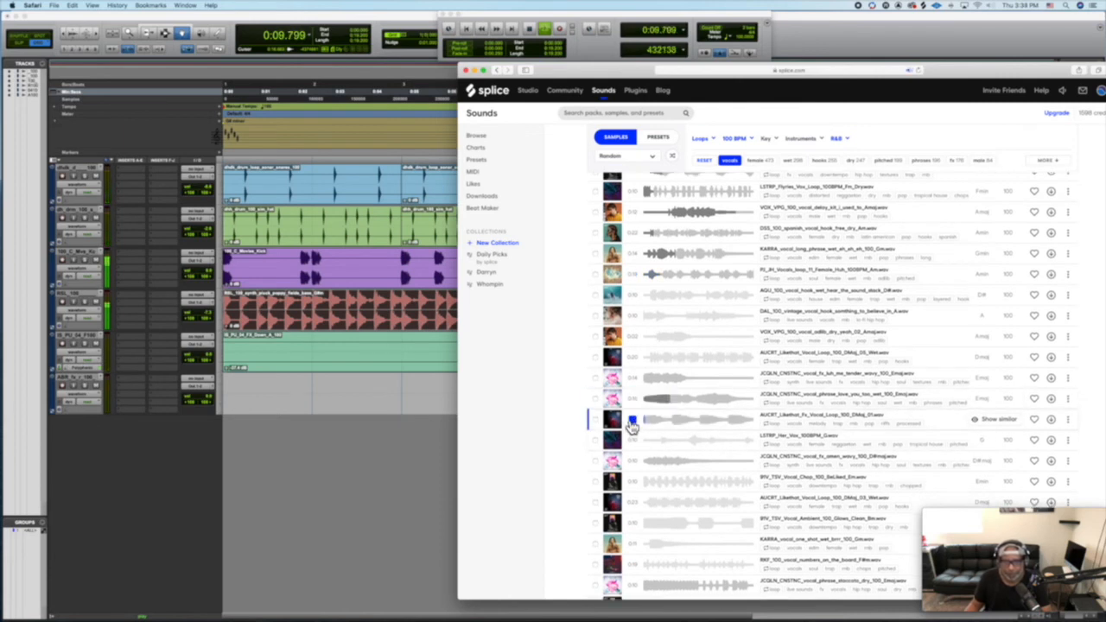
scroll(634, 418, down, 2)
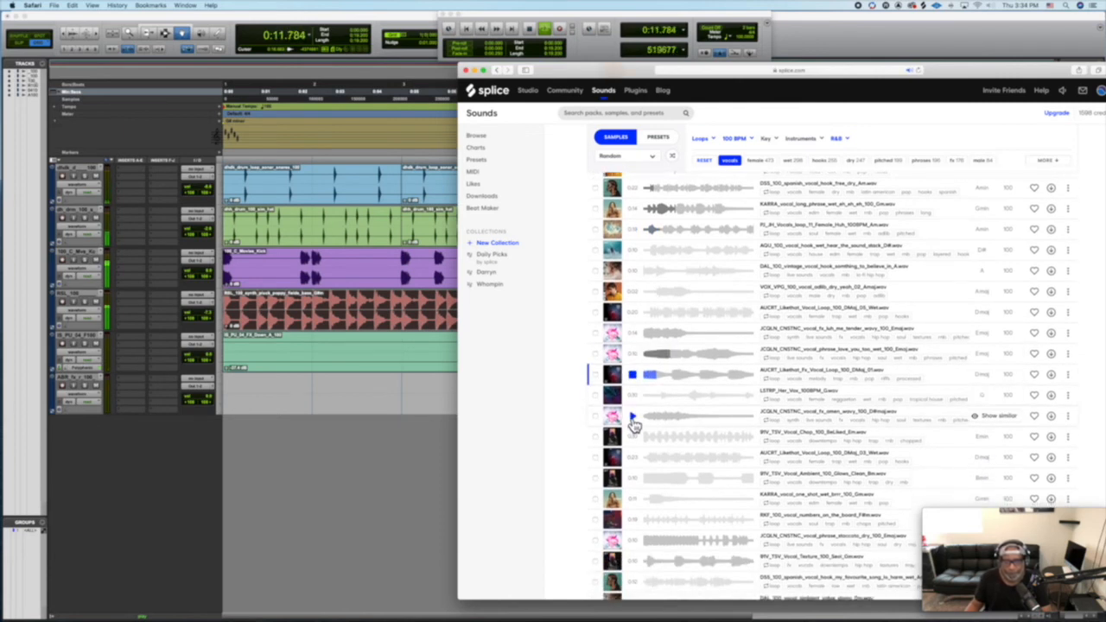
scroll(633, 423, down, 3)
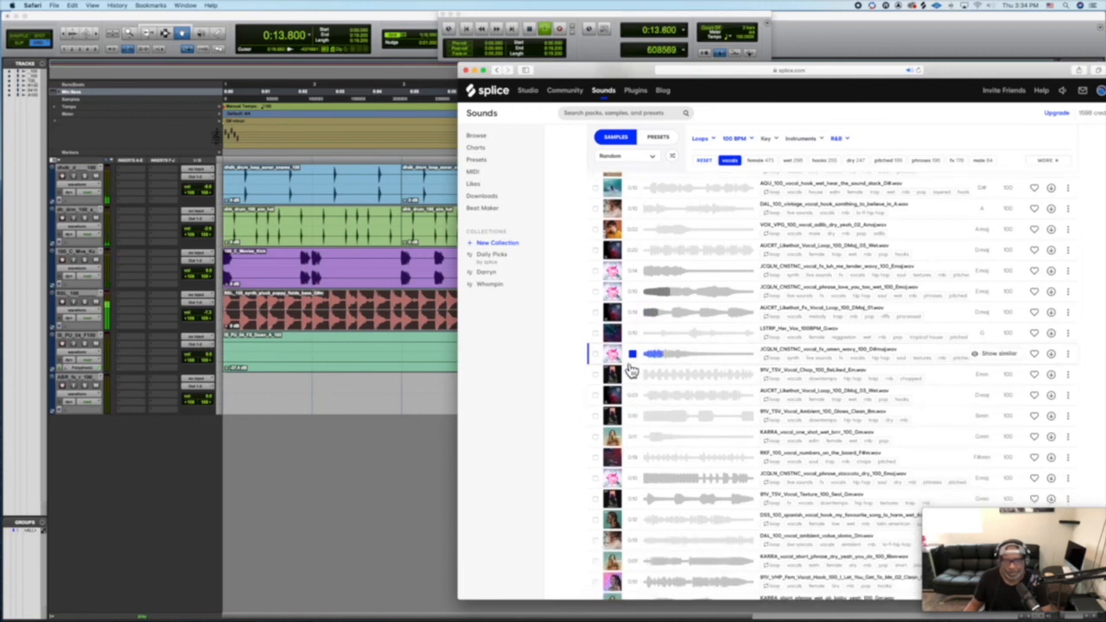
scroll(637, 449, down, 2)
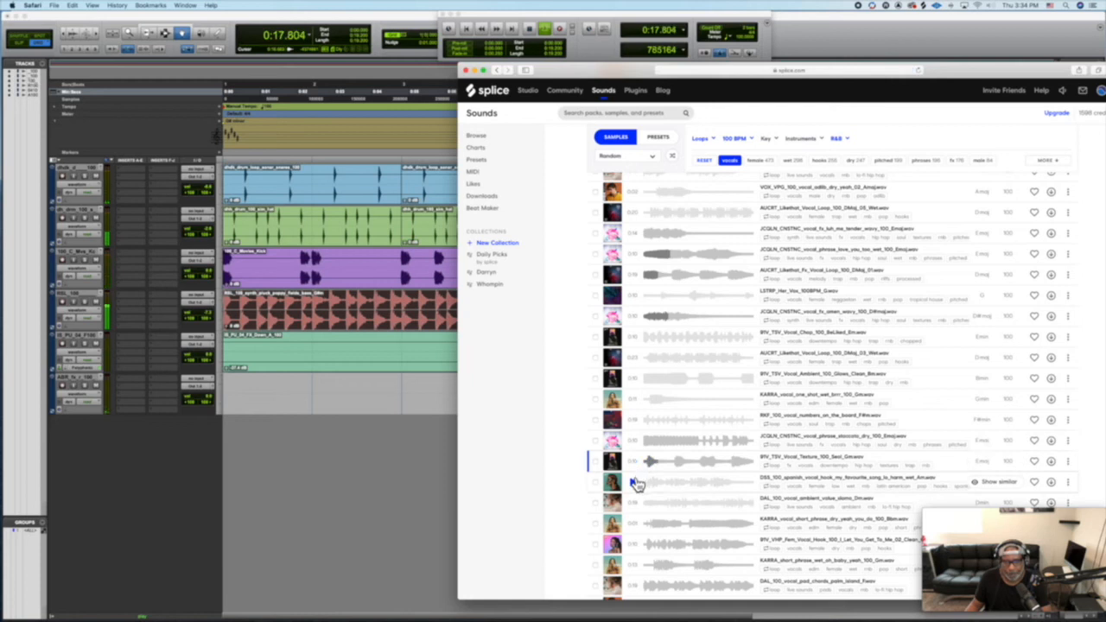
click(635, 482)
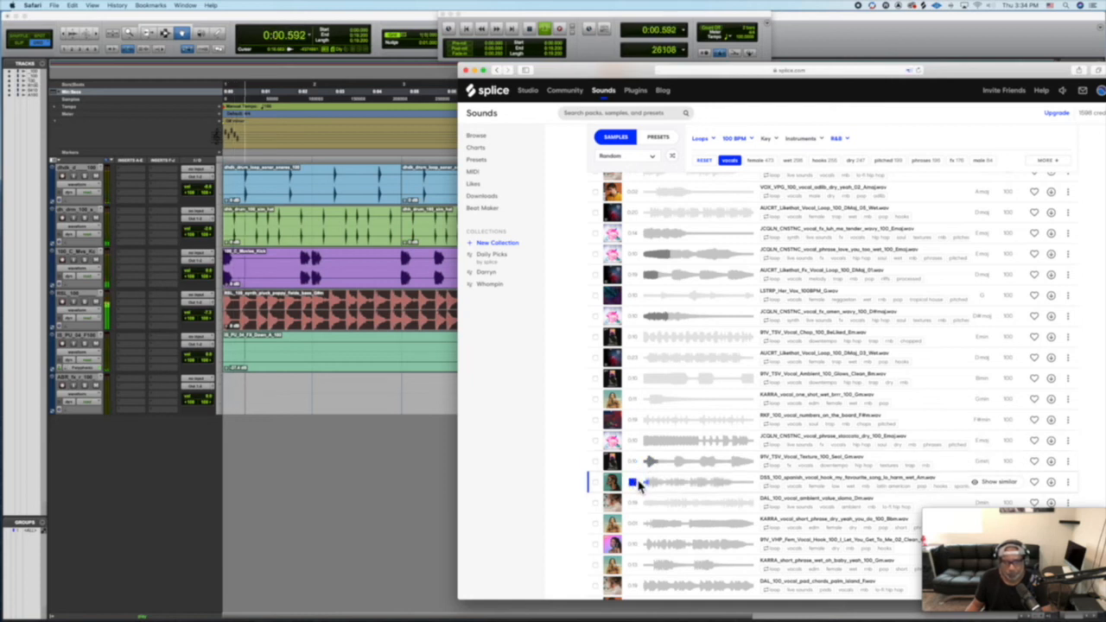
scroll(636, 486, down, 2)
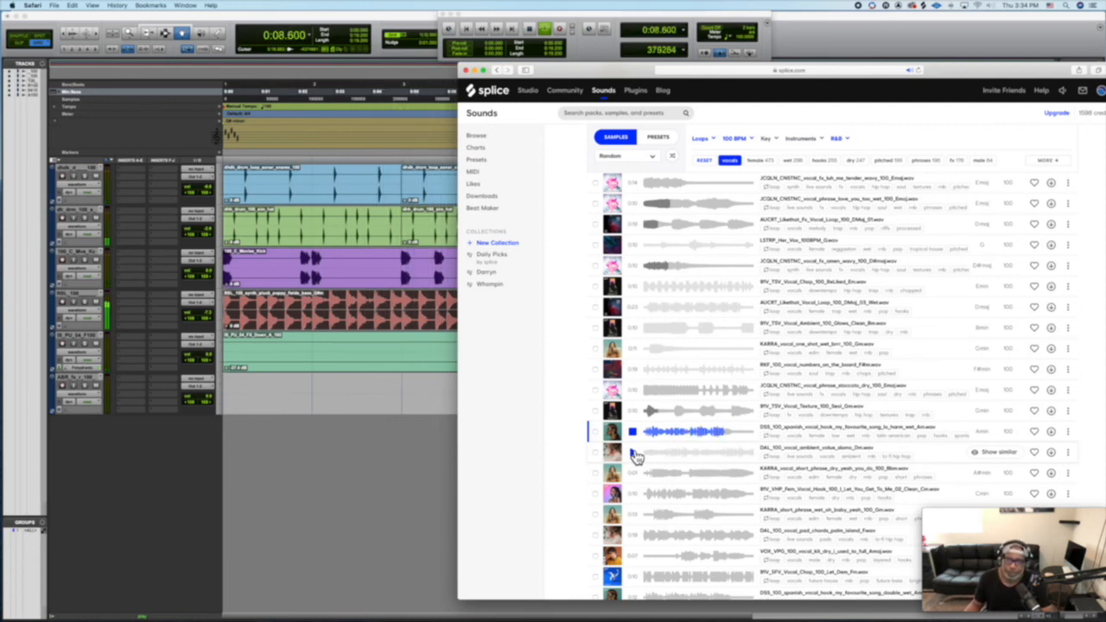
scroll(782, 389, up, 10)
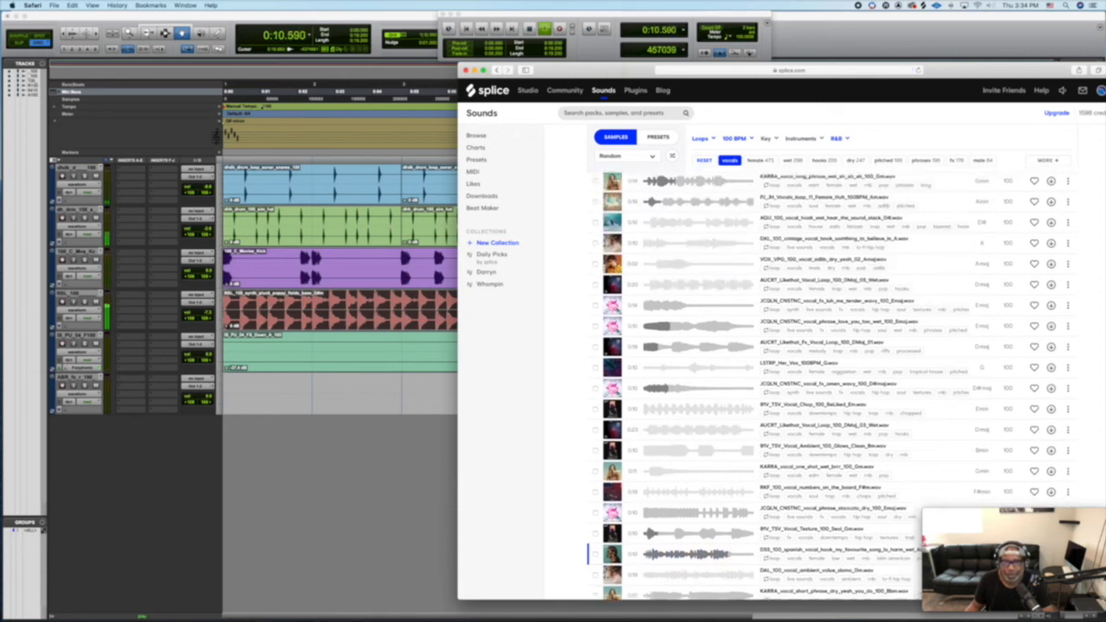
Audition the remaining vocal loops on page 1, including KARRA_vocal_one_shot_dry_work_100 and LSCTMR2_Calm_Vocal_Loop_100, and open results page 2
scroll(632, 447, down, 10)
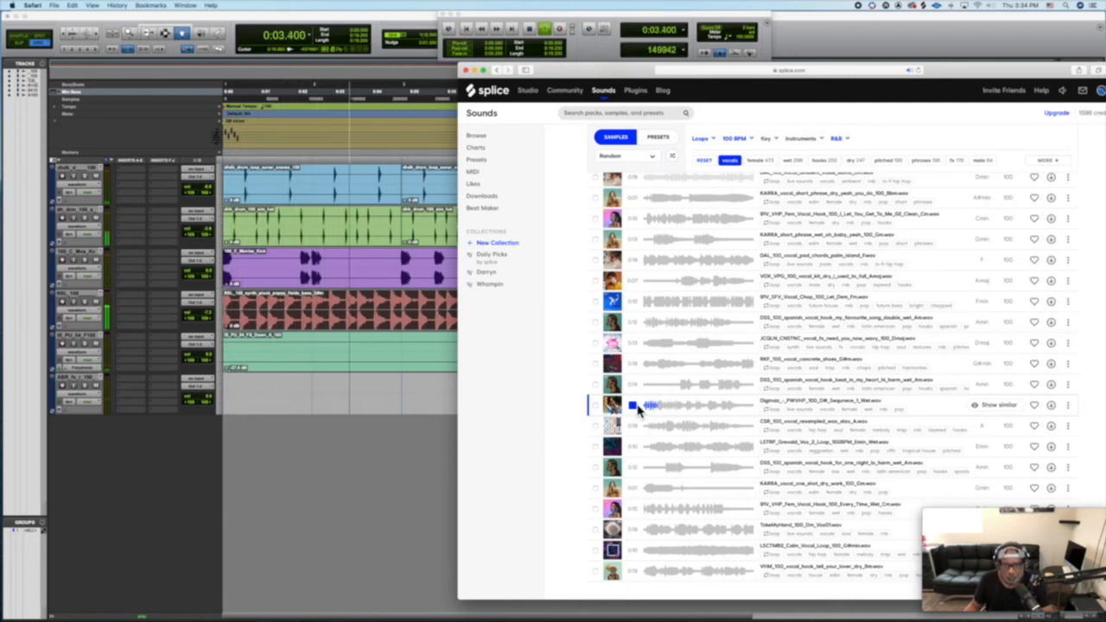
click(635, 449)
scroll(635, 451, down, 1)
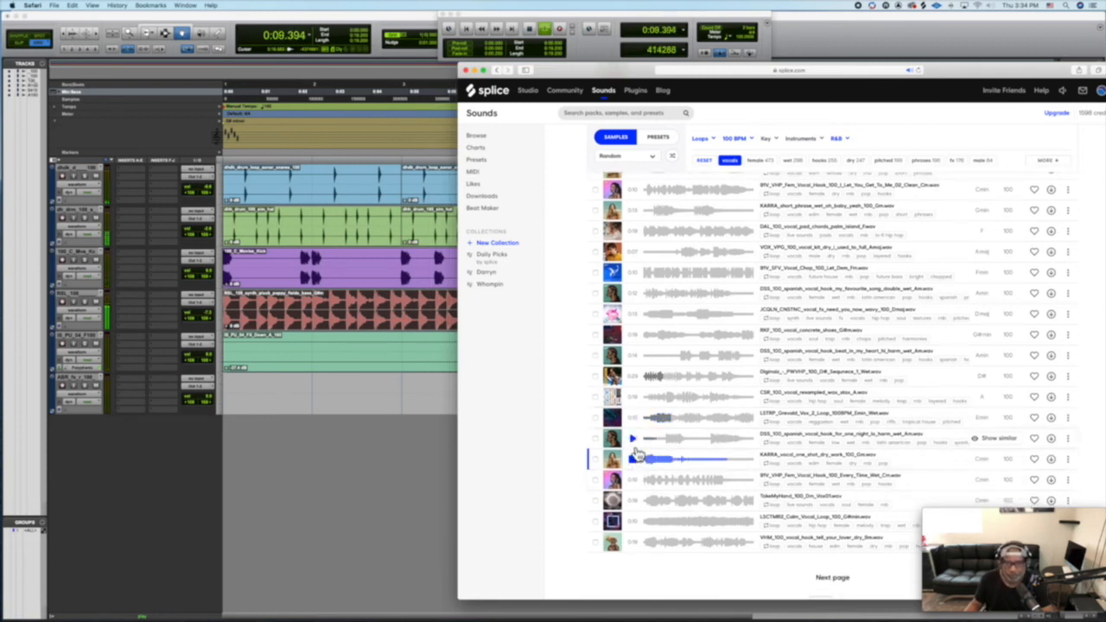
click(636, 462)
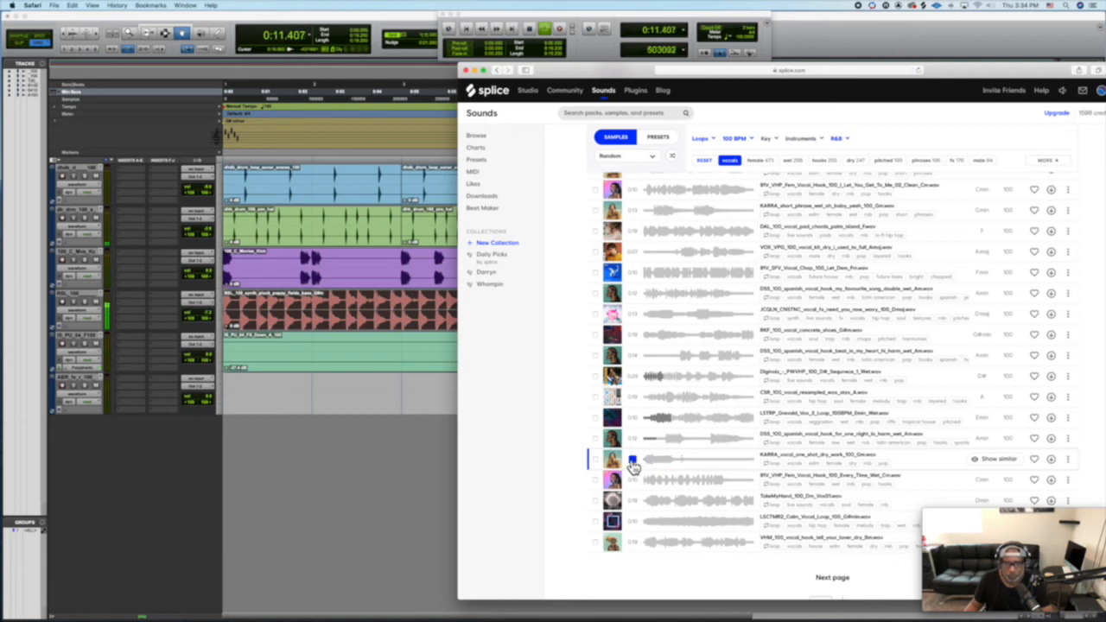
click(635, 463)
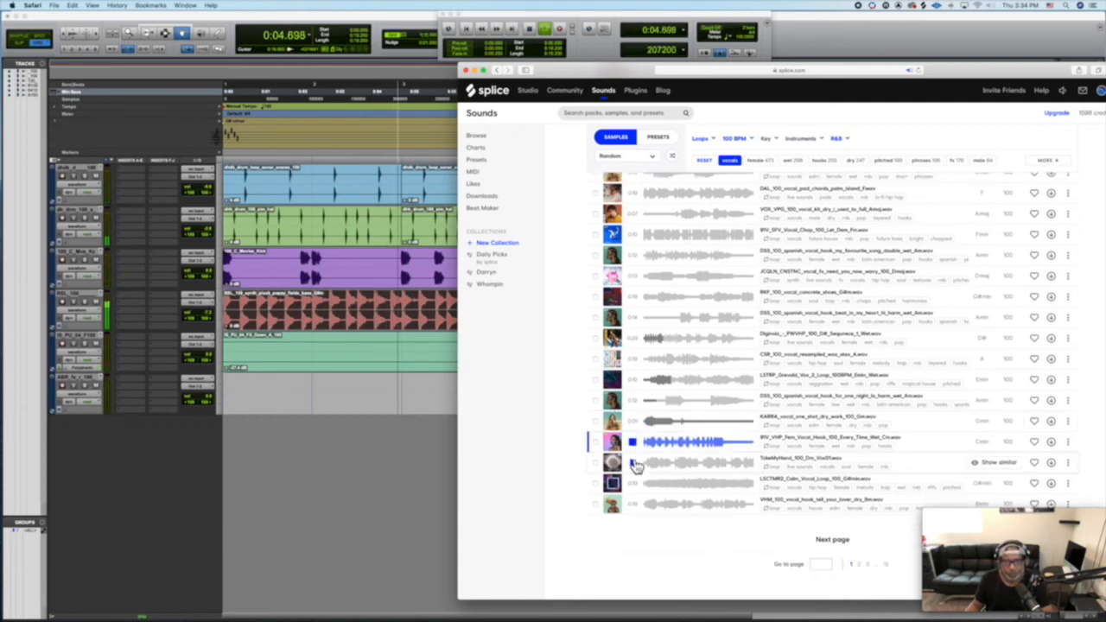
click(635, 464)
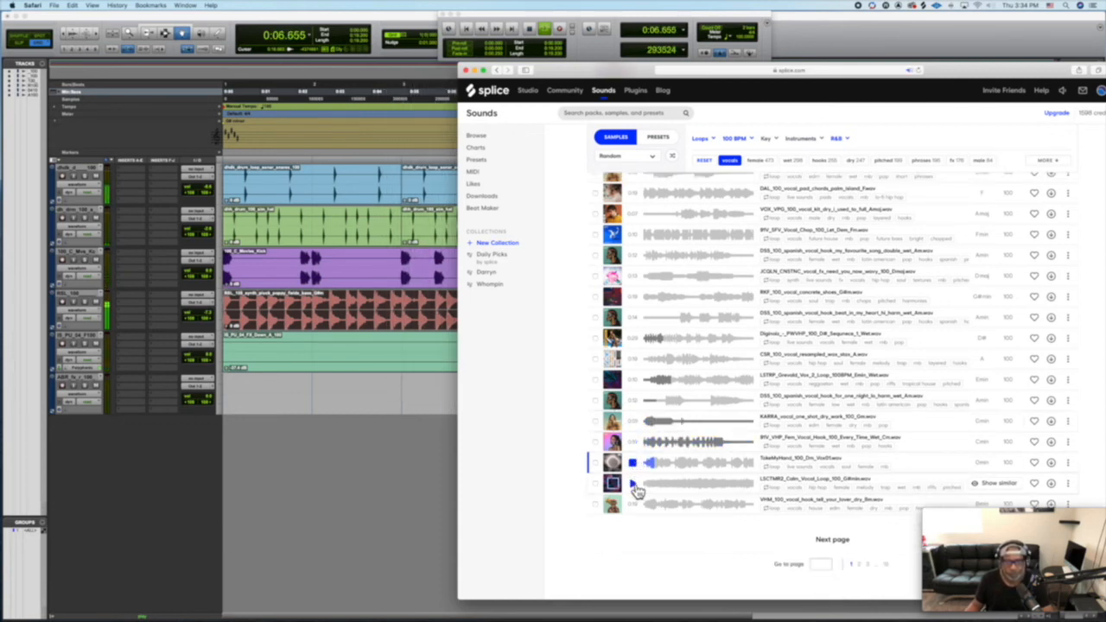
click(635, 487)
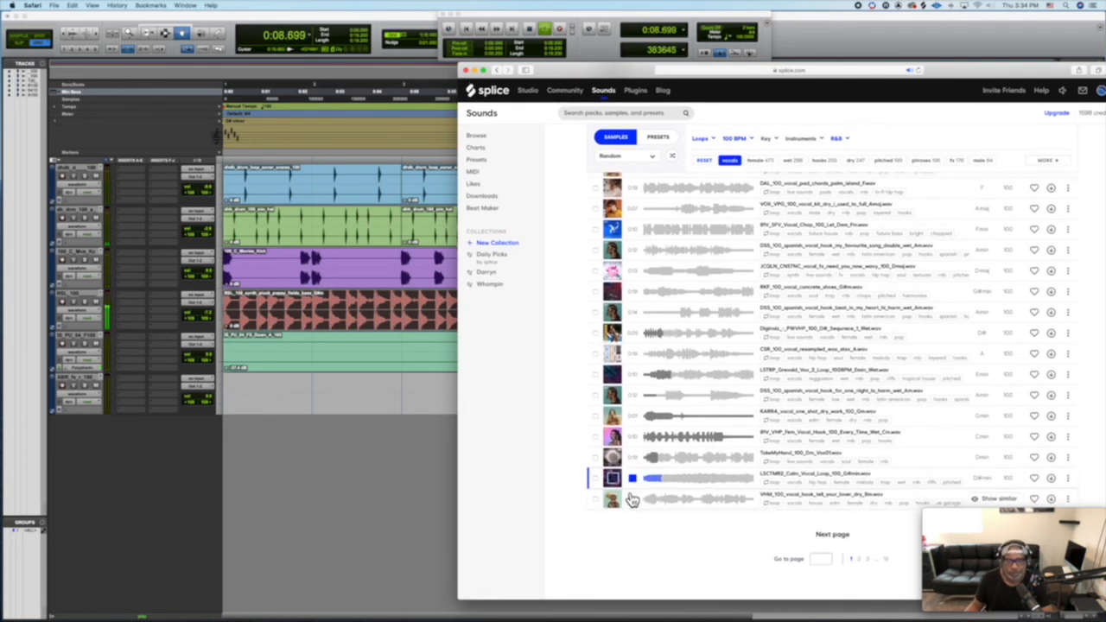
click(862, 563)
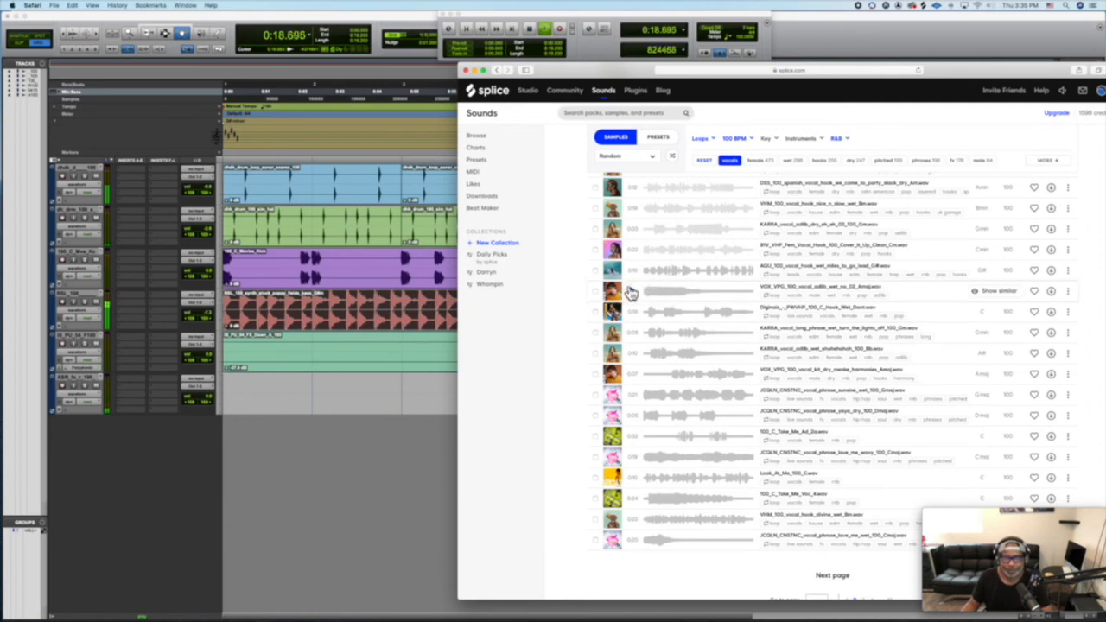
Replace the vocals tag with the keys tag for the 100 BPM R&B loops and audition 100_Wonderland_Piano_C#
click(709, 164)
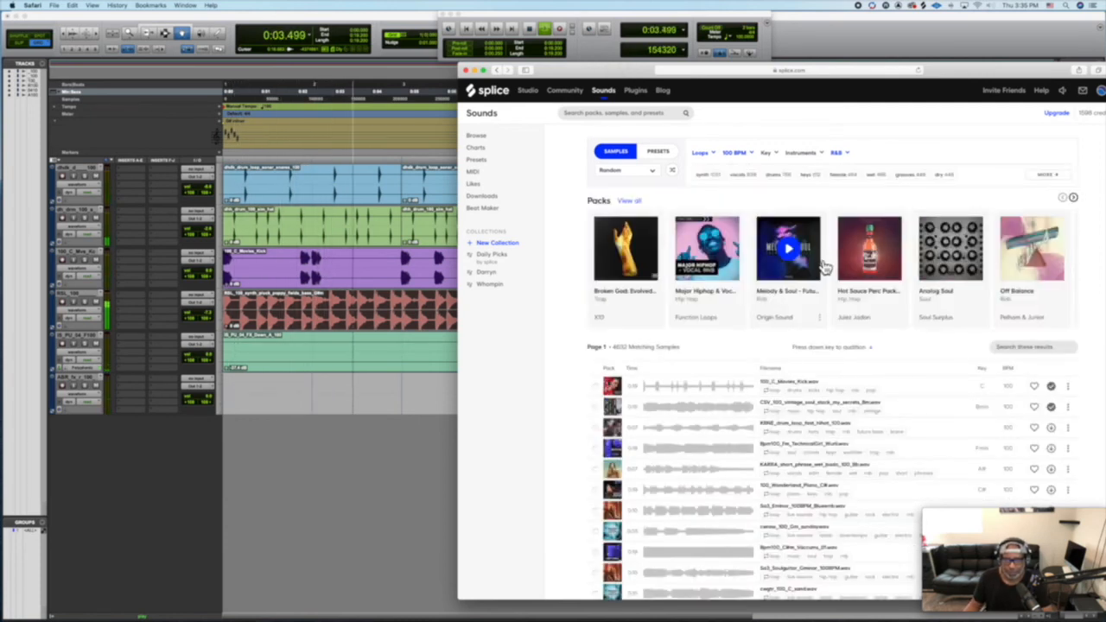
click(806, 175)
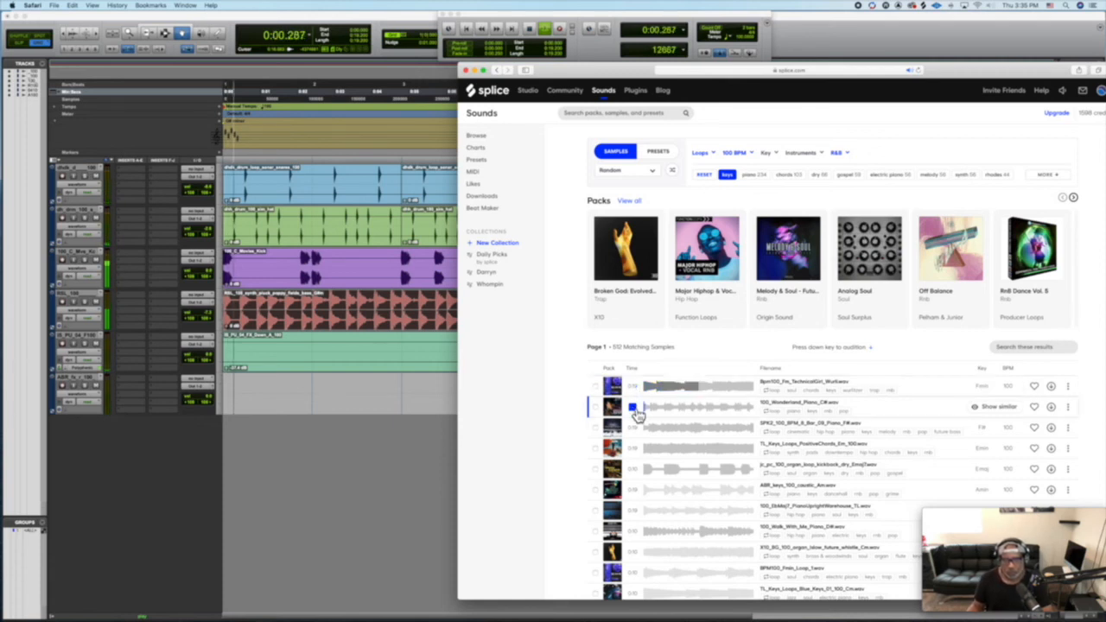
click(635, 411)
scroll(636, 414, down, 2)
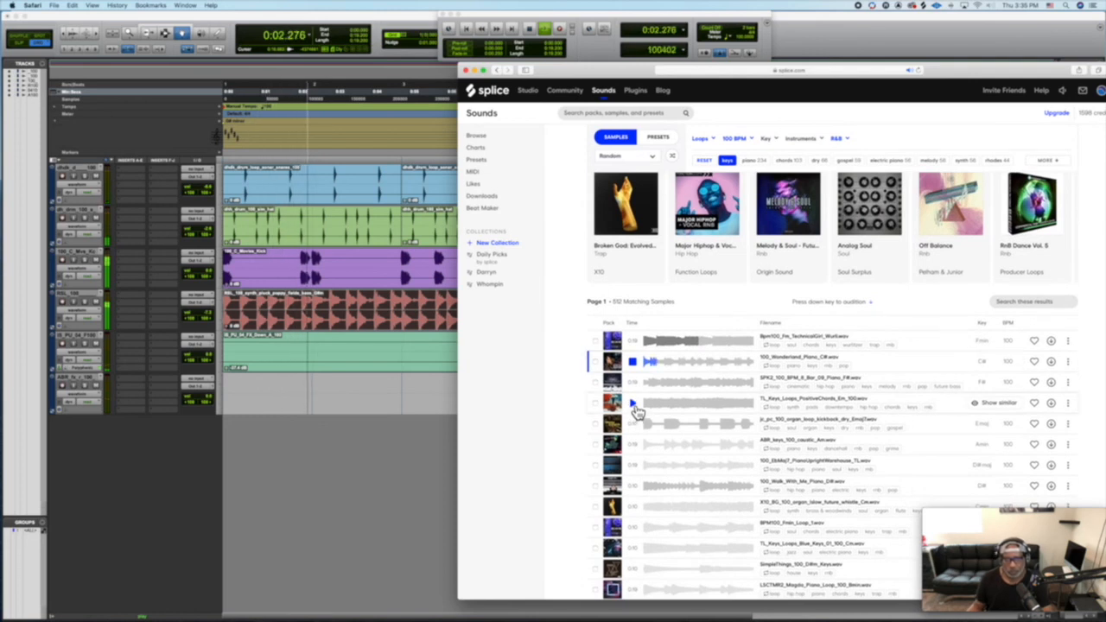
scroll(636, 410, up, 2)
scroll(636, 406, up, 1)
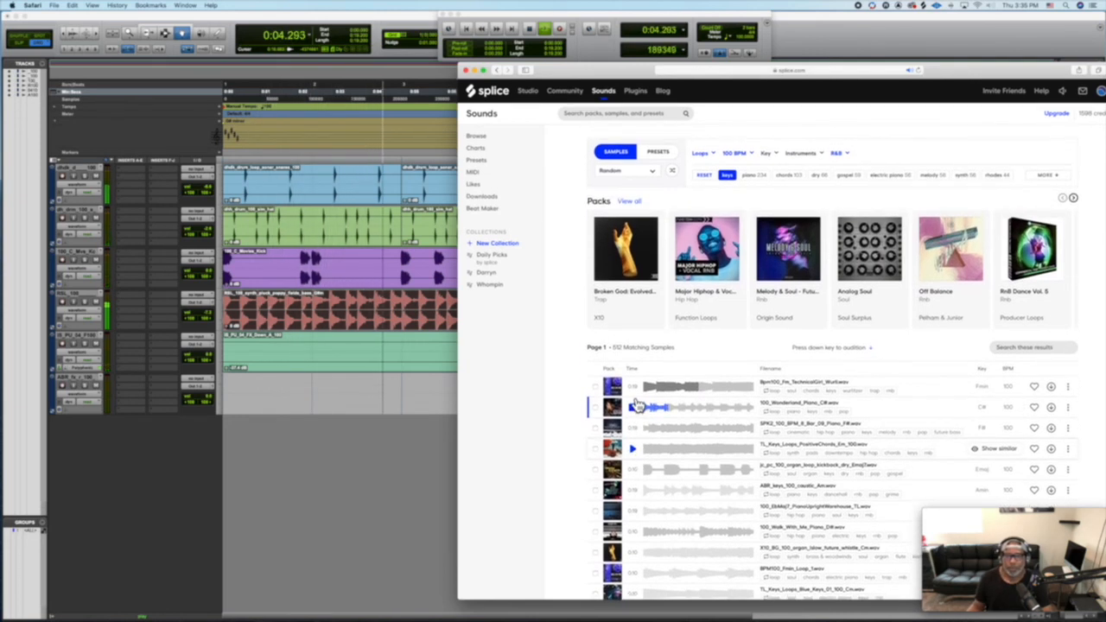
click(634, 410)
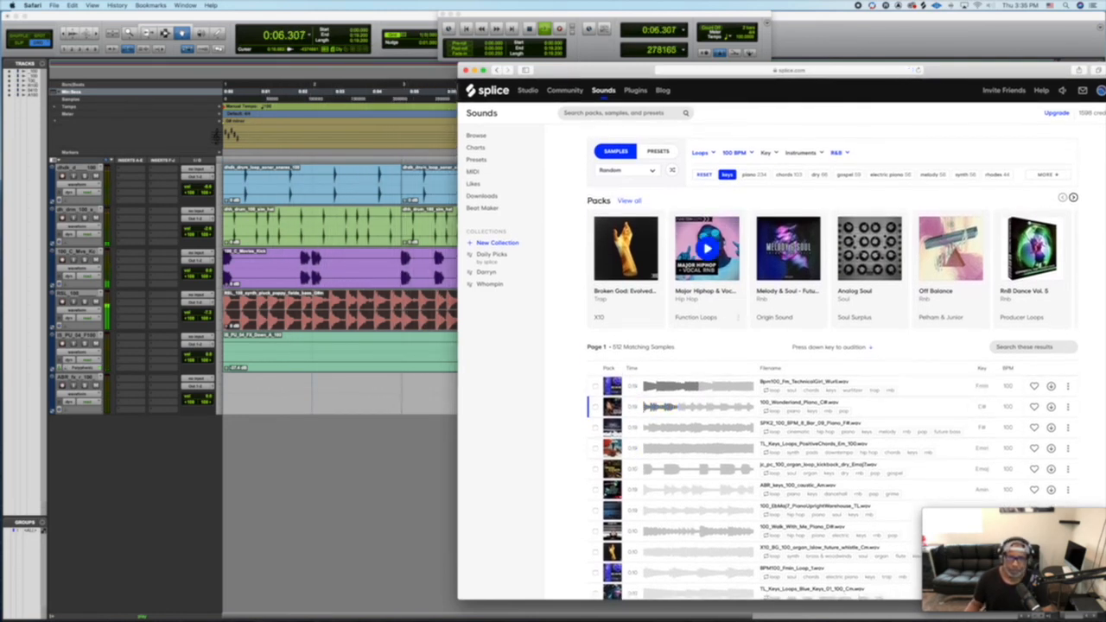
Filter the keys loops by the root note Ab and the minor chord type
click(775, 157)
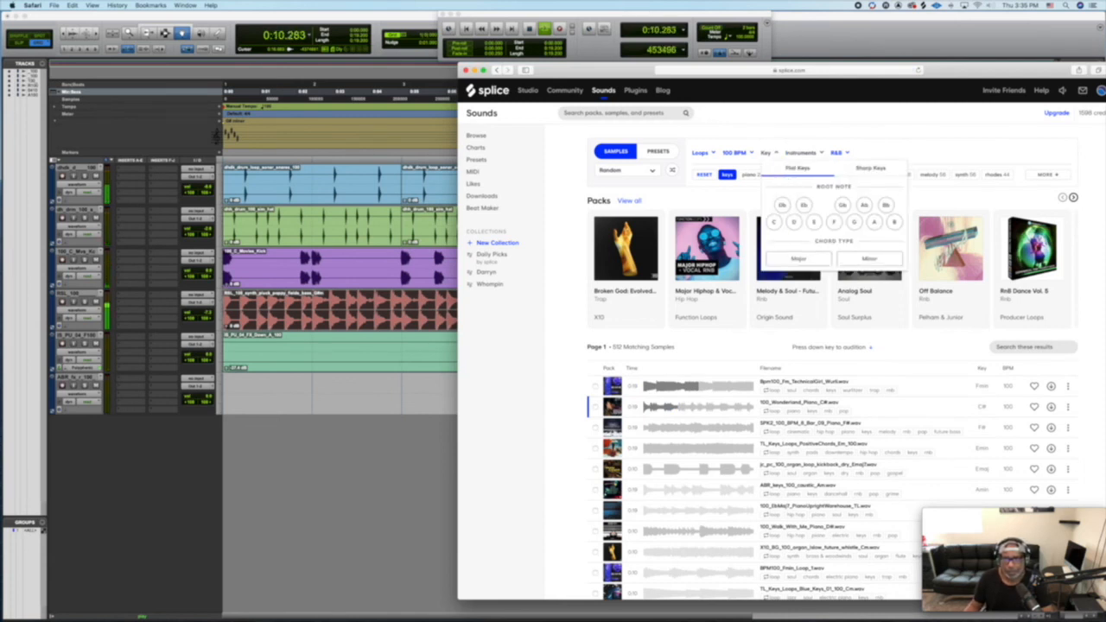
click(865, 208)
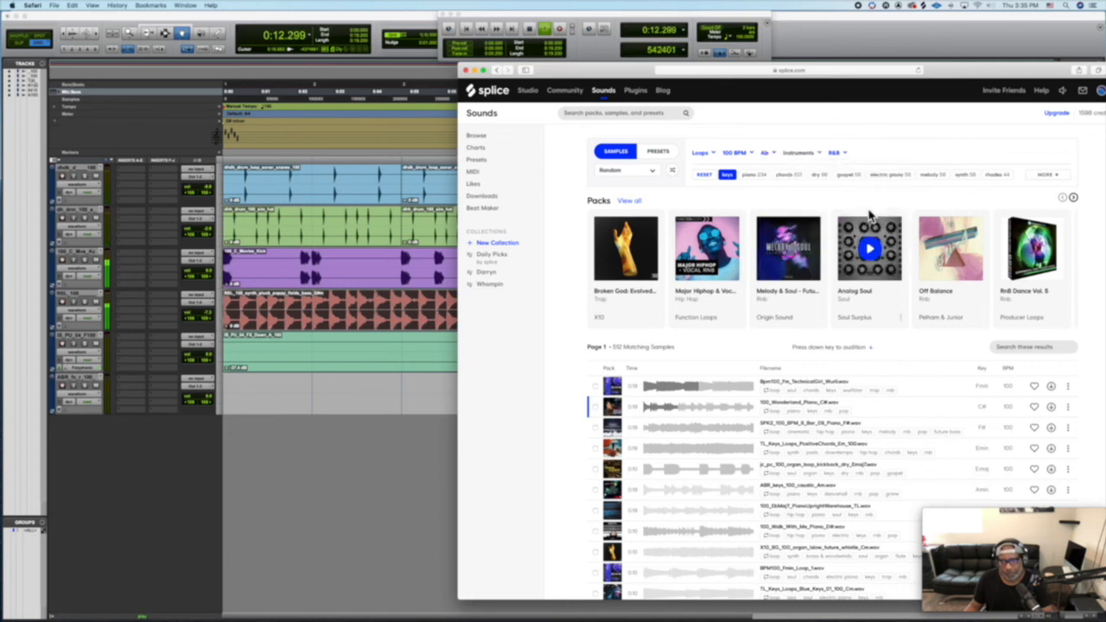
click(766, 153)
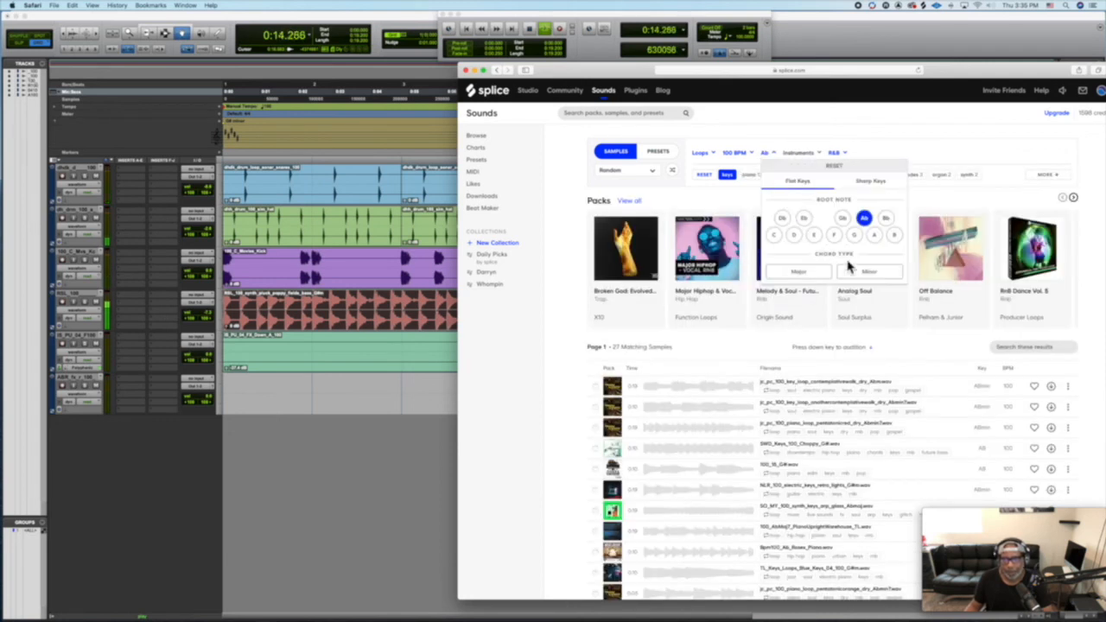
click(871, 278)
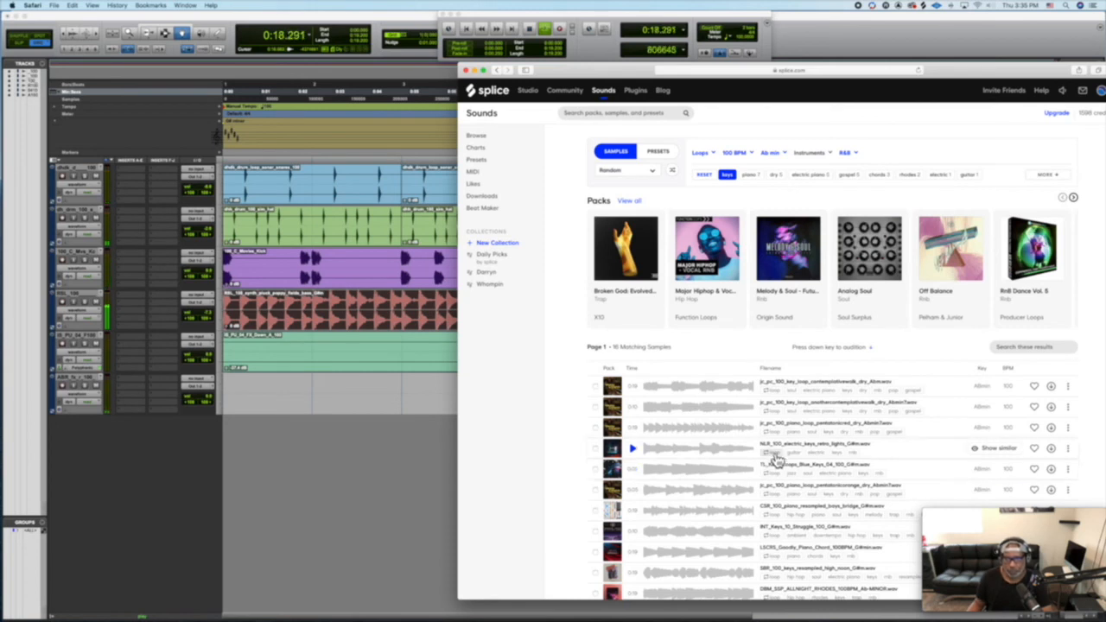
Audition jc_pc_100_key_loop_contemplativewalk_dry_Abm from the start of the beat and download it
click(633, 387)
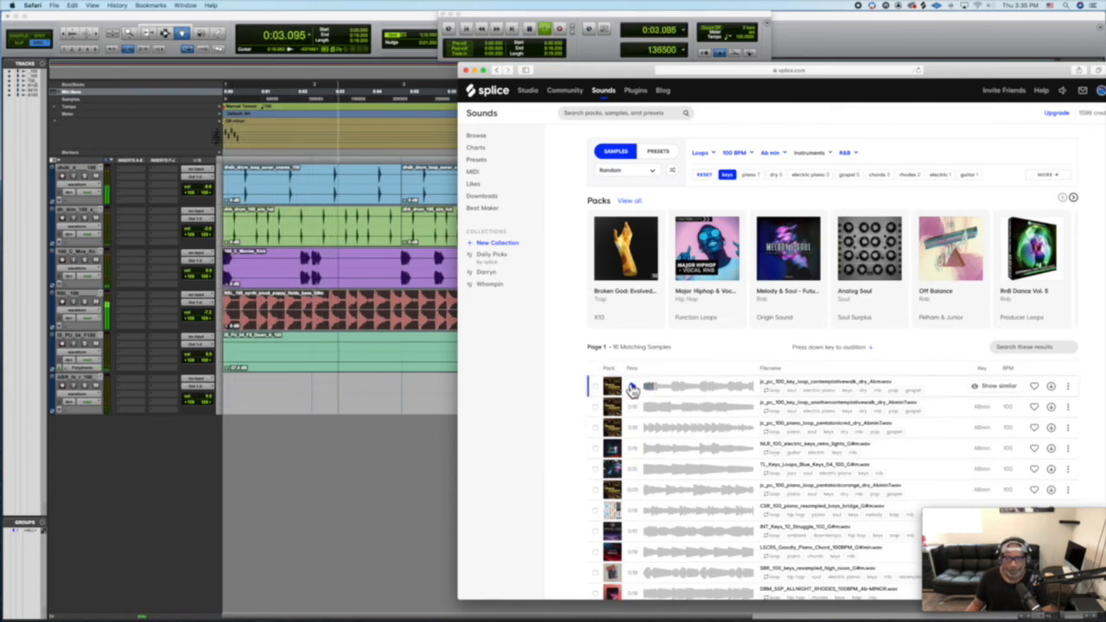
click(633, 387)
click(632, 387)
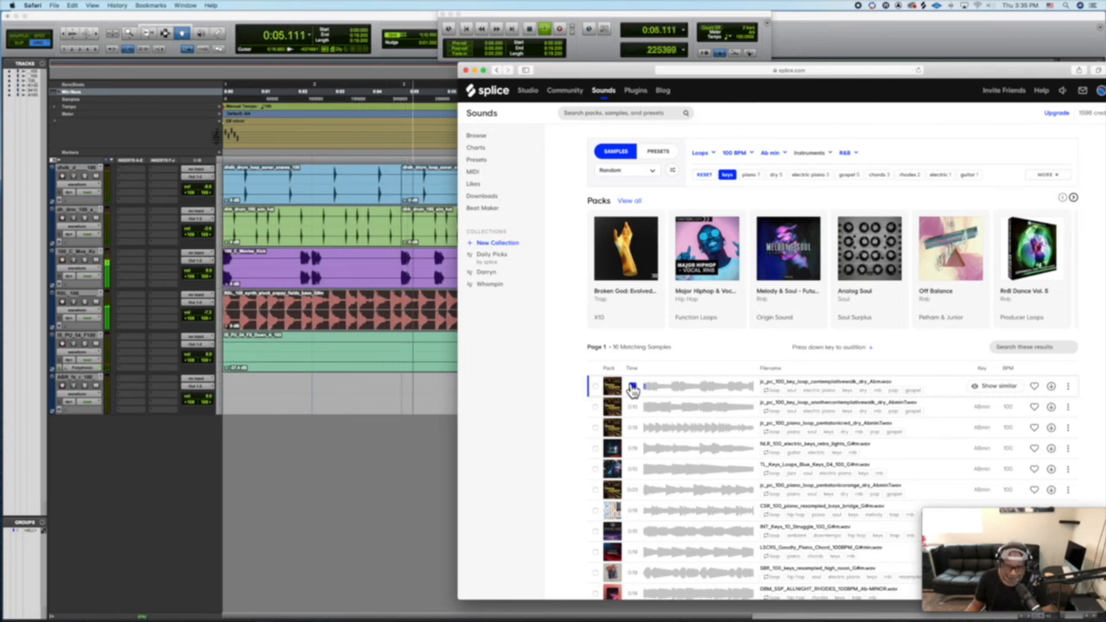
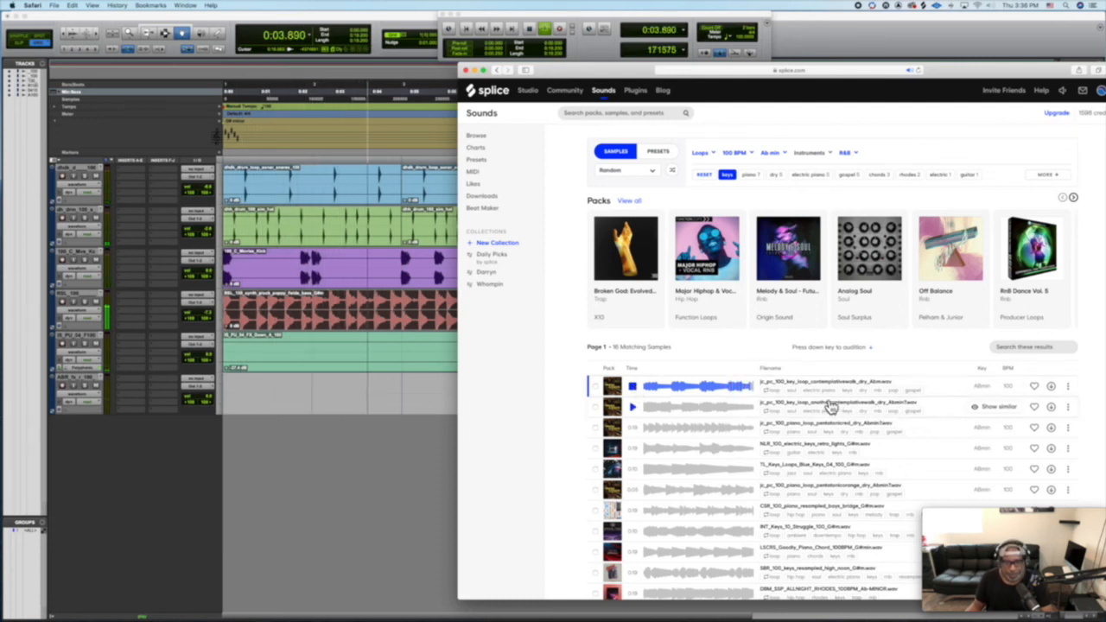
click(1051, 387)
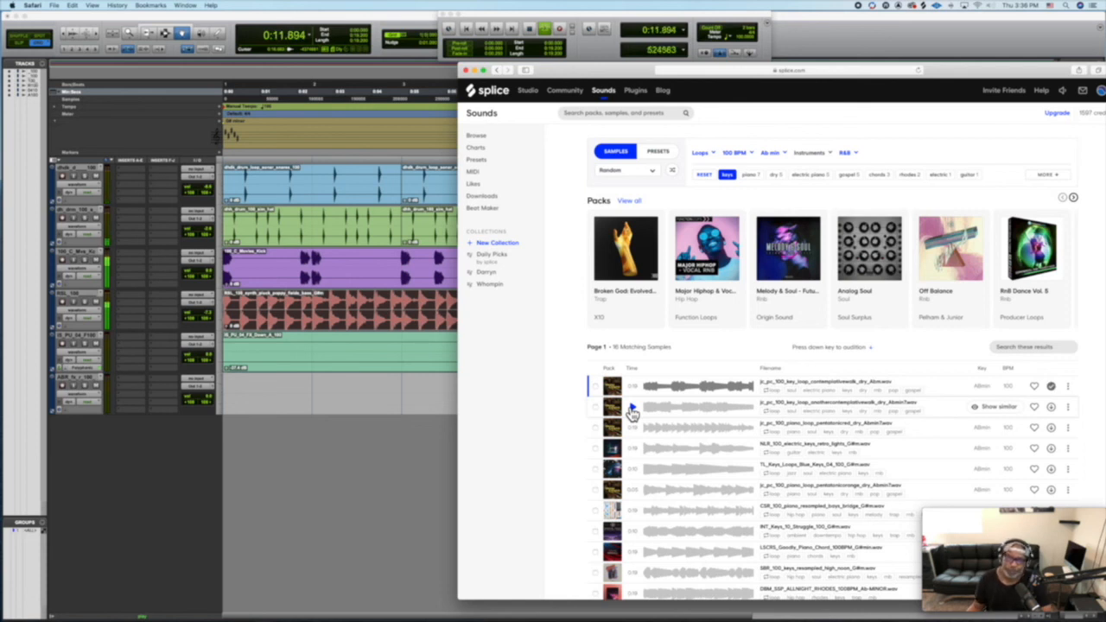
Search the Major Hiphop & Vocal Rnb pack for Abm and G#m samples, and return to the Ab minor keys results
click(724, 307)
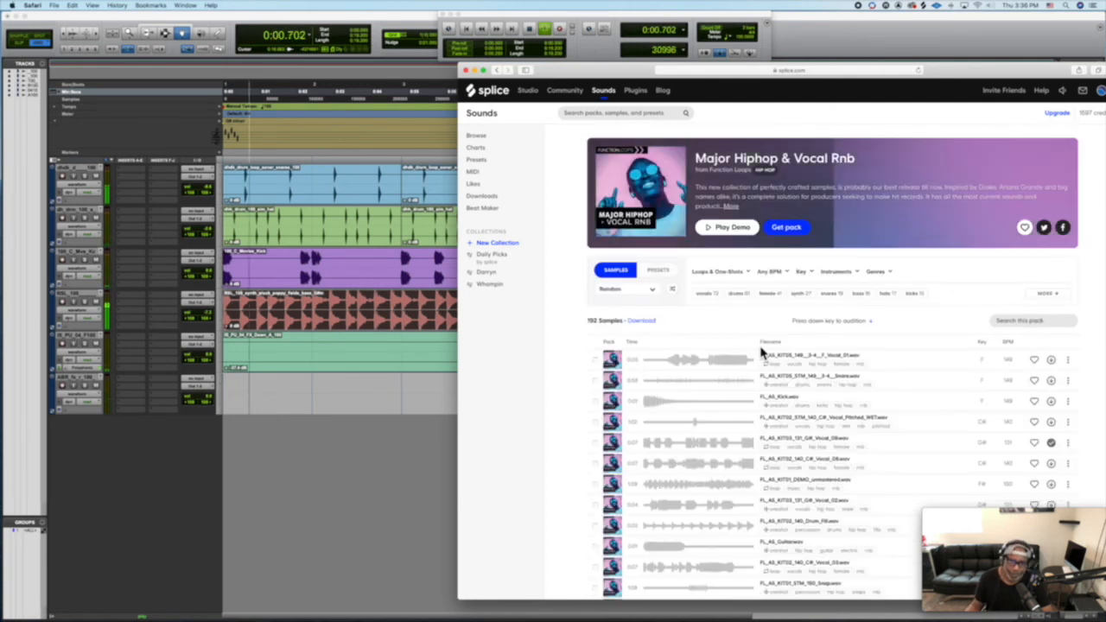
scroll(761, 351, down, 2)
scroll(761, 351, down, 2)
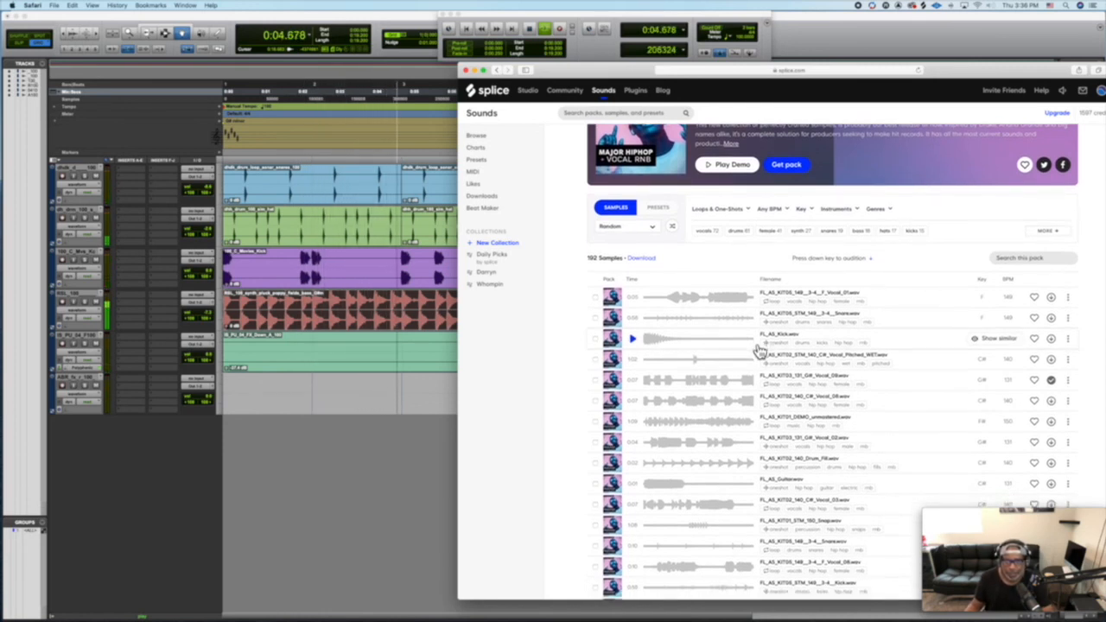
click(1030, 264)
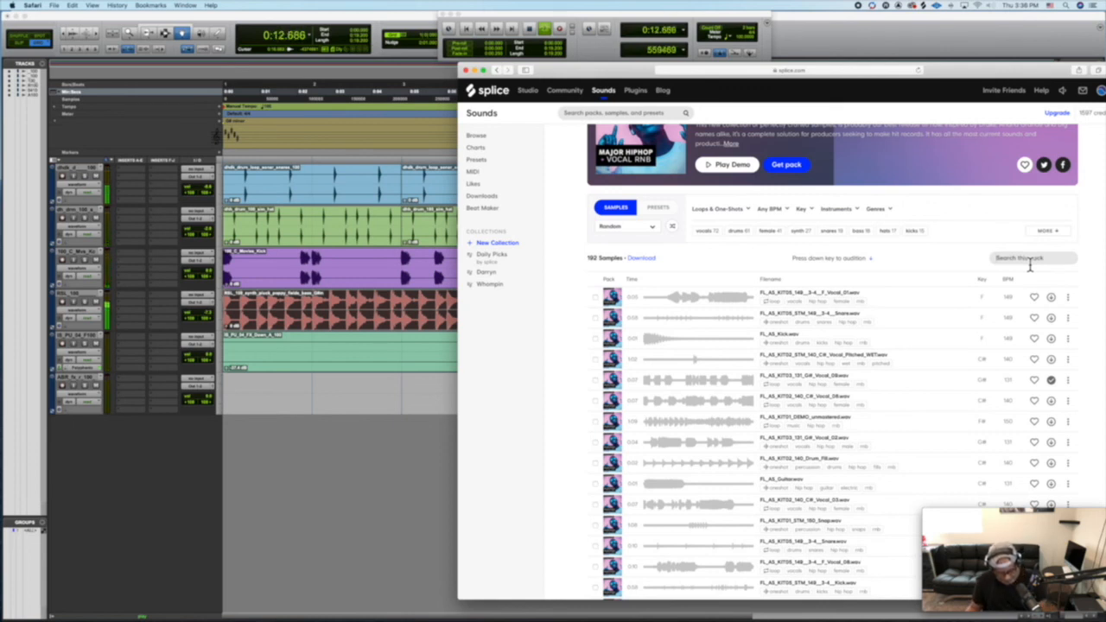
click(1030, 265)
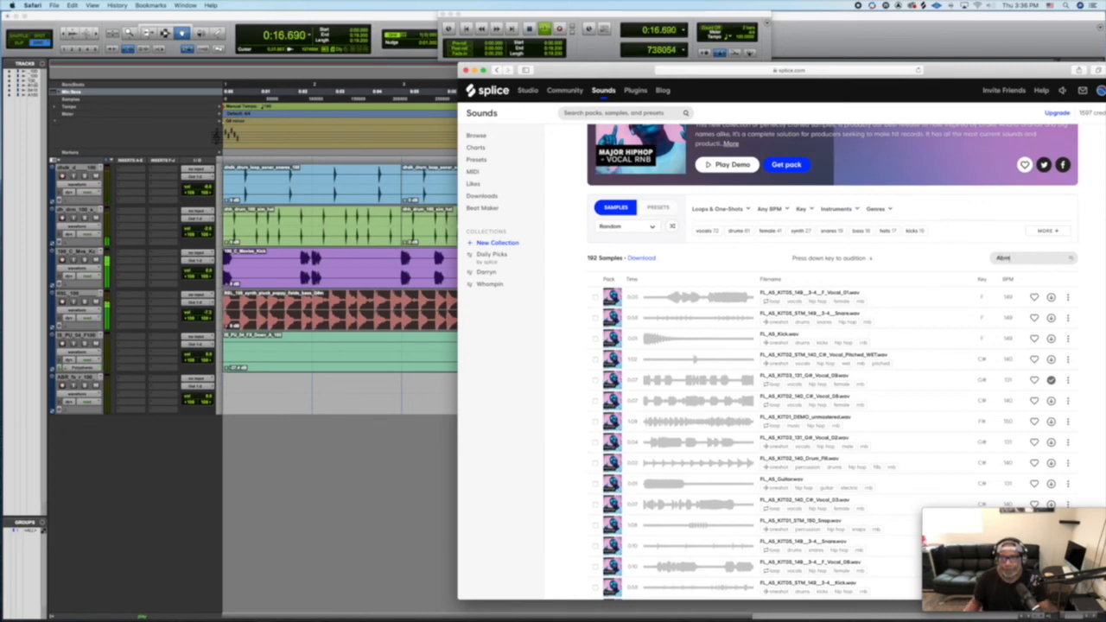
key(Return)
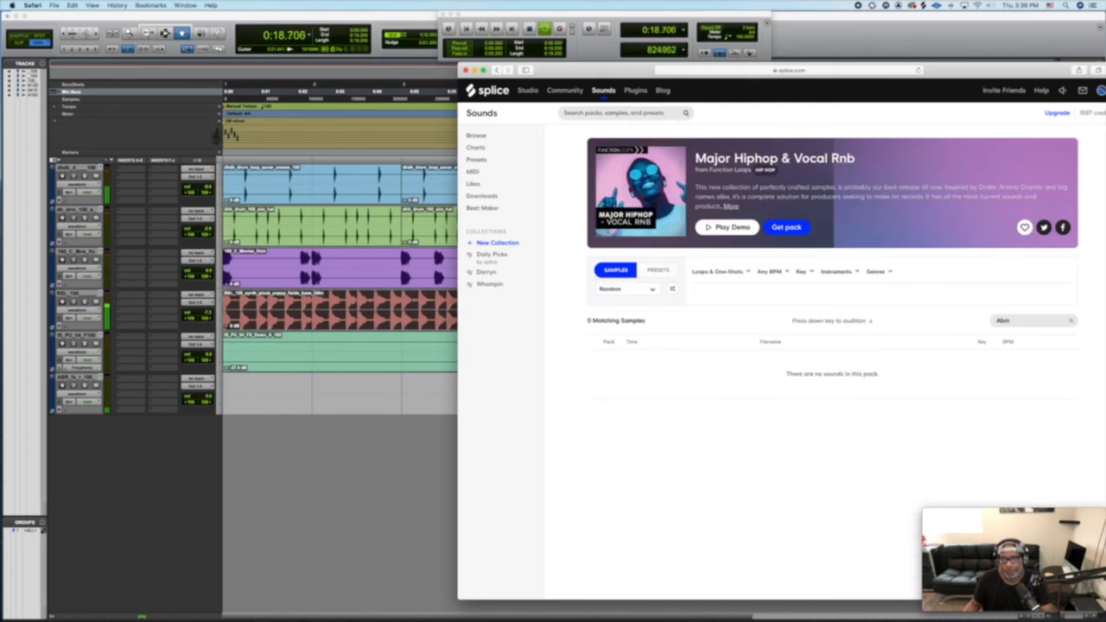
double_click(1005, 324)
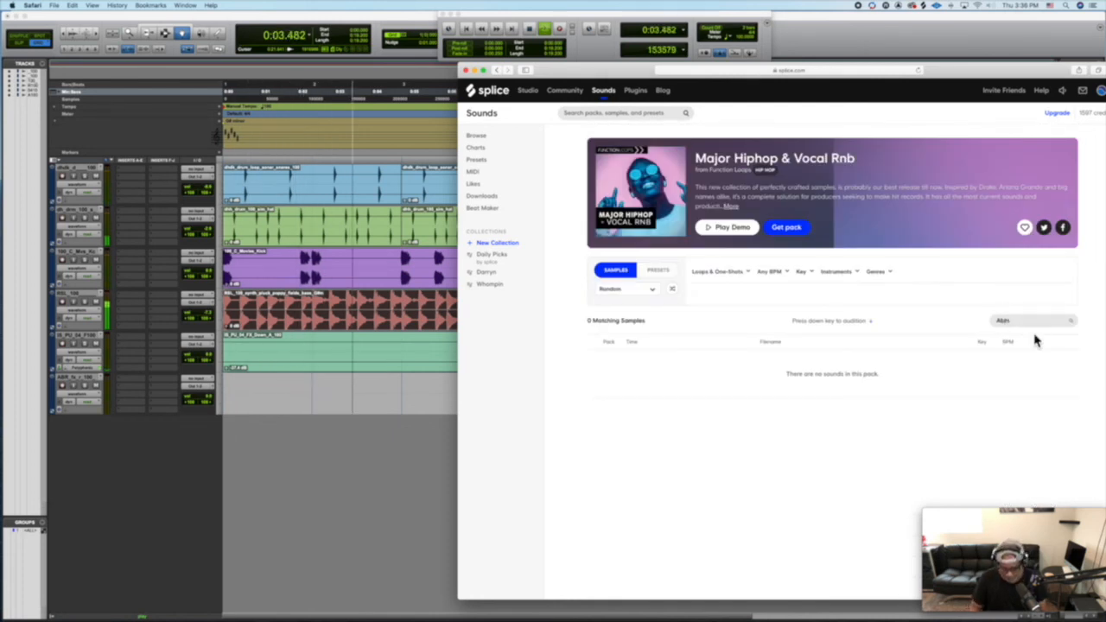
text(inffin)
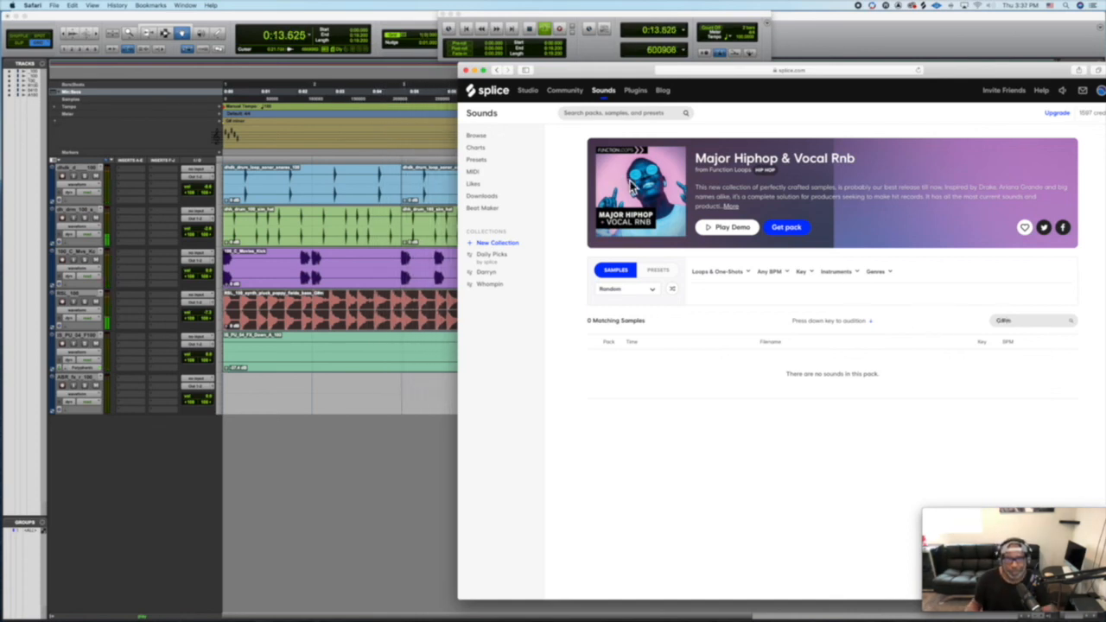
click(497, 73)
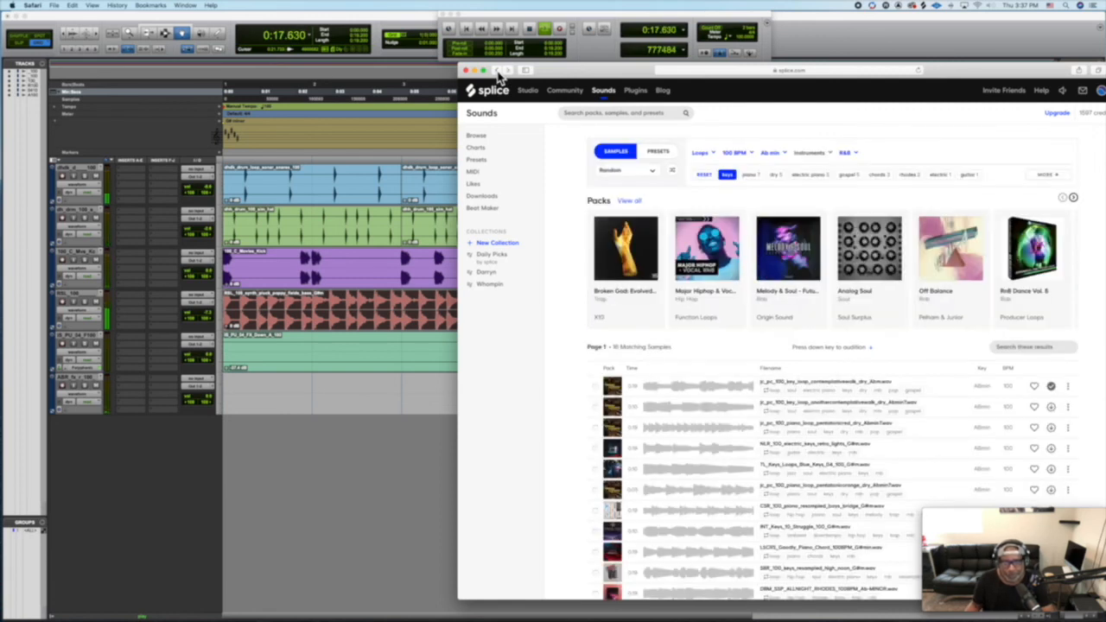
Audition the first six Ab minor keys loops against the beat, from contemplativewalk_dry_Abm to the pentatonicorange_dry_Abmin7 piano loop
click(629, 388)
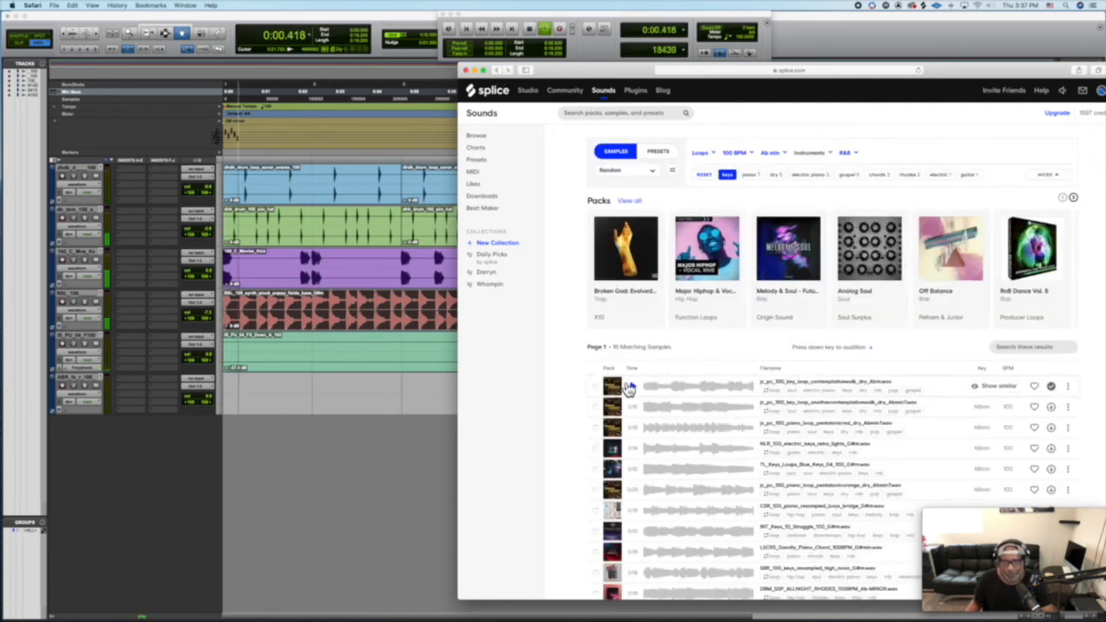
click(633, 410)
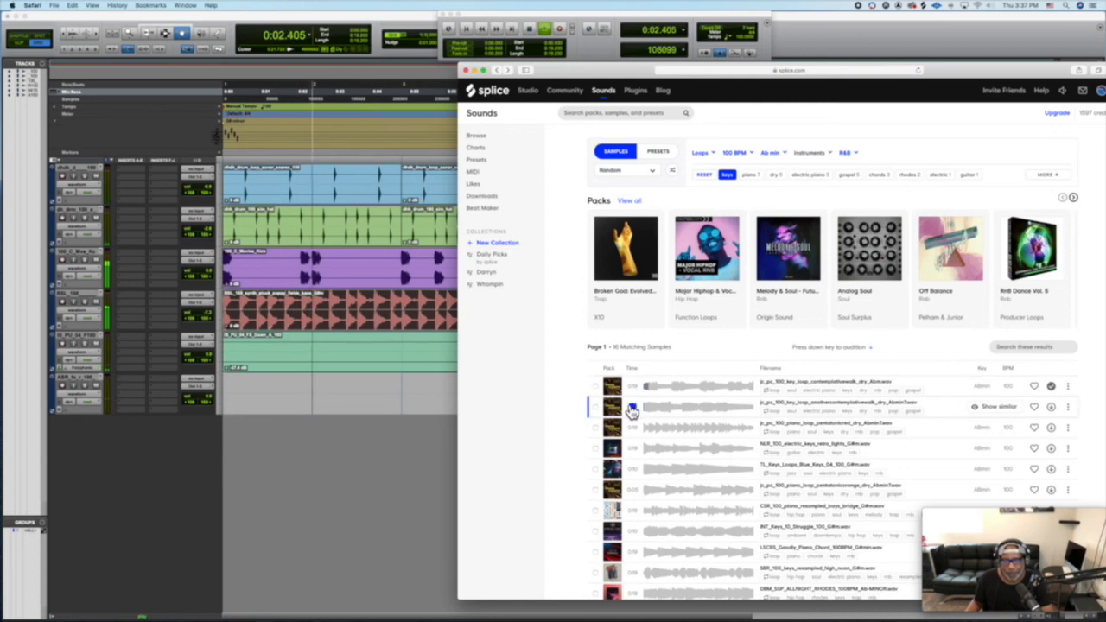
click(632, 430)
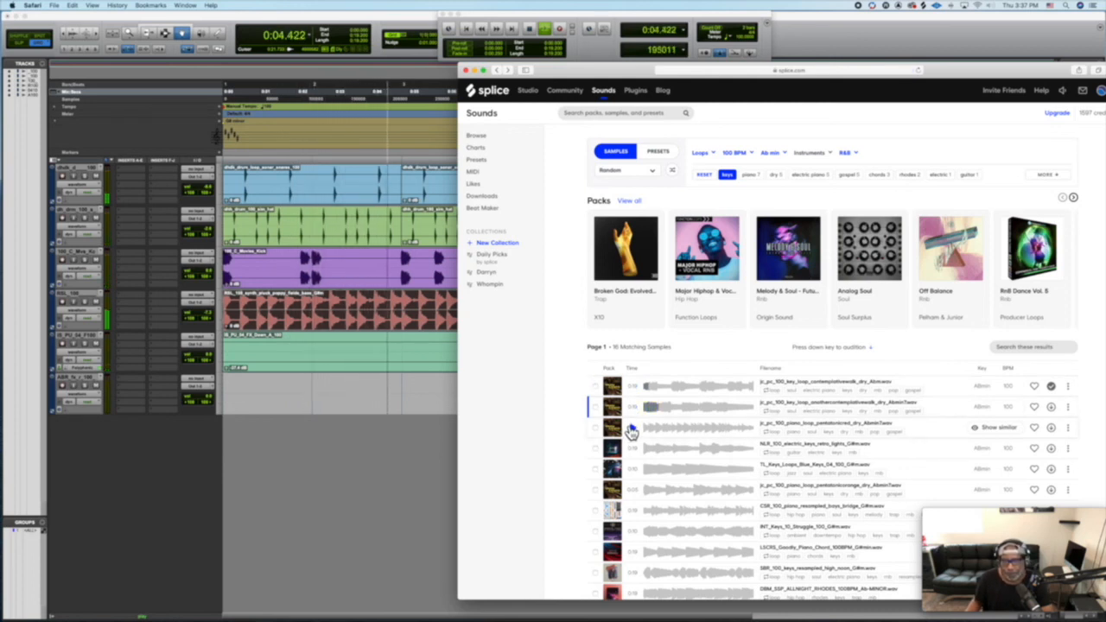
scroll(632, 432, down, 2)
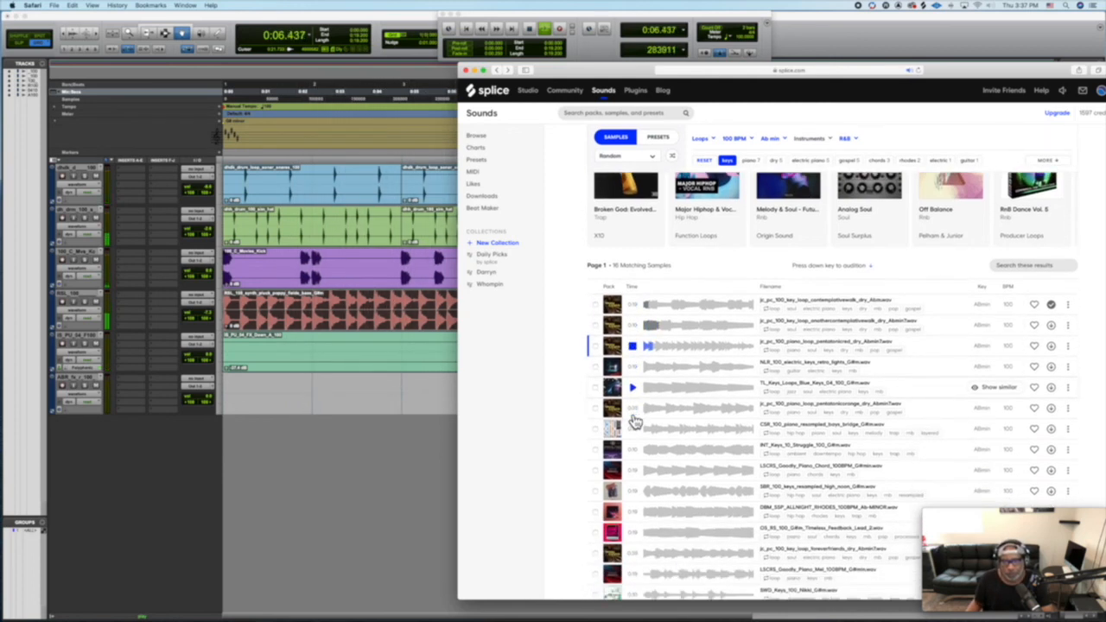
click(633, 369)
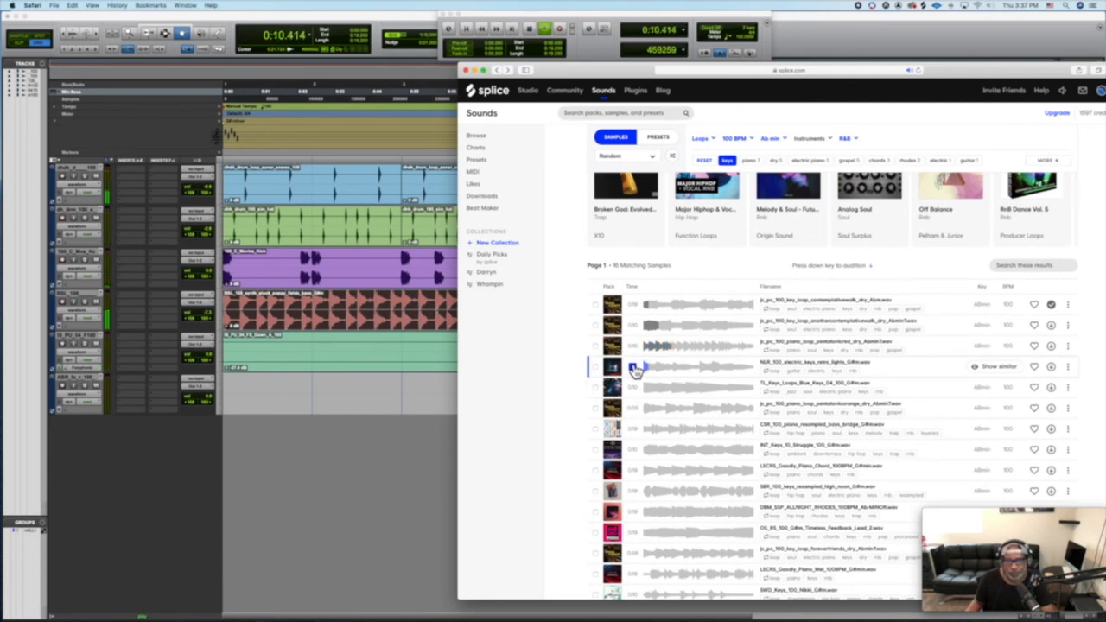
click(633, 386)
click(633, 407)
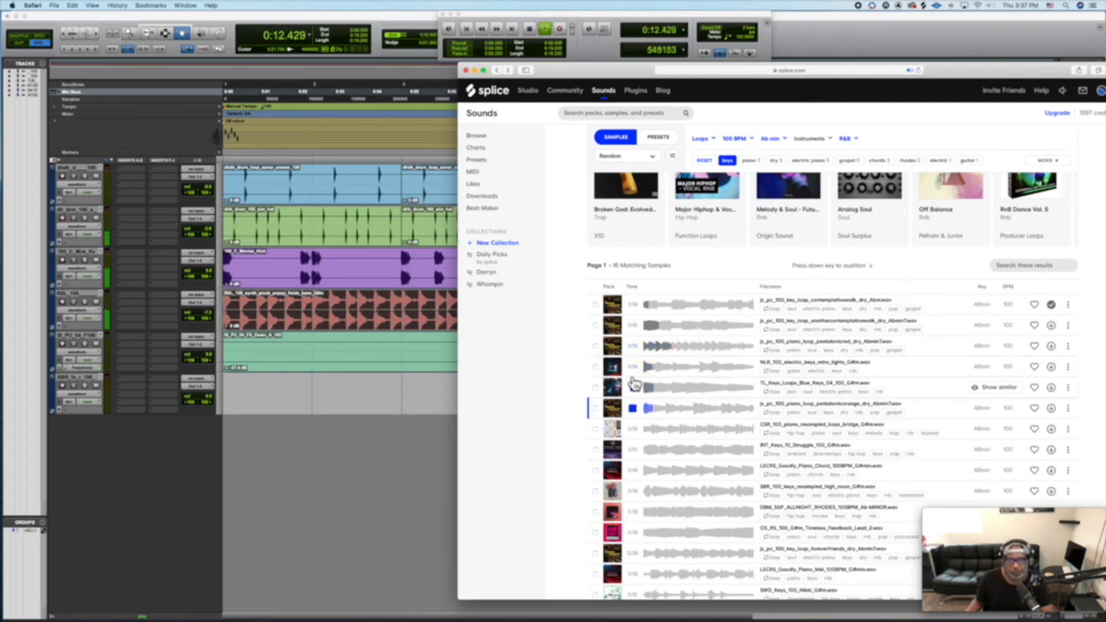
Audition the next keys loops, from the CSR_100 resampled piano and INT_Keys_10_Struggle_100_G#m to DBM_SSP_ALLNIGHT_RHODES_100BPM_Ab-MINOR
scroll(633, 377, down, 1)
click(633, 404)
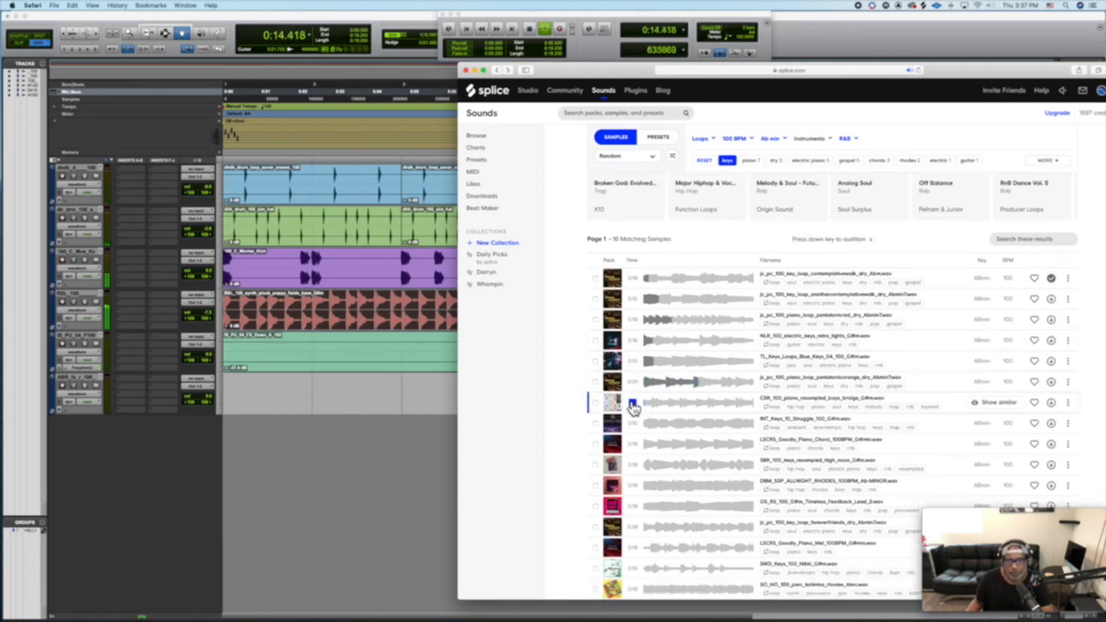
click(633, 423)
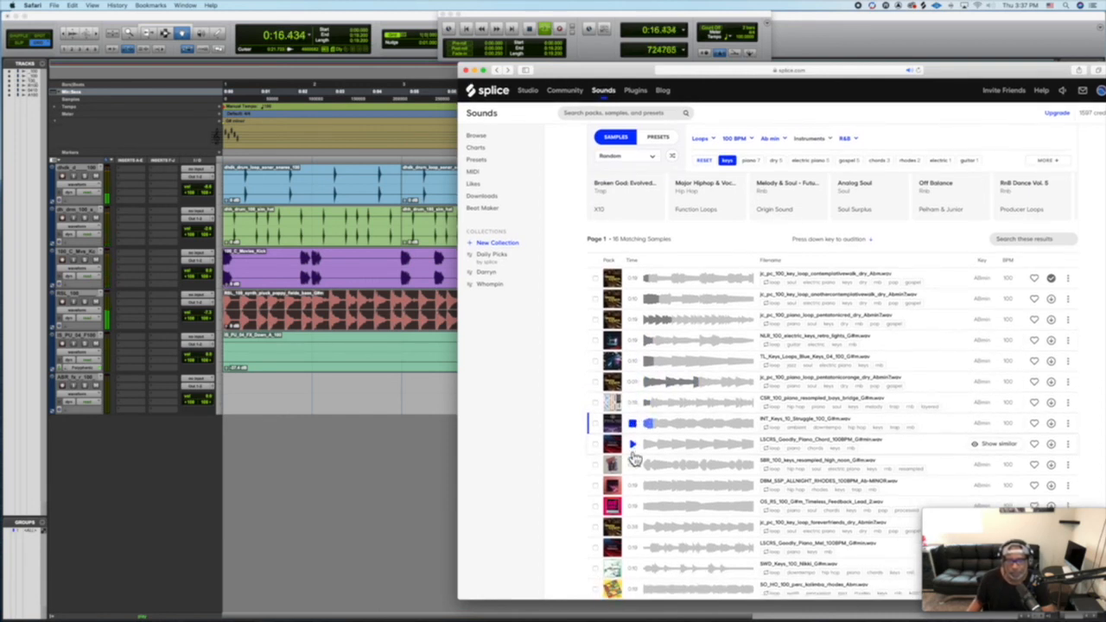
click(633, 444)
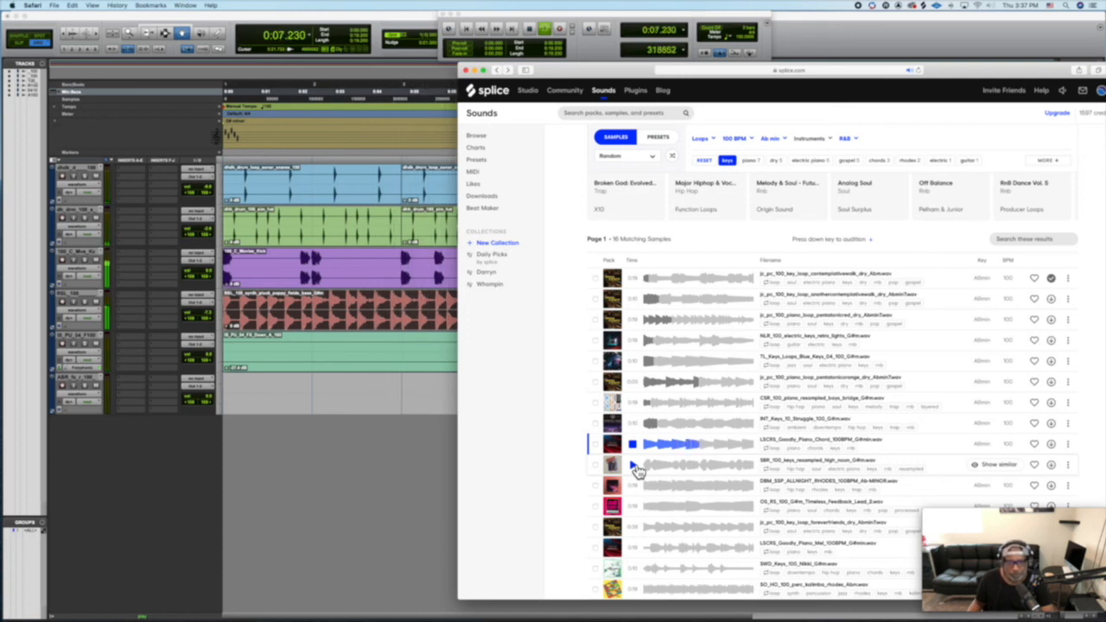
click(636, 466)
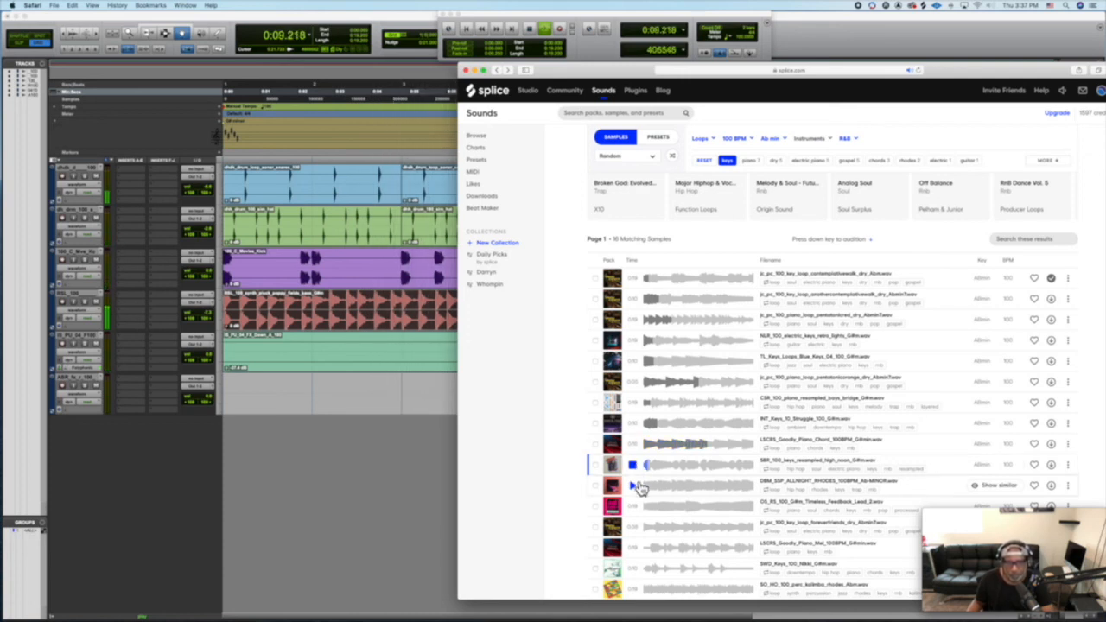
click(637, 486)
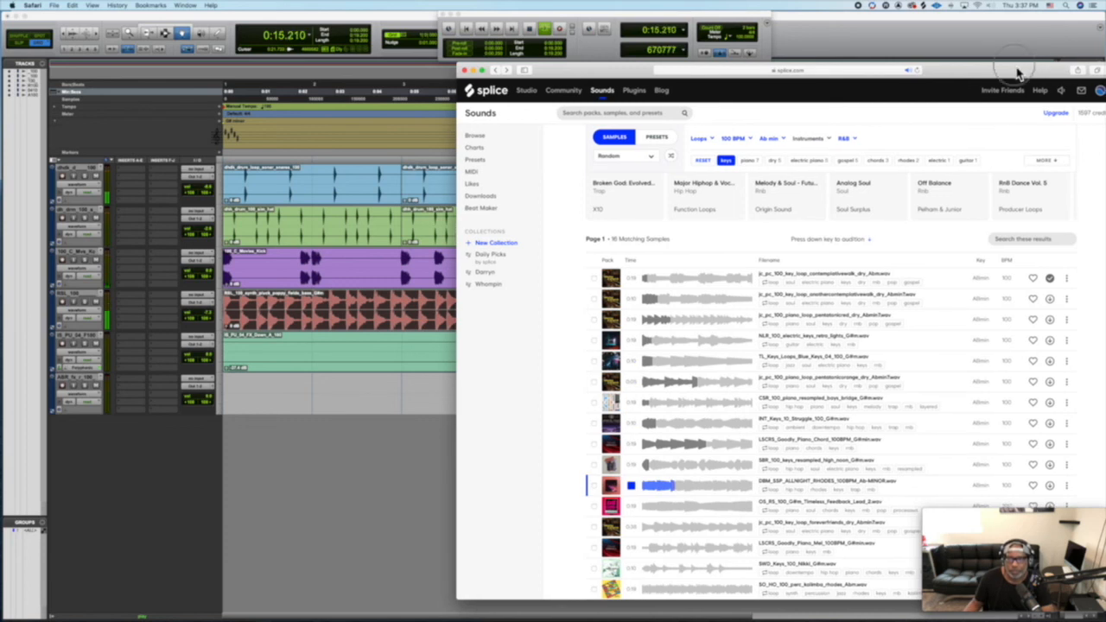
Download DBM_SSP_ALLNIGHT_RHODES_100BPM_Ab-MINOR and move the Splice window aside to uncover the Pro Tools tracks
drag(1012, 73, 854, 47)
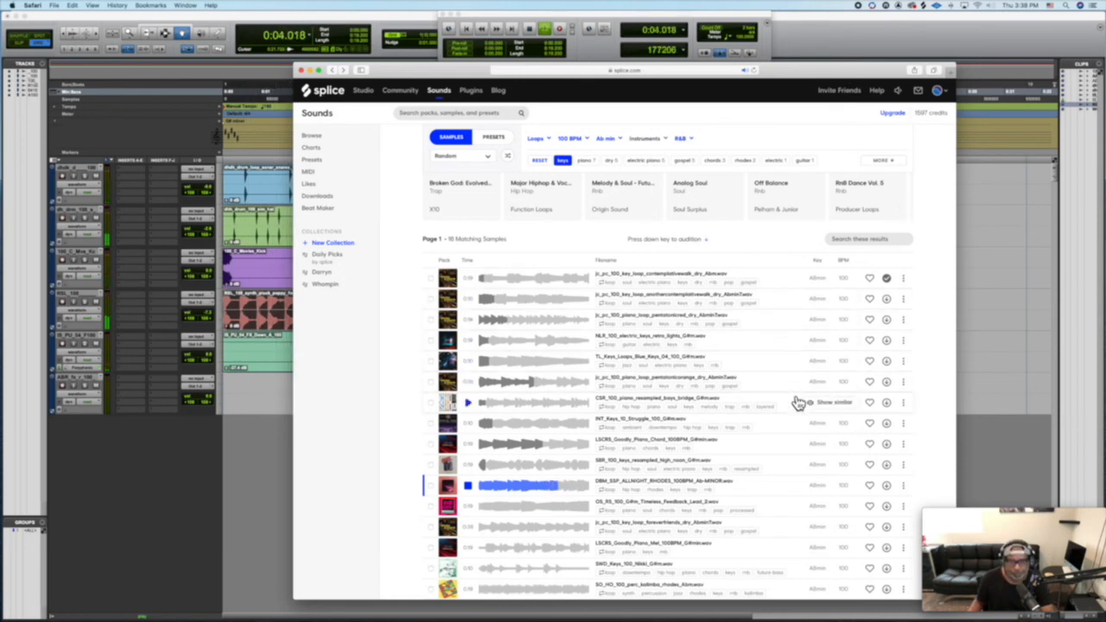
click(886, 486)
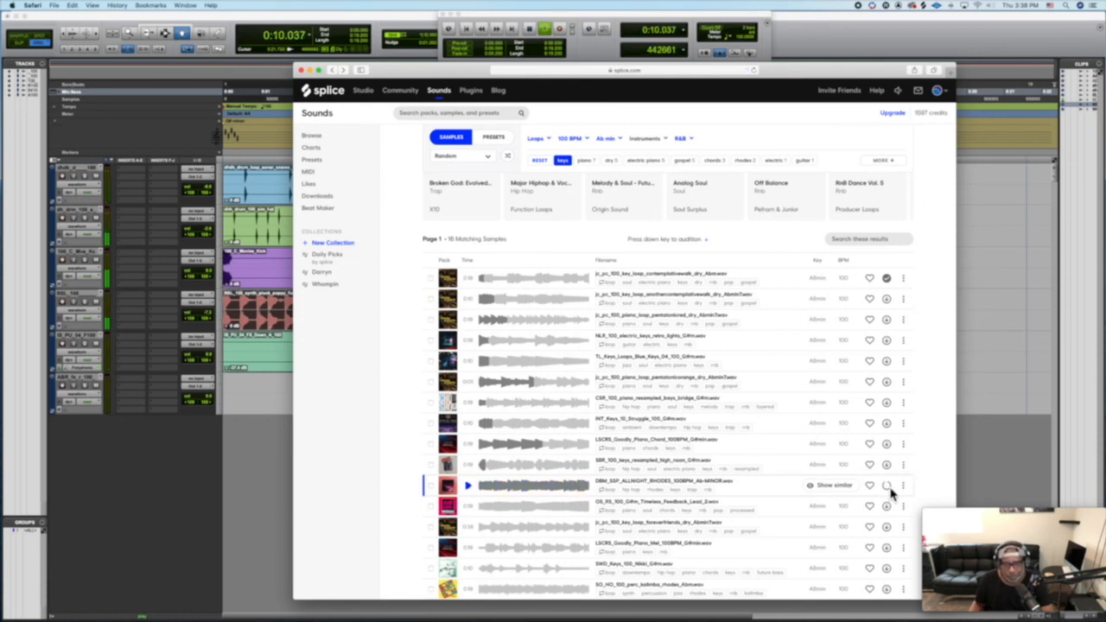
drag(776, 80, 1015, 154)
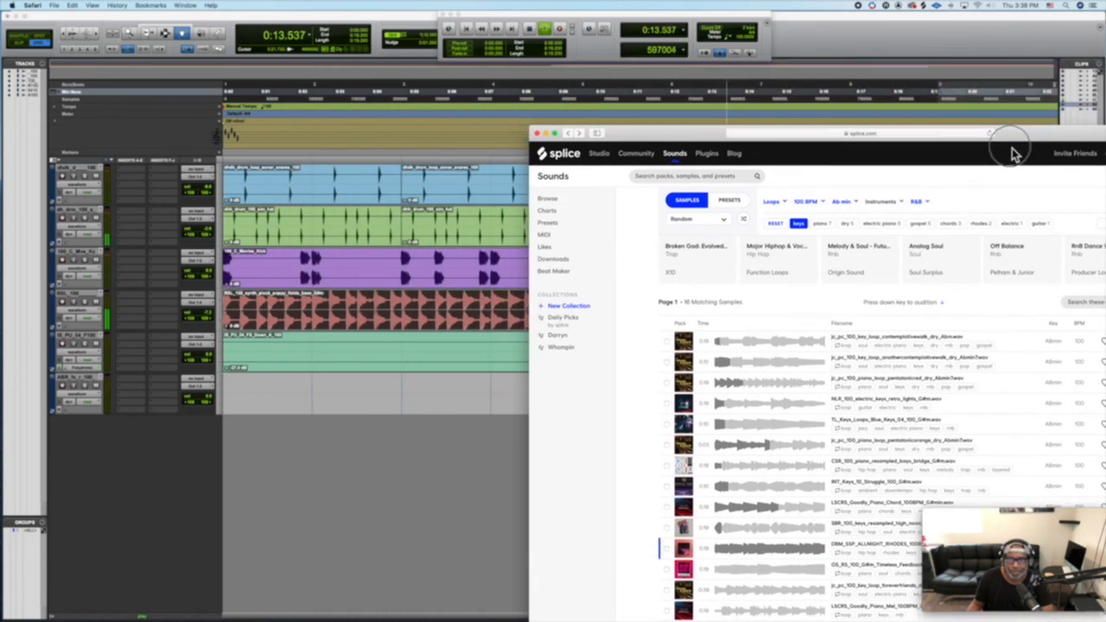
Add DBM_SSP_ALLNIGHT_RHODES_100BPM_Ab-MINOR from the Splice library to a new track at the session start and lower its volume during playback
click(925, 6)
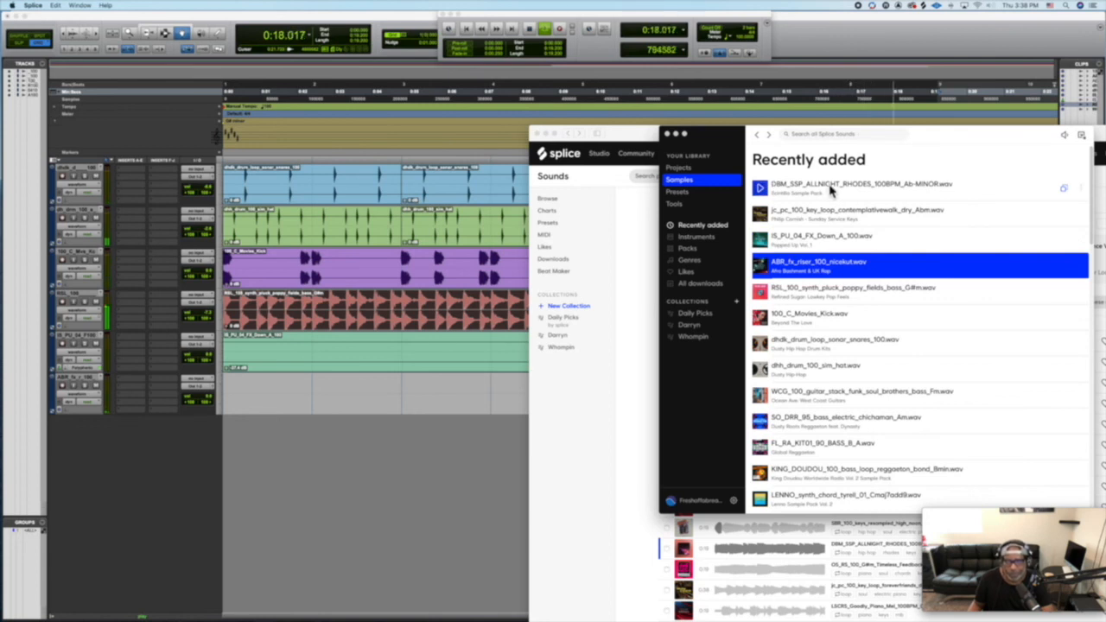
drag(836, 192, 252, 440)
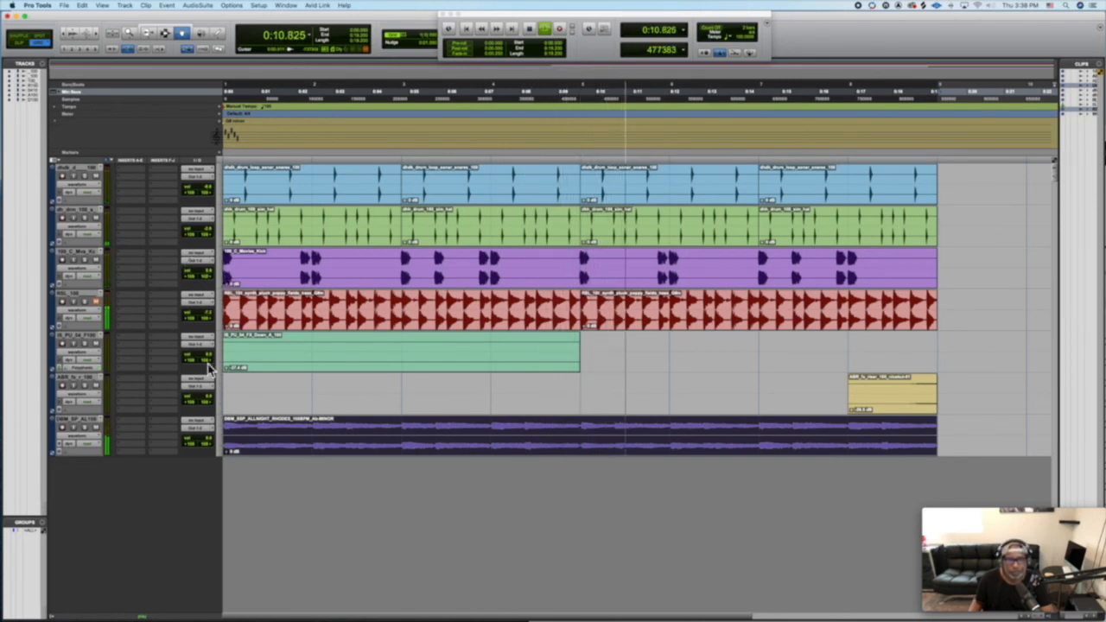
click(206, 440)
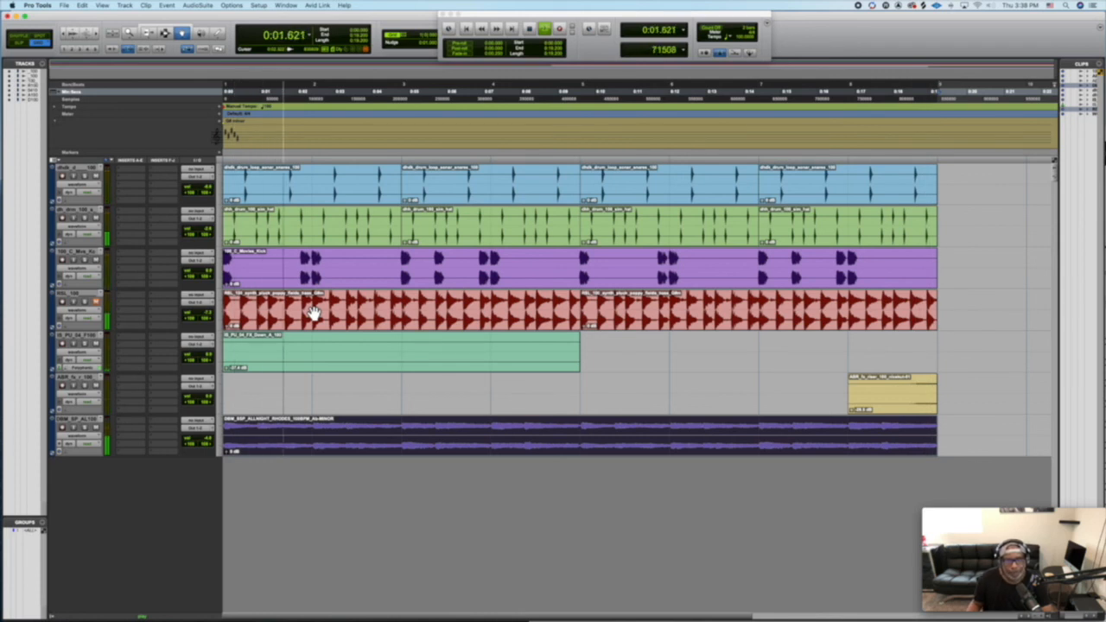
key(space)
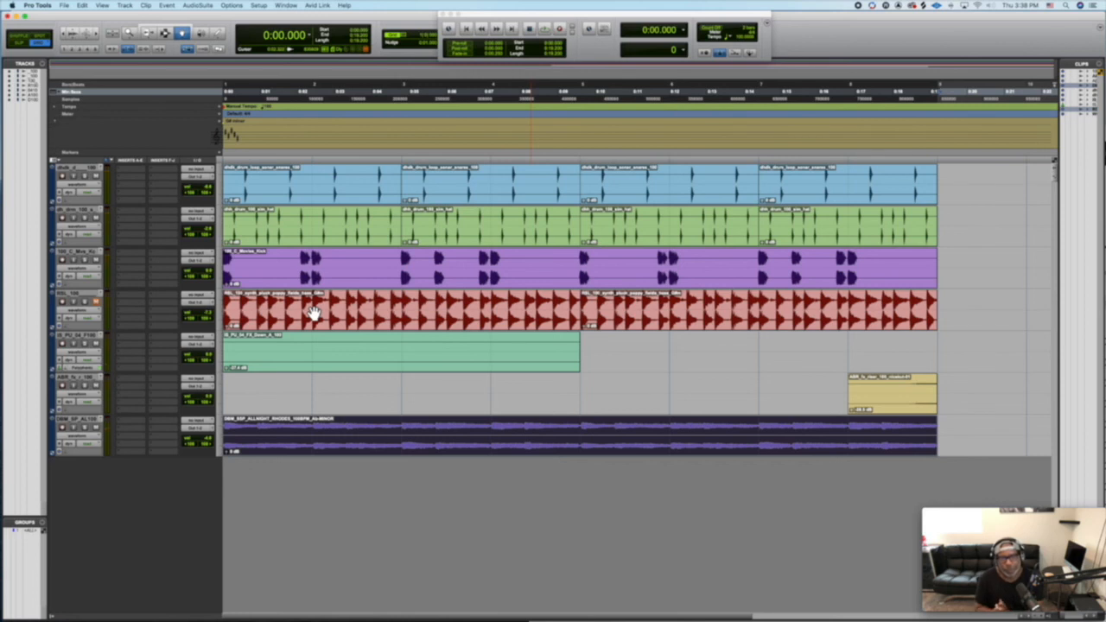
Zoom out the Pro Tools timeline, switch back to the Splice website and open the Major Hiphop & Vocal Rnb pack
key(r)
key(r)
key(r)
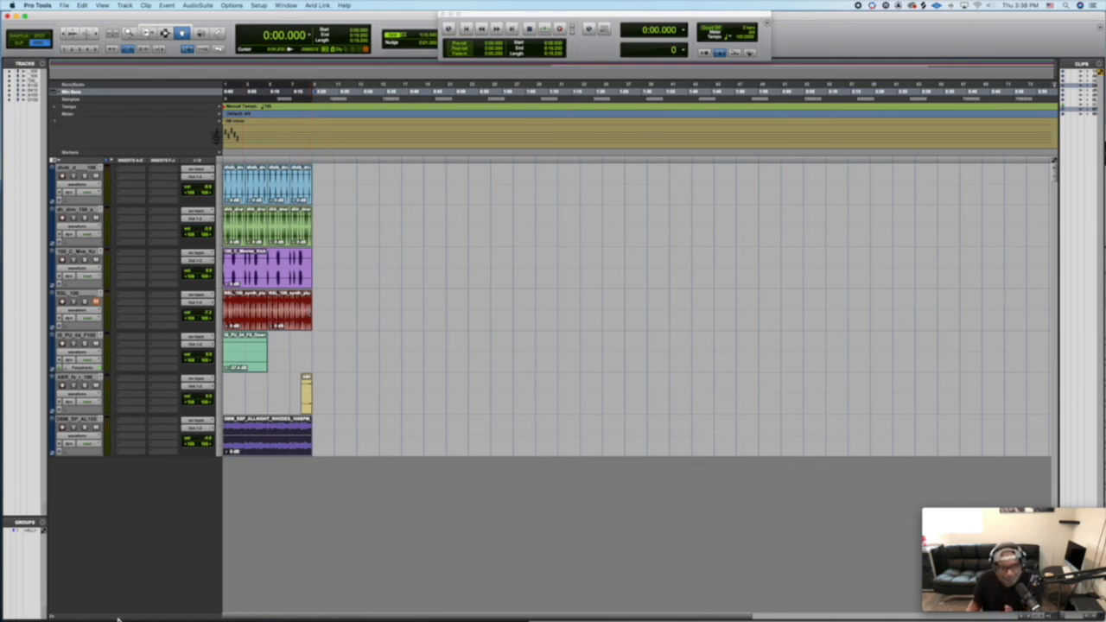
mouse_move(112, 618)
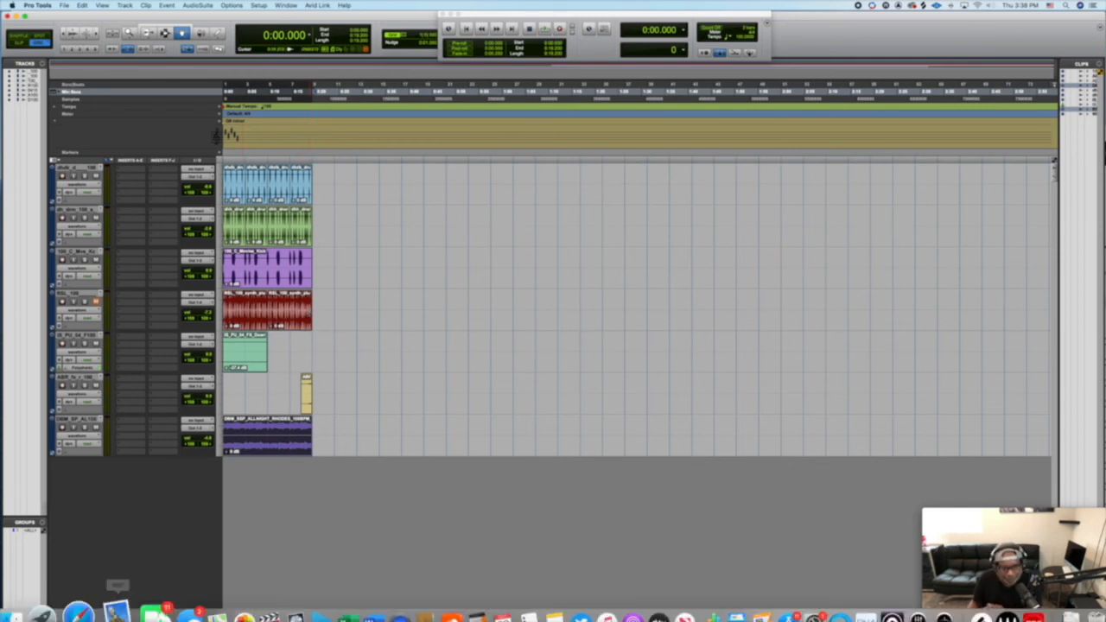
click(94, 604)
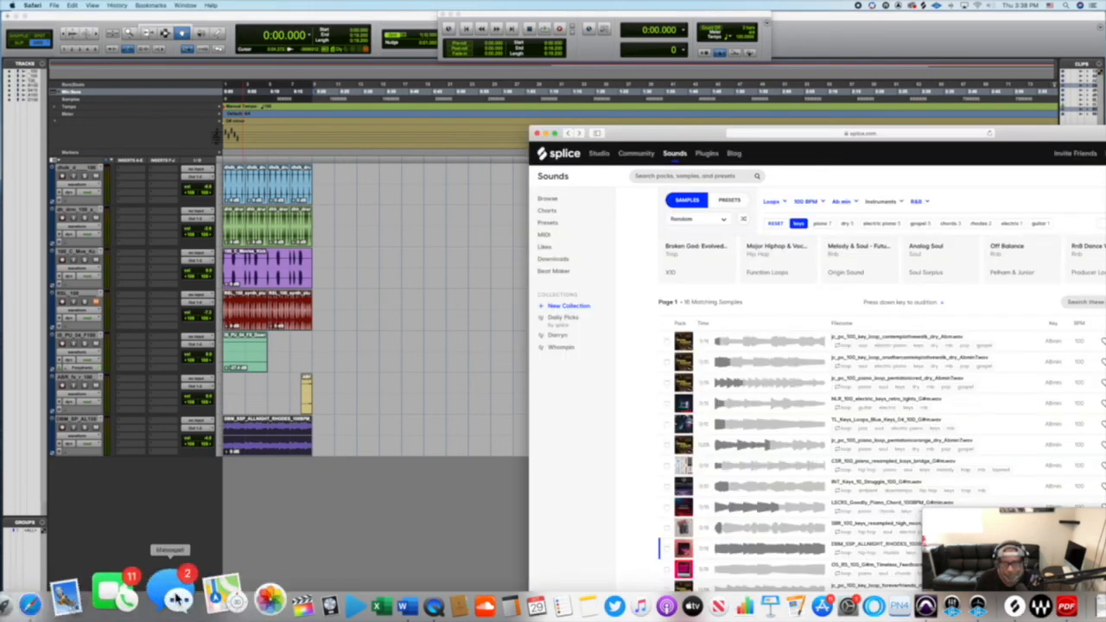
drag(1028, 138, 996, 89)
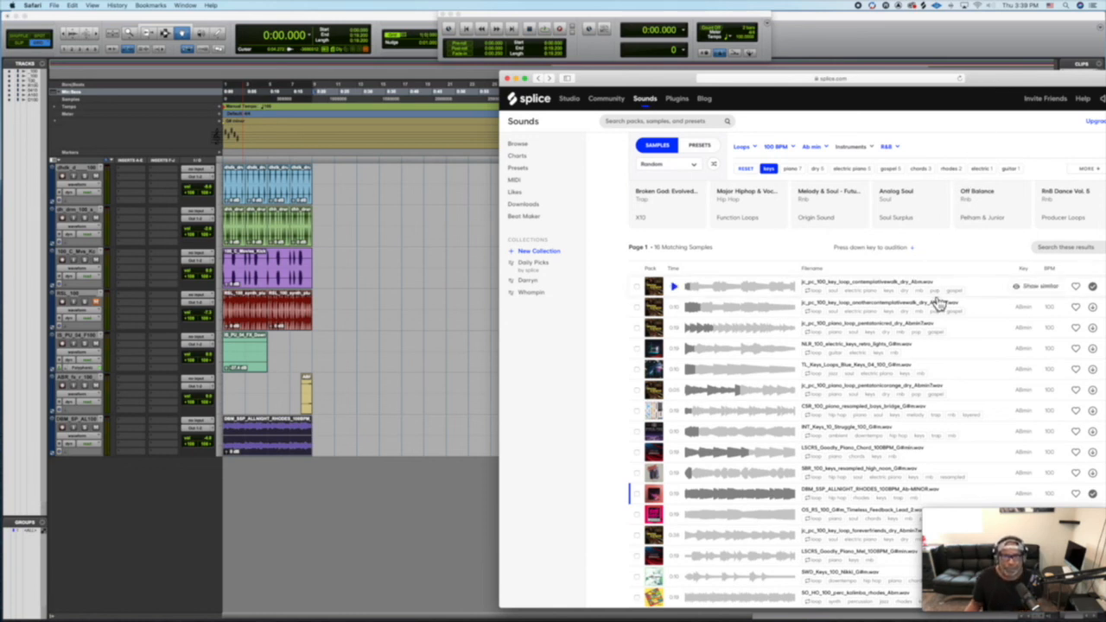
scroll(939, 303, up, 3)
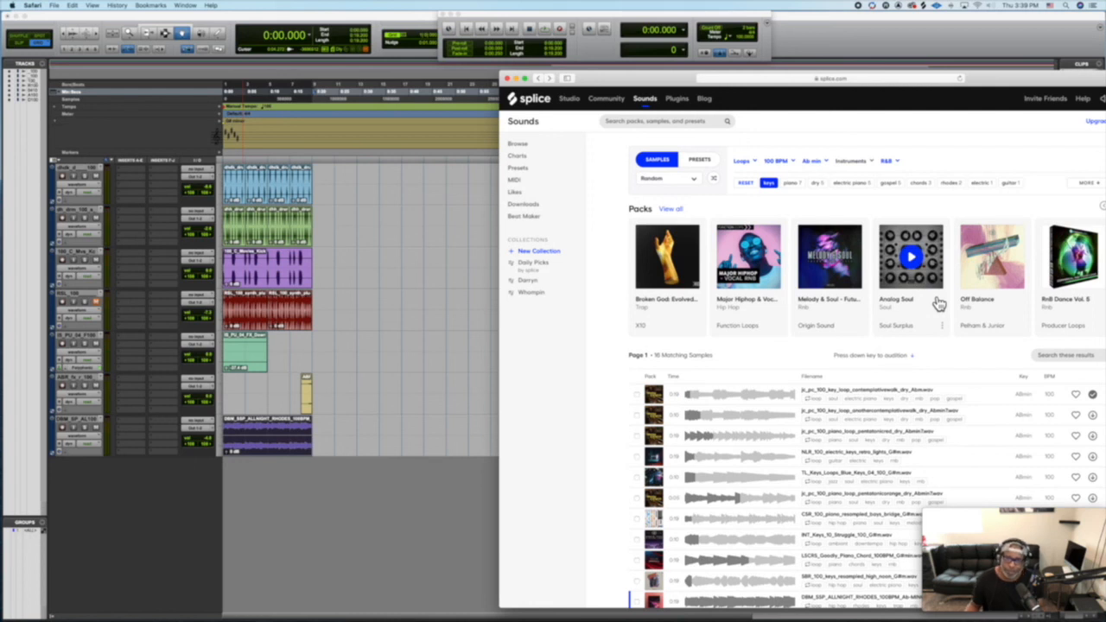
click(773, 278)
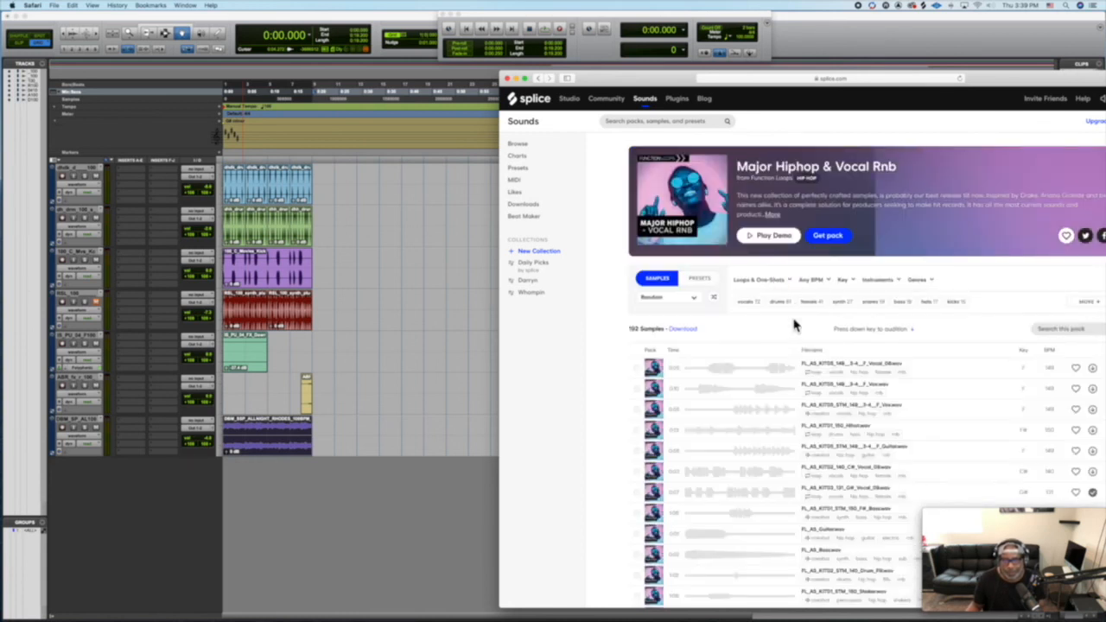
Audition a selection of vocal, hi-hat, bass and guitar samples from the Major Hiphop & Vocal Rnb pack
scroll(692, 337, down, 1)
click(673, 341)
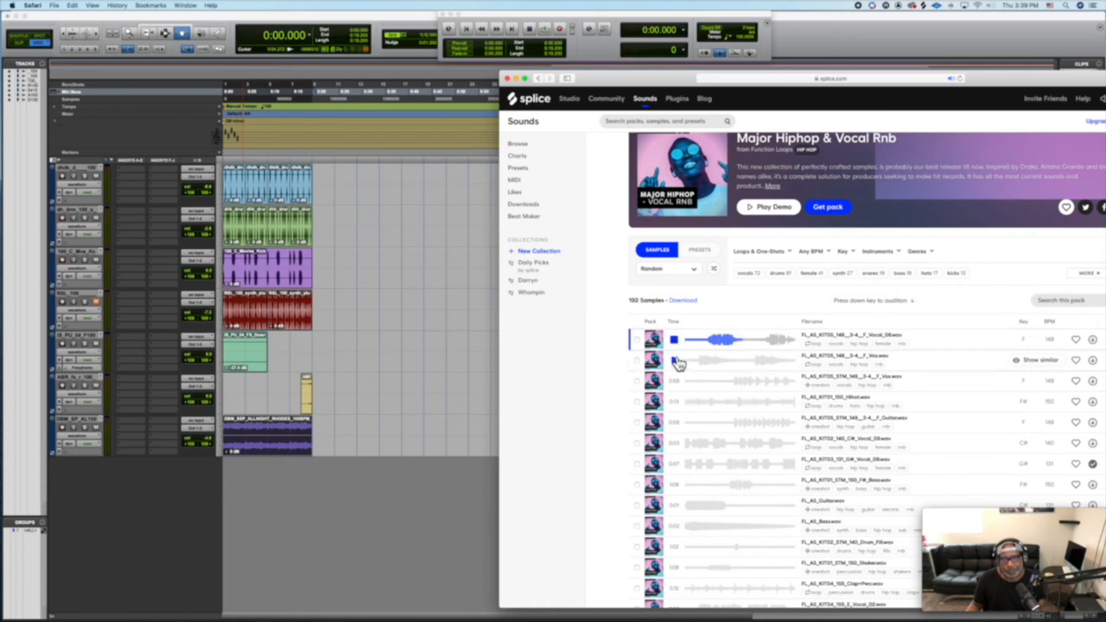
click(675, 363)
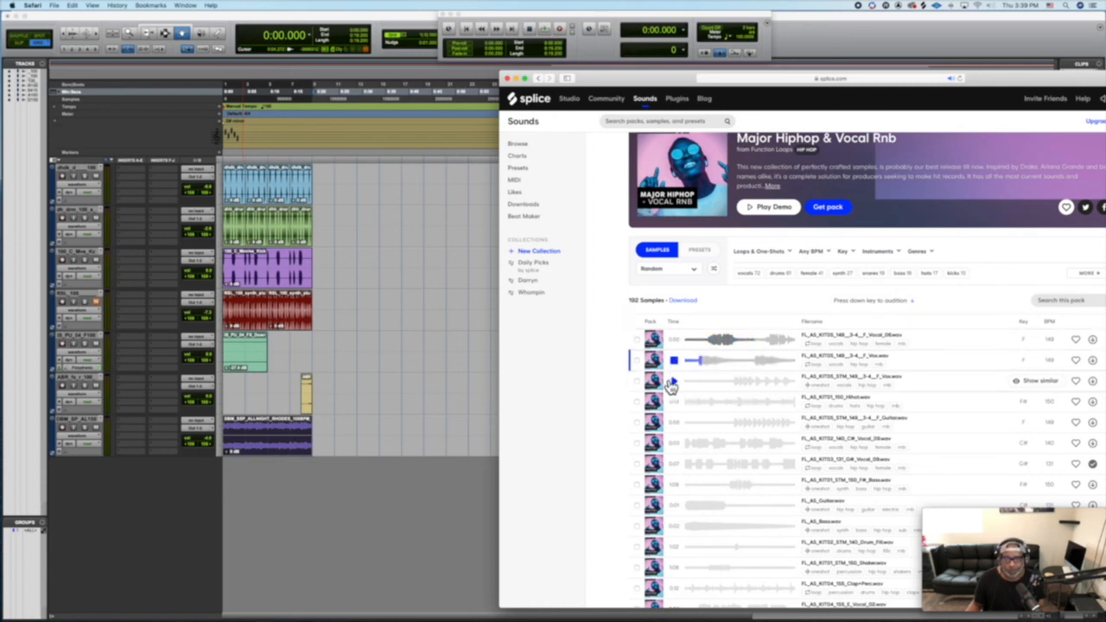
click(674, 403)
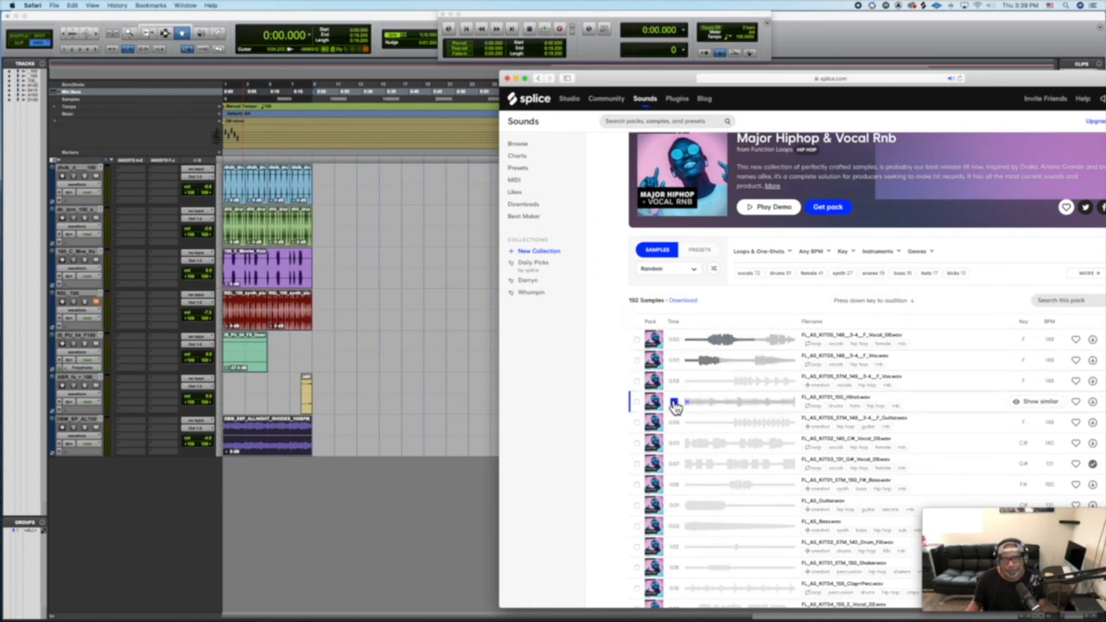
click(674, 446)
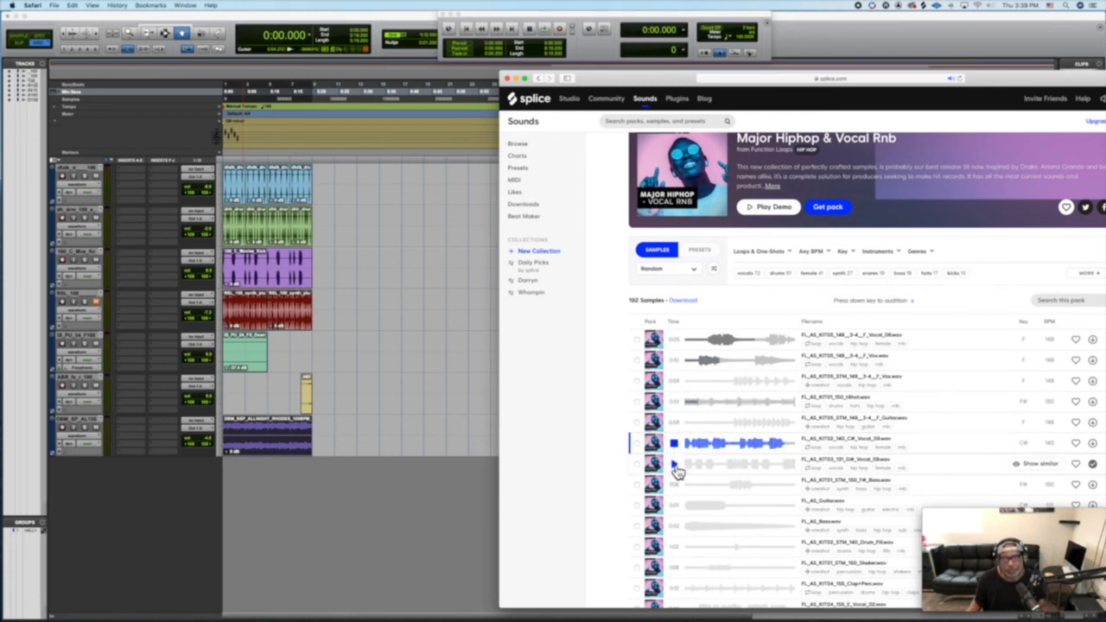
click(675, 467)
scroll(677, 462, down, 3)
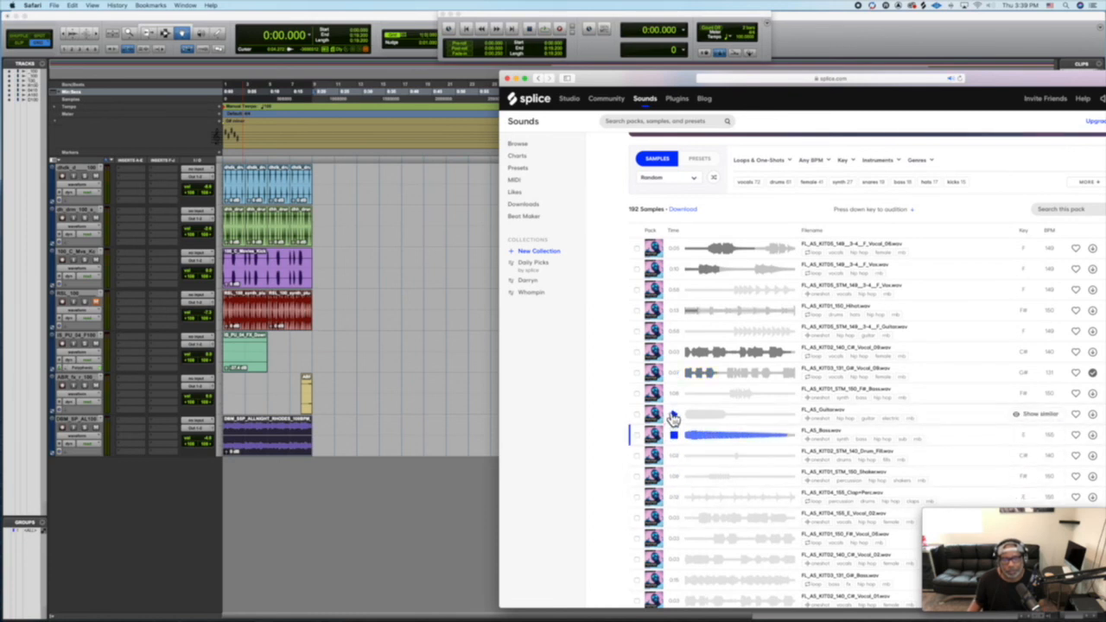
click(674, 415)
click(674, 520)
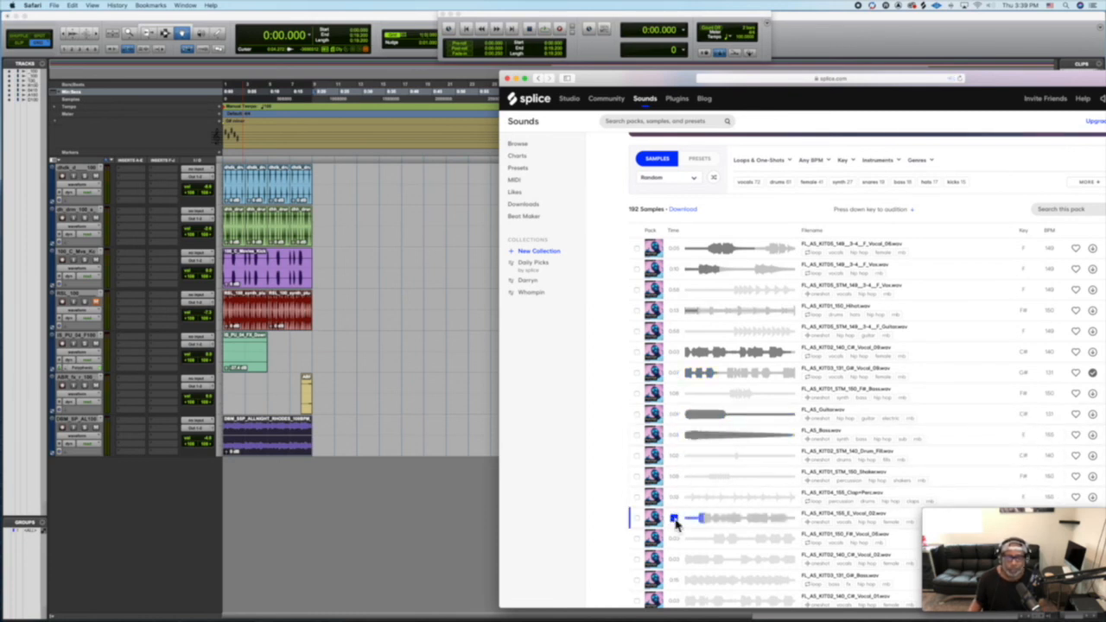
click(675, 519)
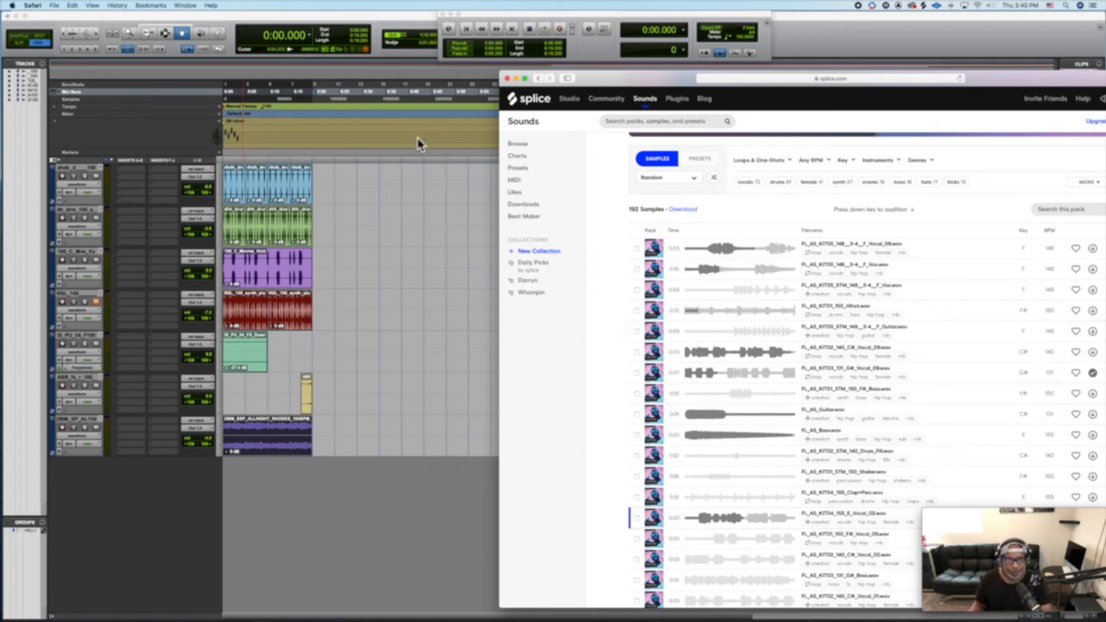
Switch to Pro Tools, select the eight-bar section across all seven tracks and duplicate it three times
click(403, 204)
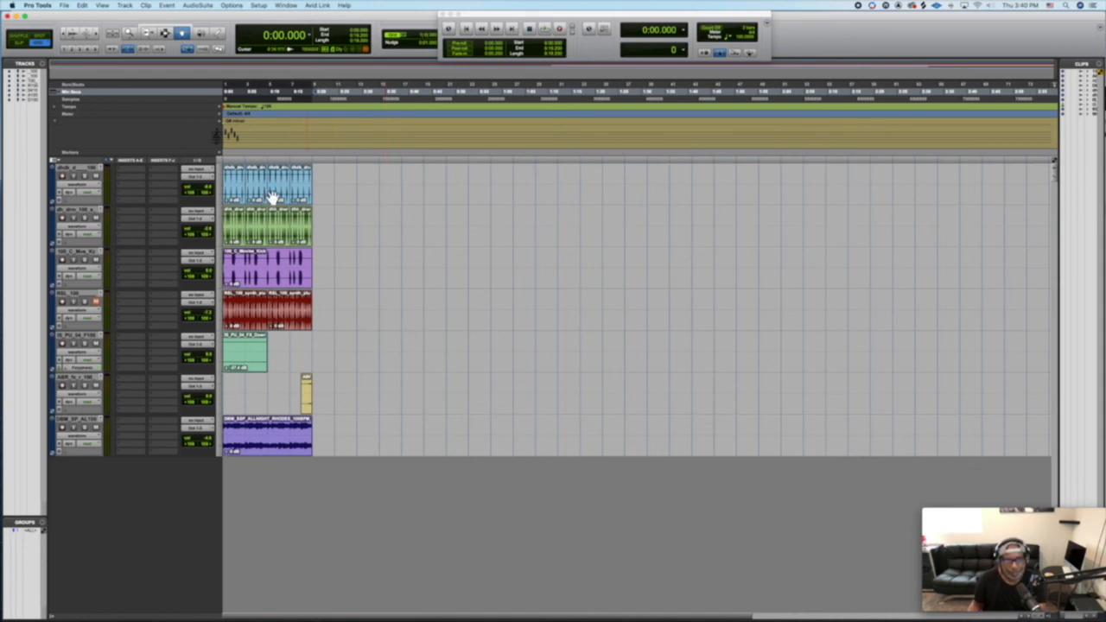
click(164, 35)
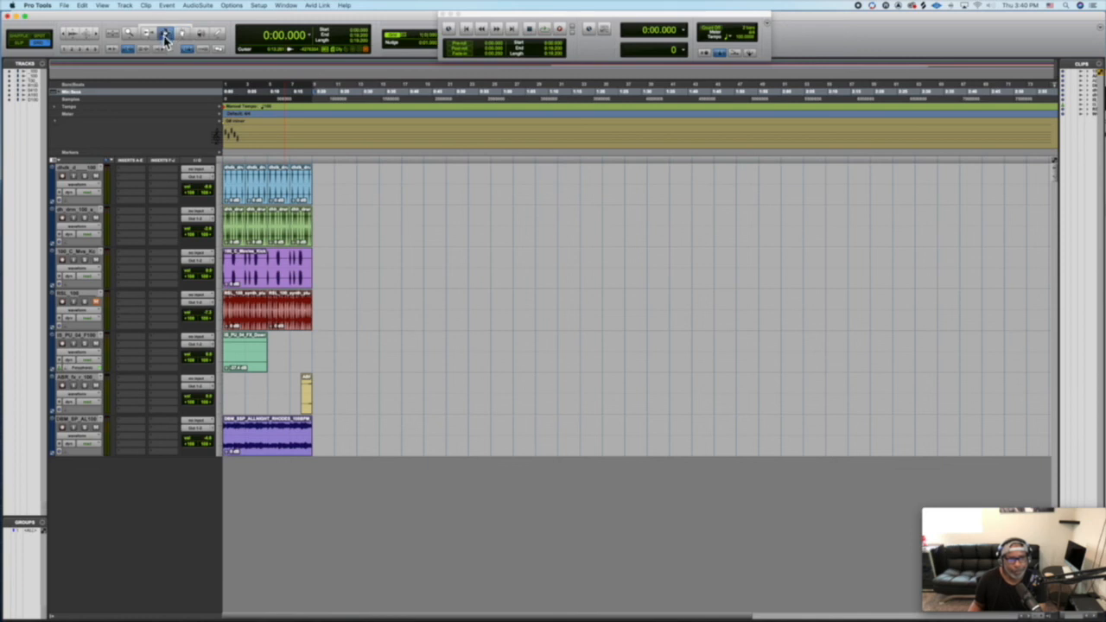
drag(315, 184, 224, 436)
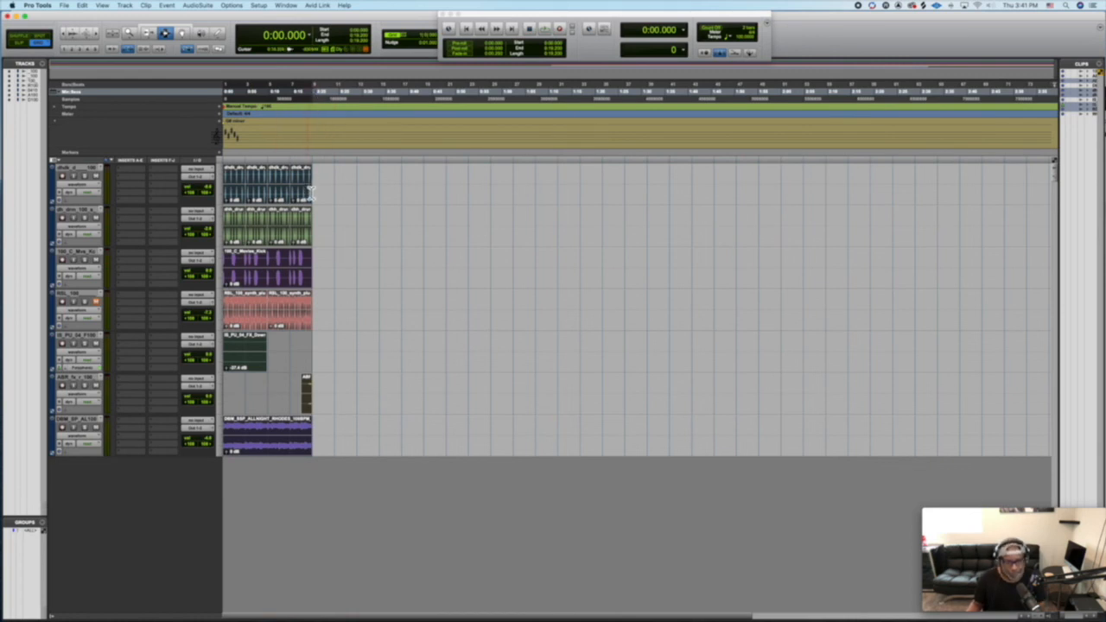
key(super+d)
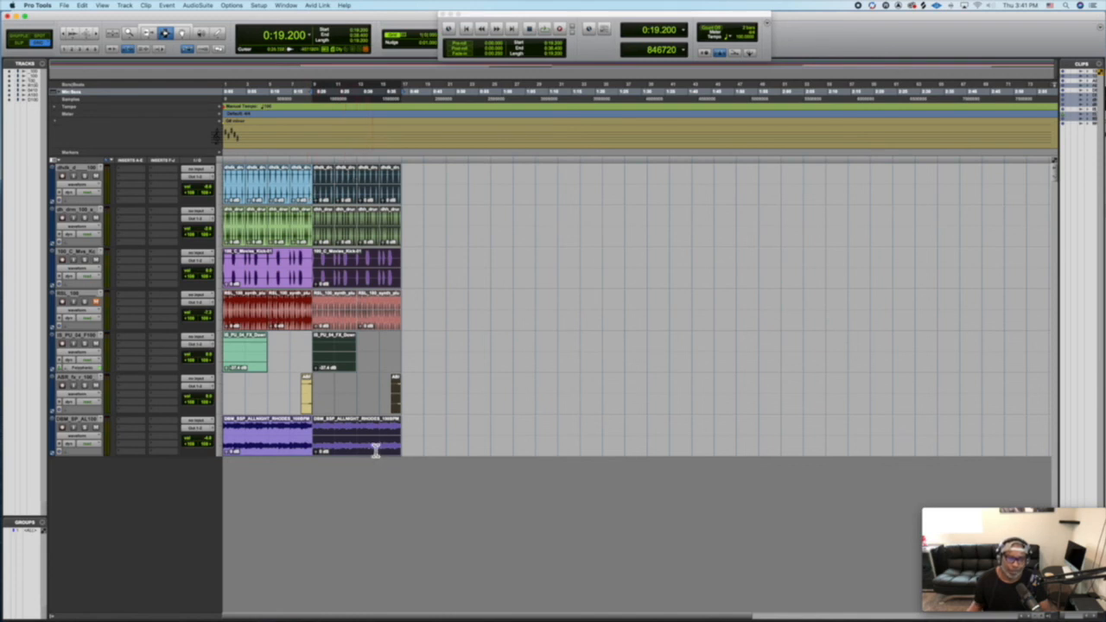
key(super+d)
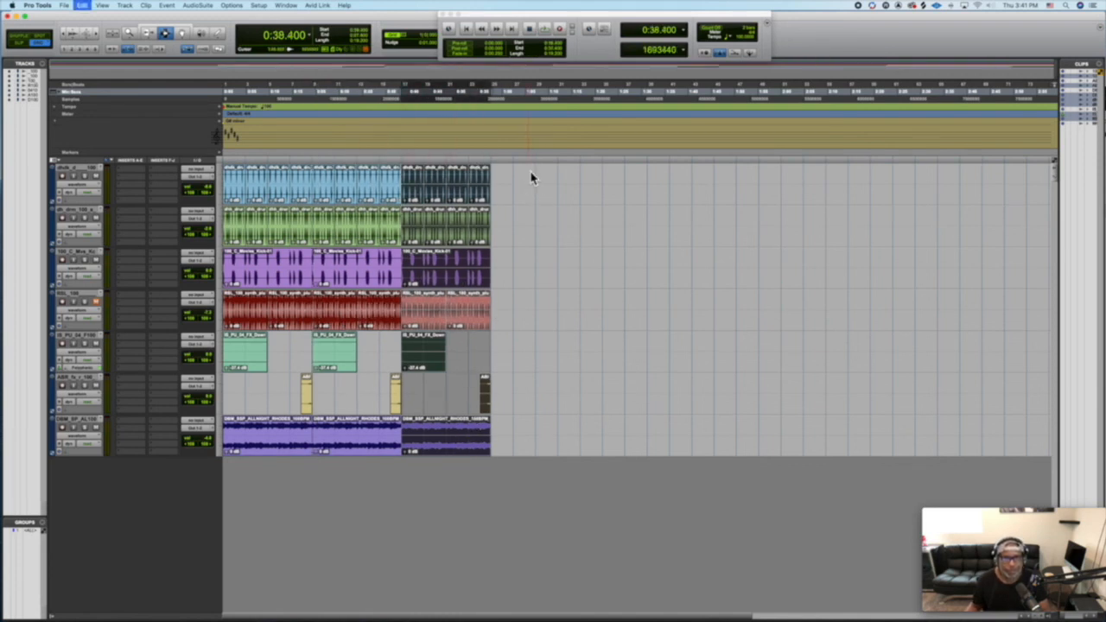
key(super+d)
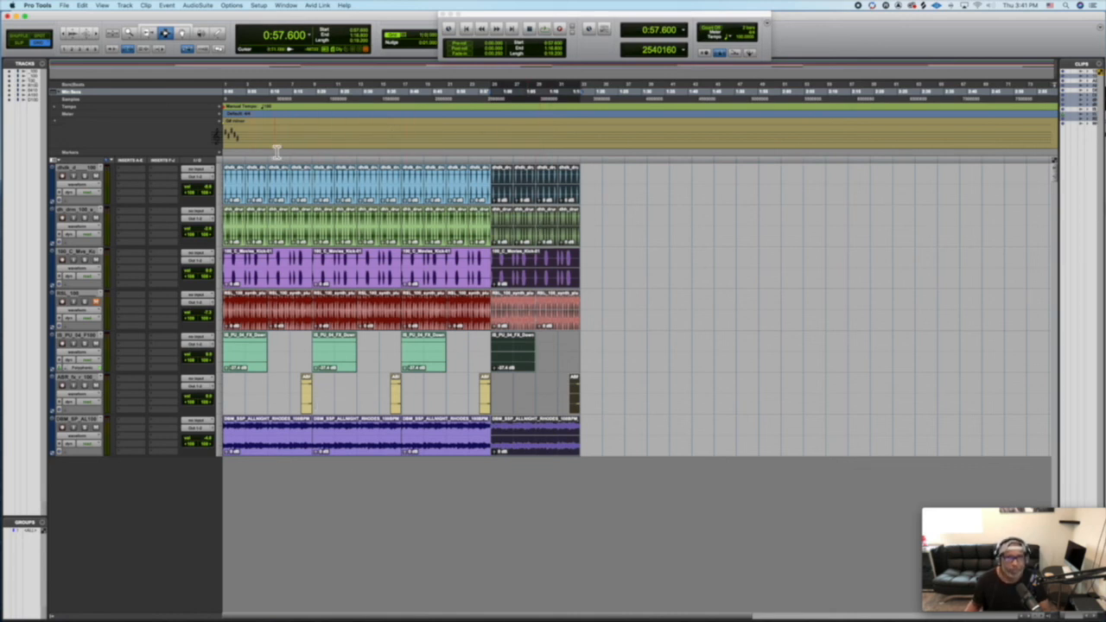
Delete the second section's first snare clip, first synth clip and kick clip, plus the third section's kick clip
click(183, 33)
click(331, 195)
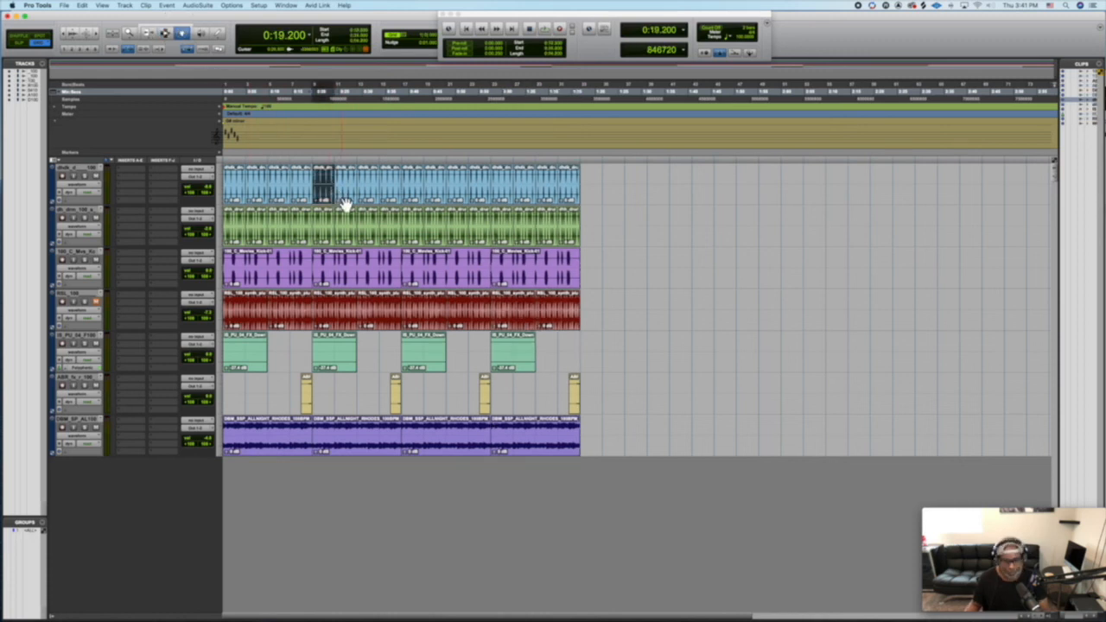
key(Delete)
click(384, 289)
key(Delete)
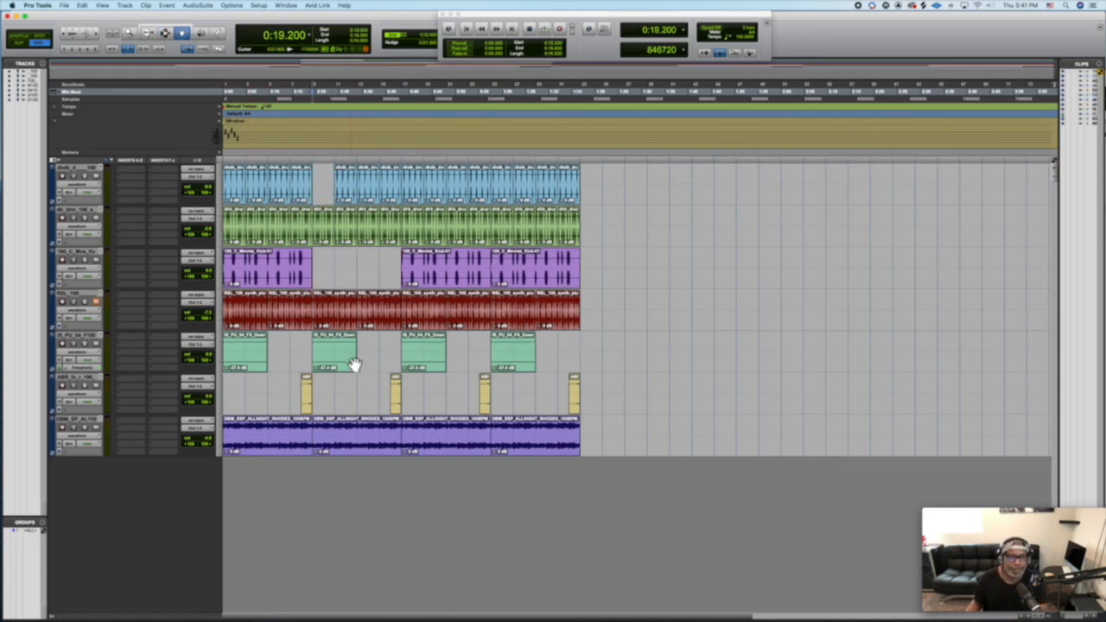
click(338, 318)
key(Delete)
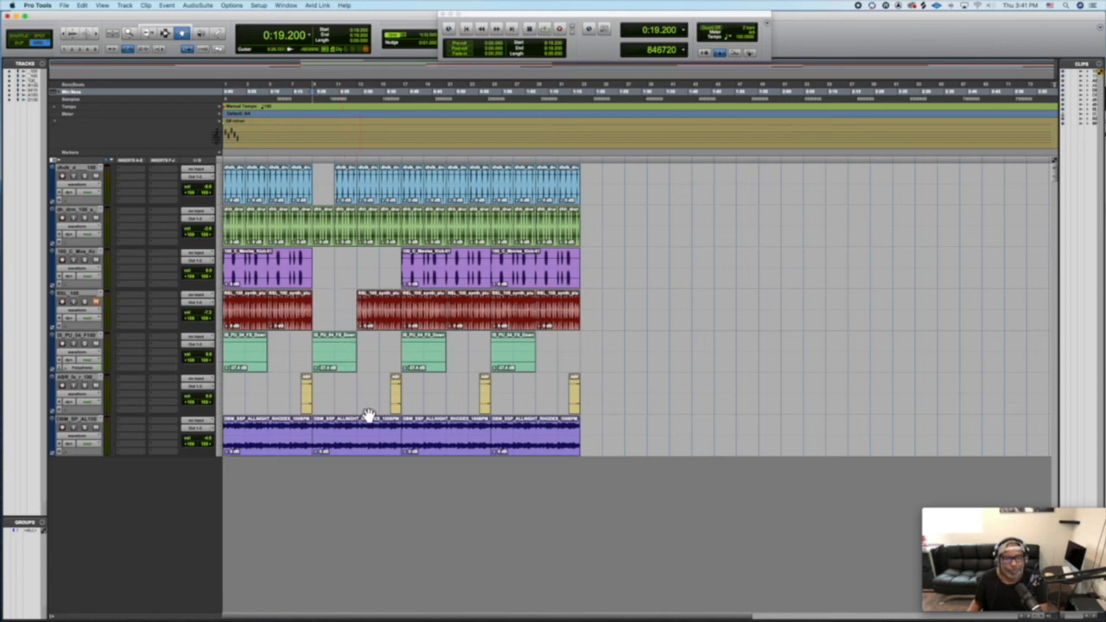
click(429, 284)
key(Delete)
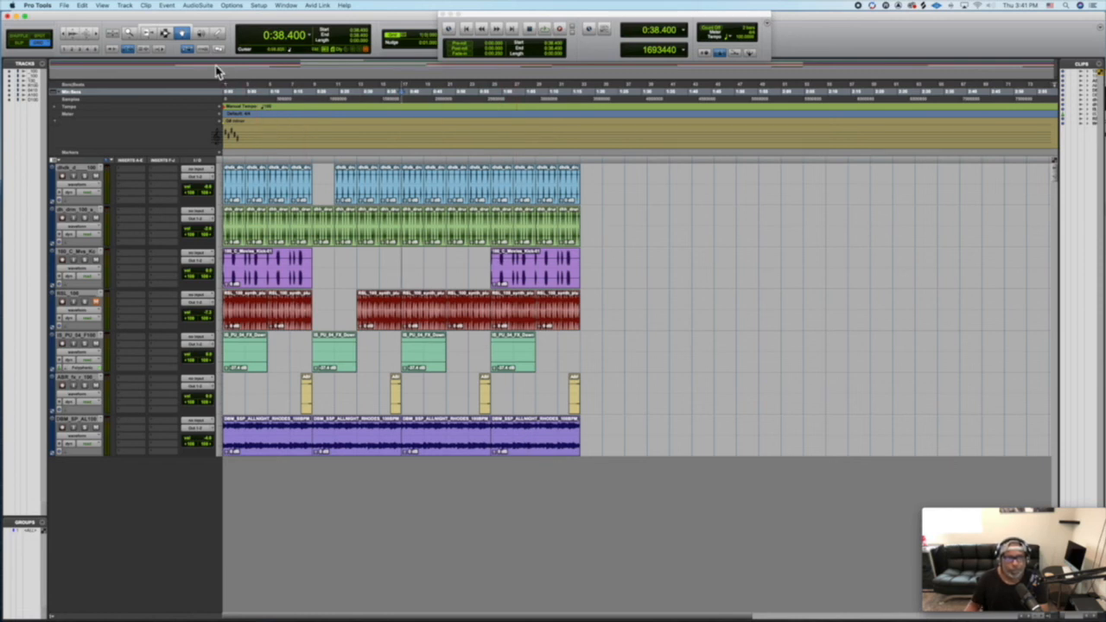
Select all tracks from the start of the second section at 0:19.200 to the arrangement's end and duplicate that range twice
click(165, 33)
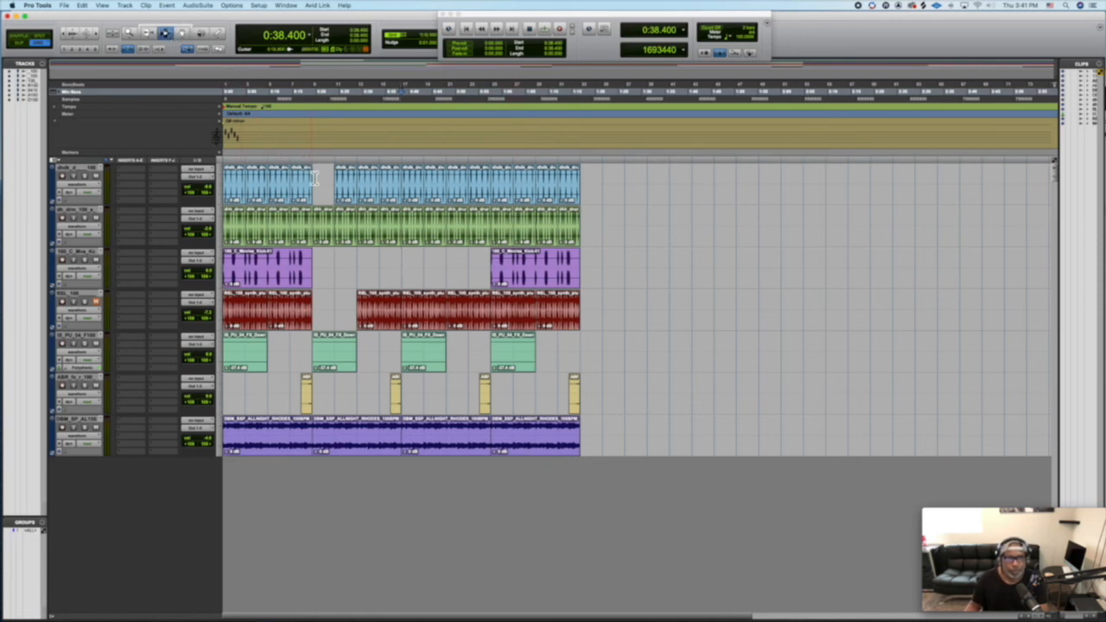
drag(316, 176, 580, 436)
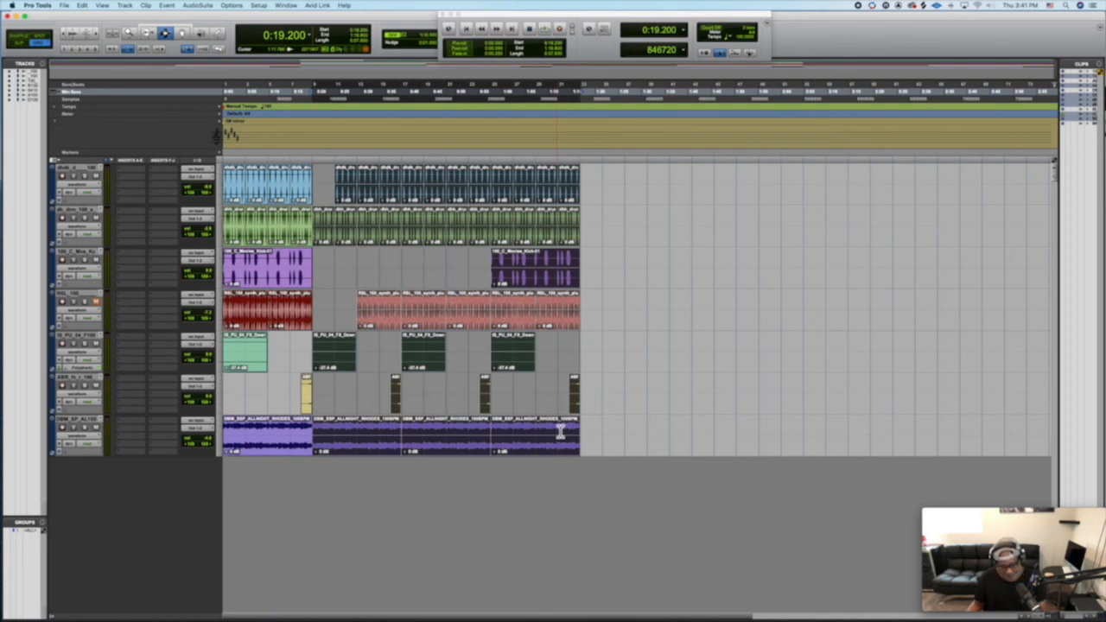
key(super+d)
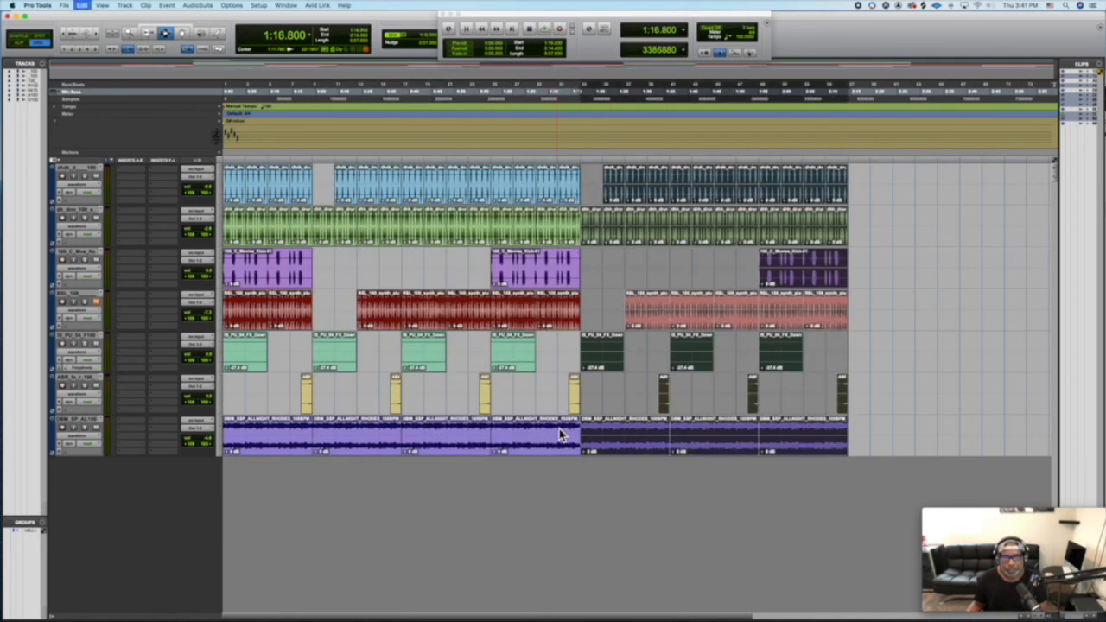
key(super+d)
scroll(552, 428, right, 5)
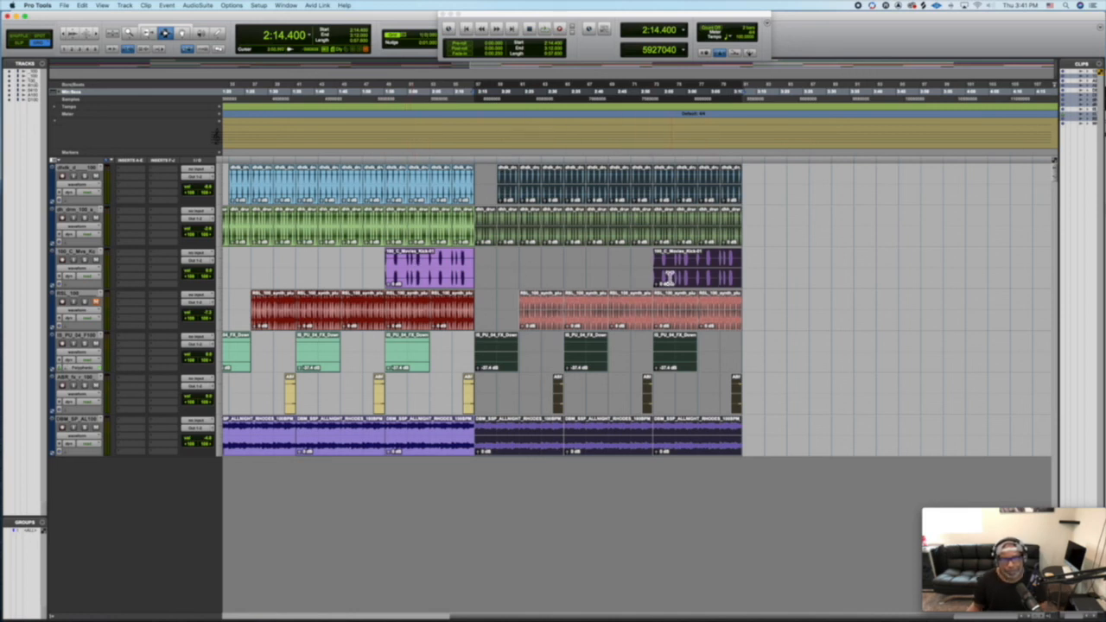
scroll(670, 276, left, 5)
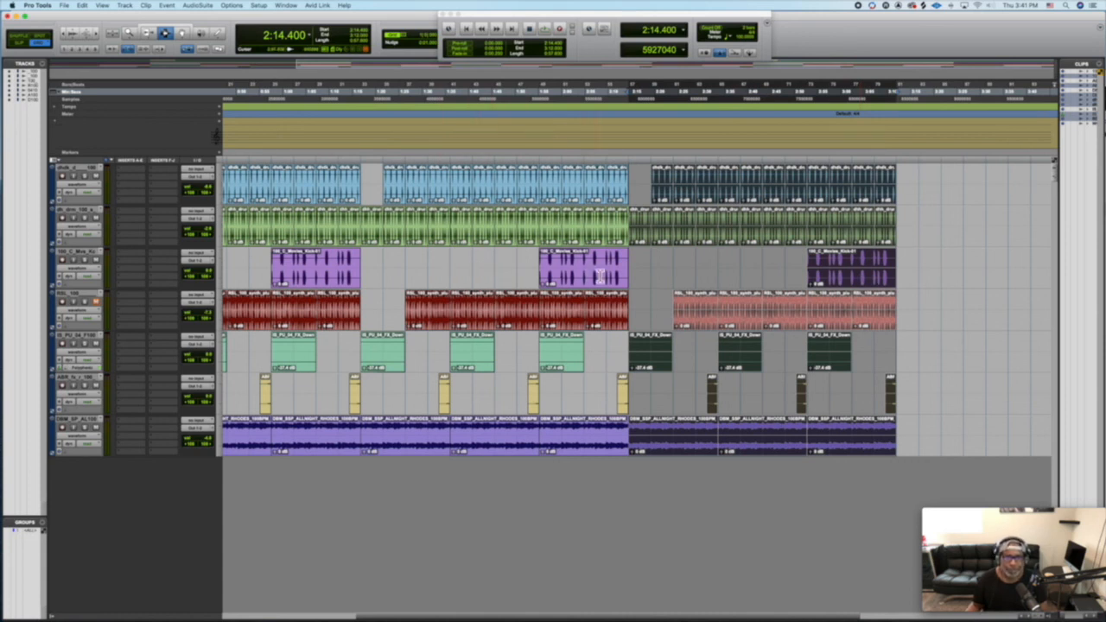
scroll(587, 275, left, 6)
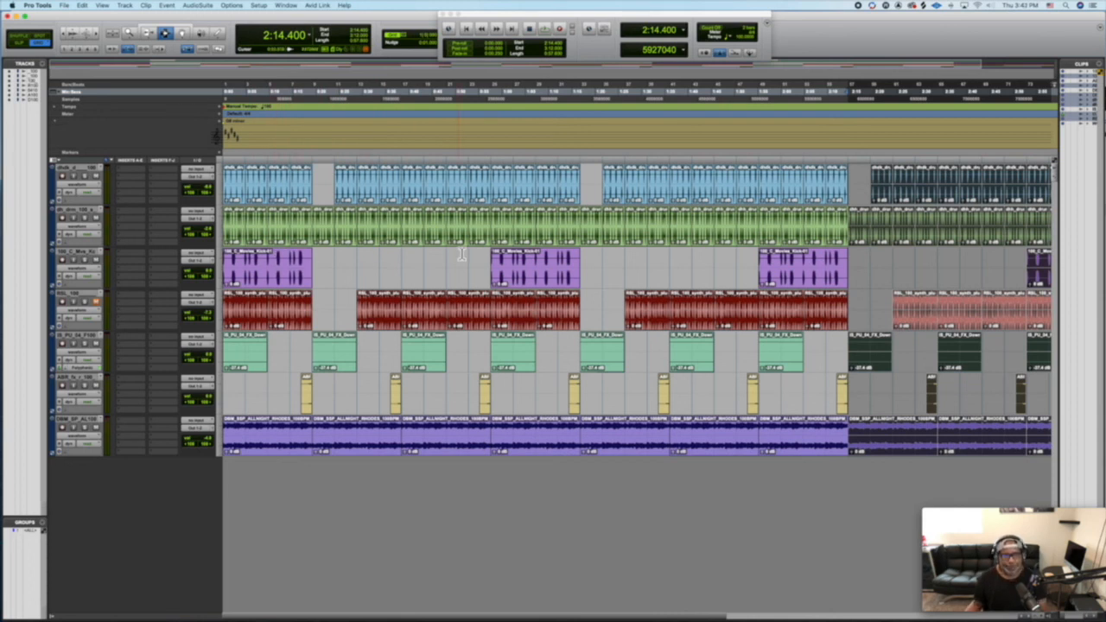
Play the arrangement from 1:12.000 through the breakdown where the snares, kick and synth drop out
click(565, 104)
key(space)
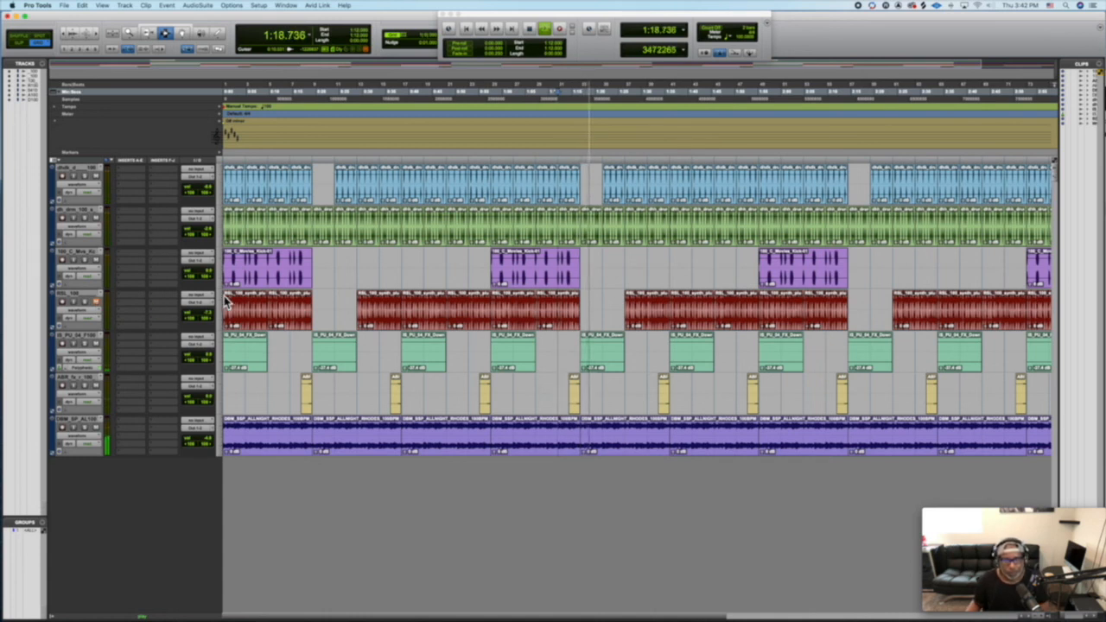
key(space)
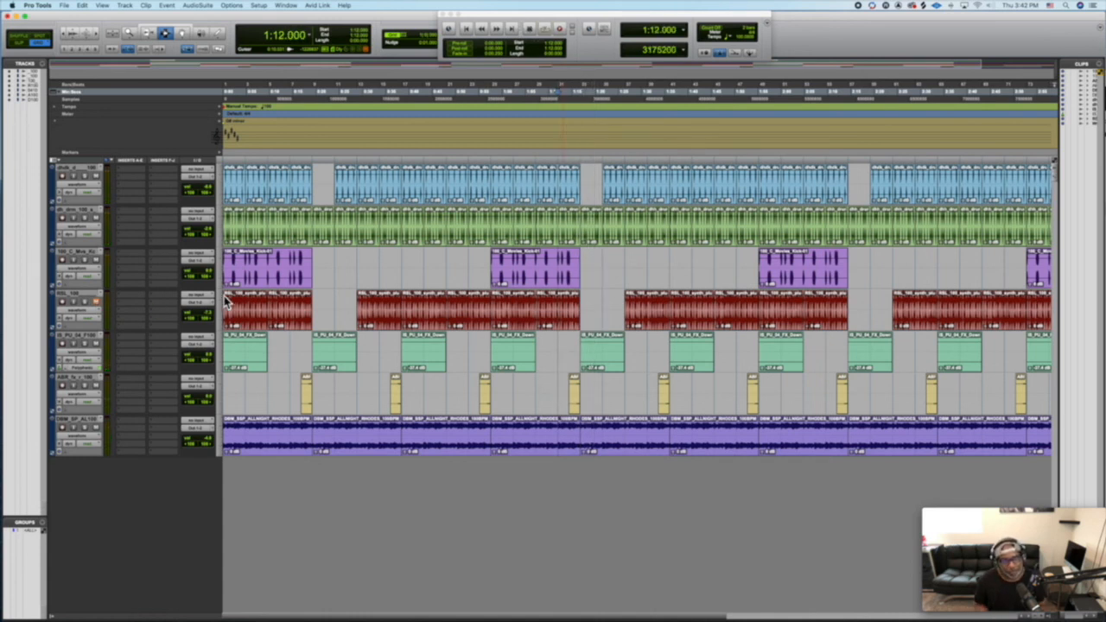